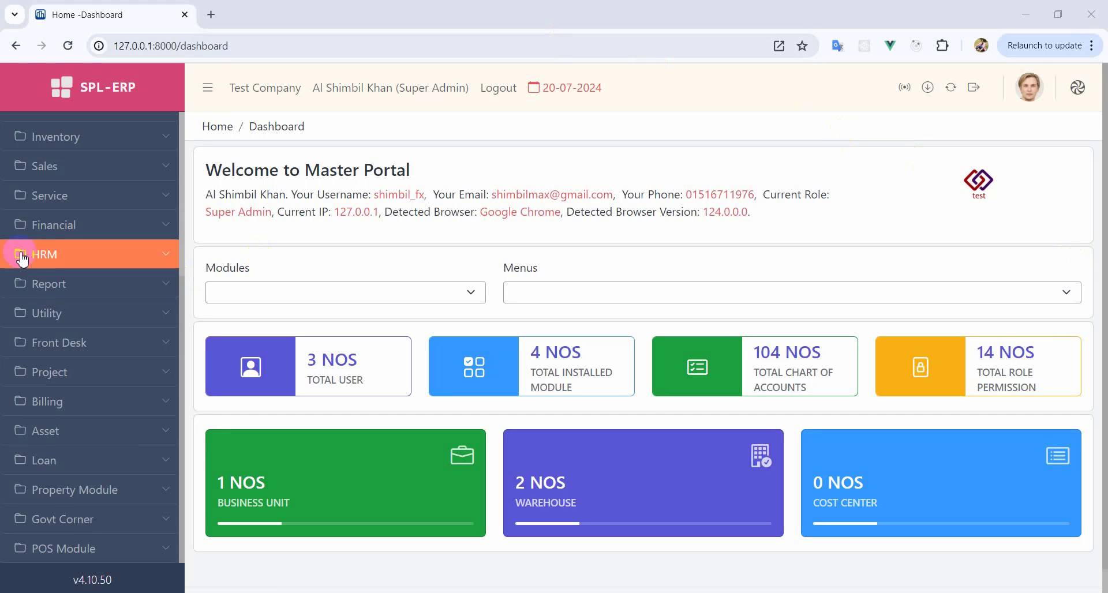
- Expand the HRM section in the sidebar and open the Departments list
click(46, 255)
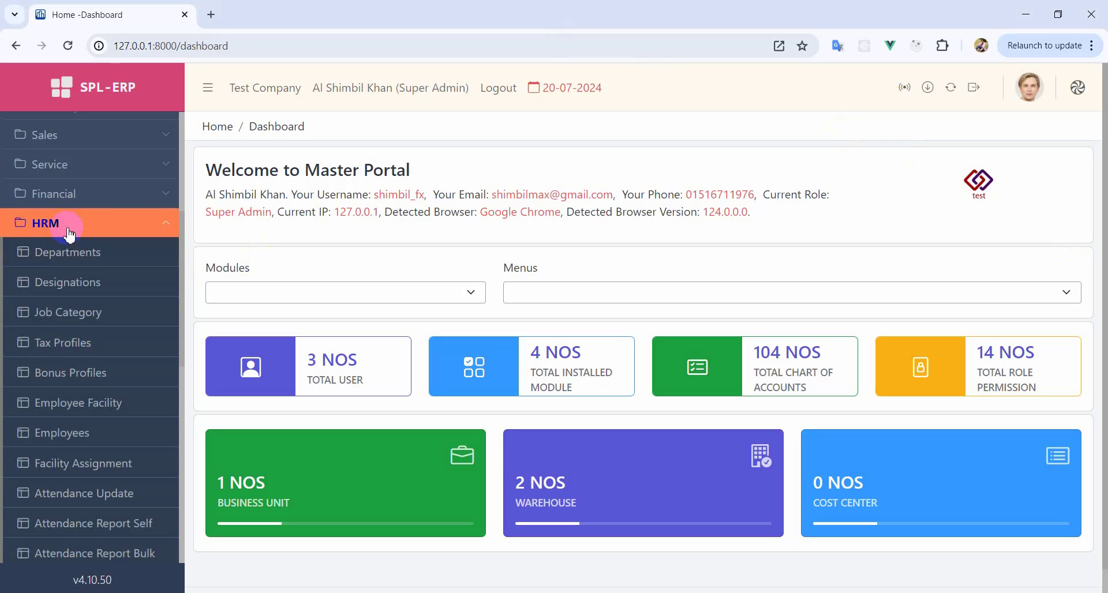
scroll(64, 425, down, 4)
scroll(64, 425, up, 4)
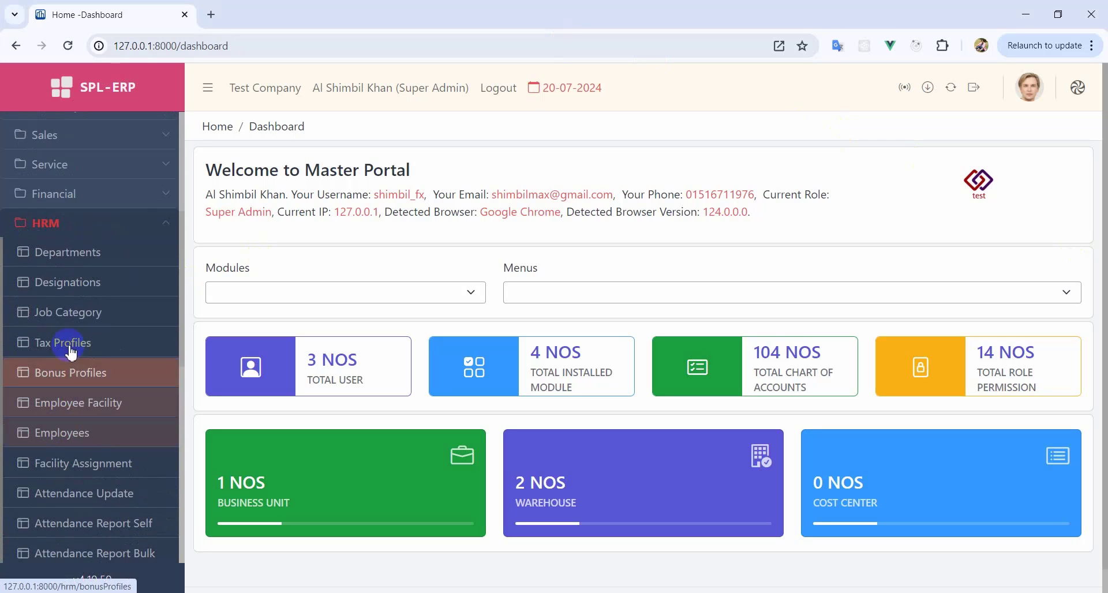
click(81, 260)
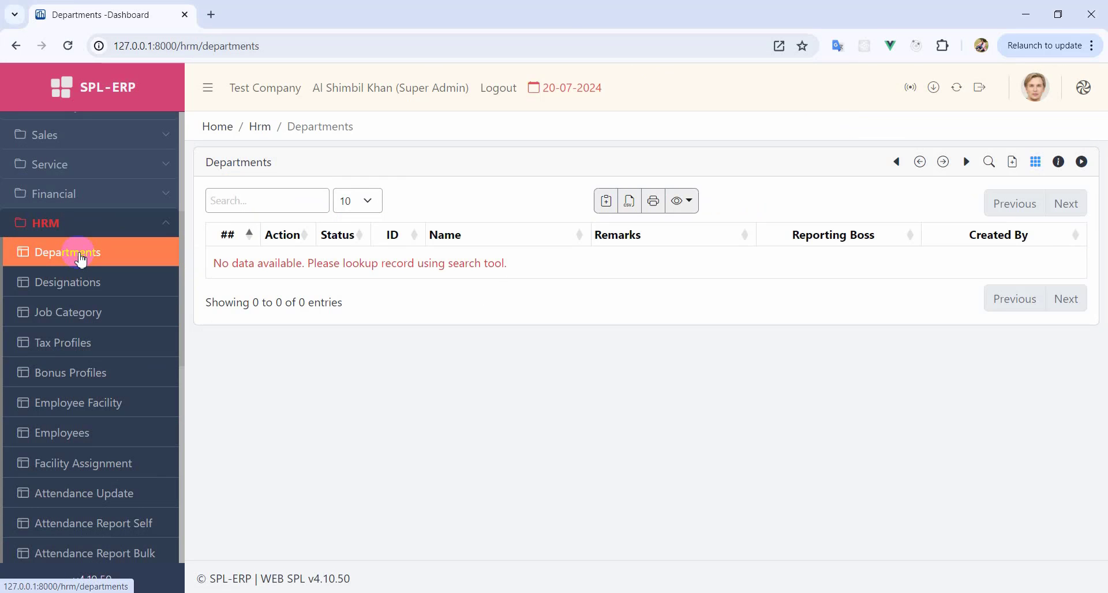
- Add two active departments named Accounts and Sales
click(1012, 161)
click(294, 228)
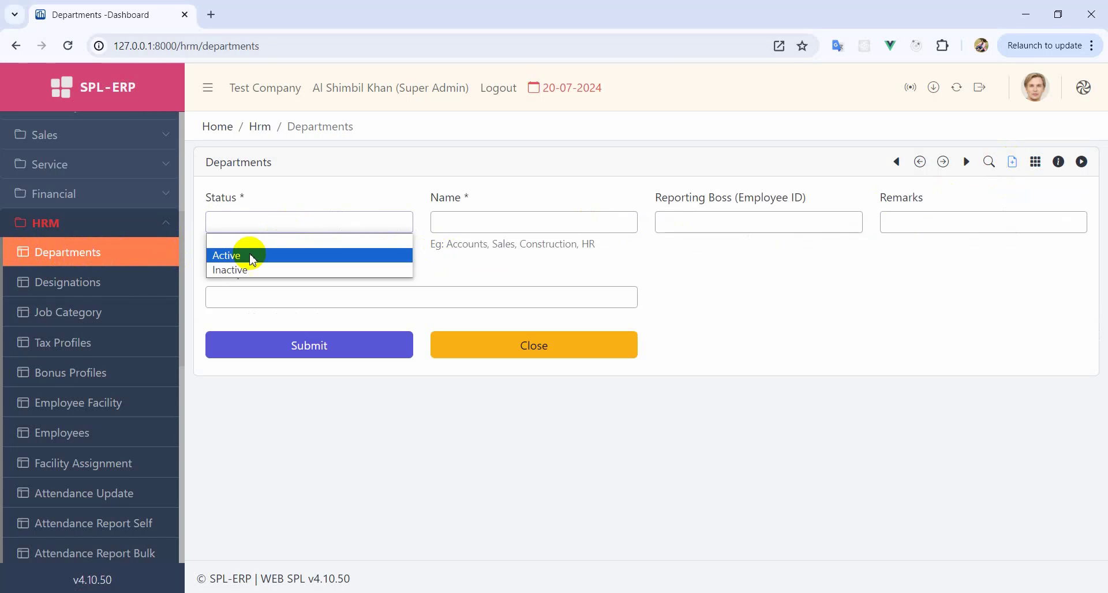
click(242, 253)
double_click(467, 244)
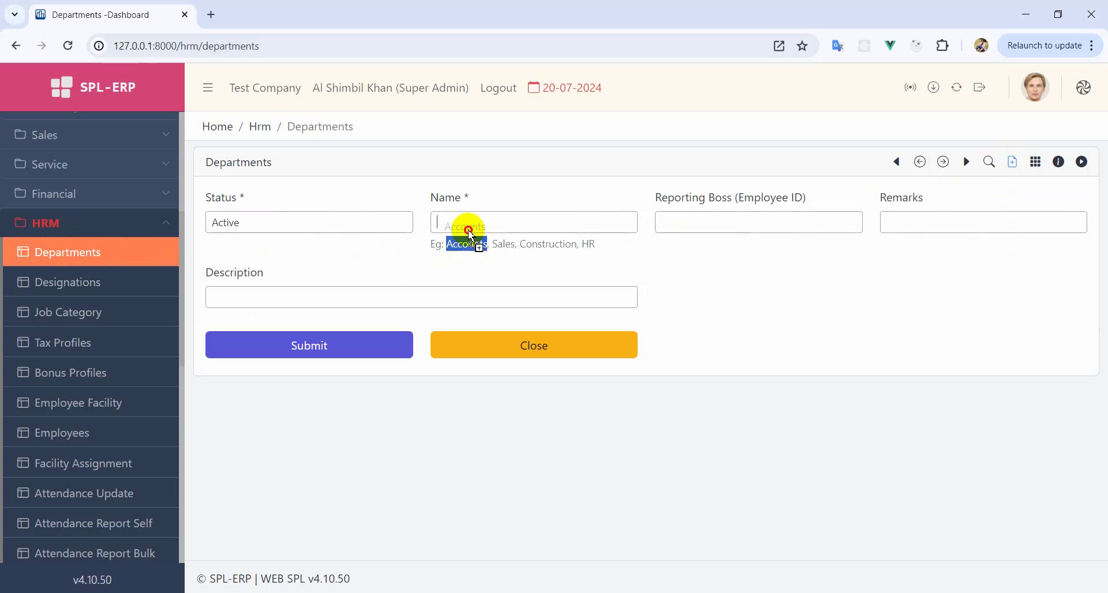
drag(470, 236, 470, 228)
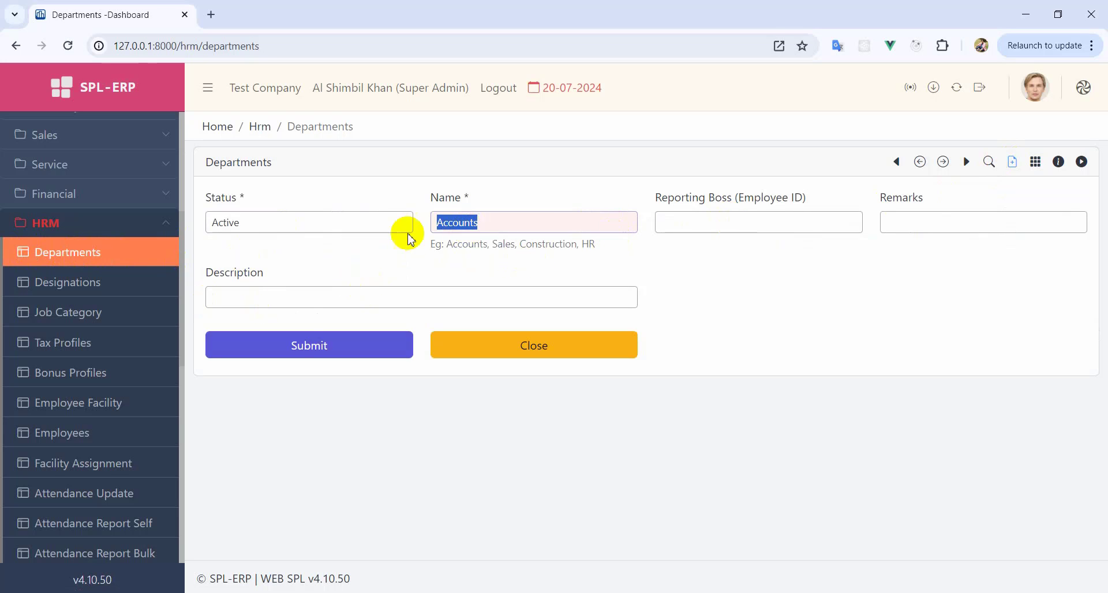
click(302, 345)
click(526, 348)
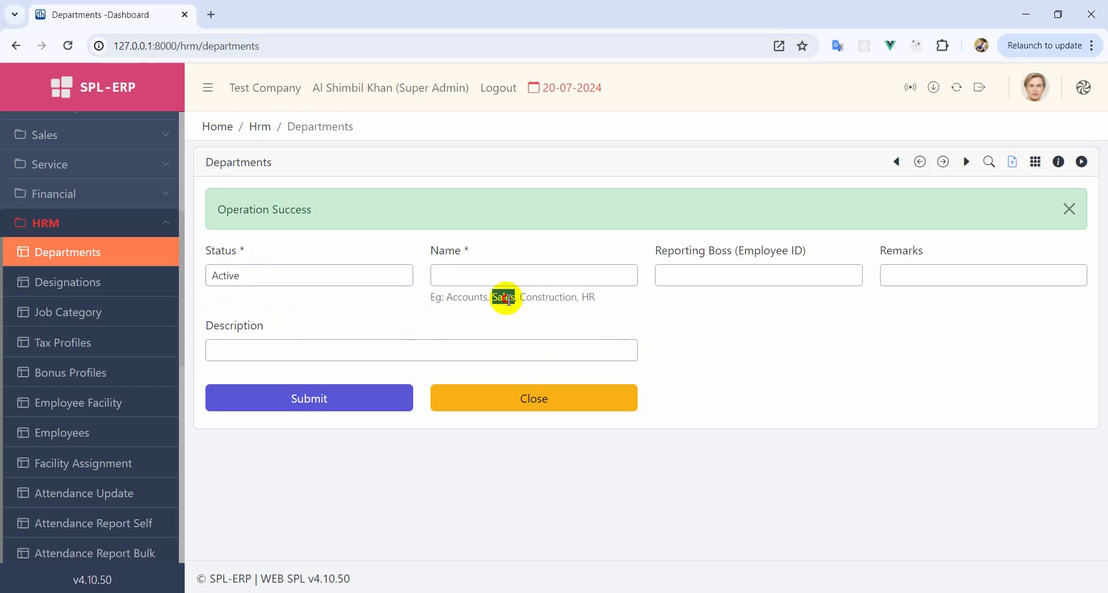
drag(499, 278, 527, 269)
click(347, 396)
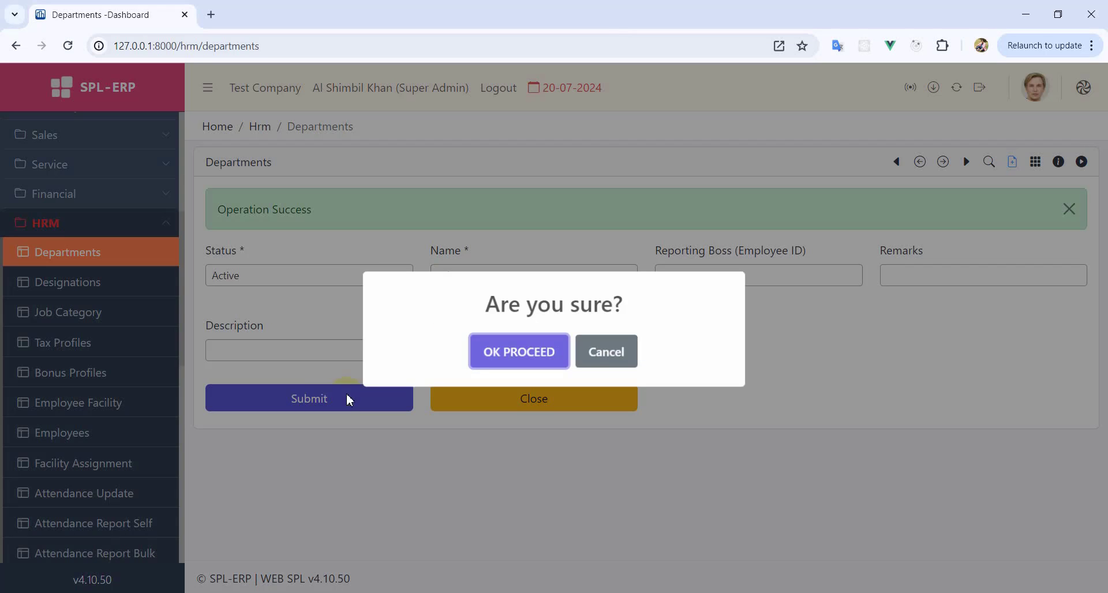
click(518, 356)
- Add the active HR Department, close the form, and go to Designations
click(230, 275)
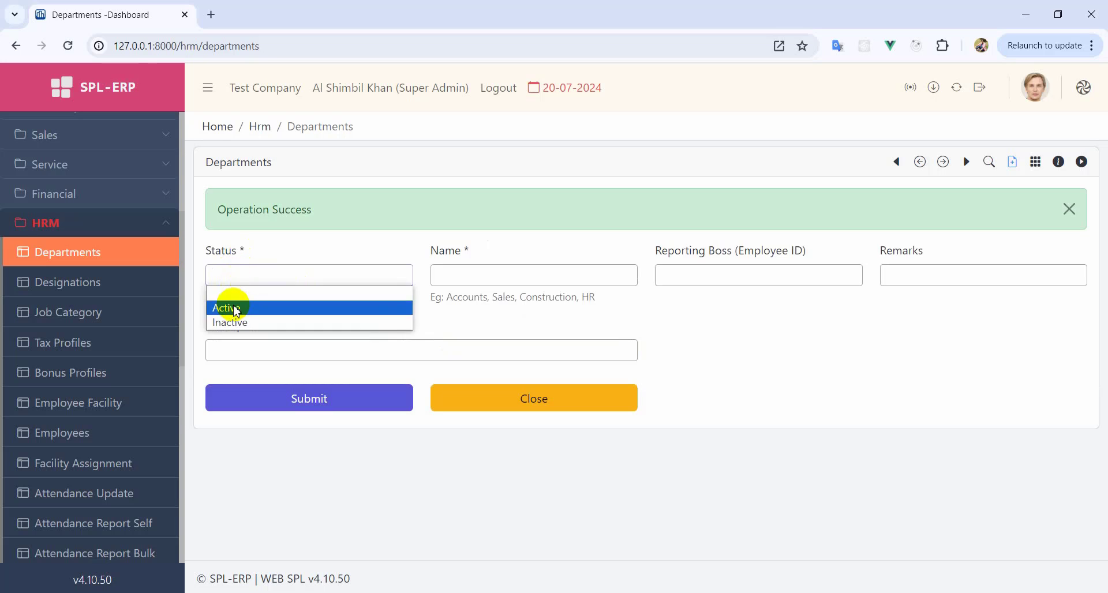
click(231, 303)
drag(431, 296, 589, 301)
click(592, 304)
click(518, 281)
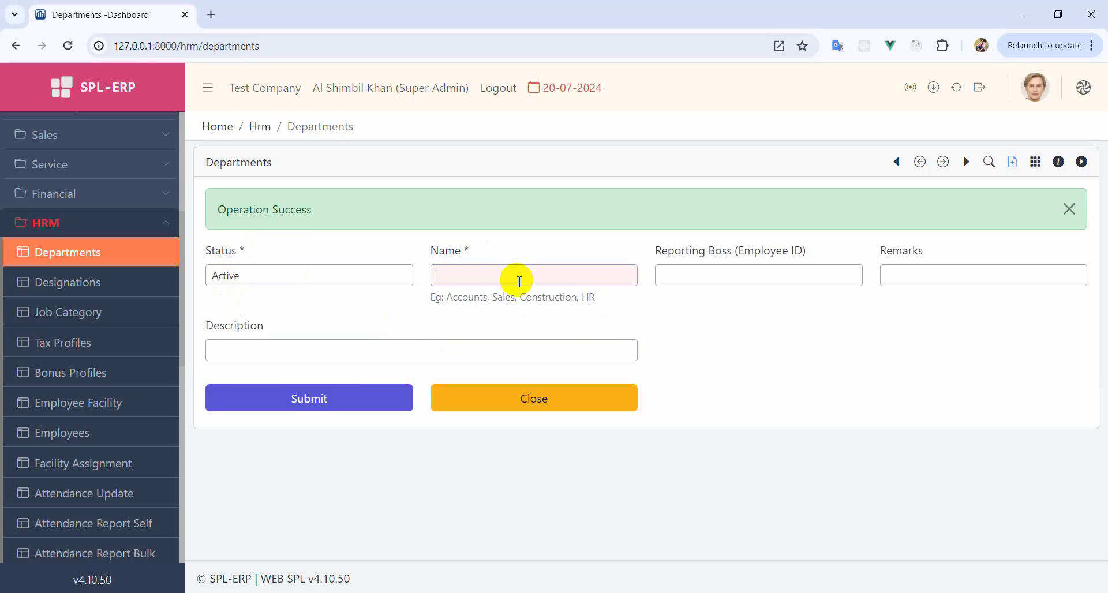
text(HR Department)
click(323, 398)
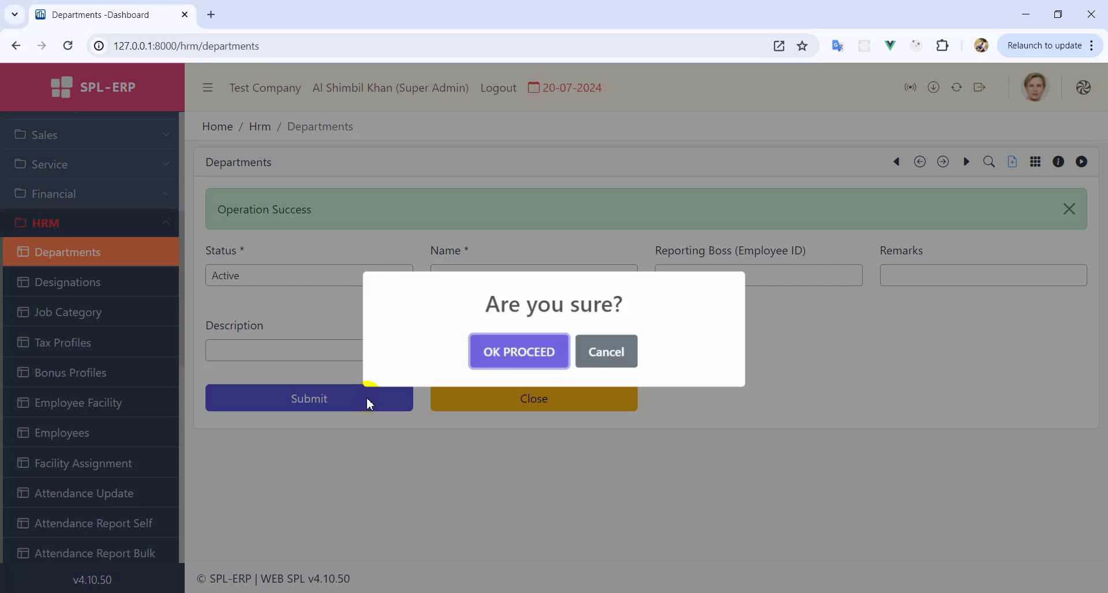
click(535, 348)
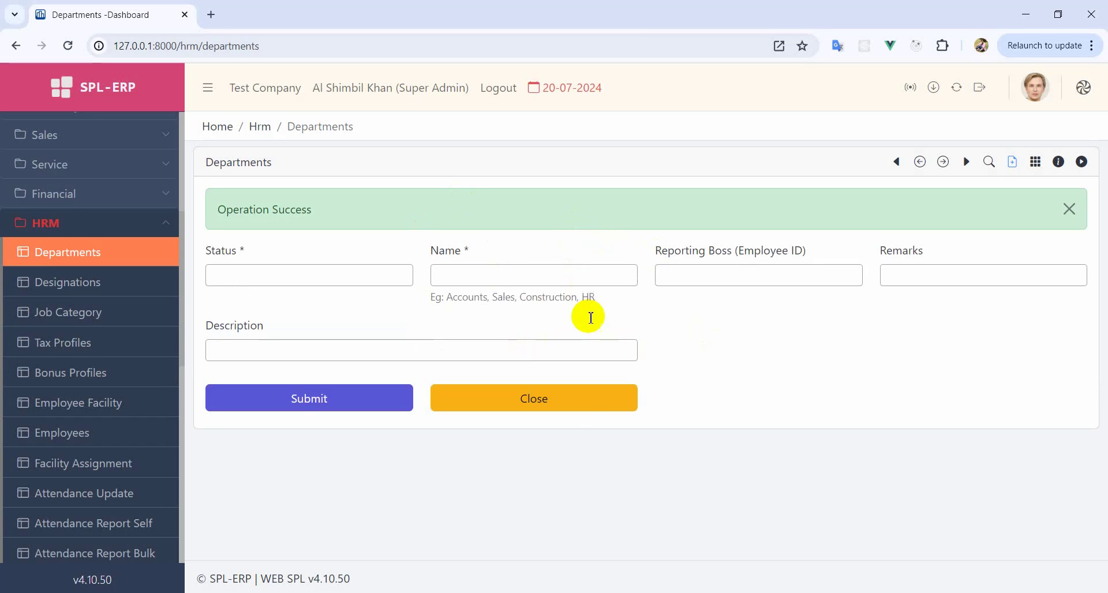
click(570, 409)
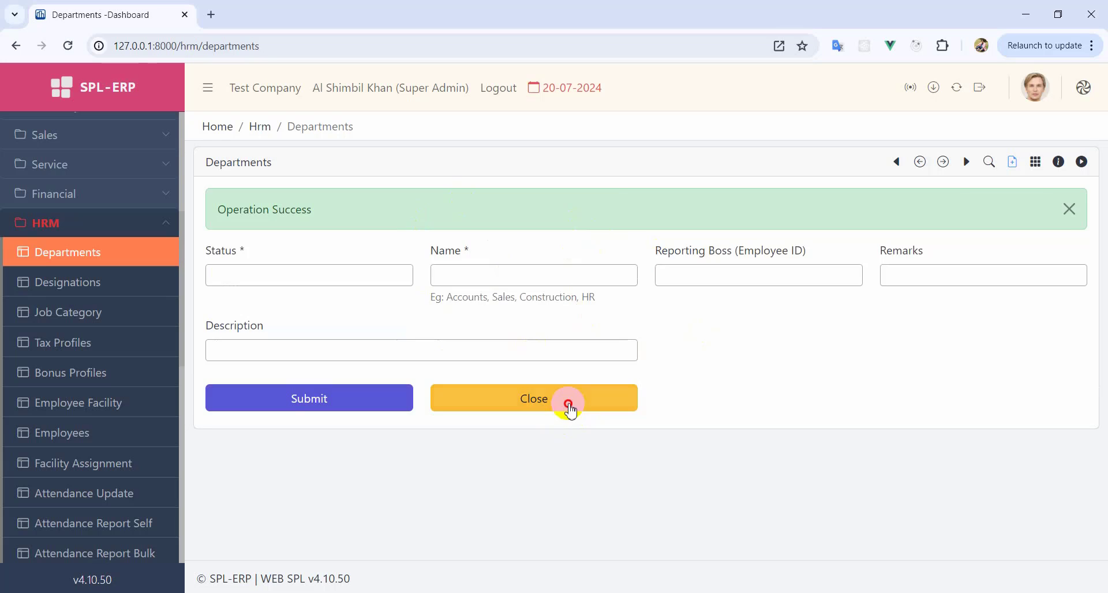
click(81, 291)
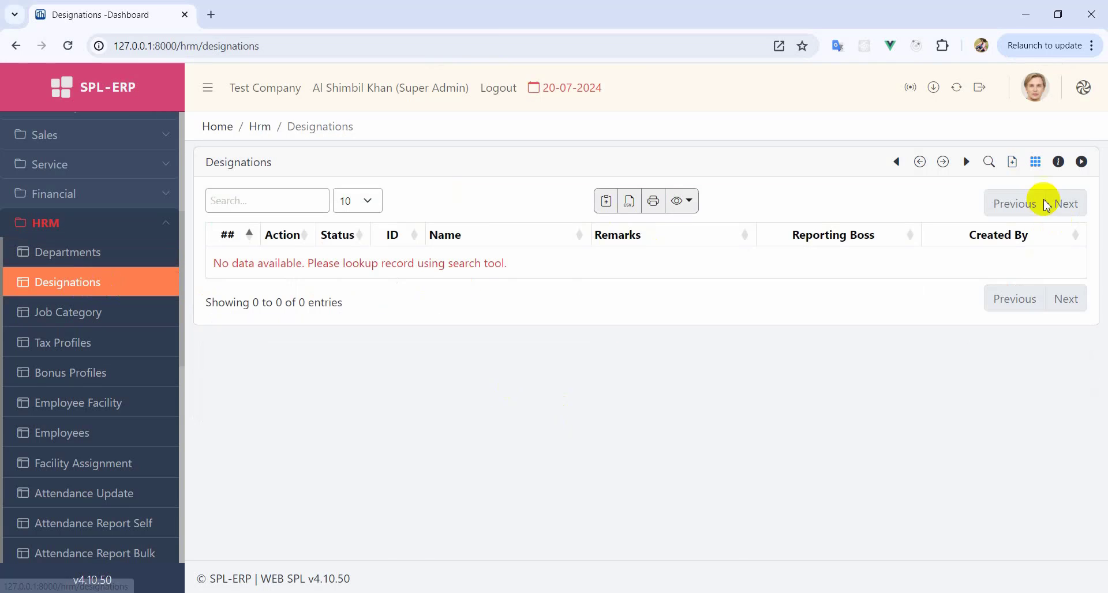
- Add active designations Officer and Executive
click(1013, 162)
click(230, 222)
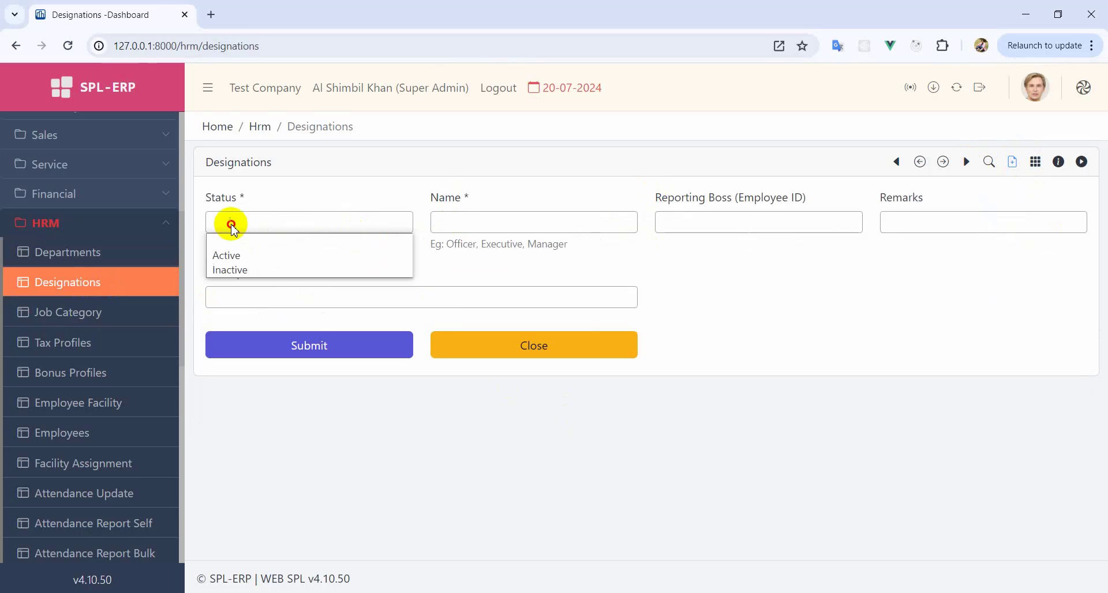
click(230, 250)
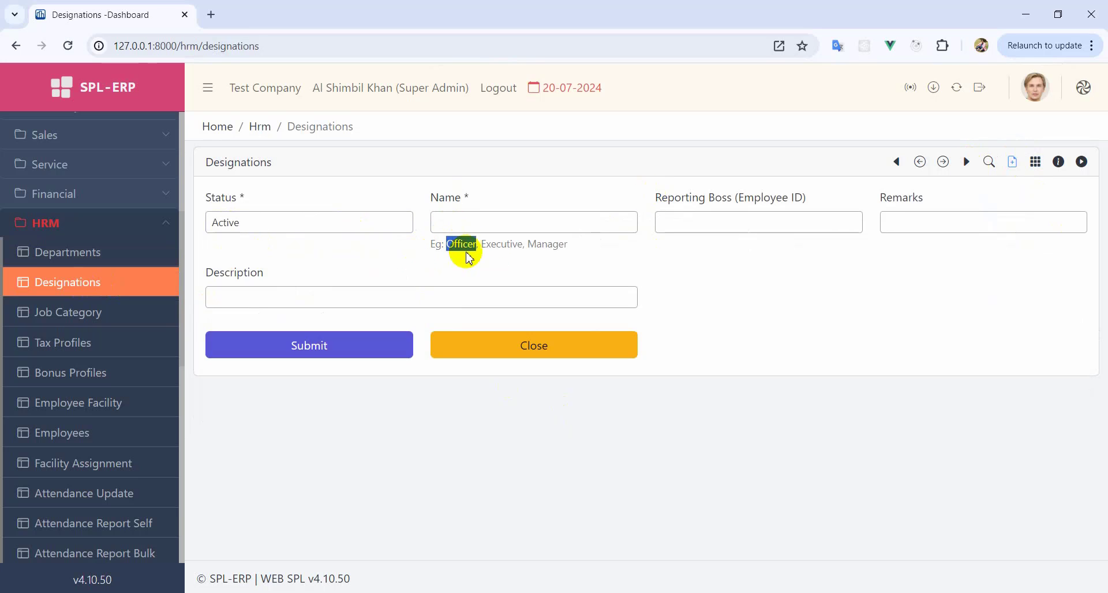
drag(469, 256, 525, 226)
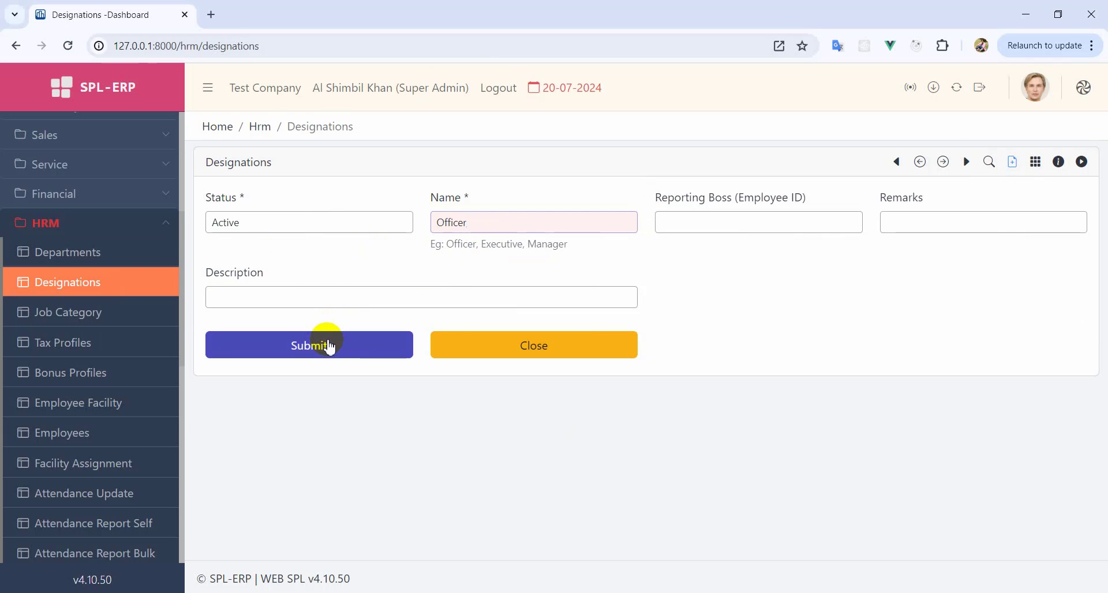
click(329, 346)
click(525, 350)
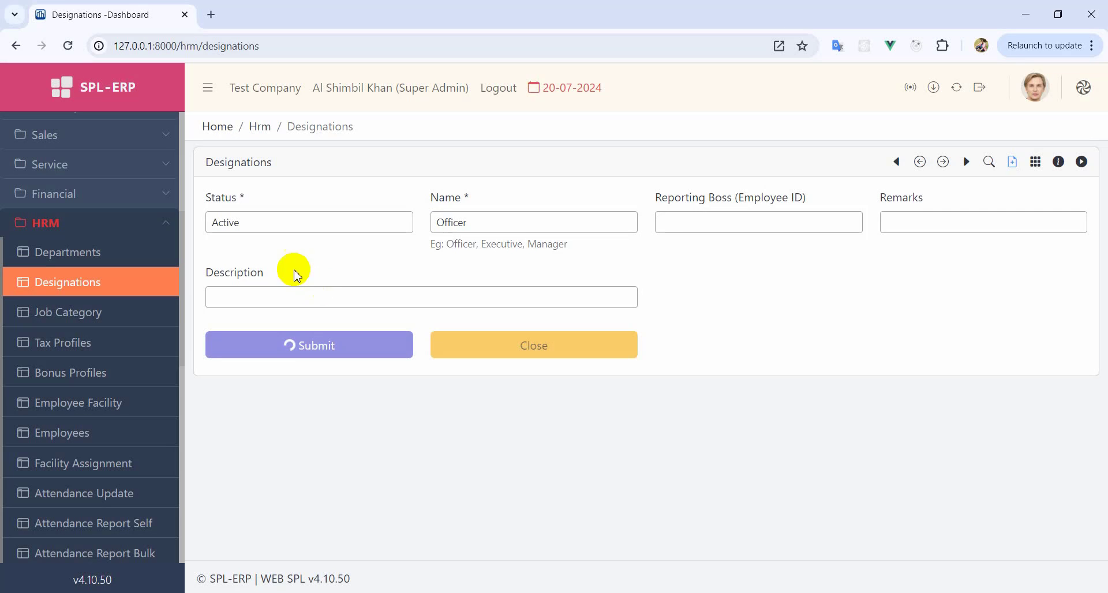
click(247, 279)
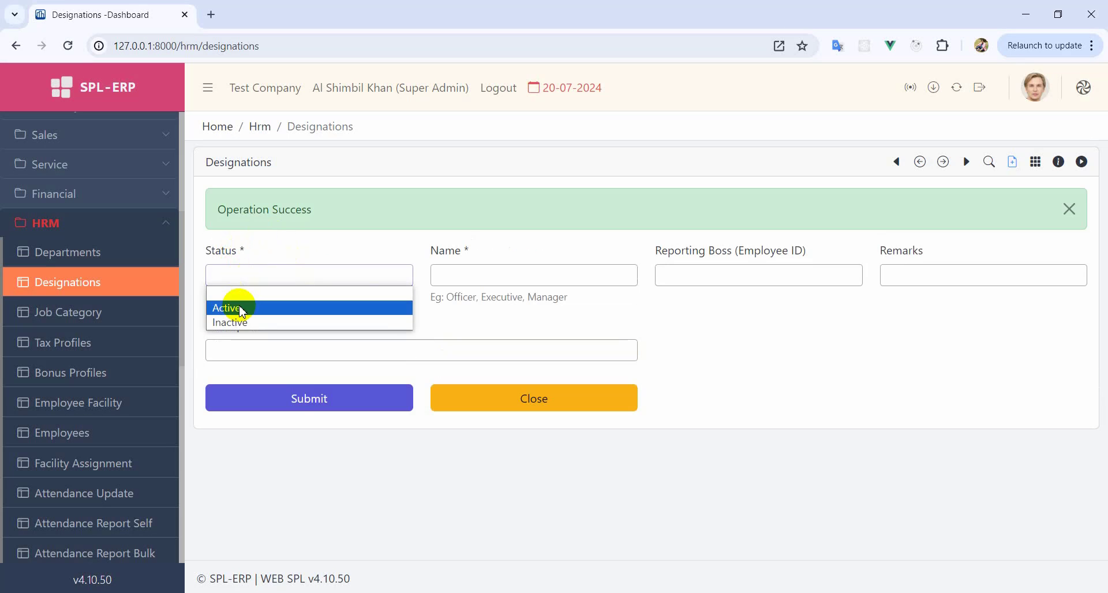
click(258, 306)
double_click(501, 296)
drag(501, 297, 501, 276)
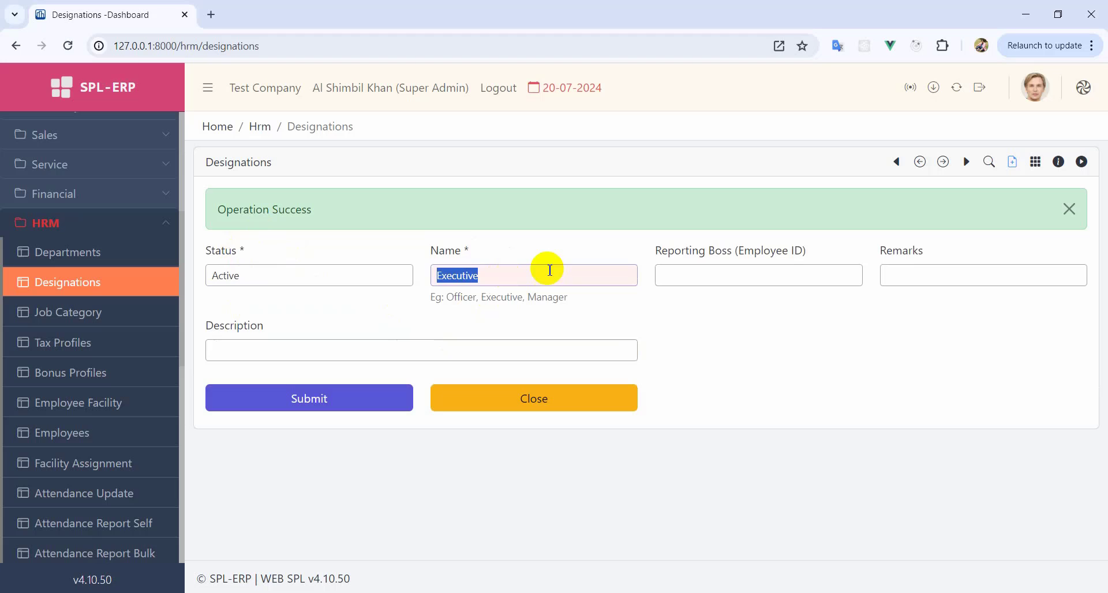
click(280, 398)
click(501, 349)
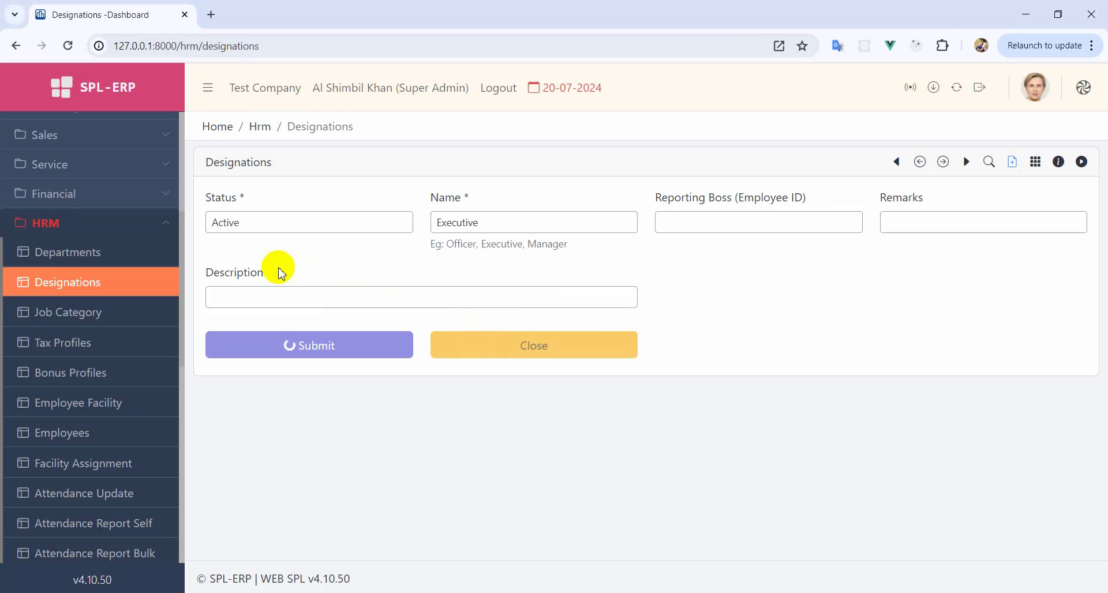
- Add active designations Manager and General Manager, then close the form
click(252, 270)
click(248, 306)
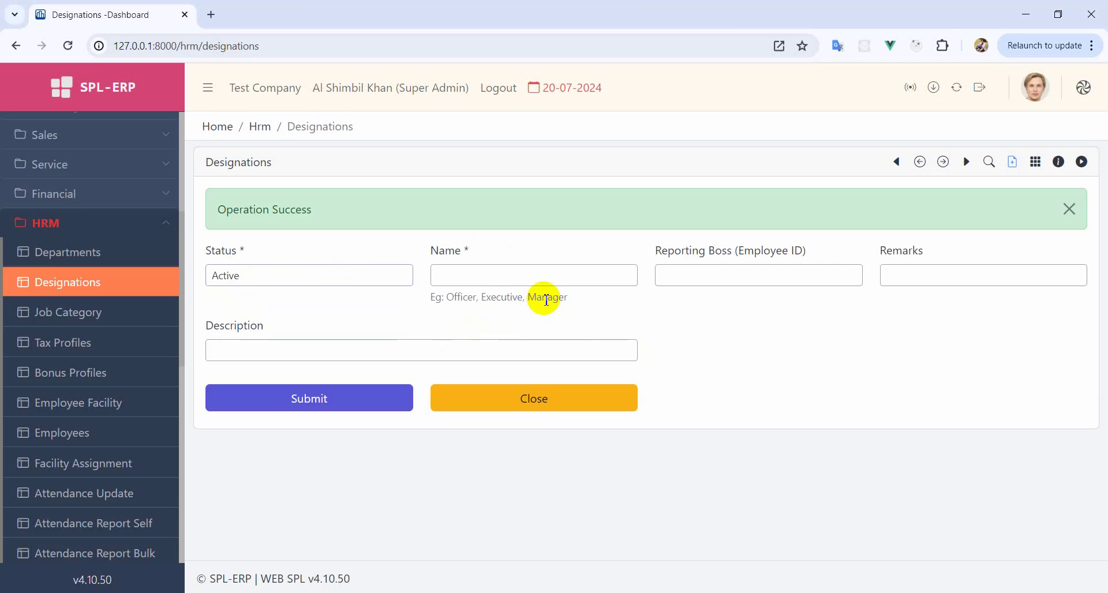
drag(546, 297, 521, 279)
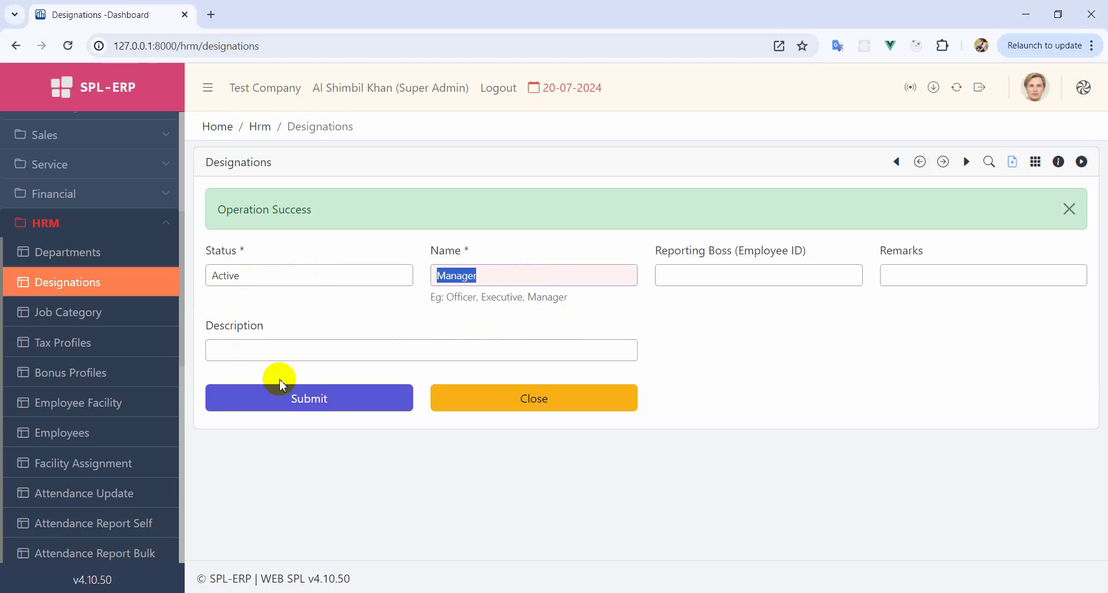
click(275, 403)
click(528, 349)
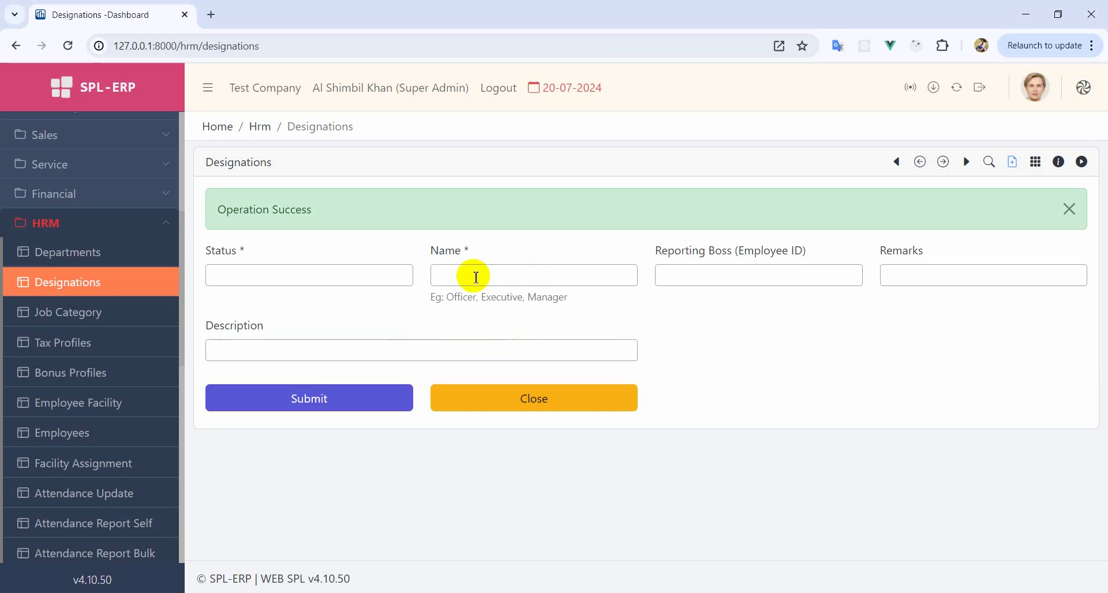
click(548, 280)
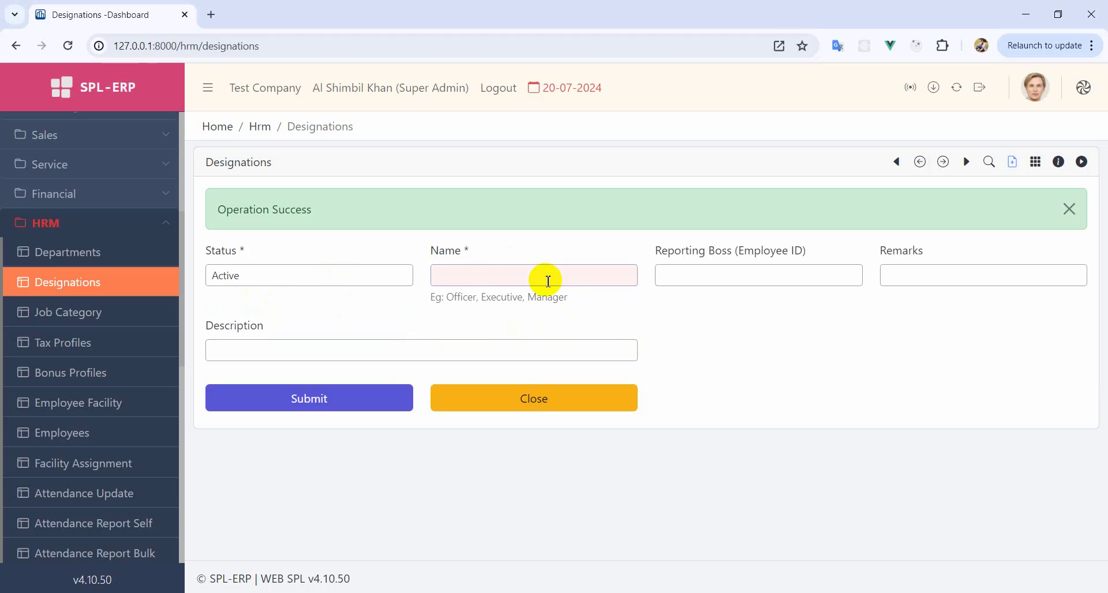
text(General Manager)
key(Return)
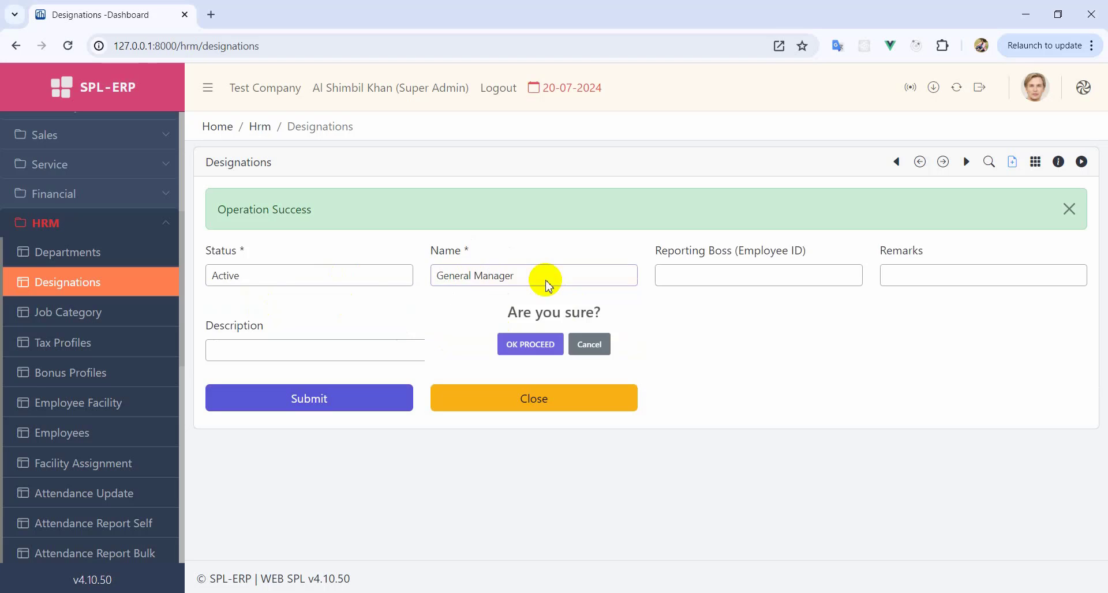
key(Return)
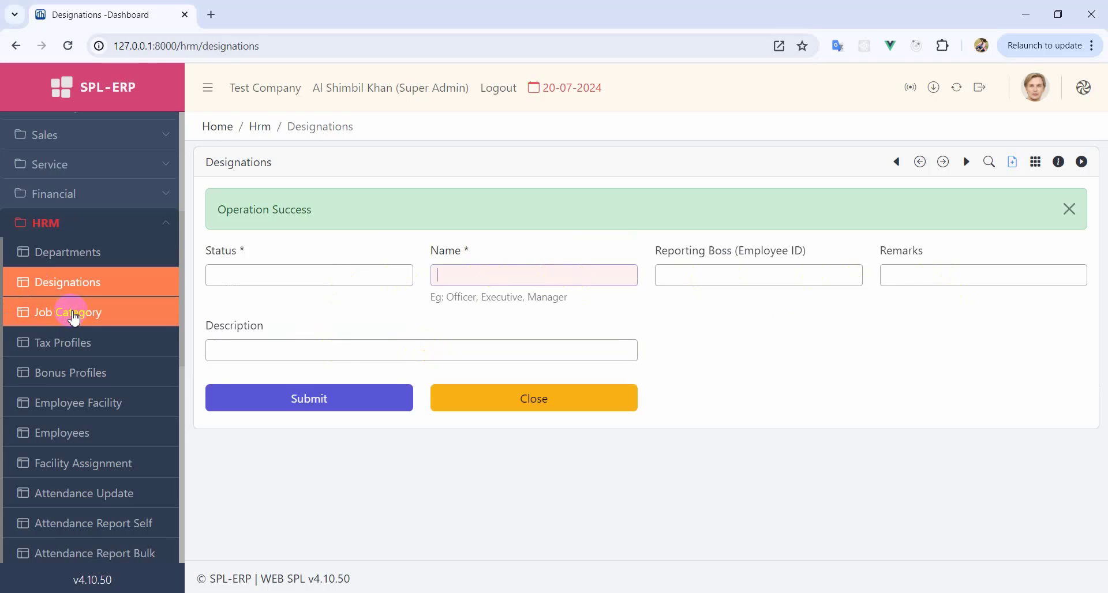
click(598, 406)
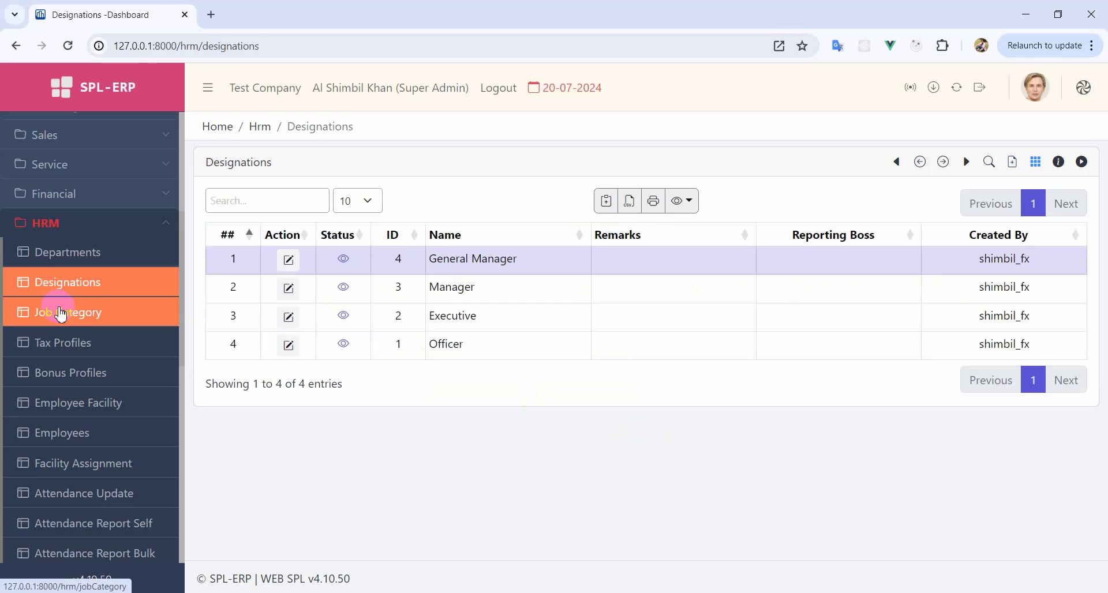
- Open Job Categories and add an active job category named Accountant
click(61, 325)
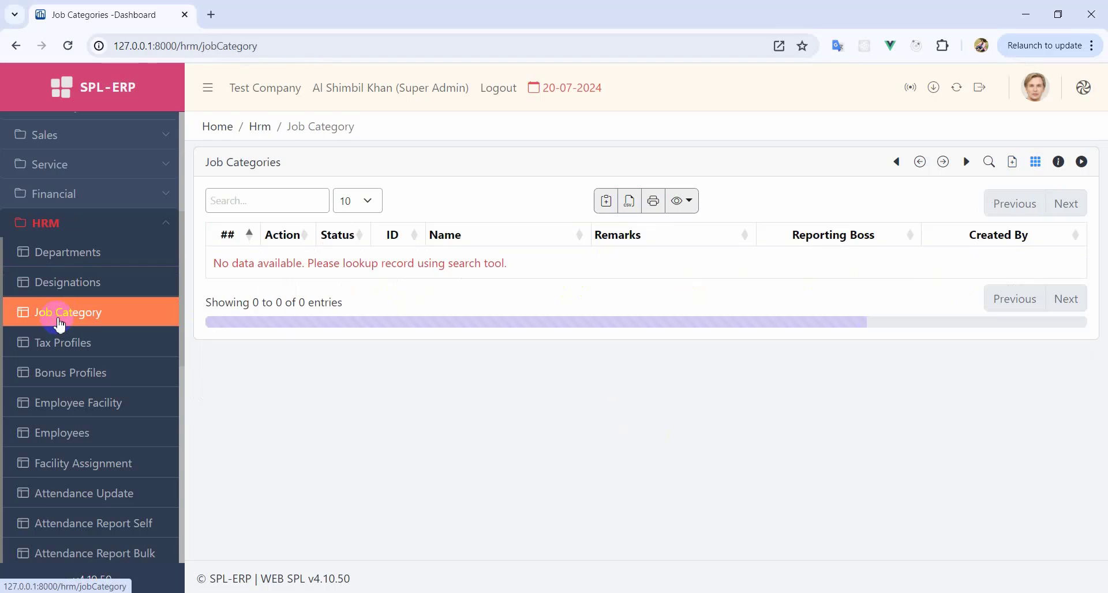
click(1011, 163)
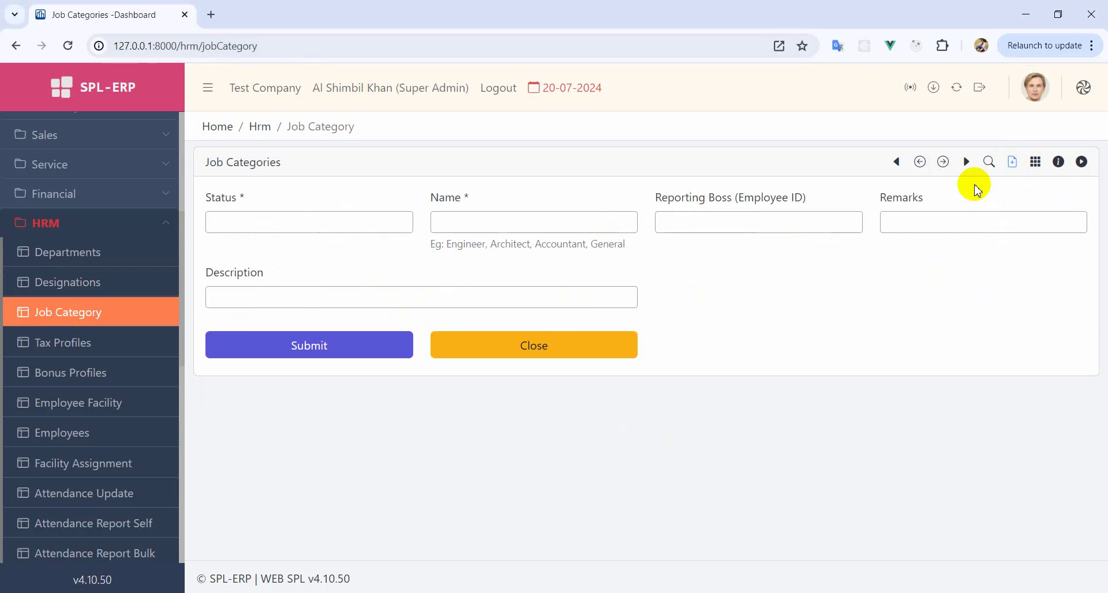
click(225, 227)
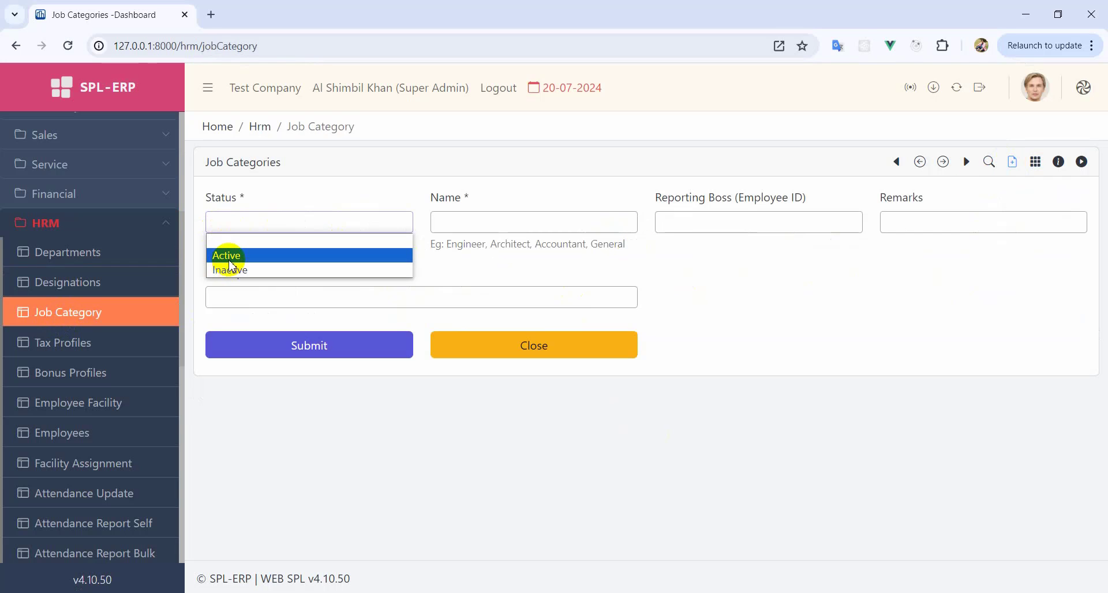
click(226, 252)
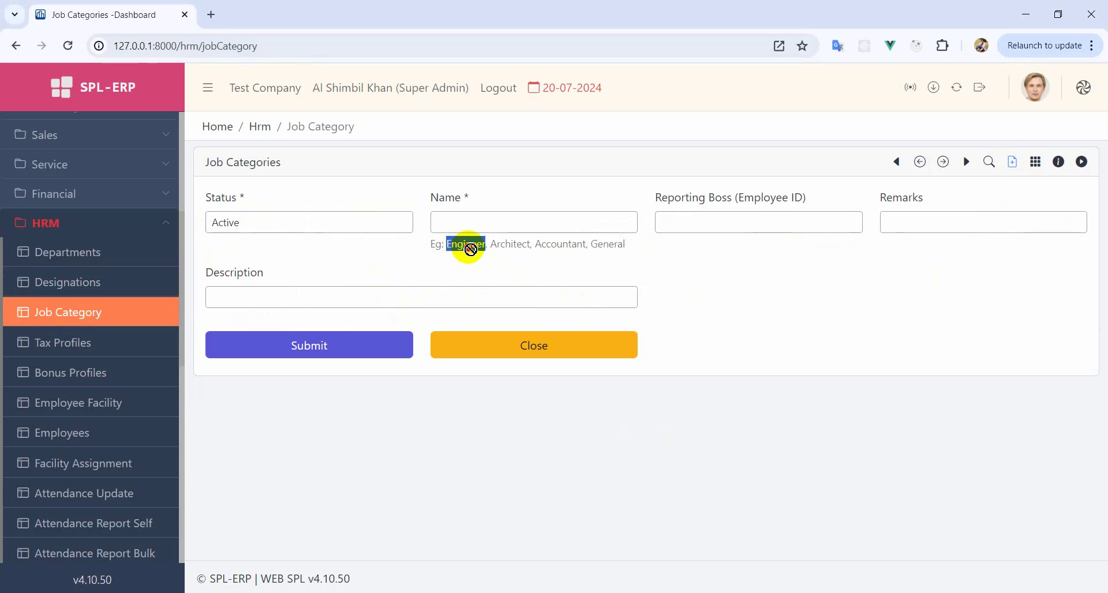
drag(469, 227, 470, 225)
double_click(560, 245)
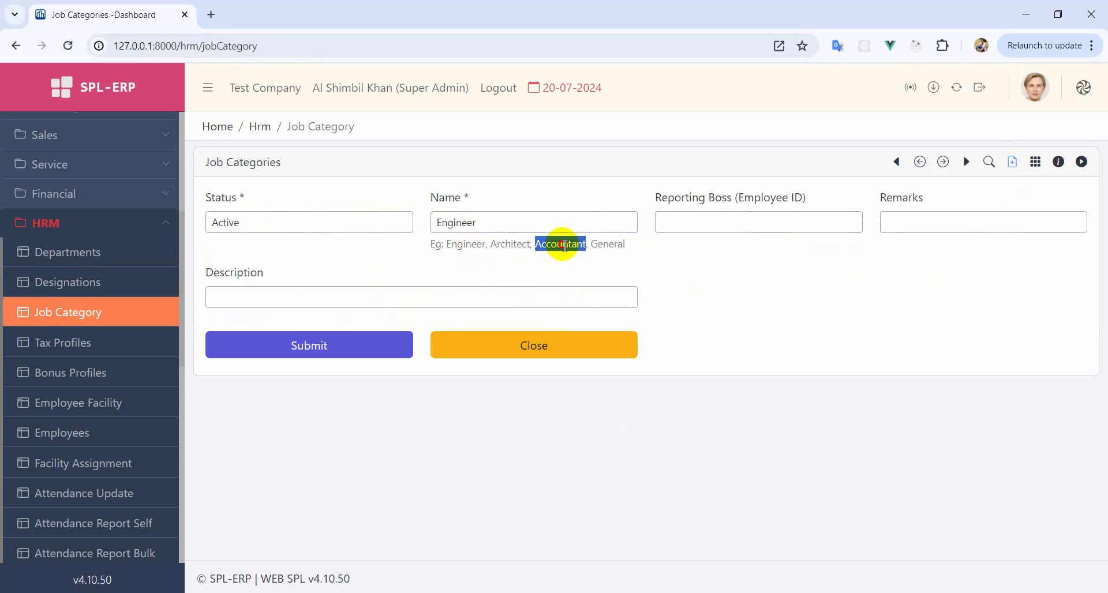
drag(567, 245, 515, 218)
click(566, 224)
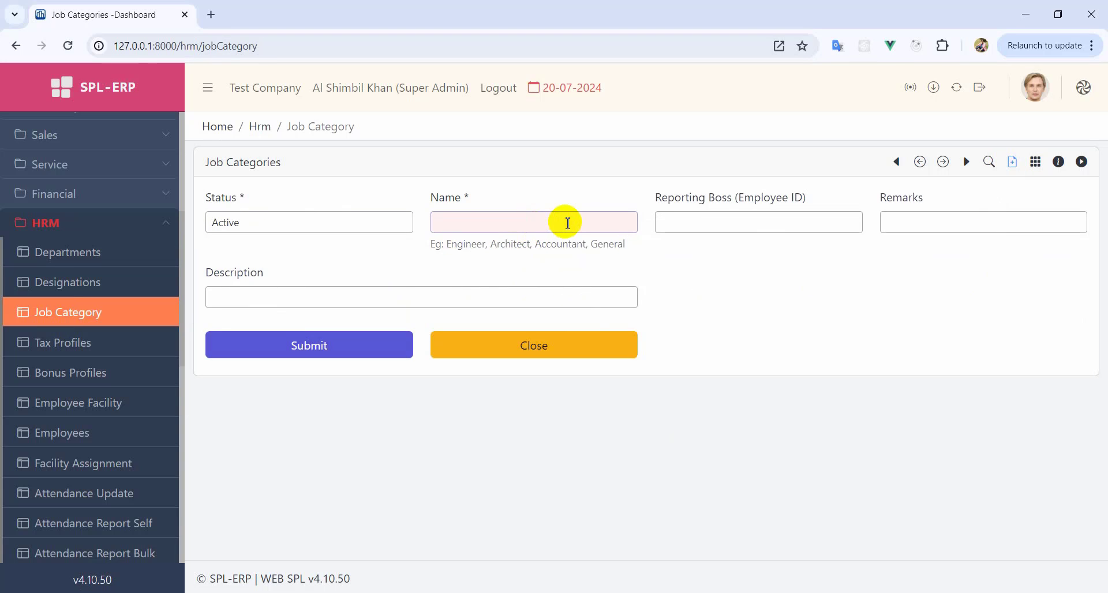
click(587, 355)
double_click(561, 244)
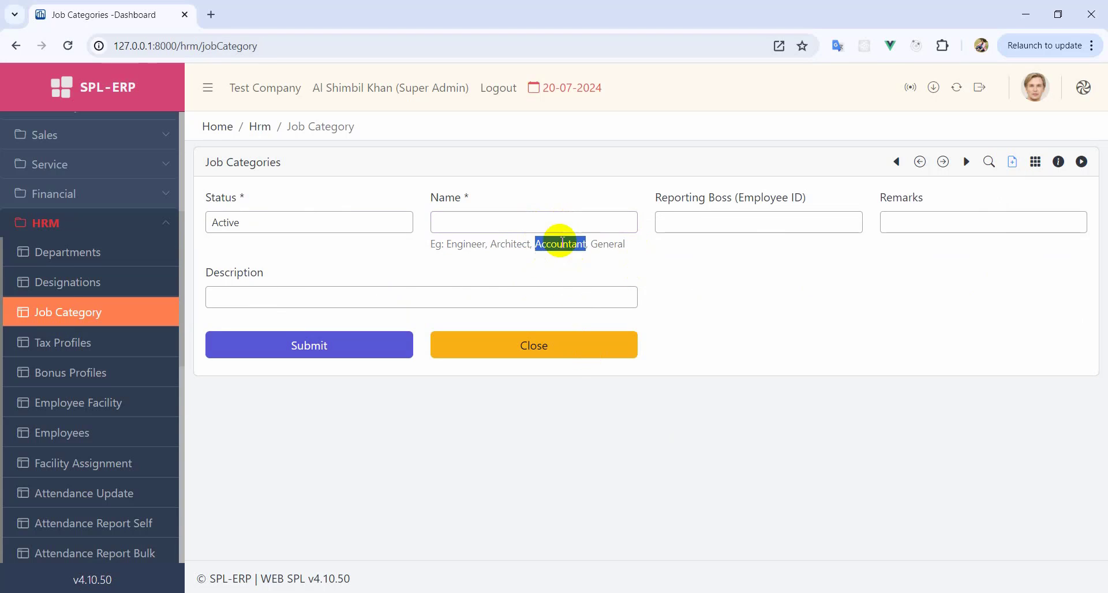
click(513, 221)
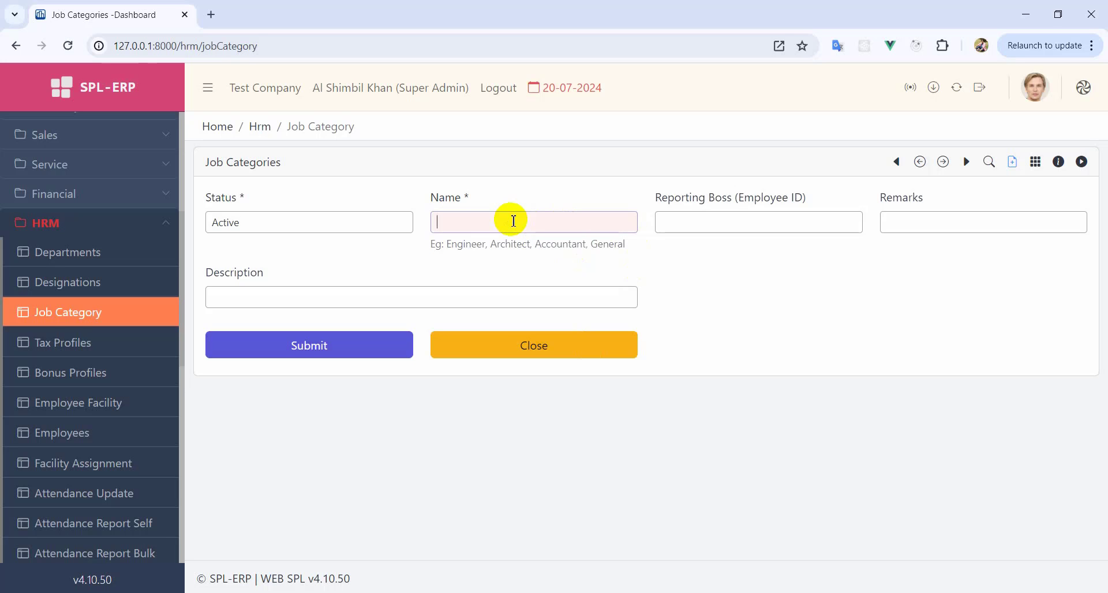
click(346, 344)
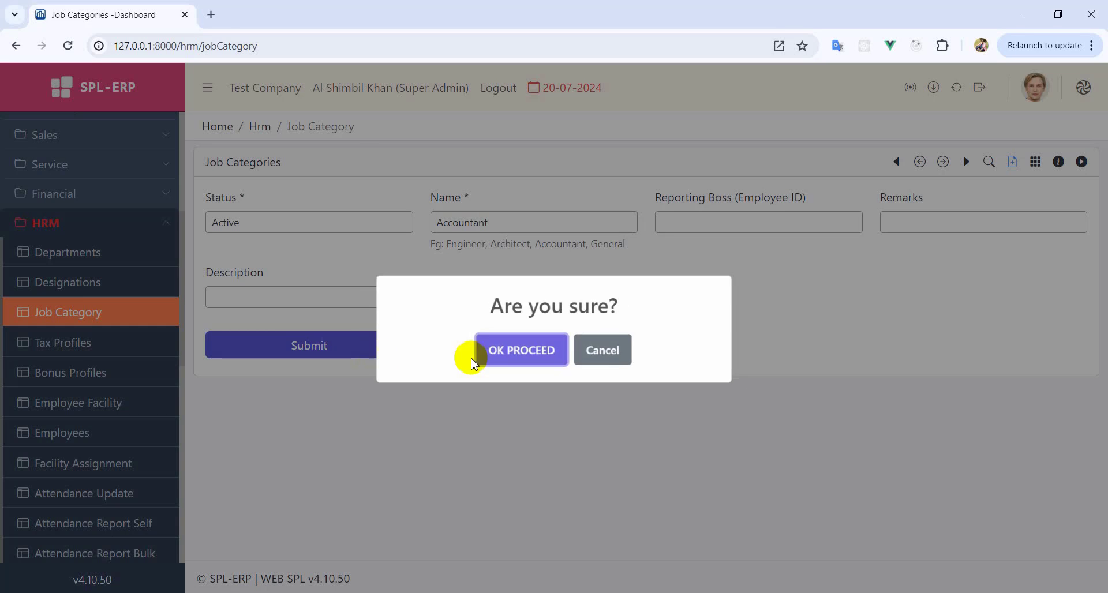
click(478, 349)
- Add the active General job category and check it in the categories list
click(242, 274)
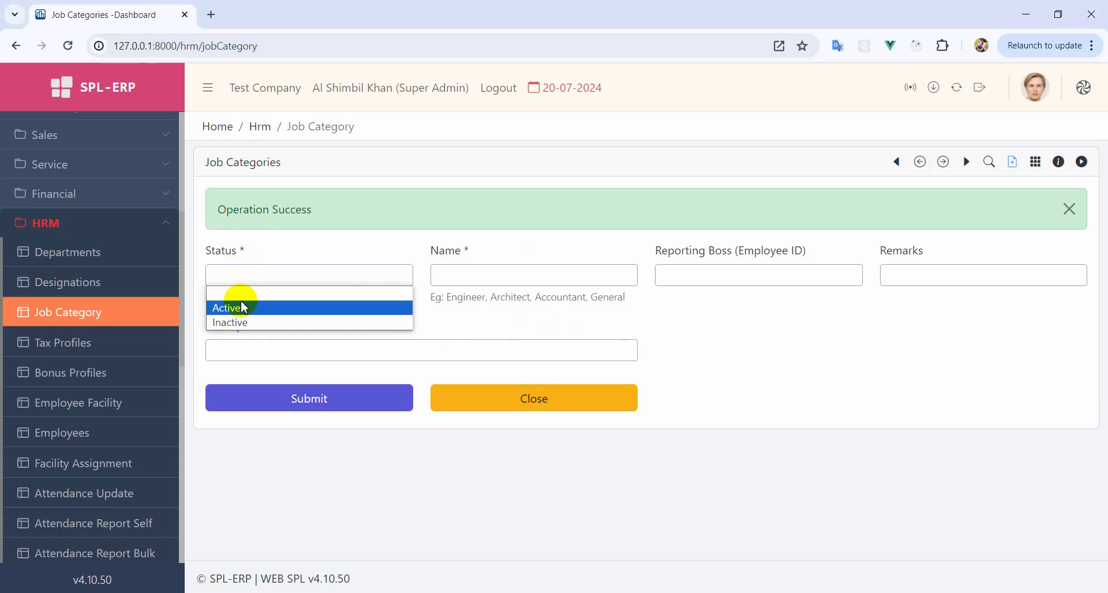
click(244, 307)
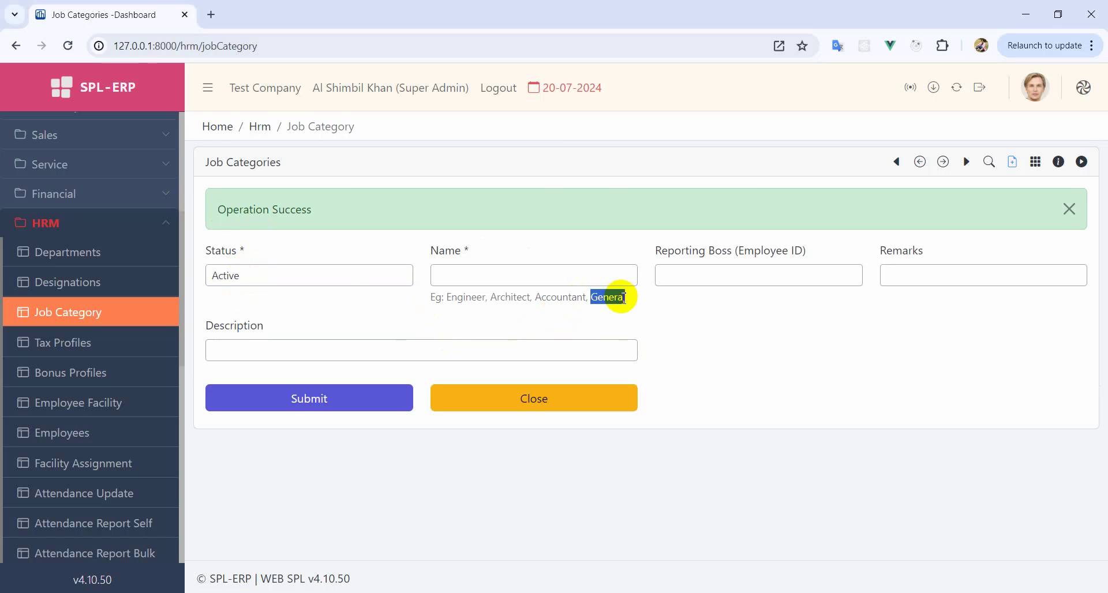
click(588, 280)
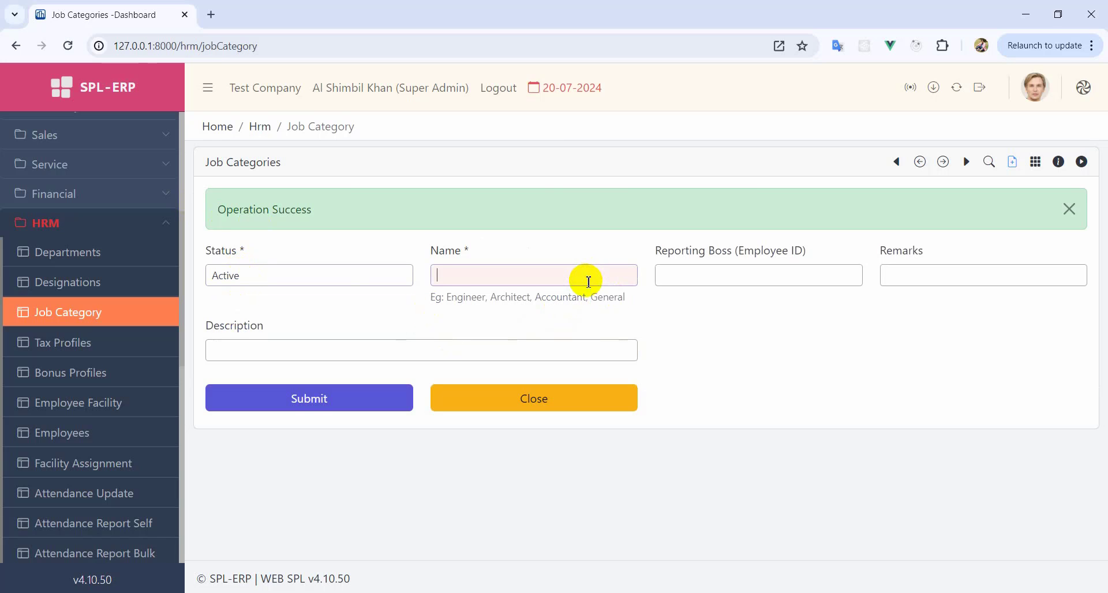
click(286, 402)
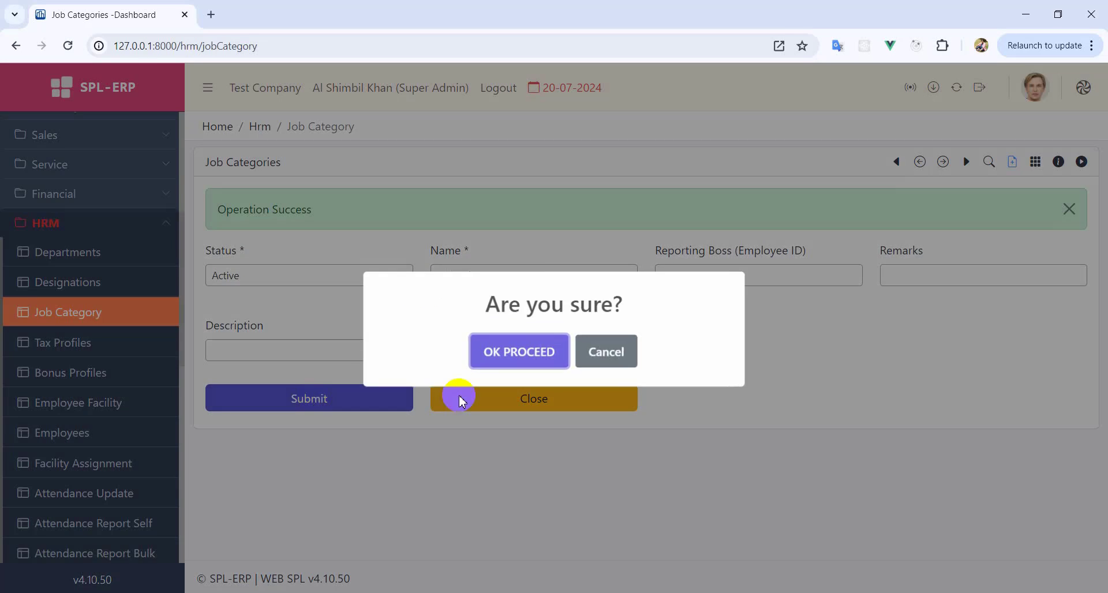
click(513, 350)
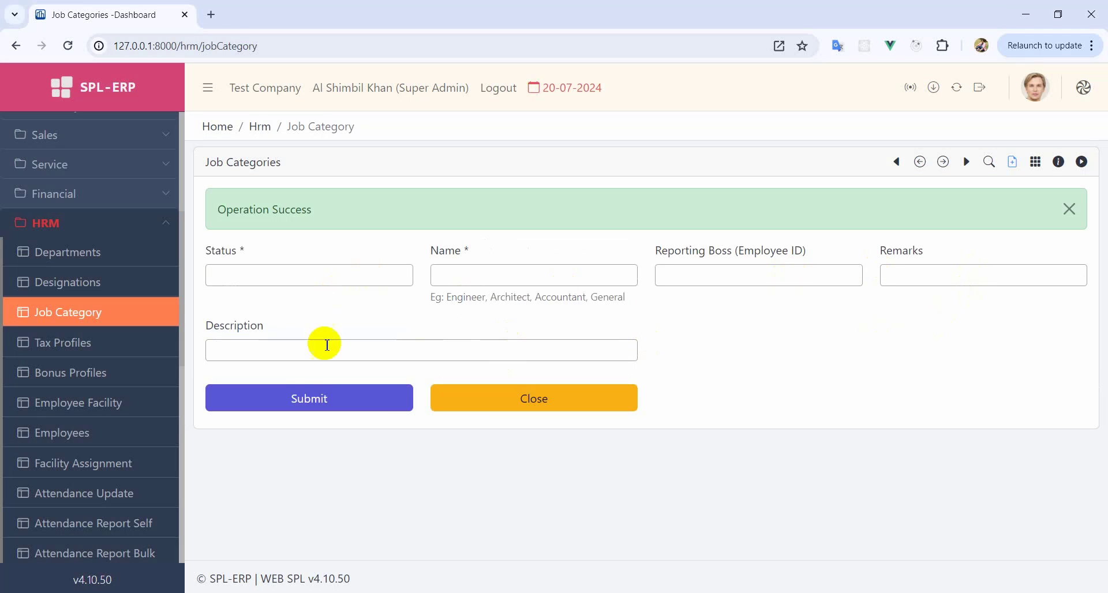
click(523, 398)
click(287, 259)
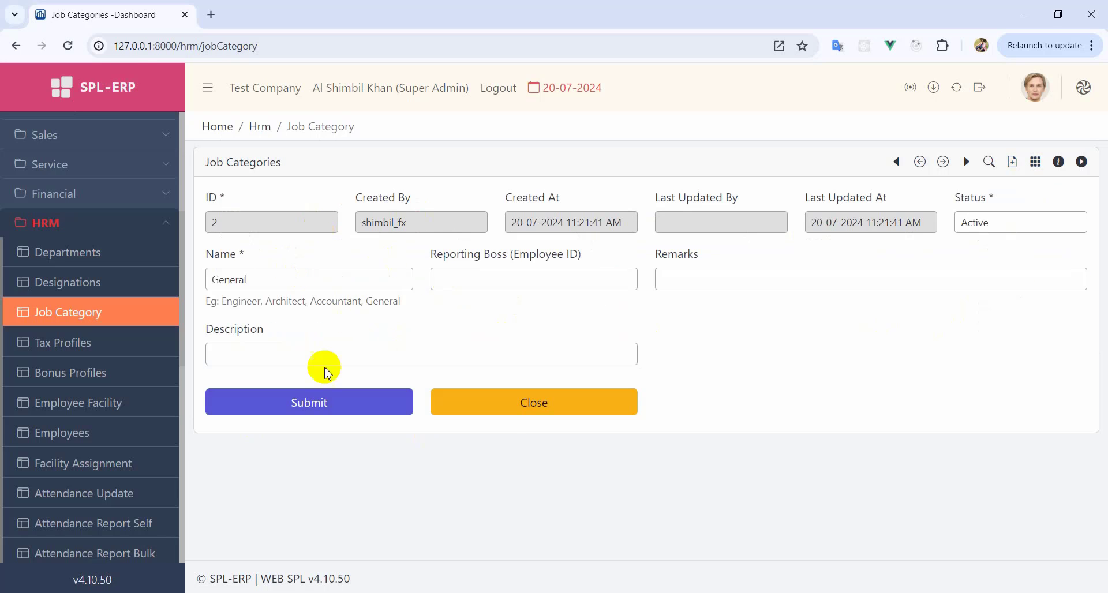
click(512, 419)
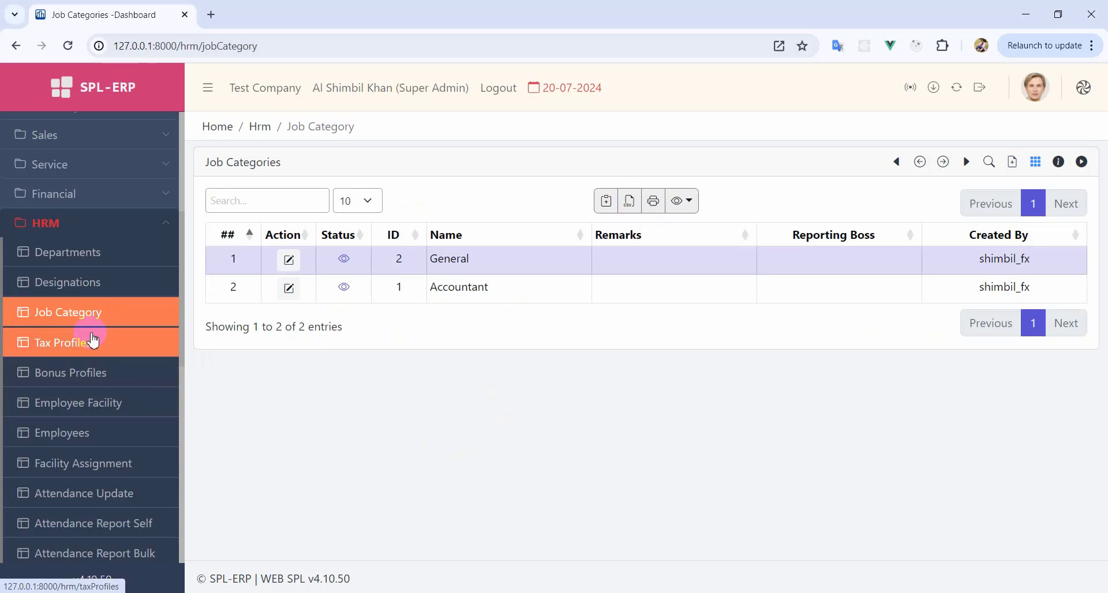
- Open Employee Facility, browse the linked accounts, then list the five existing facilities
click(112, 410)
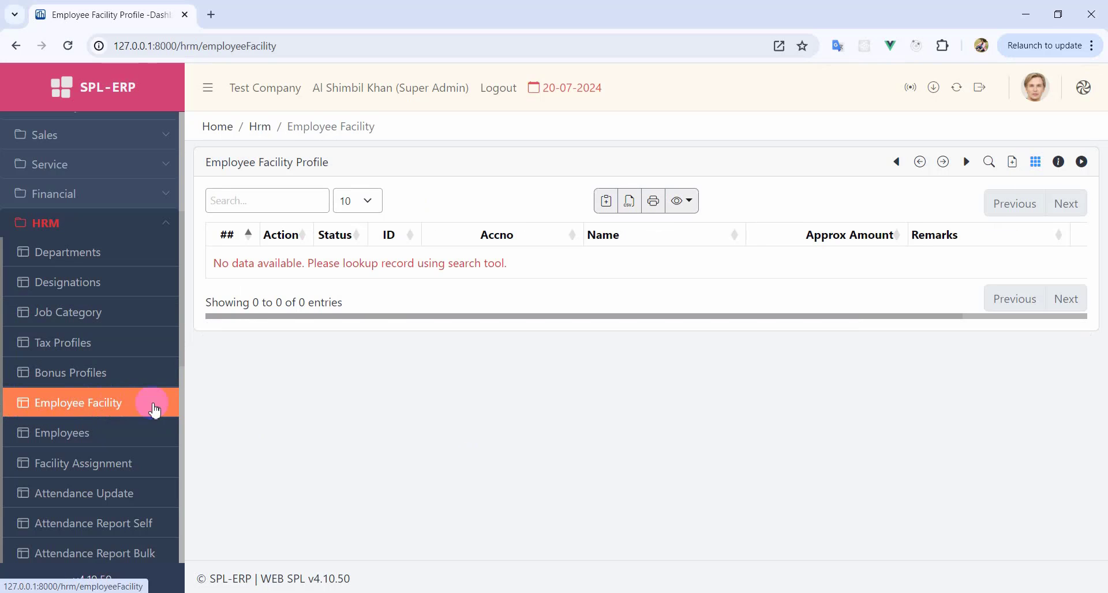
click(1011, 165)
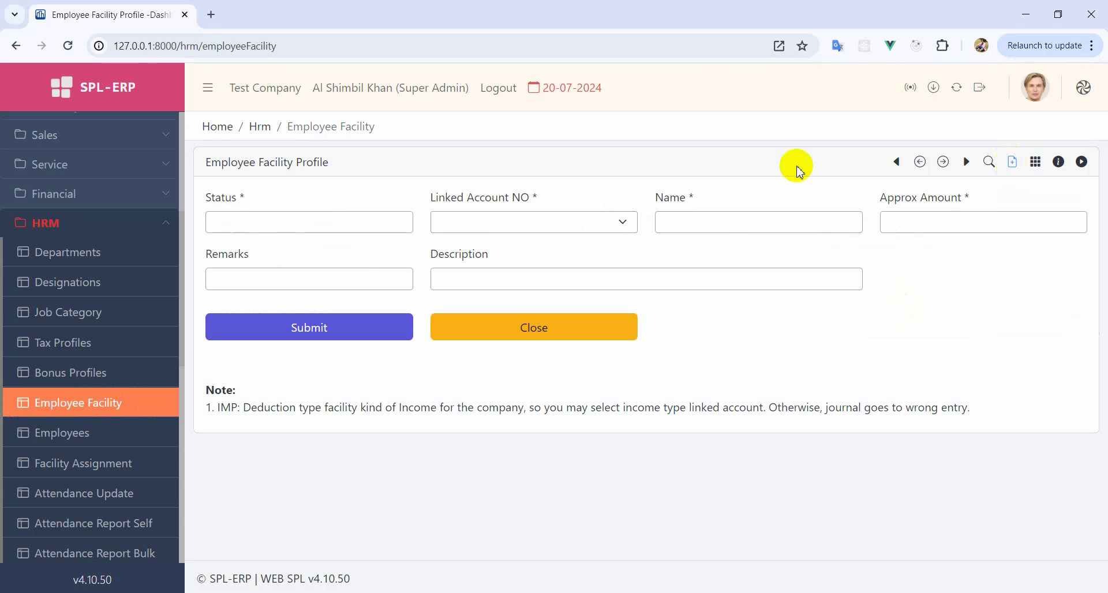
click(451, 222)
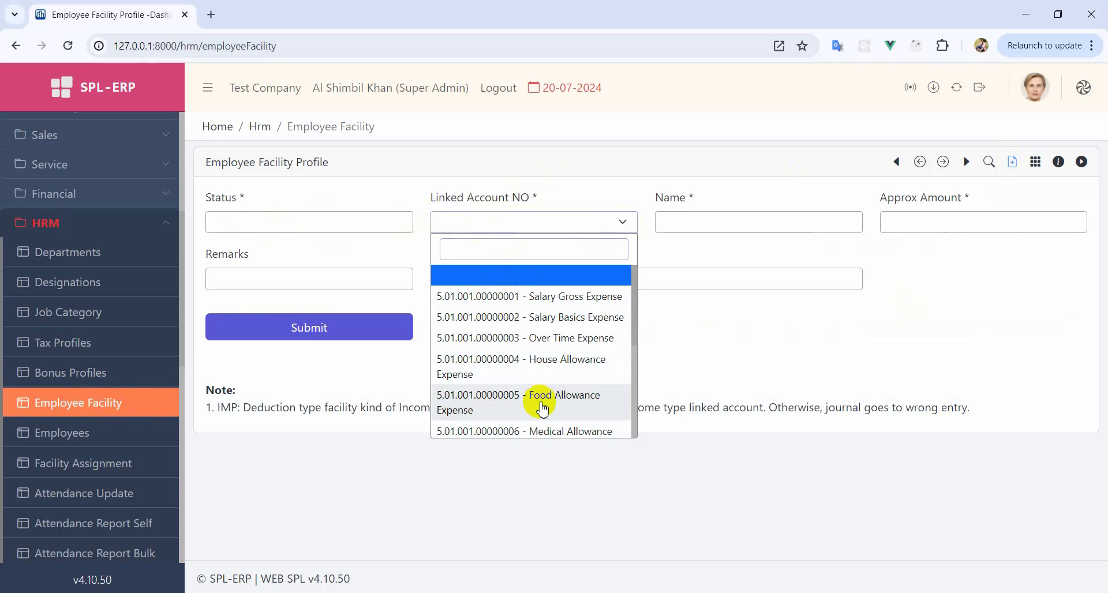
scroll(542, 407, down, 1)
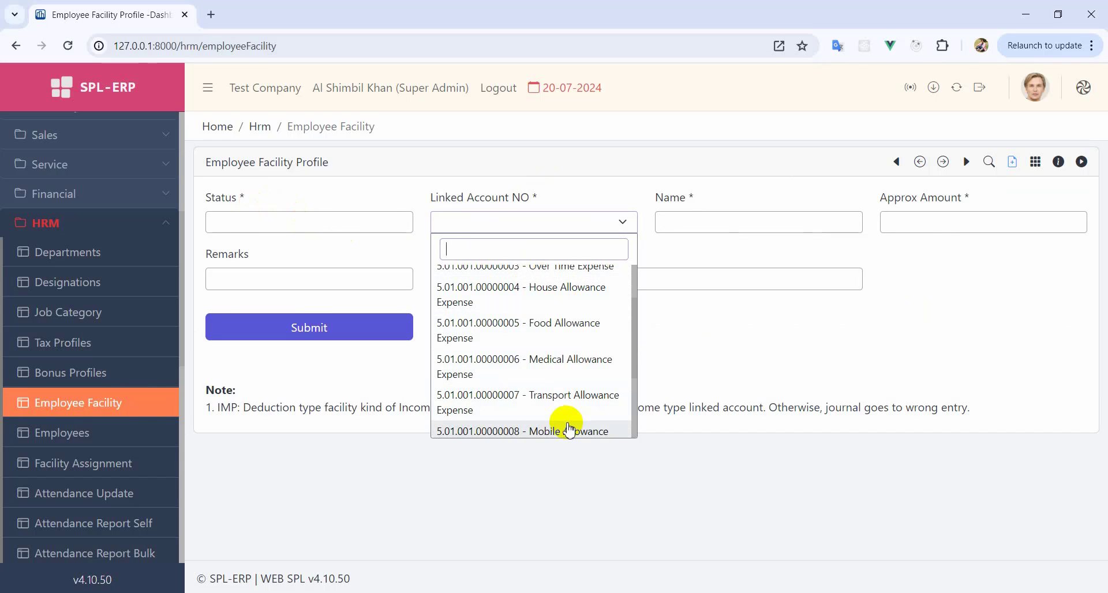
click(1035, 162)
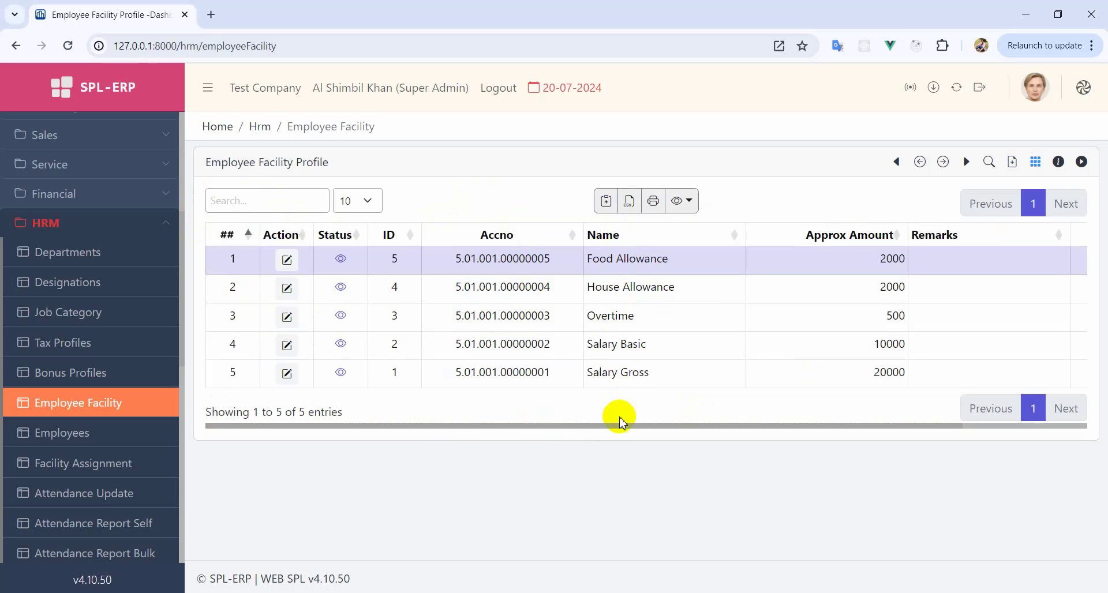
- Add active facility Medical Allowance (2000), linked to Medical Allowance Expense
click(1013, 165)
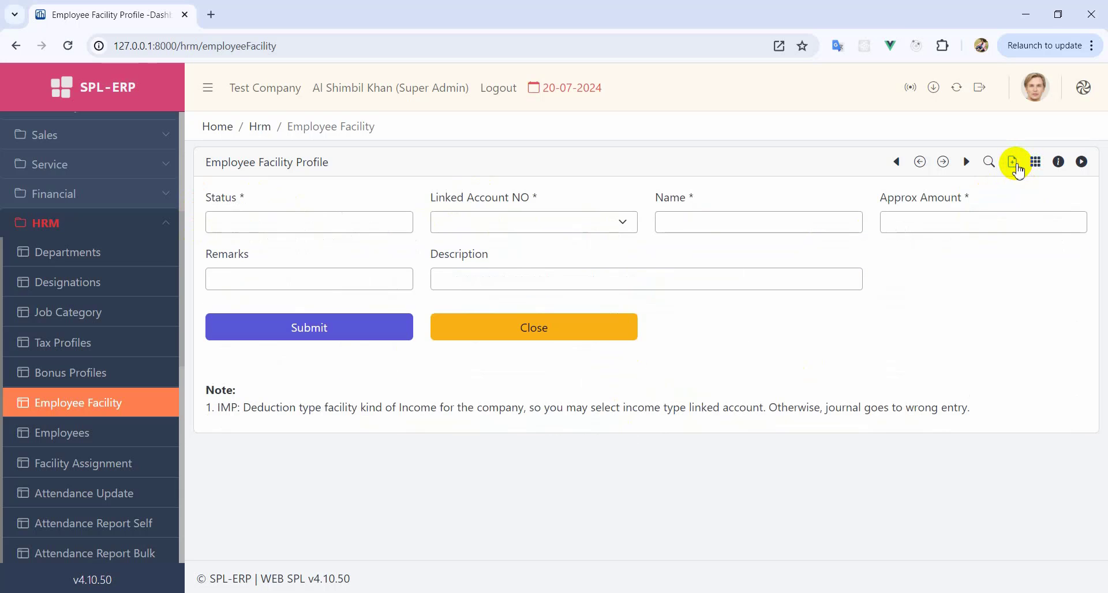
click(269, 228)
click(248, 250)
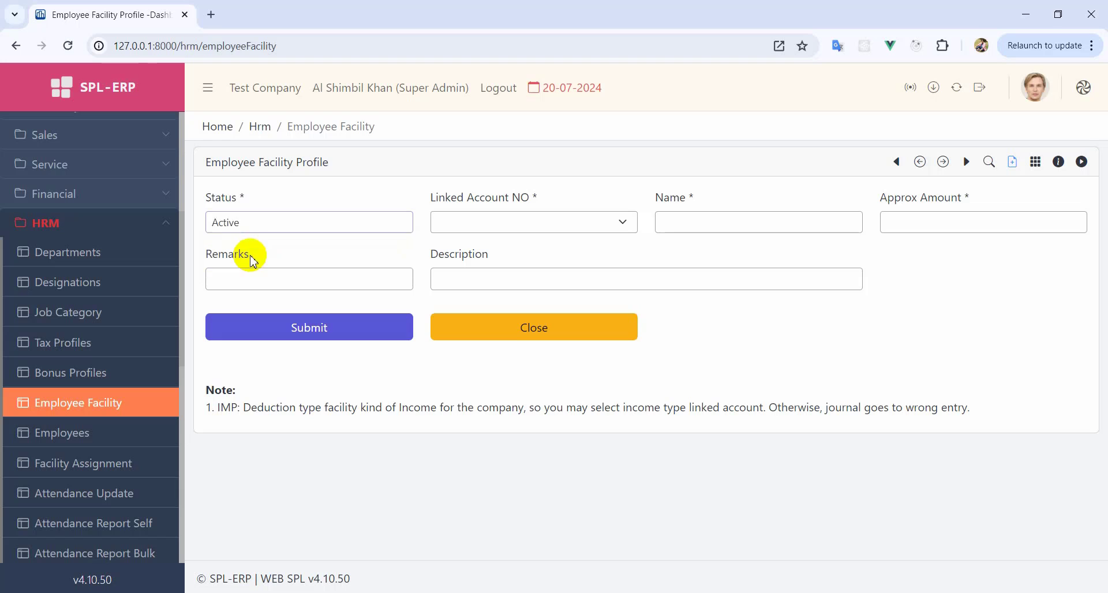
click(500, 225)
scroll(496, 331, down, 3)
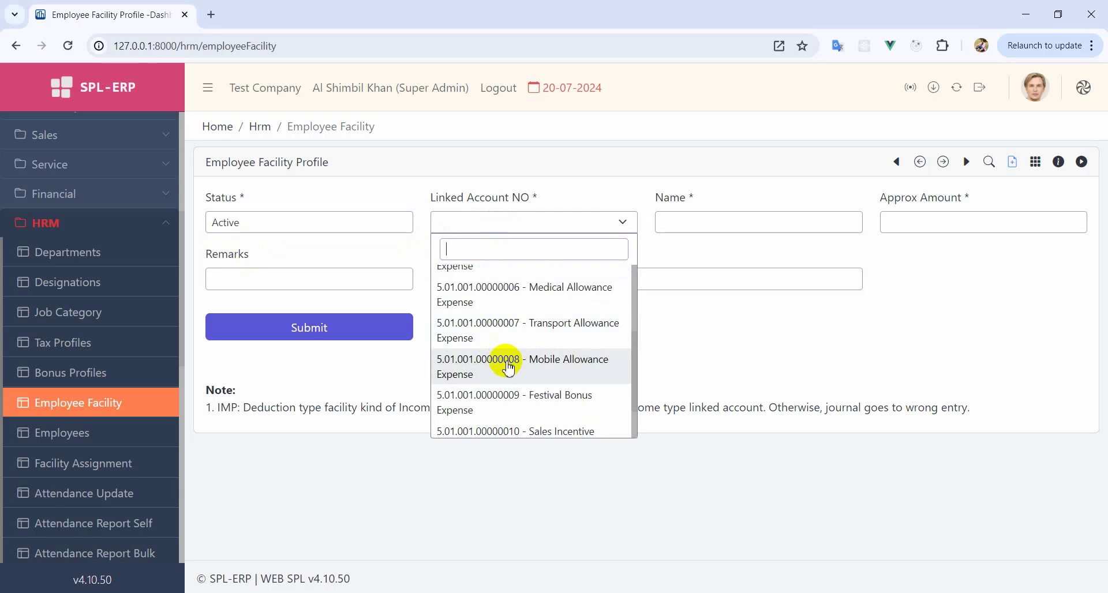
scroll(515, 382, up, 4)
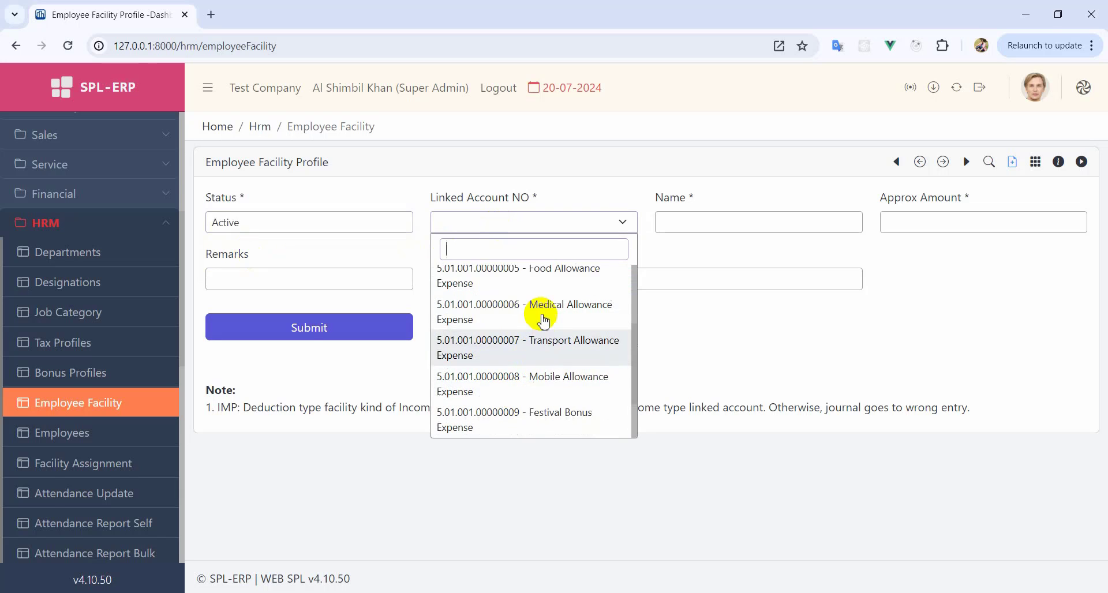
scroll(519, 381, down, 1)
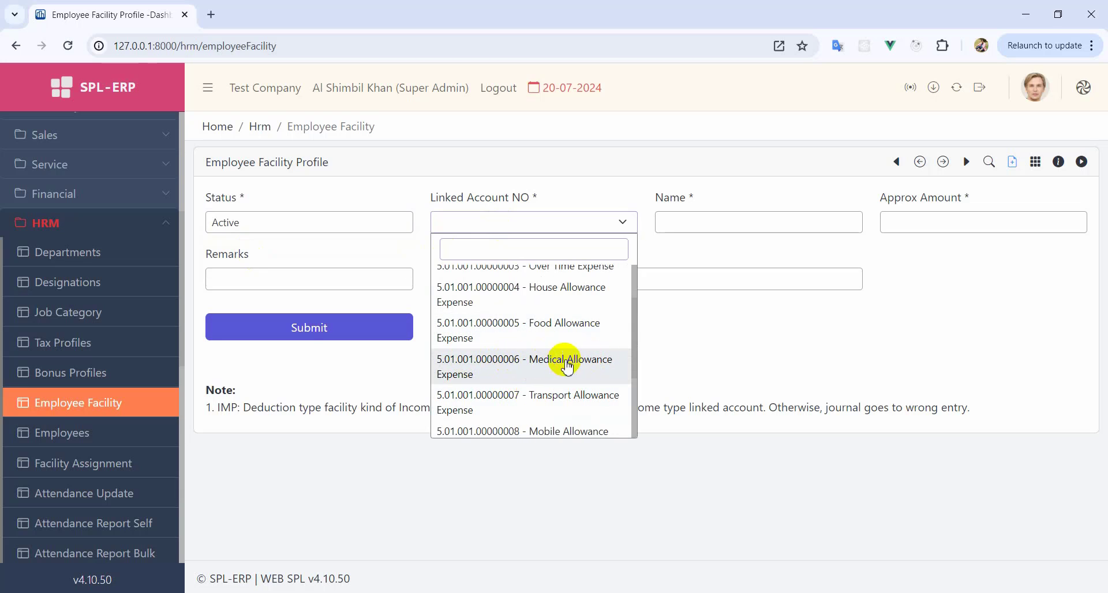
click(534, 366)
click(698, 223)
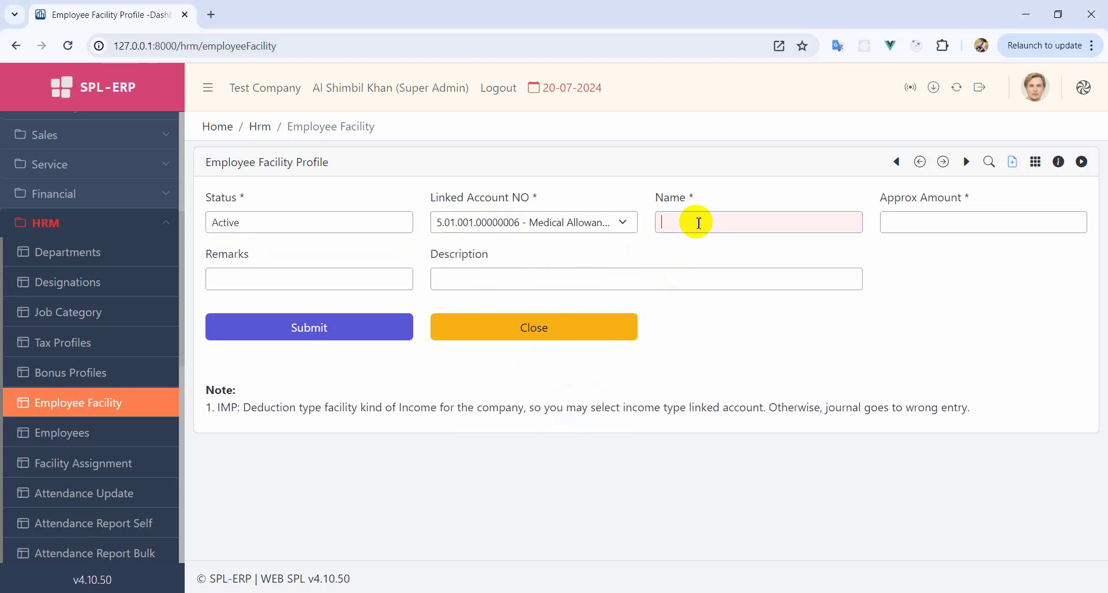
text(Medical Allowance)
key(Tab)
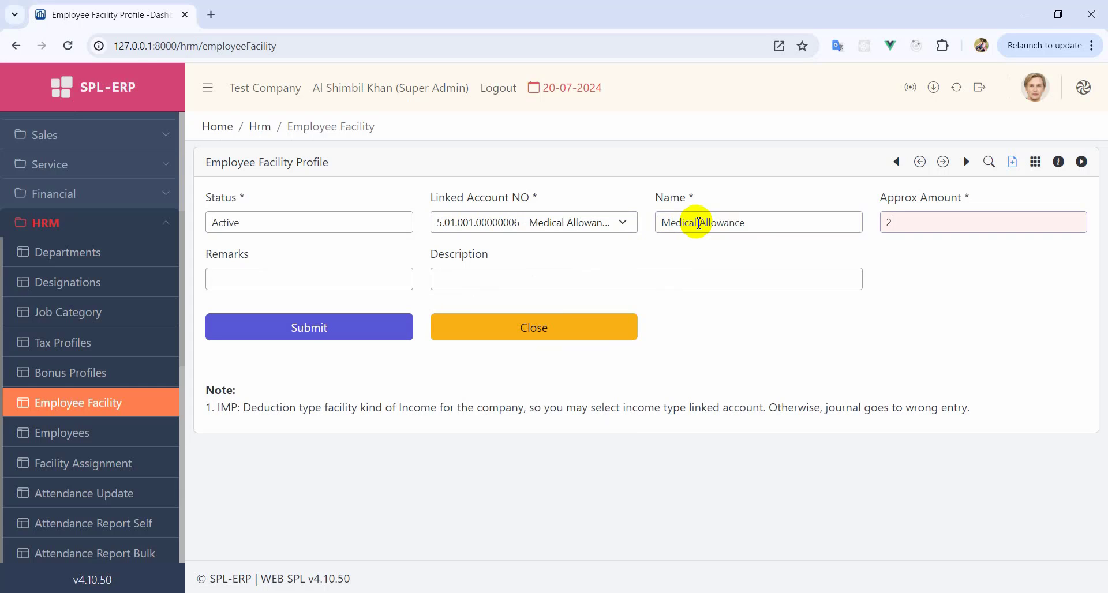
click(272, 324)
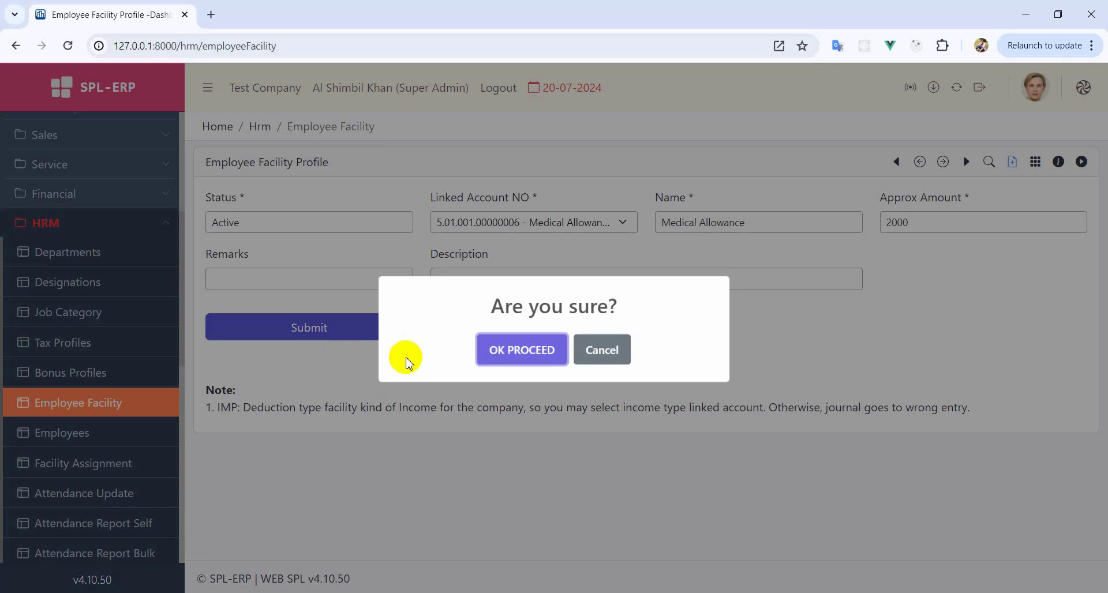
click(496, 349)
- Add active facility Transport Allowance with amount 3000, linked to Transport Allowance Expense
click(254, 275)
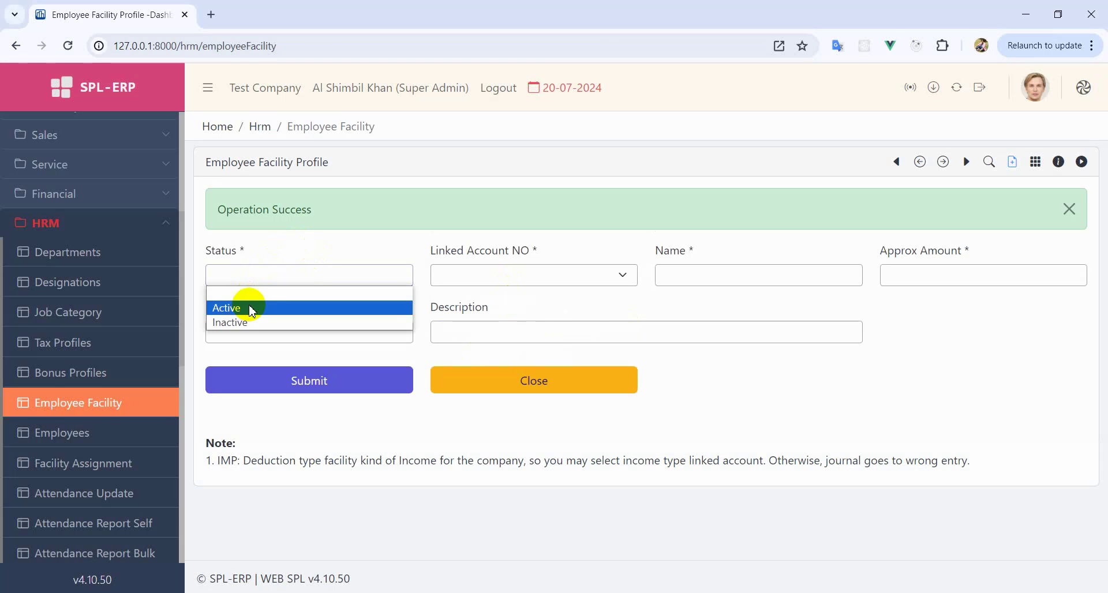
click(247, 305)
click(497, 276)
scroll(525, 332, down, 3)
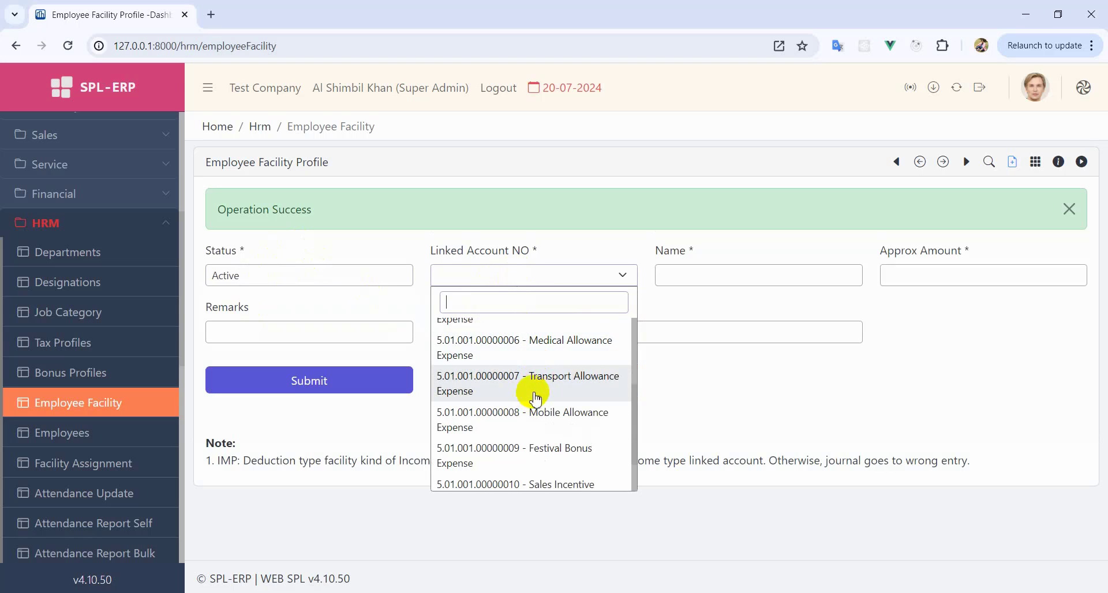
click(527, 387)
click(731, 277)
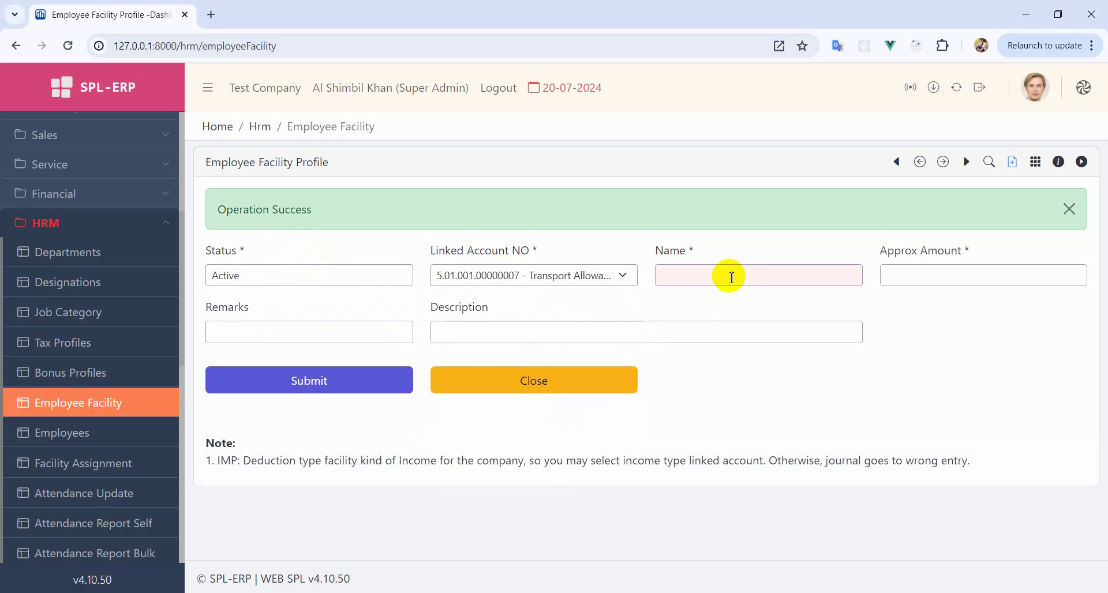
text(Transport Allowance)
key(Tab)
text(30)
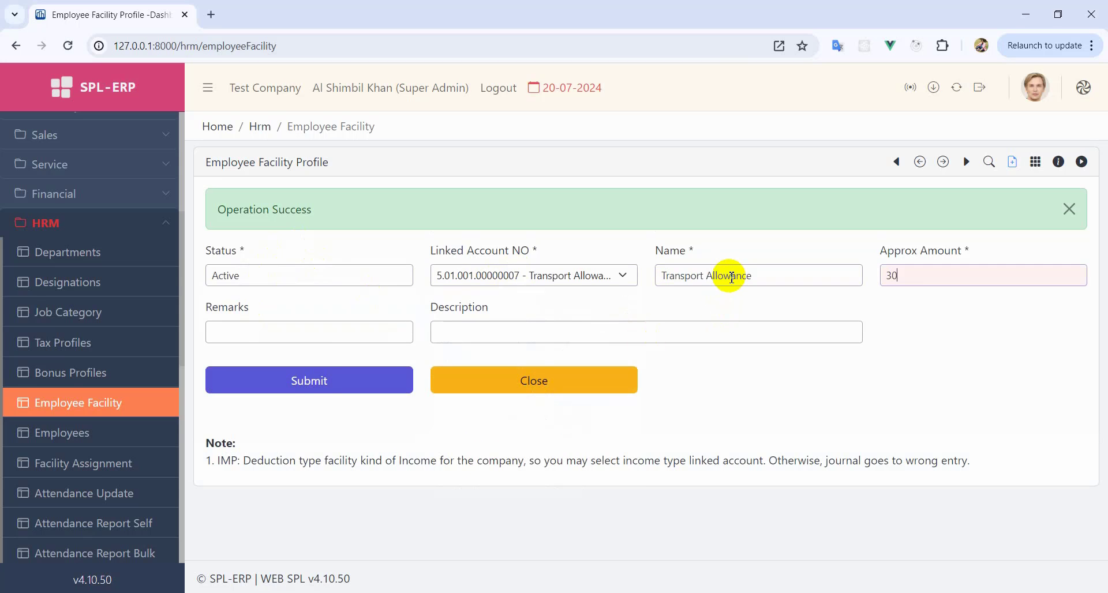
text(00)
click(399, 381)
click(524, 351)
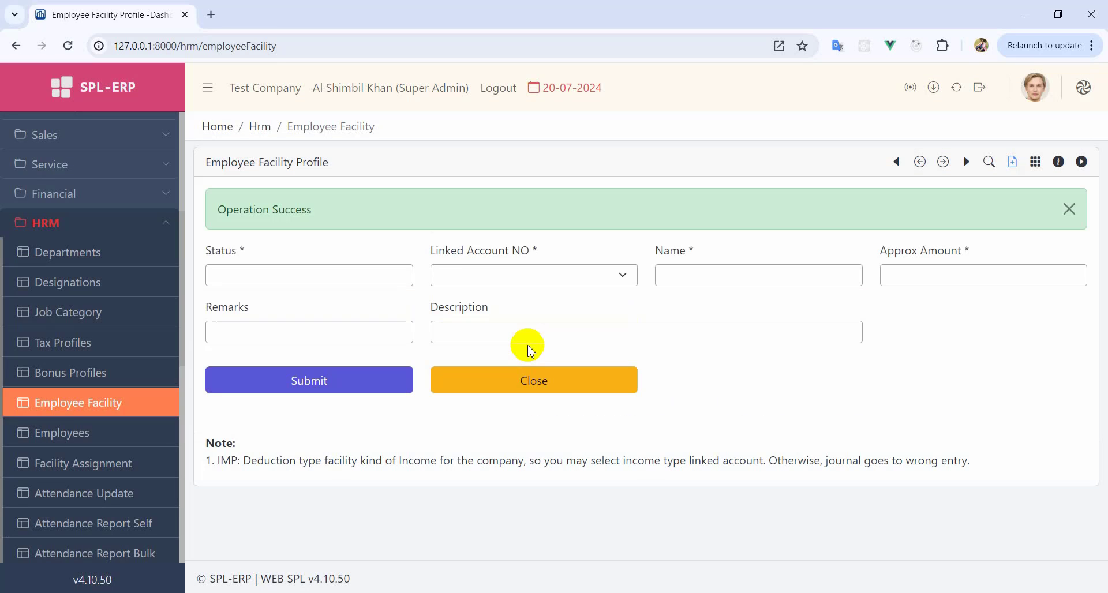
- Close the facility form to view all seven facilities, then go to Employees
click(485, 276)
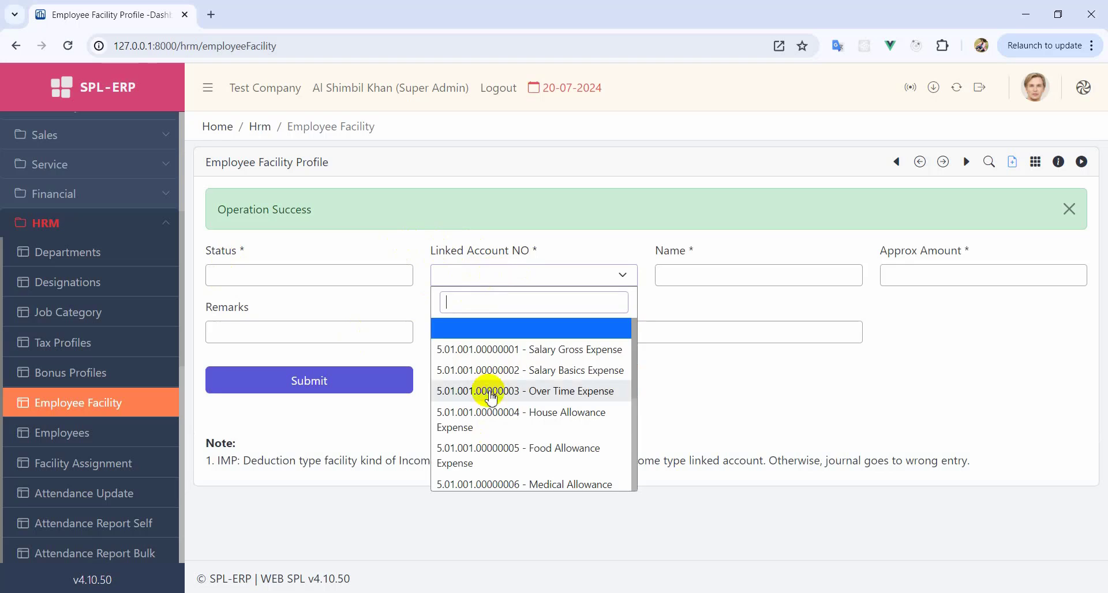
scroll(485, 408, down, 5)
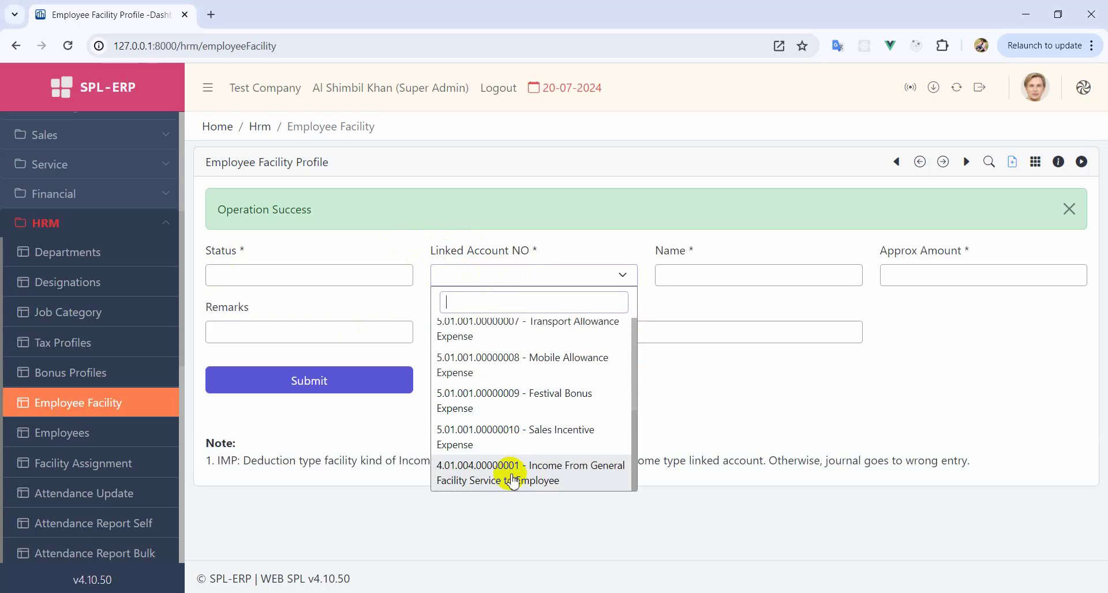
scroll(512, 479, up, 5)
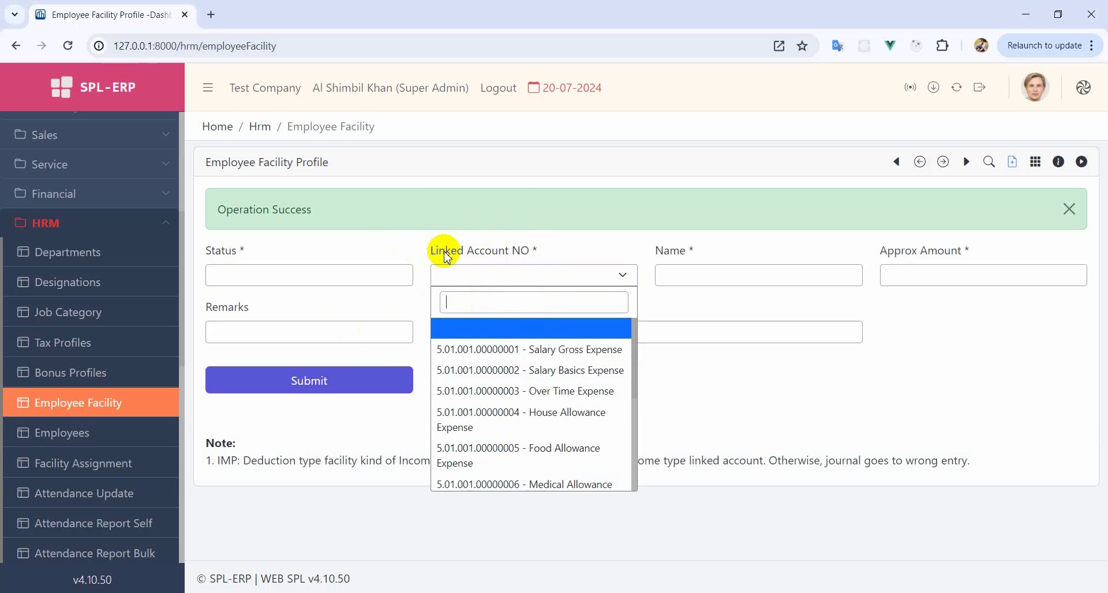
drag(432, 256, 547, 255)
click(548, 253)
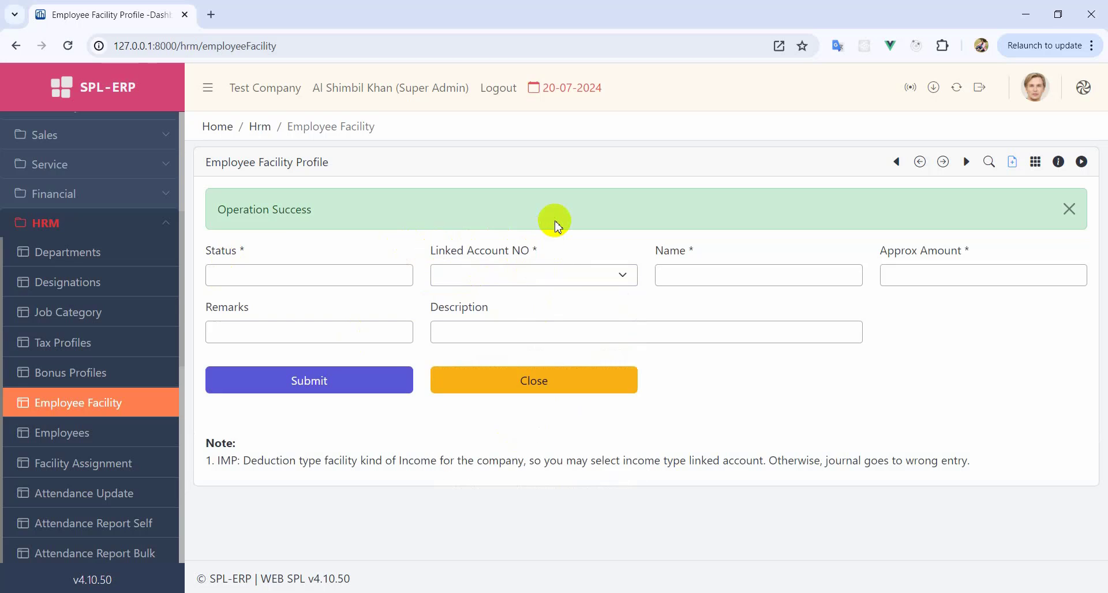
click(610, 382)
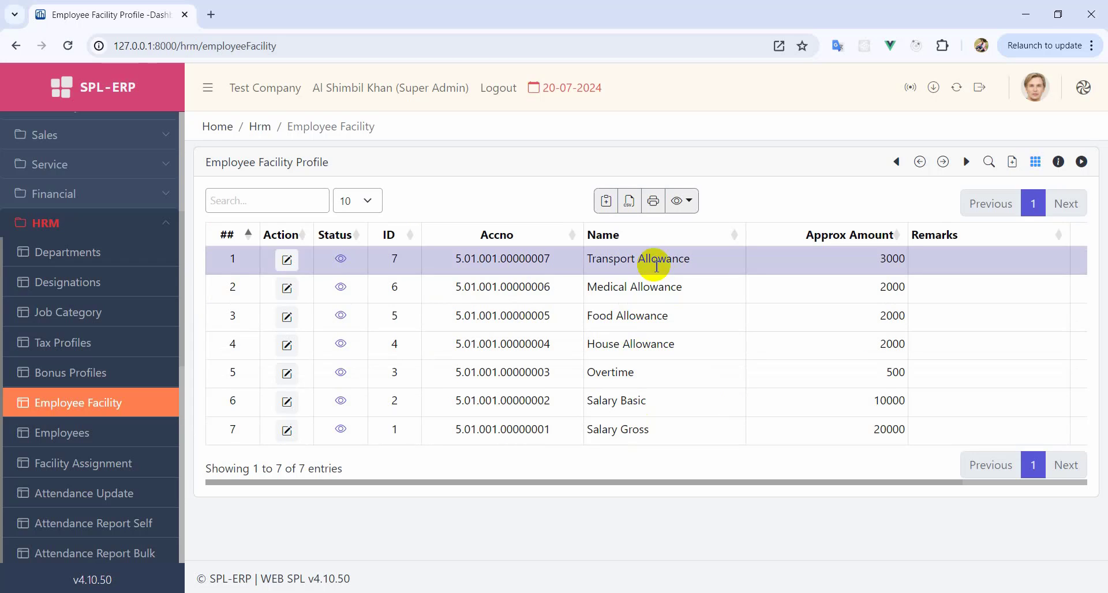
click(71, 442)
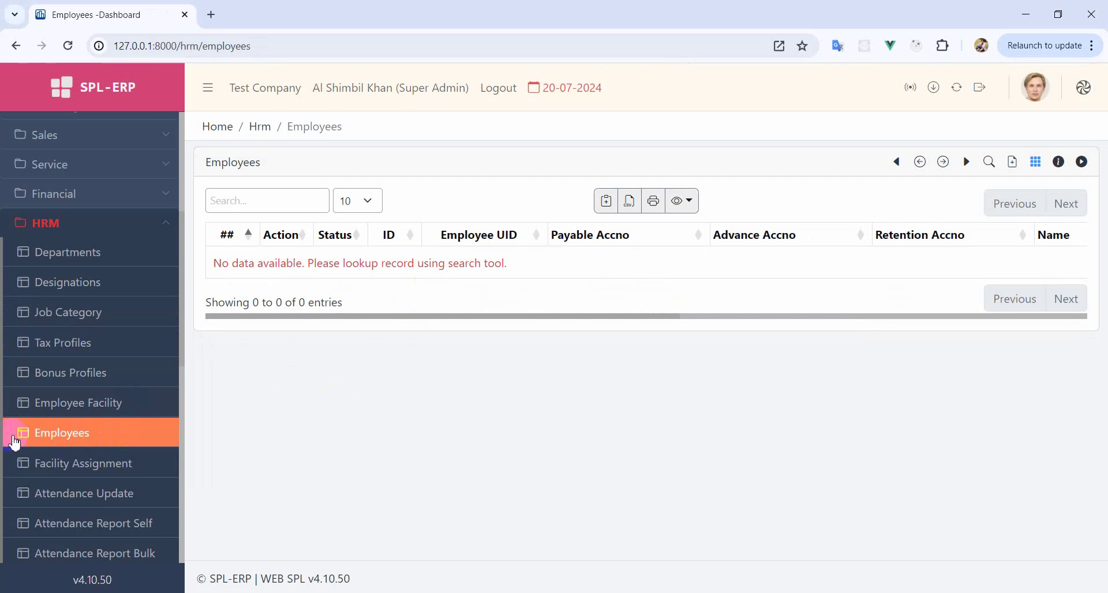
- Start a new employee record from the Employees page
click(84, 473)
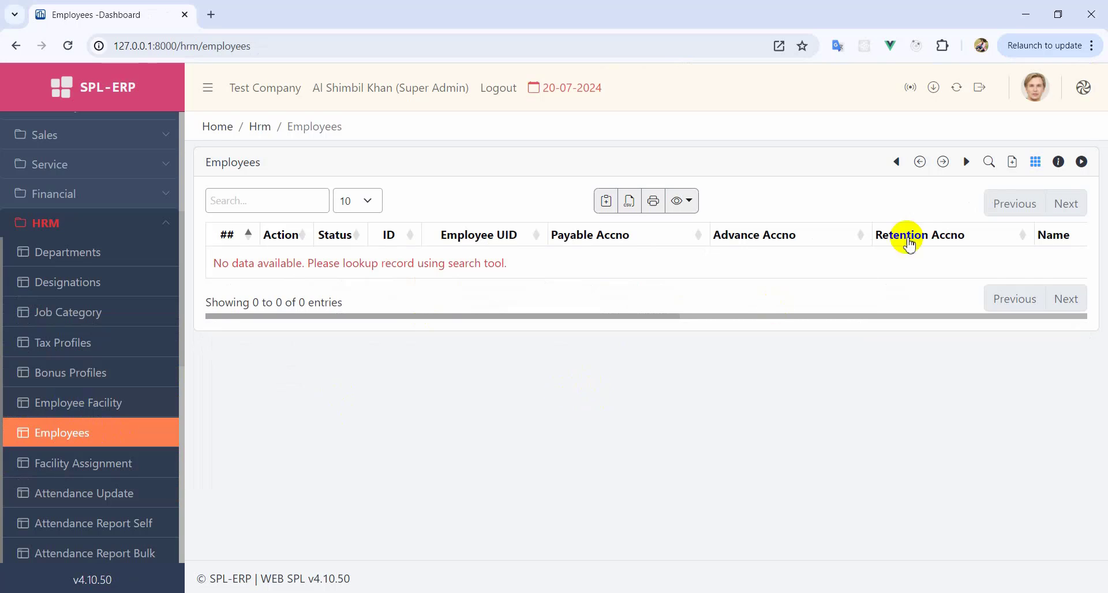
click(1010, 163)
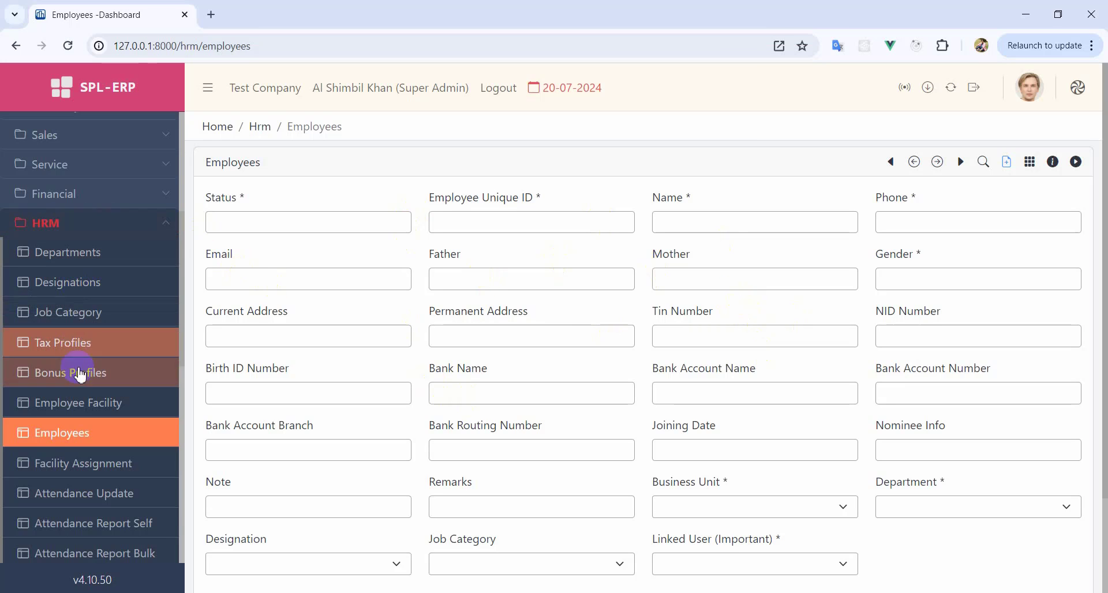
click(84, 430)
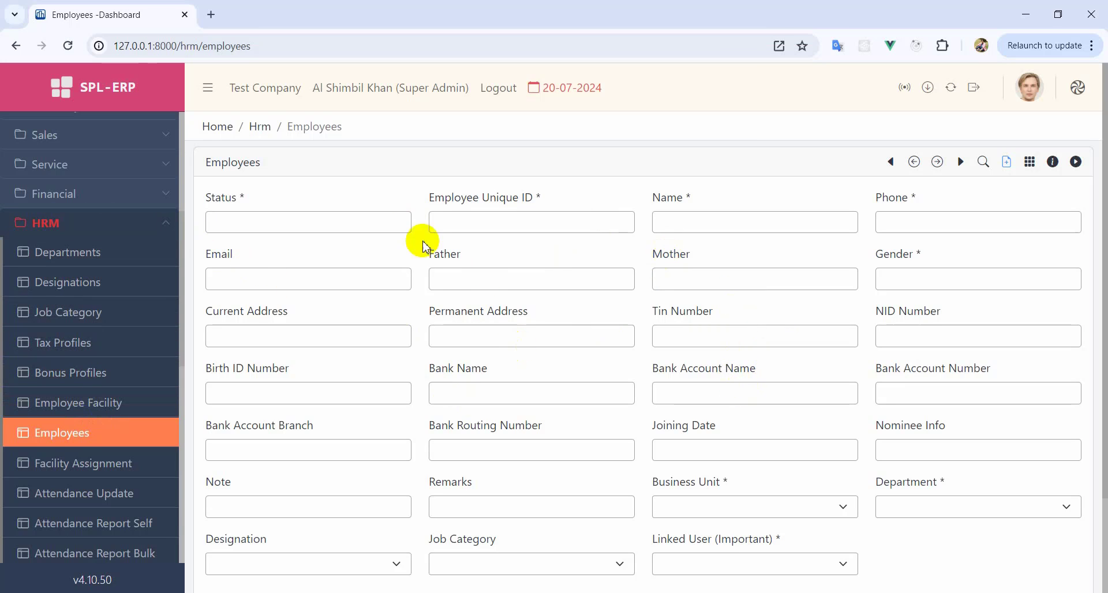
- Set the employee's business unit to Head Office and department to Accounts
click(159, 246)
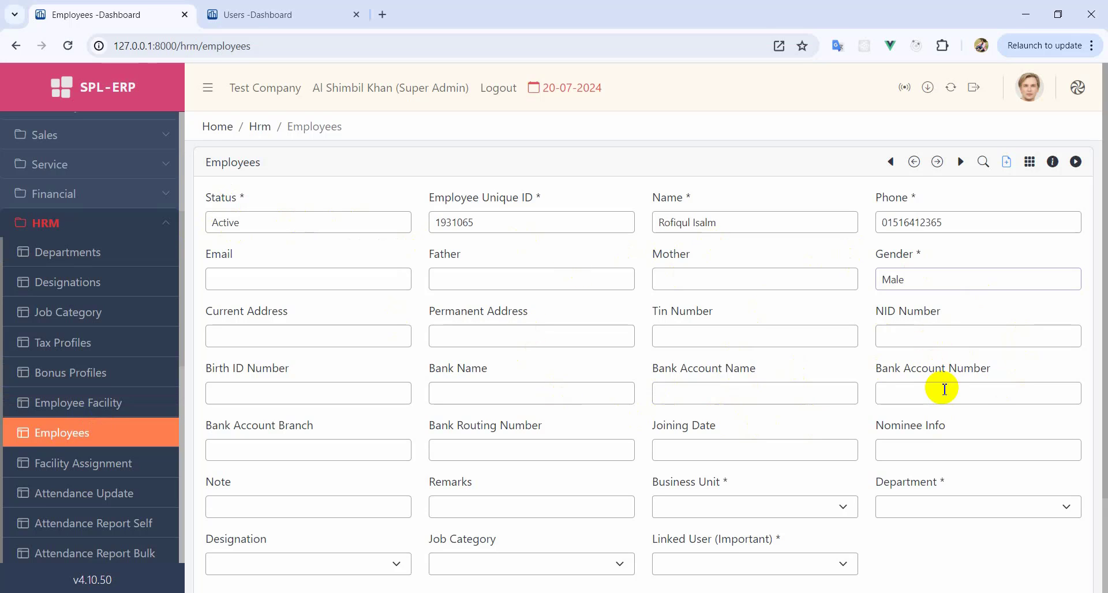
scroll(944, 389, down, 2)
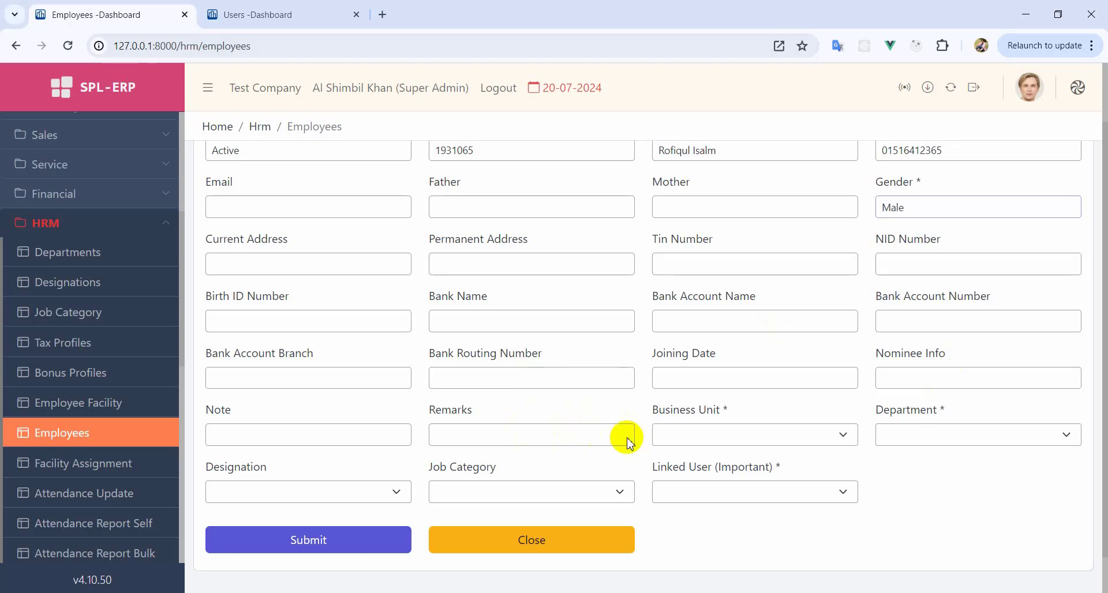
click(704, 434)
click(726, 505)
click(717, 441)
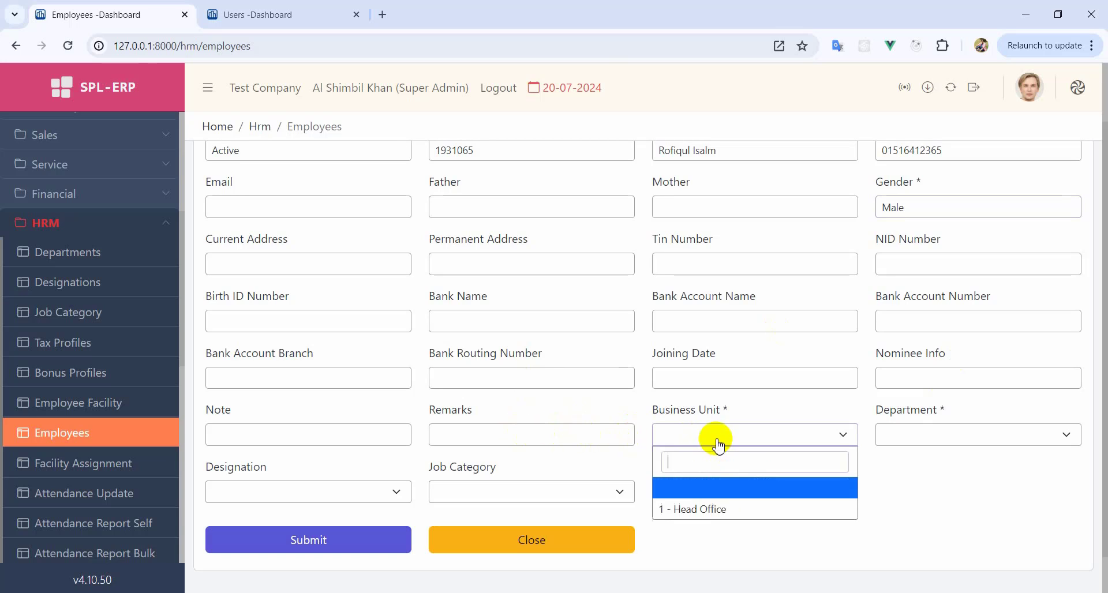
click(719, 510)
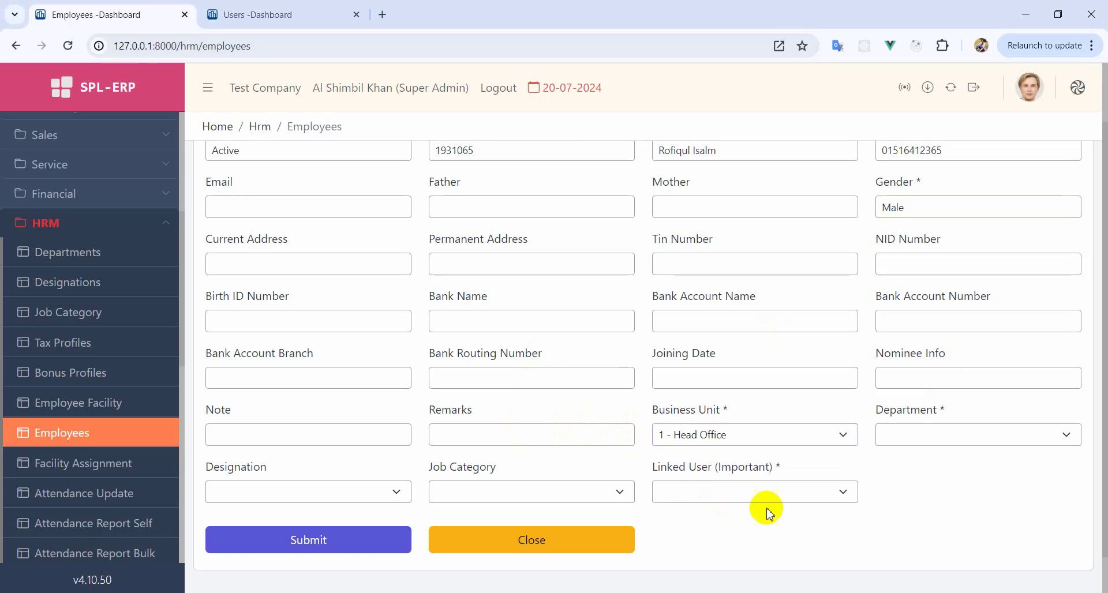
click(938, 440)
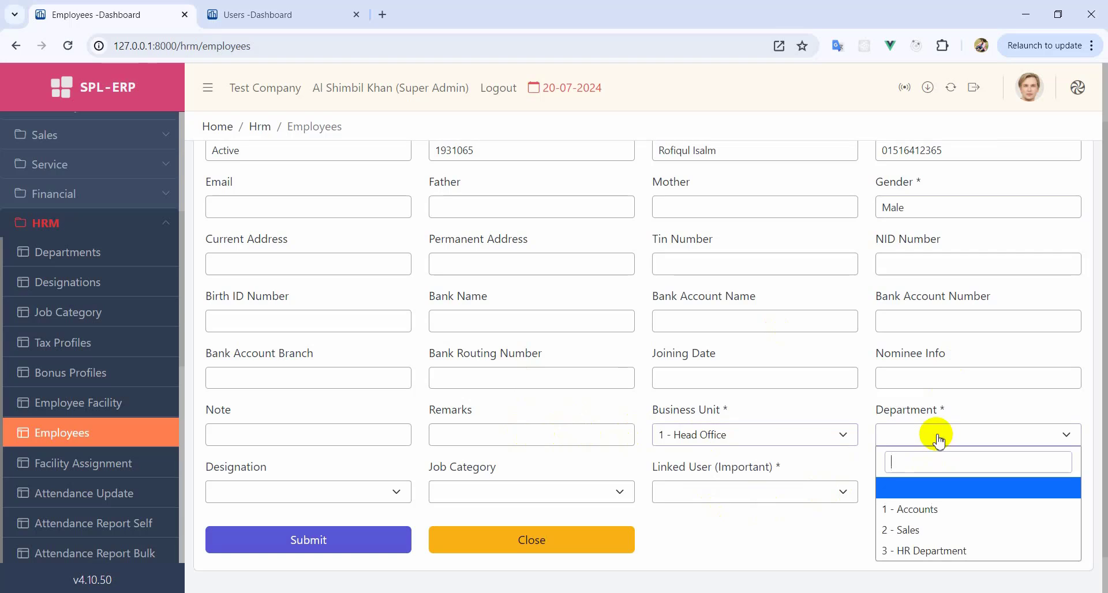
click(930, 507)
- Set designation Executive and job category Accountant, link the user account, and submit
click(306, 492)
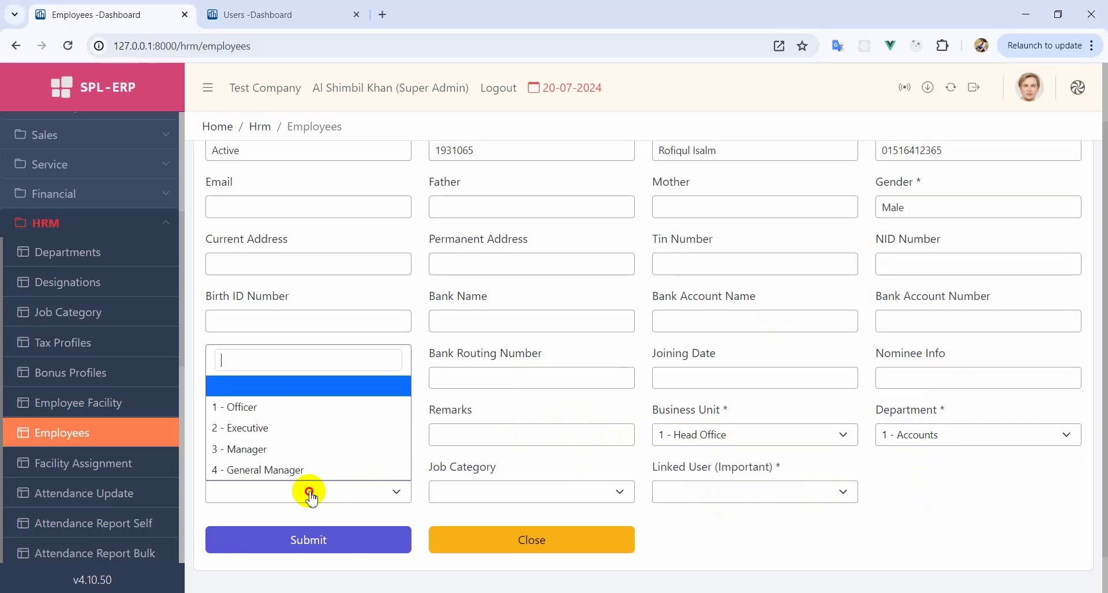
click(266, 428)
click(515, 493)
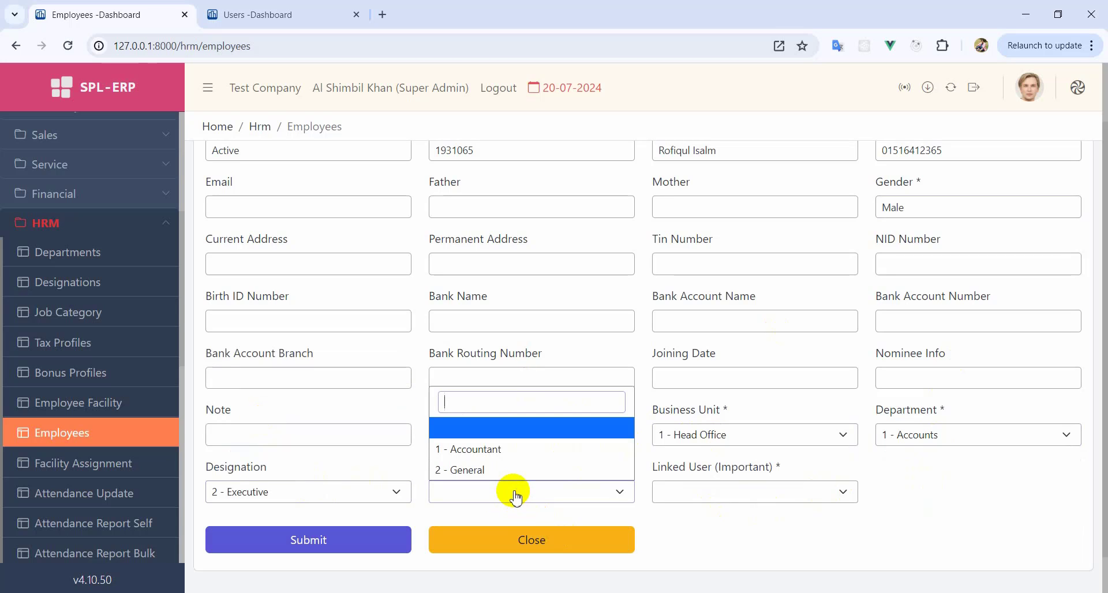
click(491, 456)
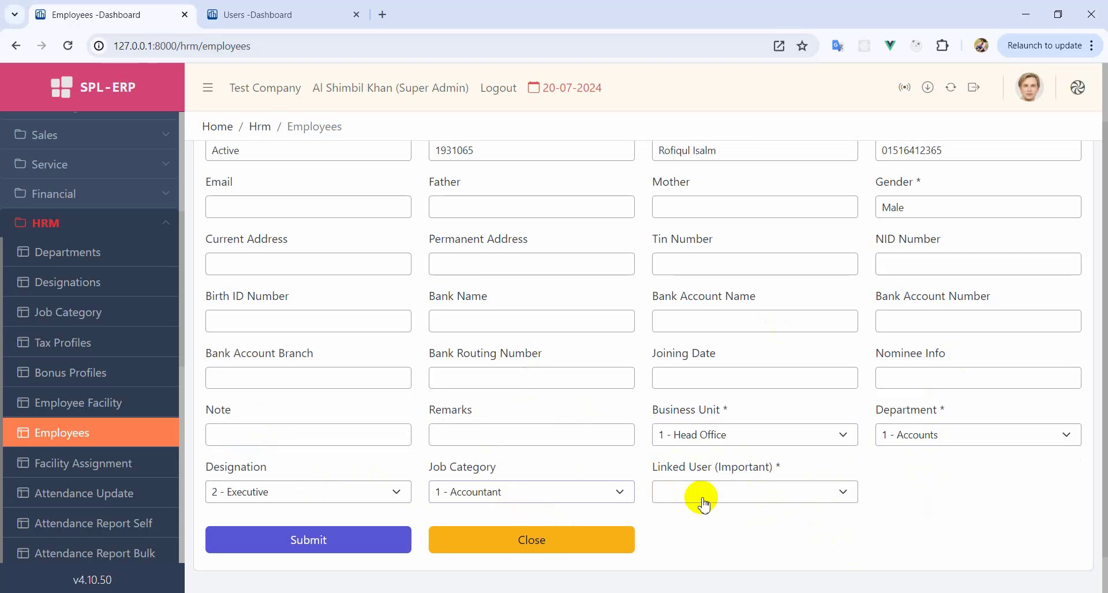
scroll(703, 505, up, 2)
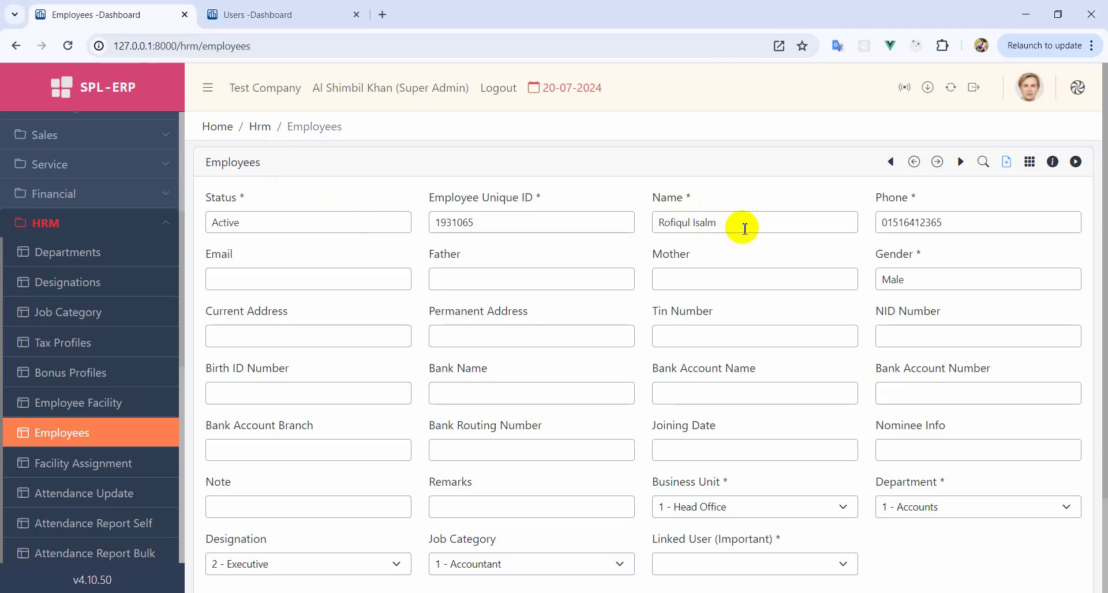
scroll(705, 439, down, 2)
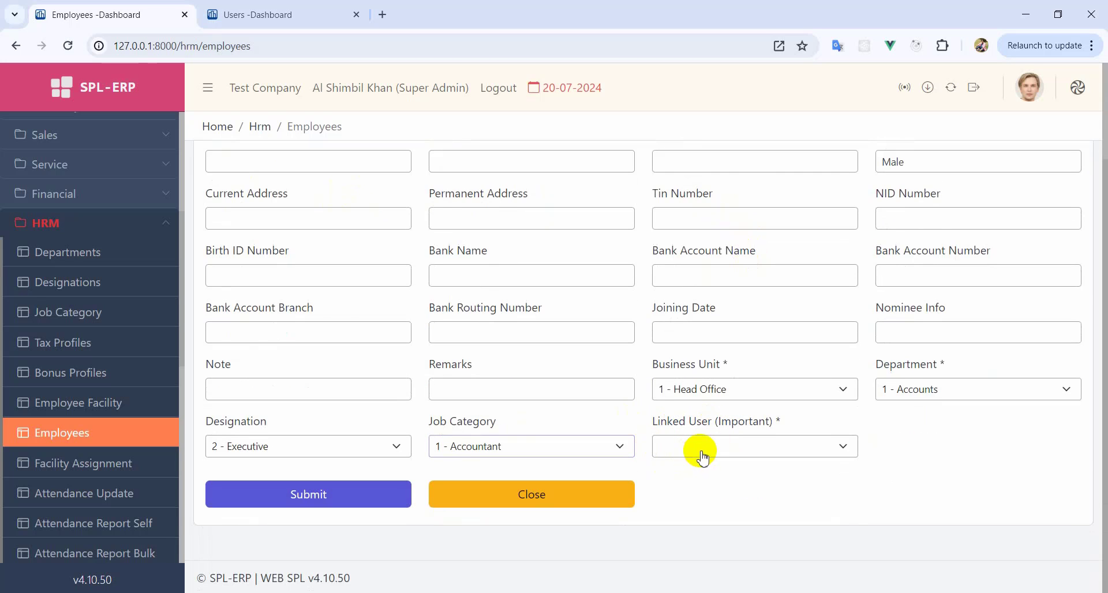
click(702, 457)
click(672, 541)
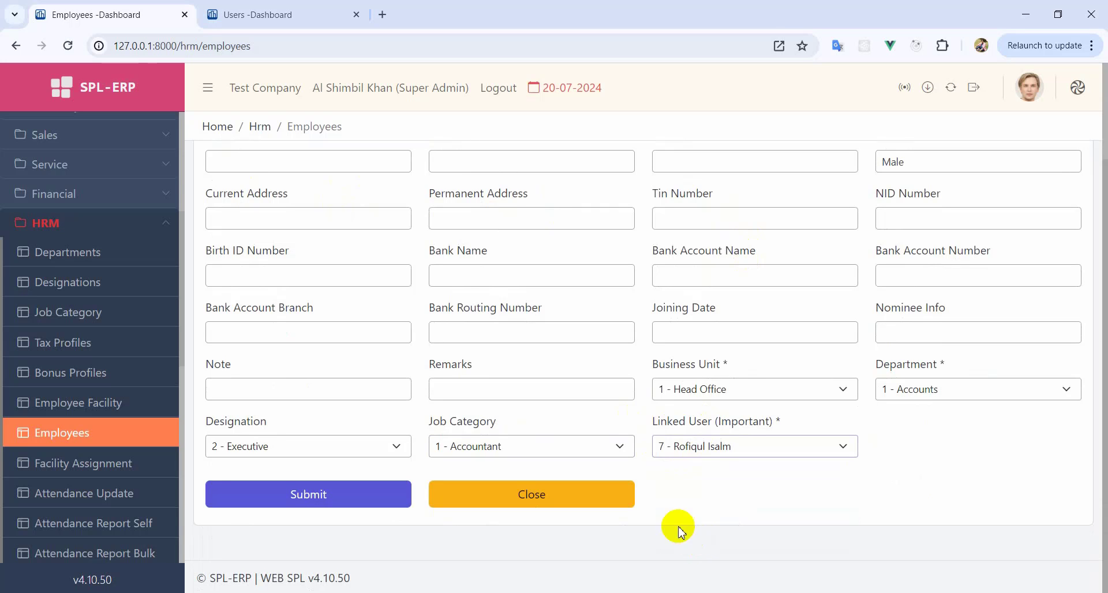
scroll(715, 451, up, 2)
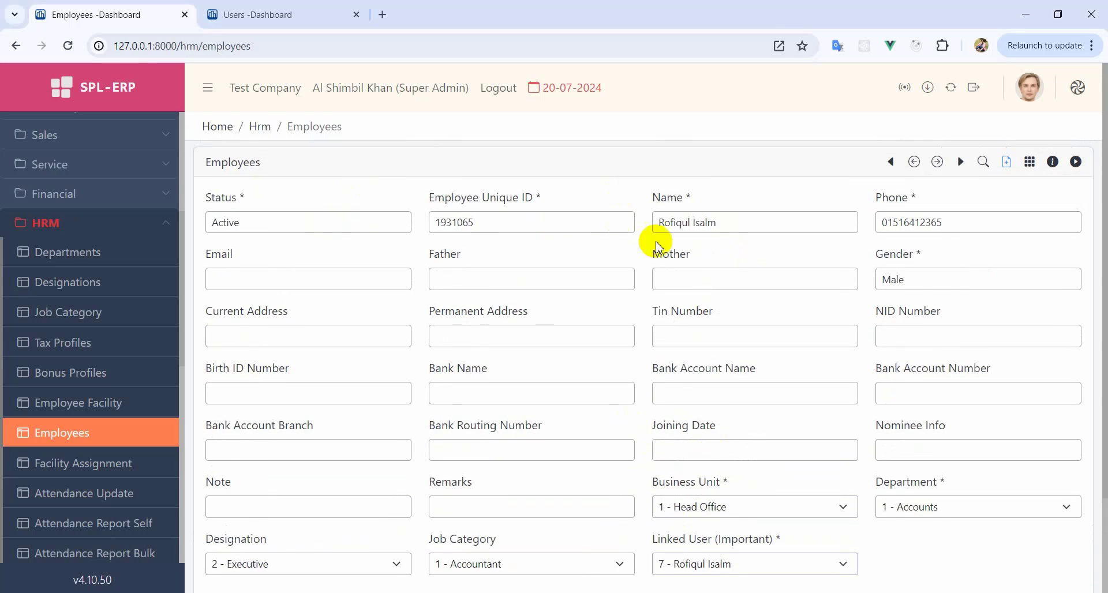
scroll(669, 300, down, 2)
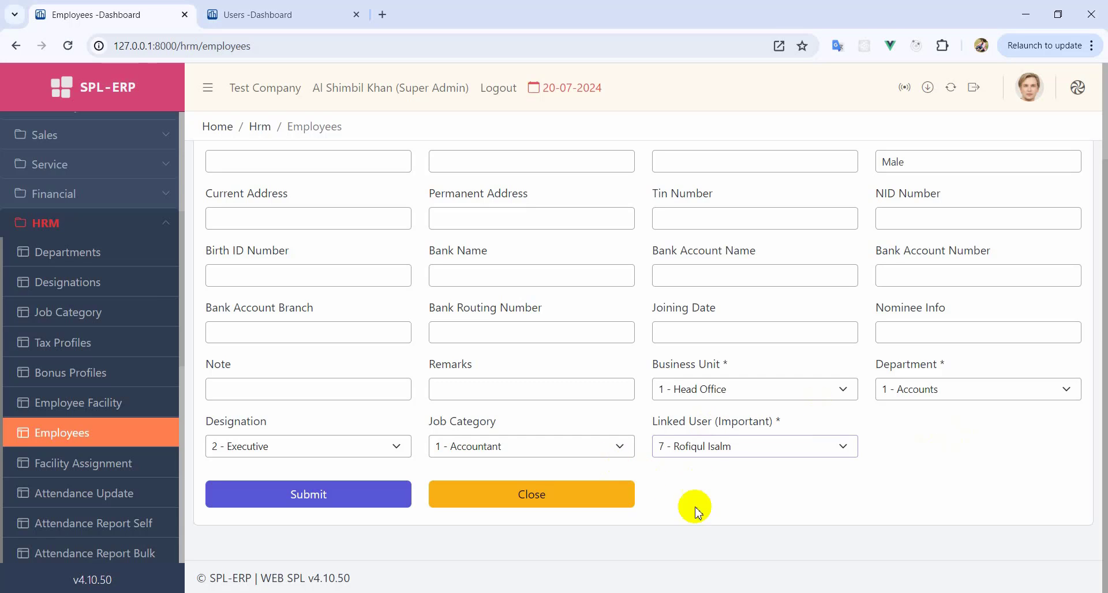
scroll(705, 452, up, 2)
scroll(761, 361, down, 2)
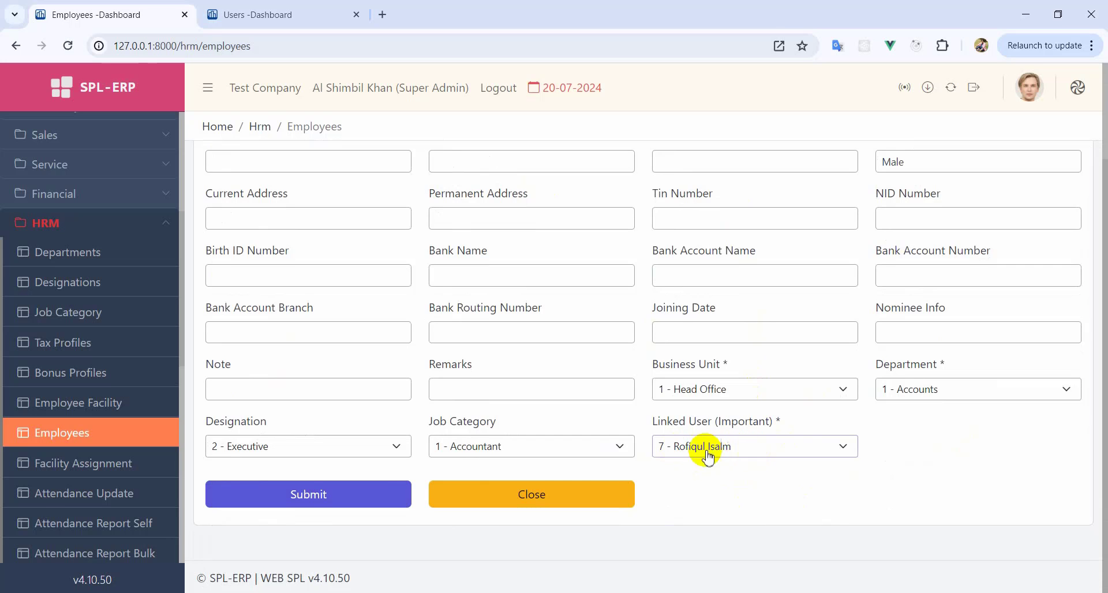
click(334, 495)
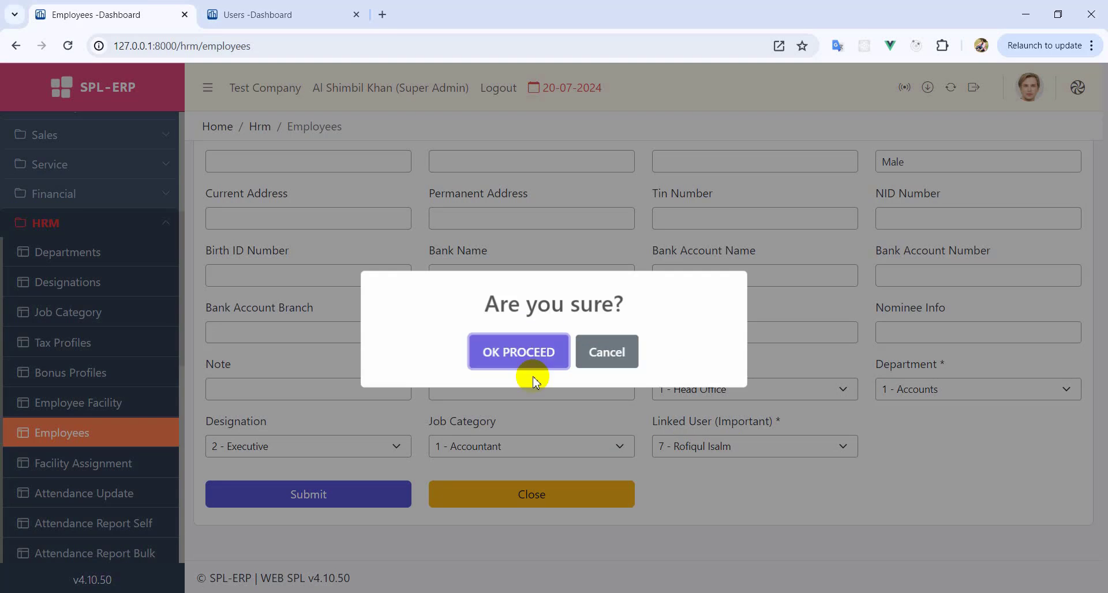
- Confirm the earlier employee save and copy the second user's name from the Users list
click(547, 349)
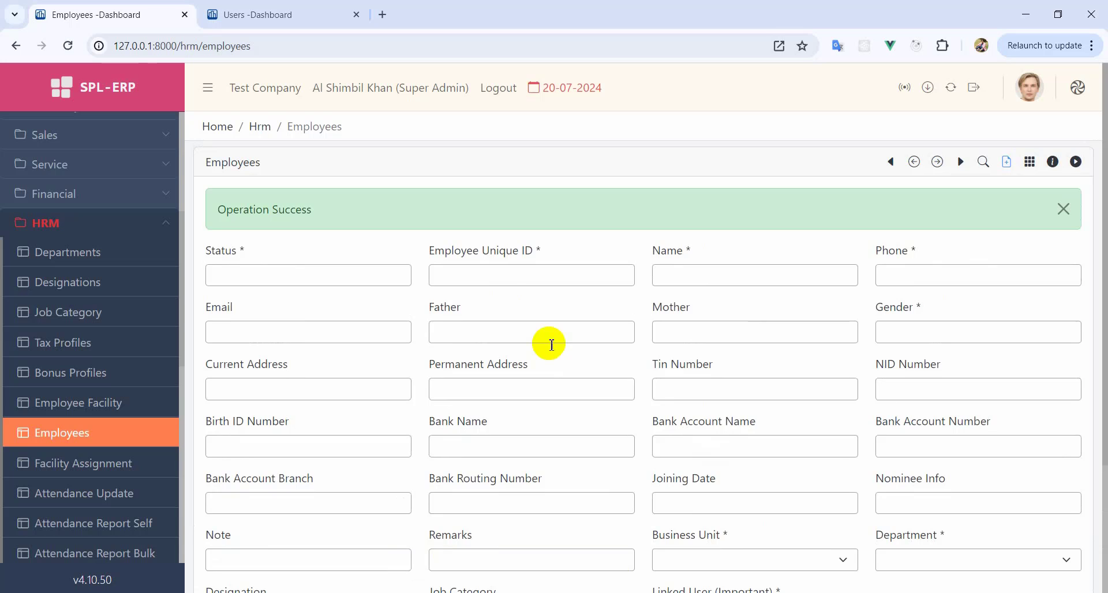
key(ctrl+Tab)
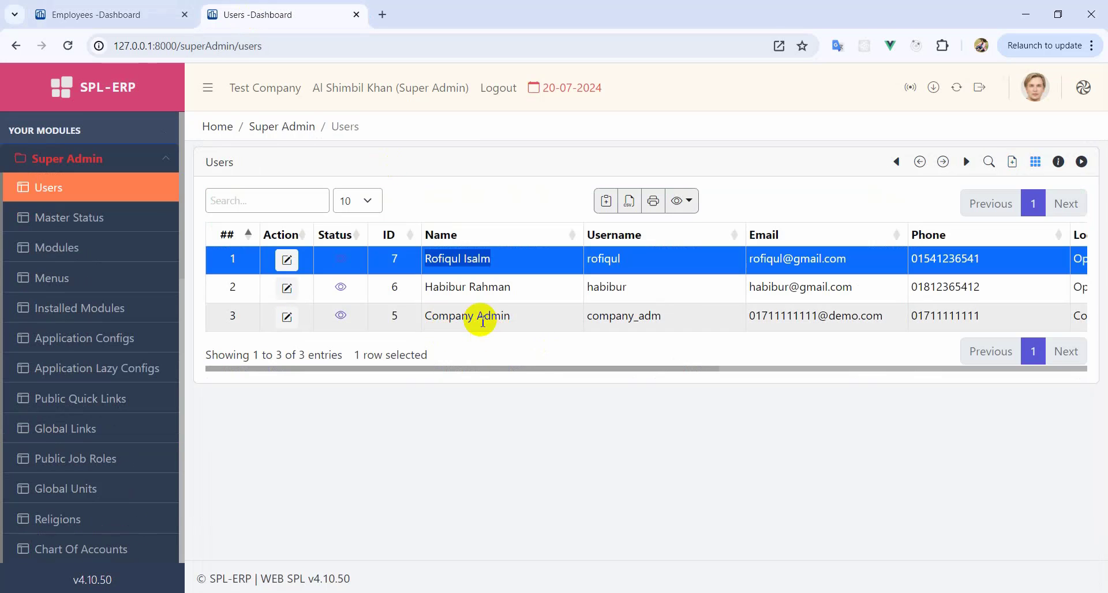
drag(511, 287, 454, 288)
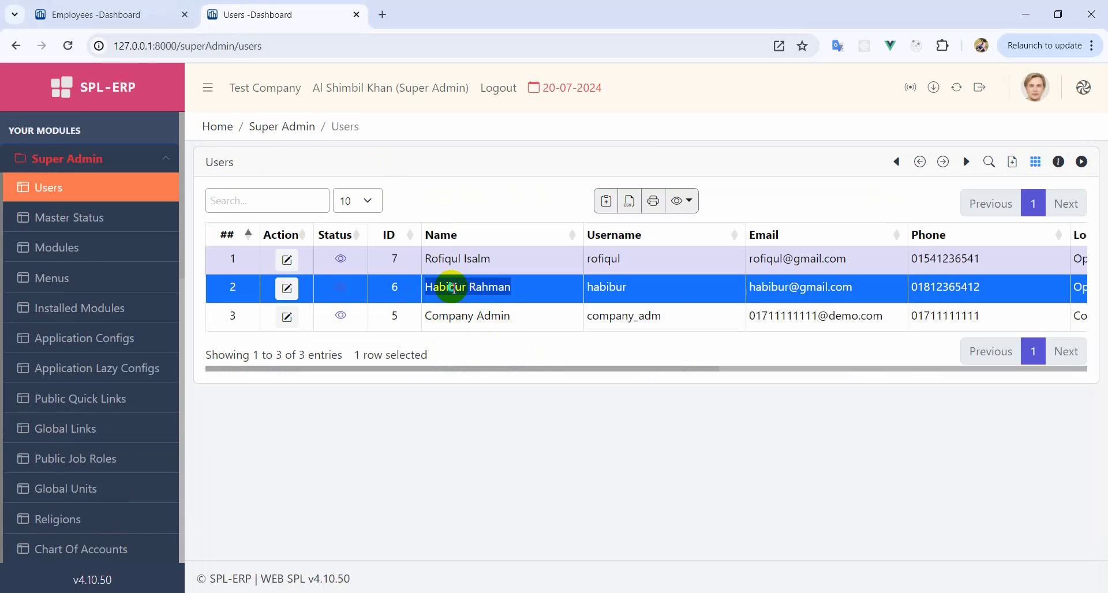
right_click(453, 288)
click(481, 302)
click(78, 14)
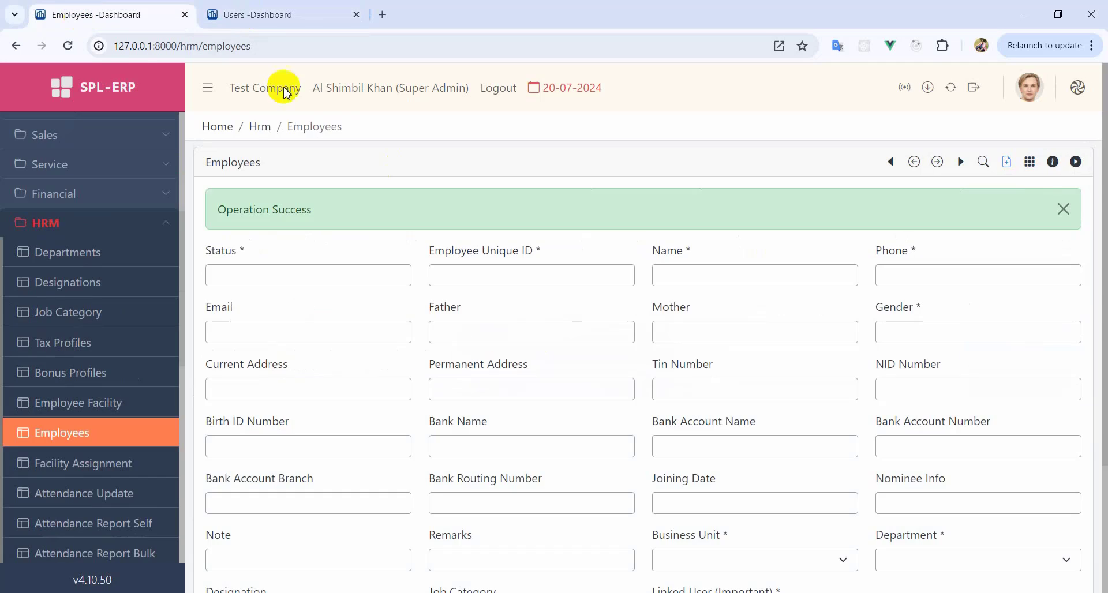
click(289, 283)
click(272, 304)
click(482, 276)
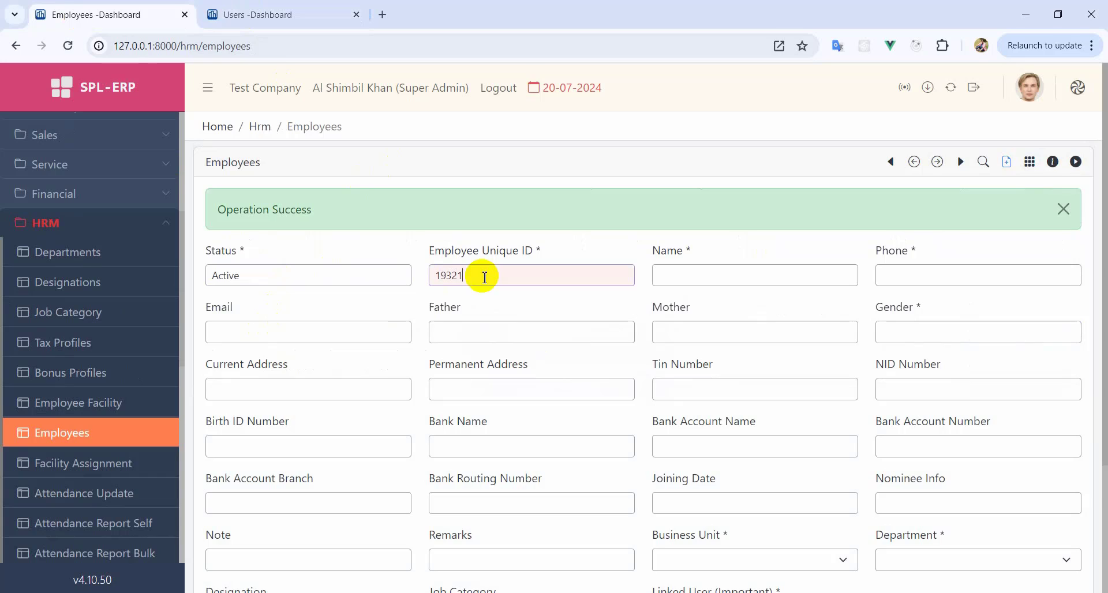
text(1932145)
click(726, 278)
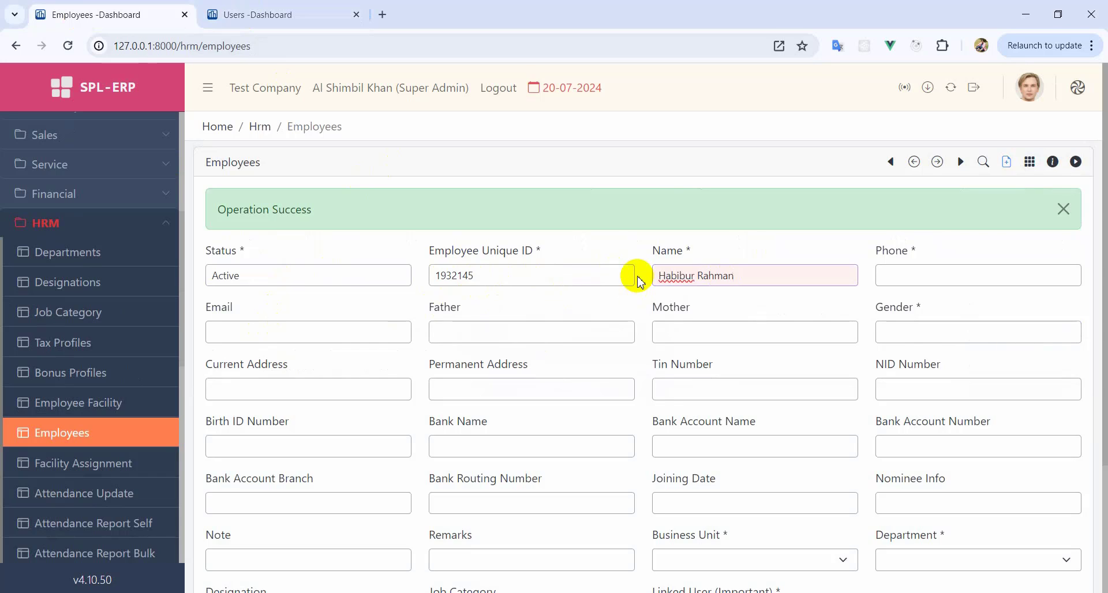
click(917, 274)
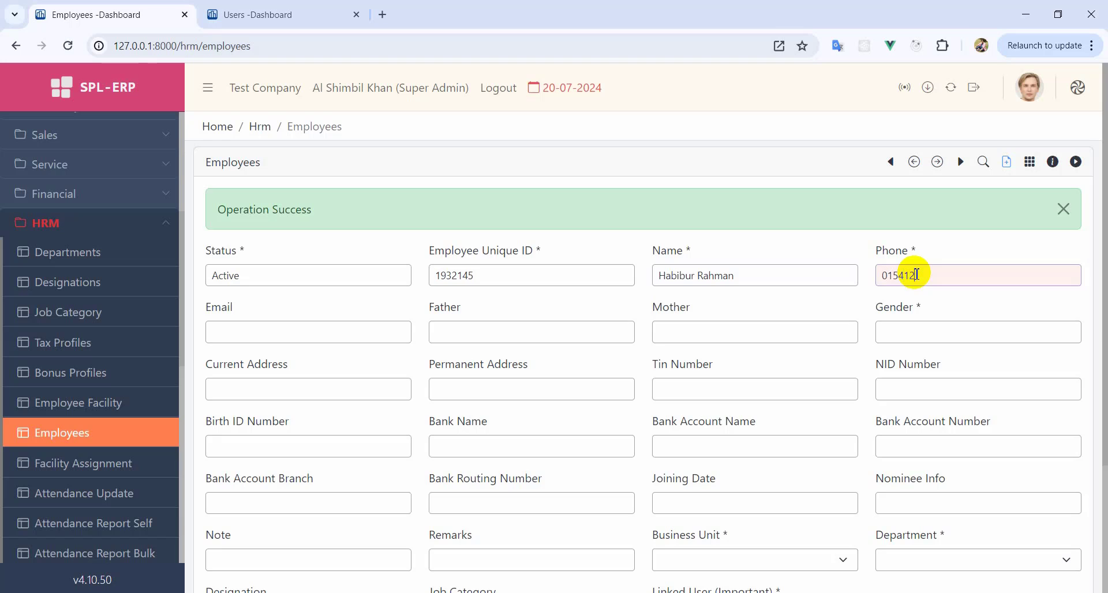
- Assign Head Office, Accounts, Officer and Accountant, and link the employee's own user account
scroll(750, 271, down, 1)
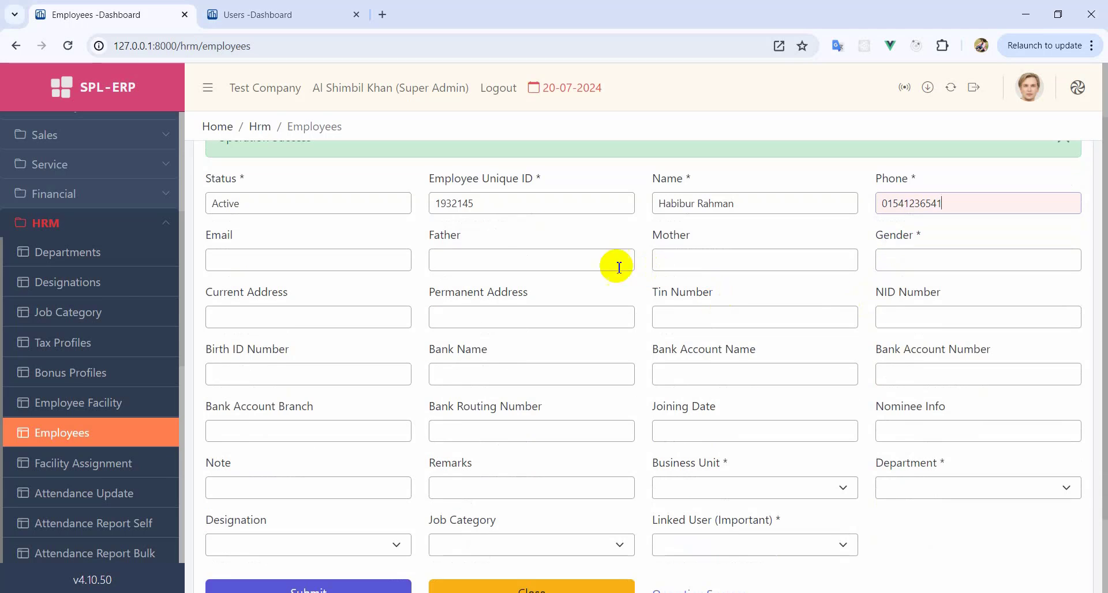
scroll(657, 370, down, 2)
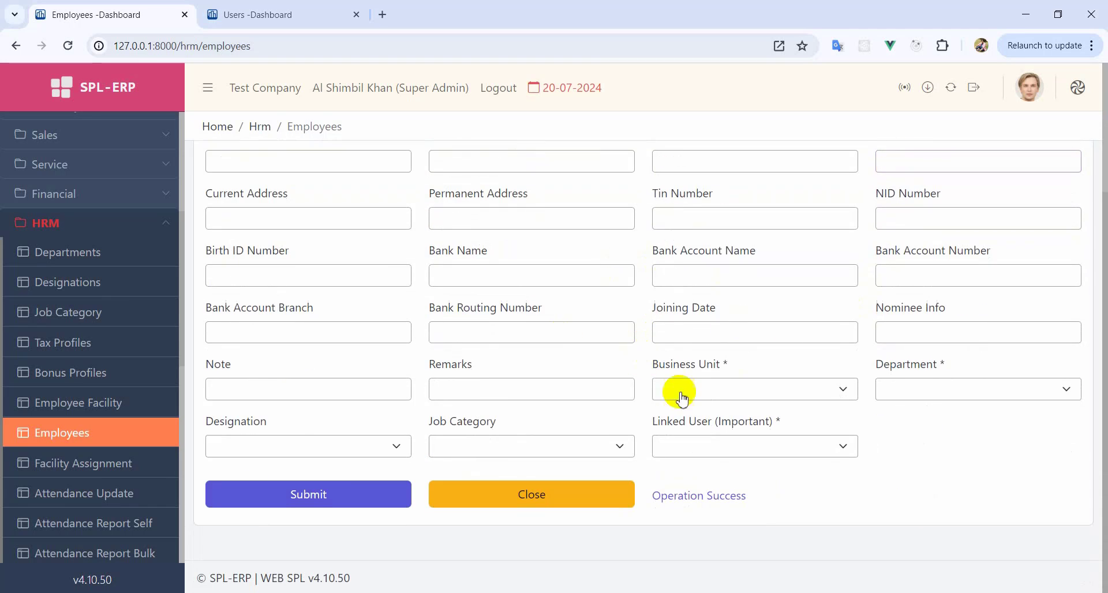
click(742, 388)
click(733, 463)
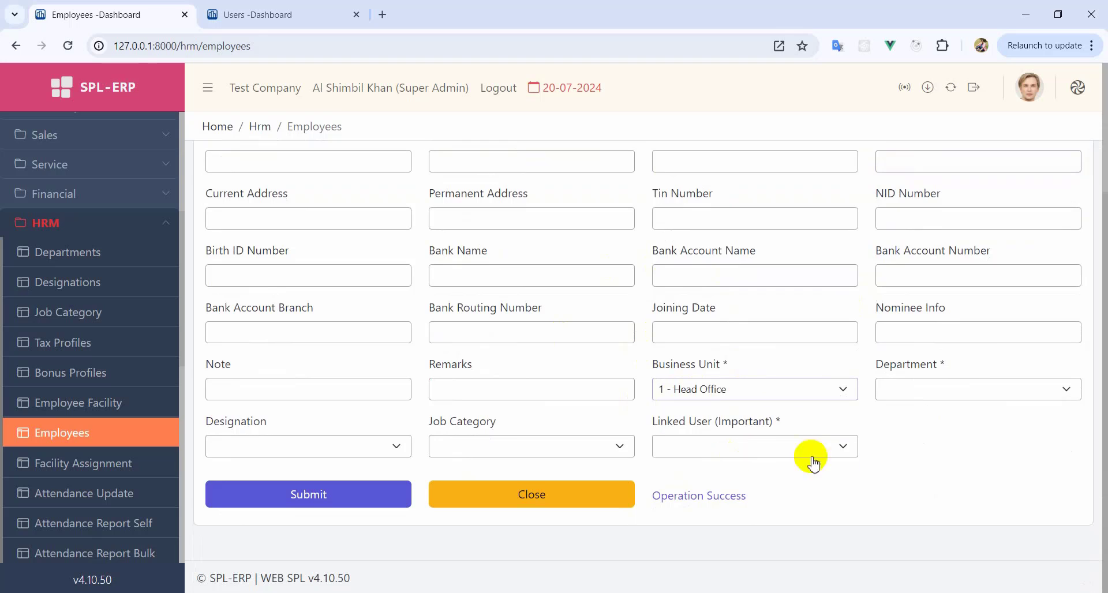
click(922, 387)
click(928, 473)
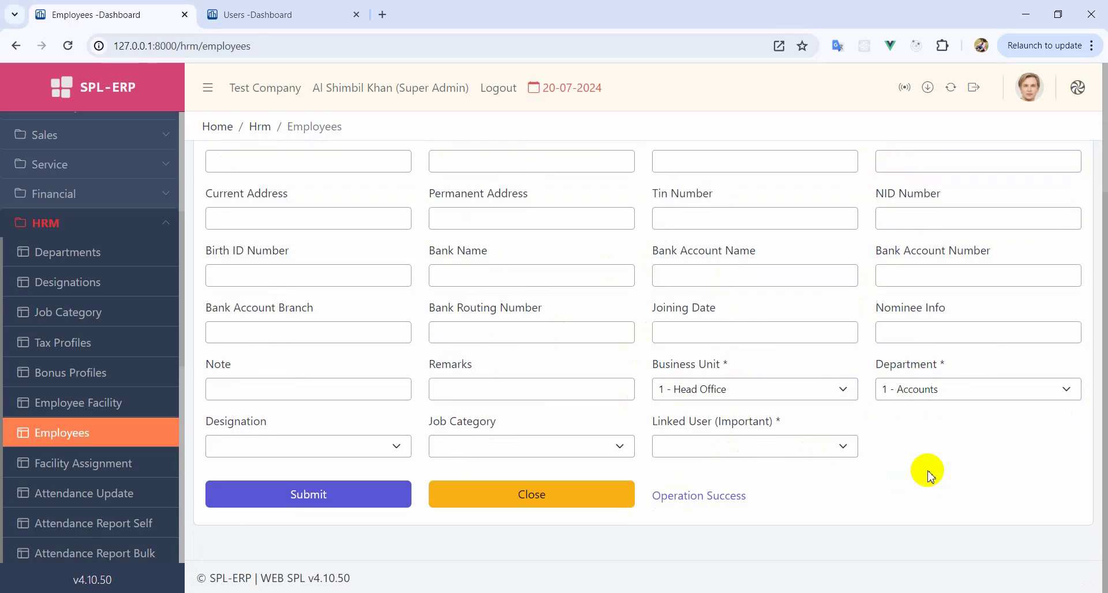
click(294, 446)
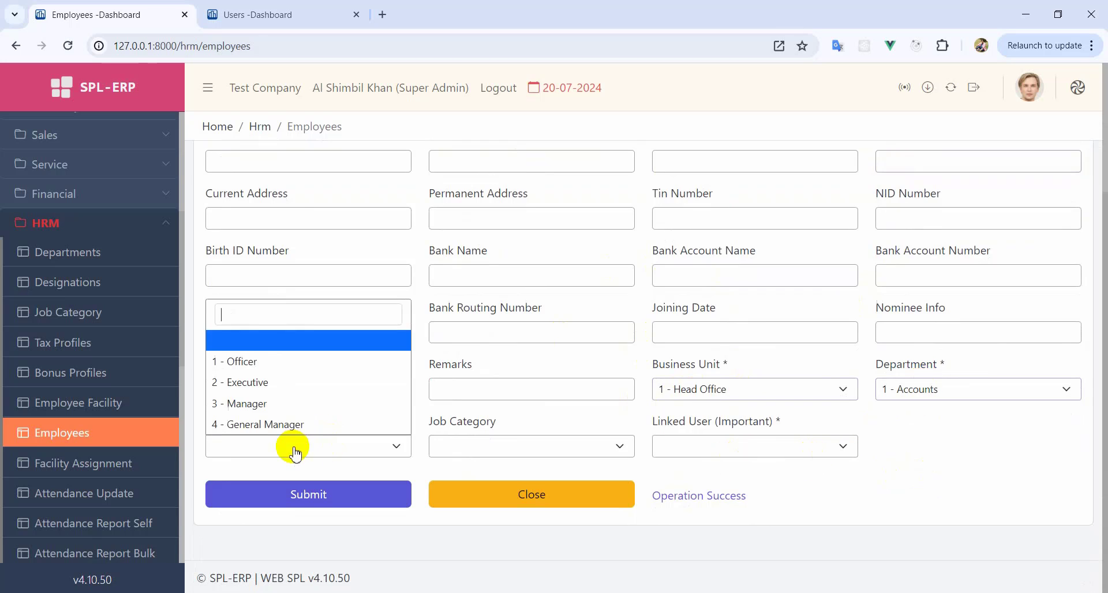
click(272, 372)
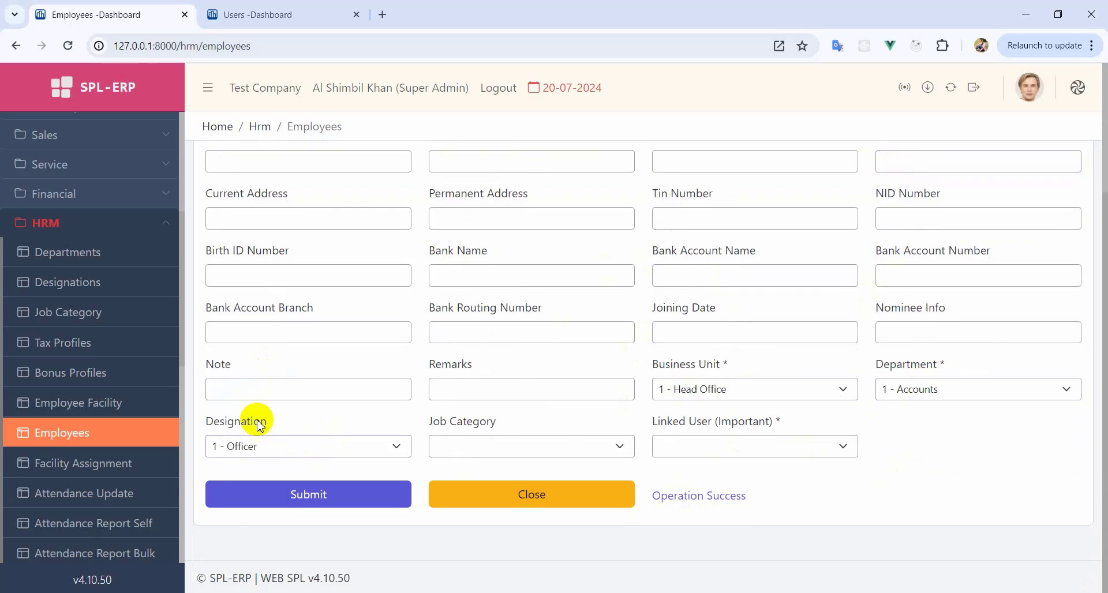
click(537, 452)
click(494, 404)
click(753, 449)
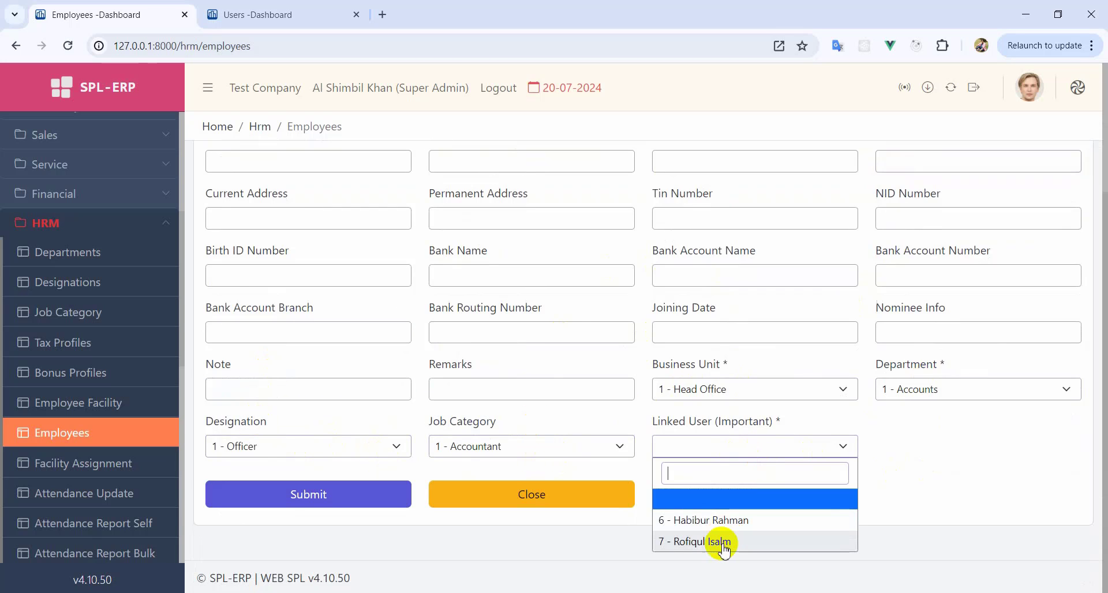
click(727, 526)
- Set gender to Male, then submit, confirm and close the employee form
scroll(744, 456, down, 3)
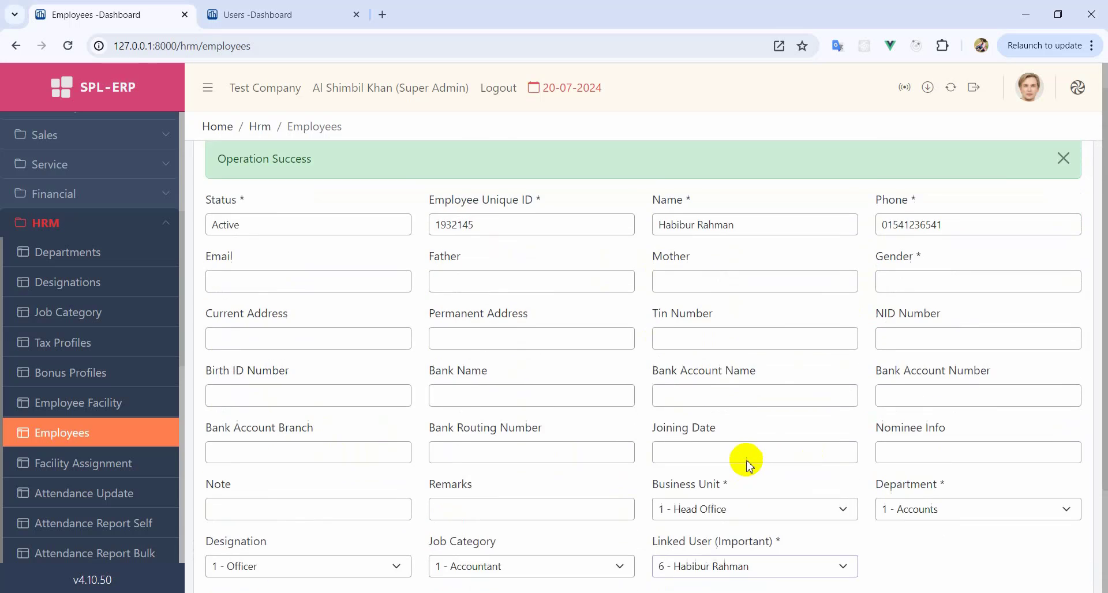
scroll(754, 451, up, 3)
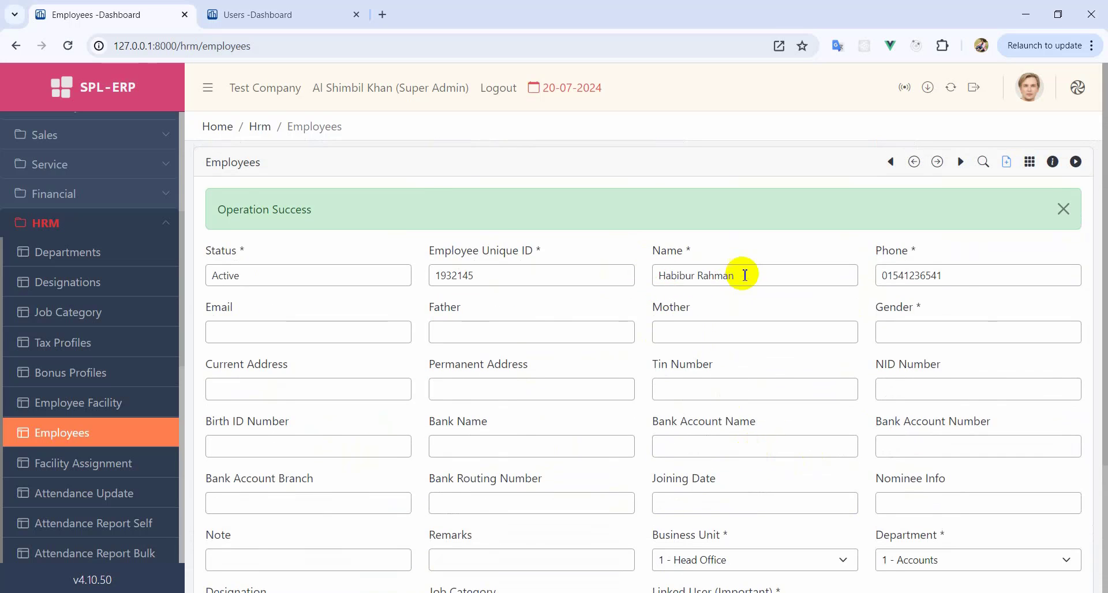
scroll(722, 404, down, 3)
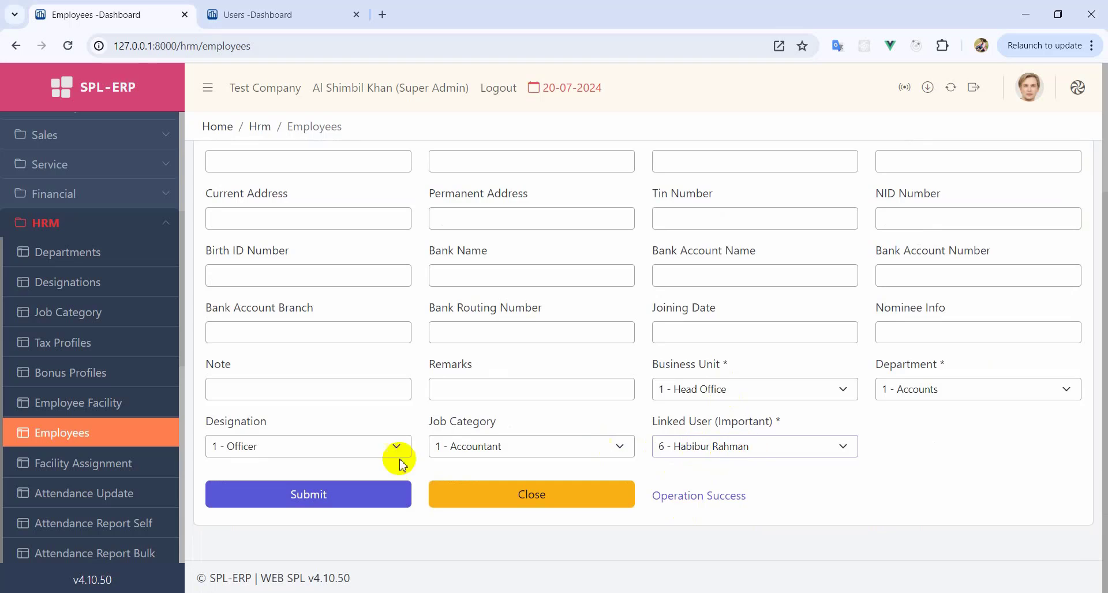
click(346, 501)
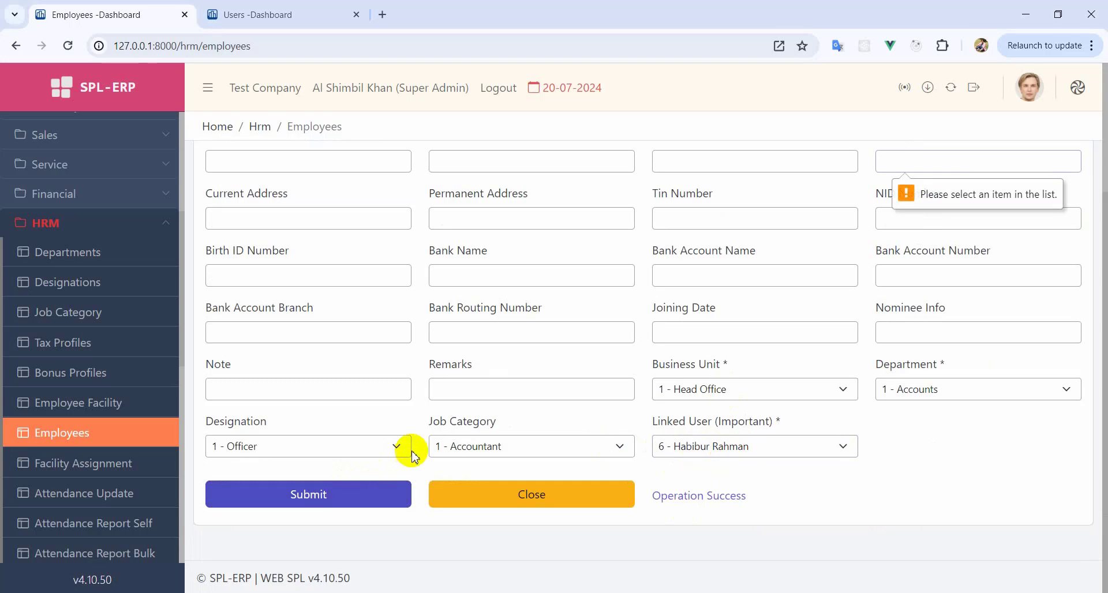
scroll(923, 283, up, 3)
click(903, 333)
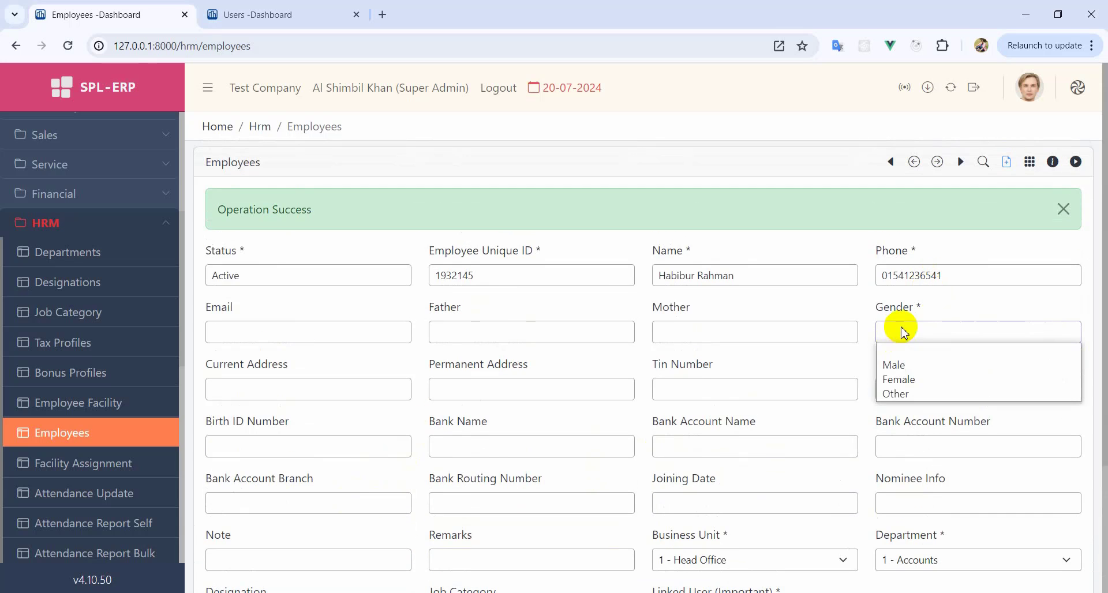
click(893, 365)
scroll(606, 447, down, 3)
click(349, 491)
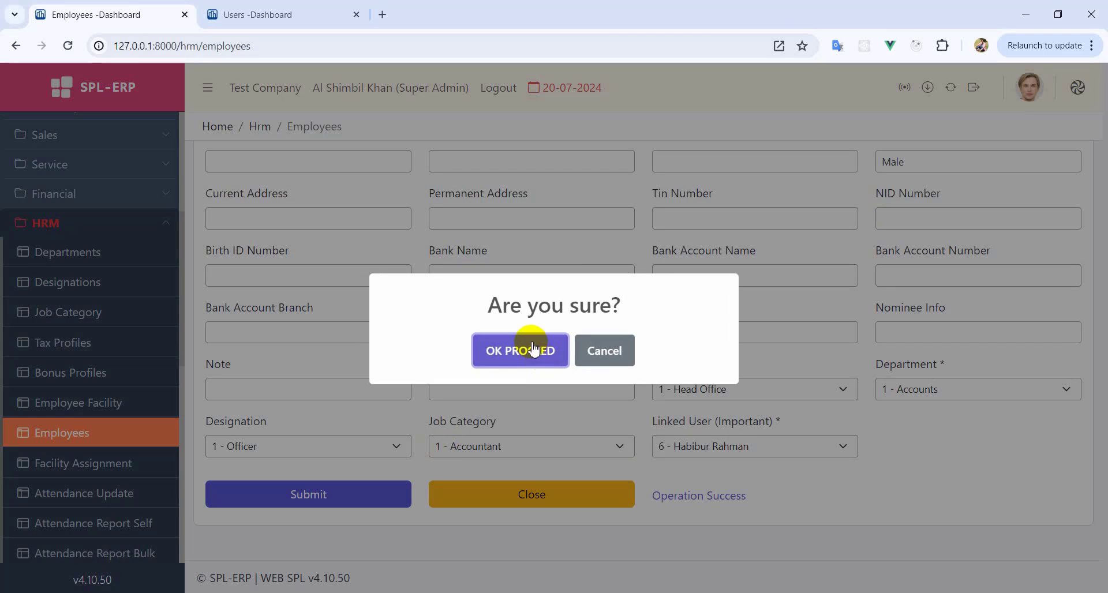
click(526, 344)
click(562, 508)
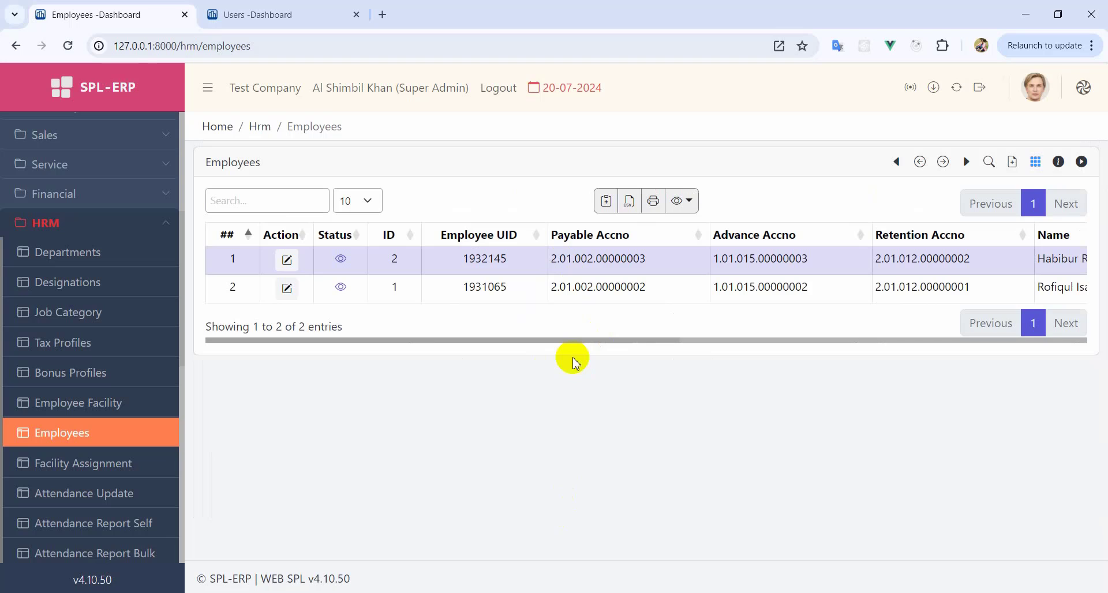
drag(568, 346, 602, 349)
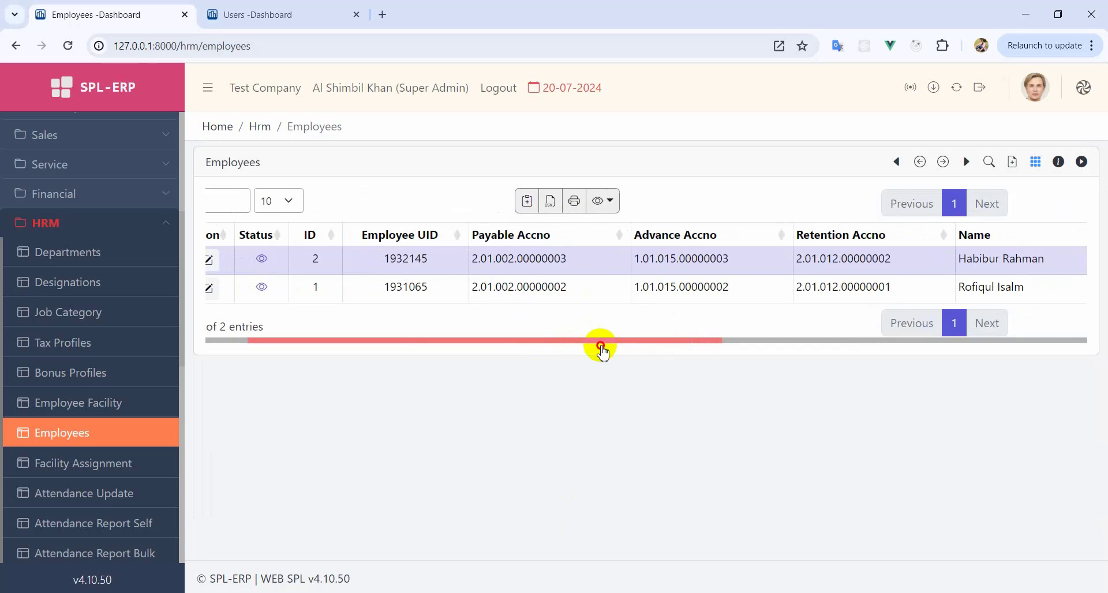
drag(602, 349, 398, 352)
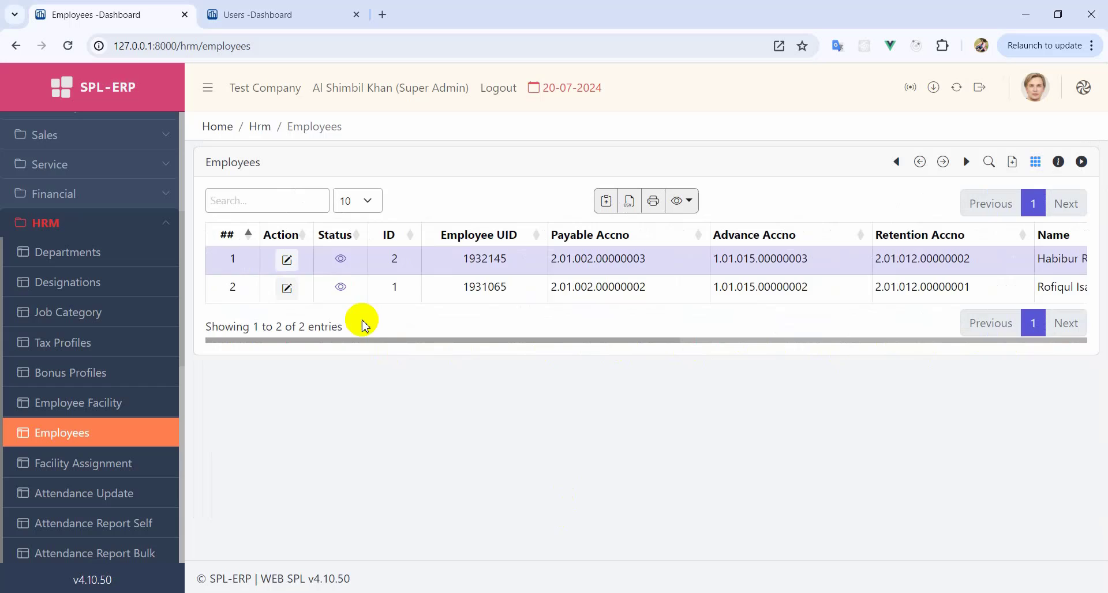
click(288, 260)
scroll(749, 319, down, 2)
click(582, 489)
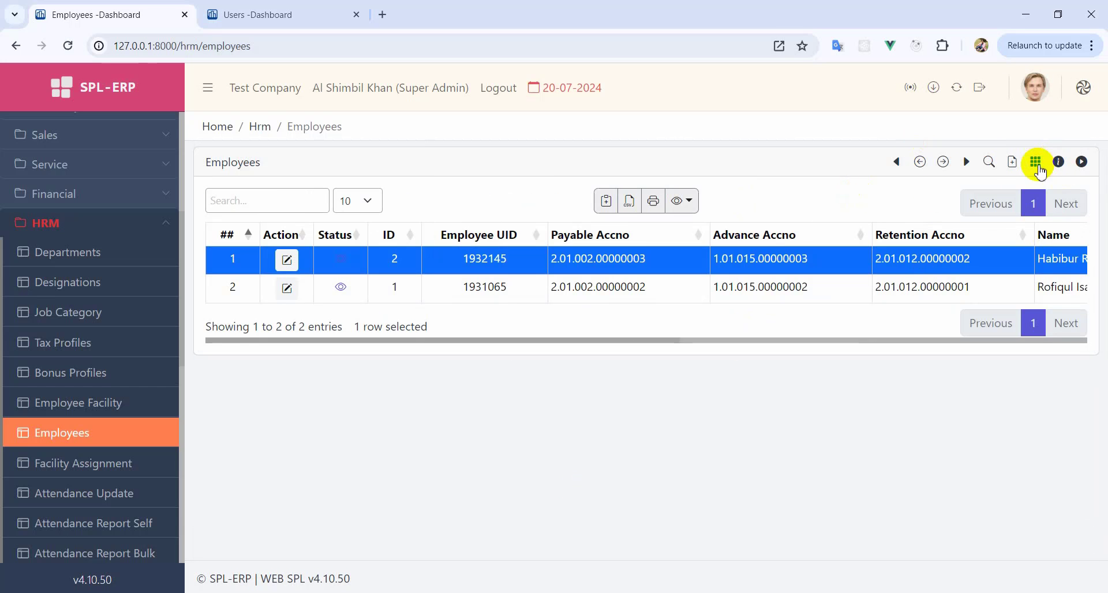
click(989, 164)
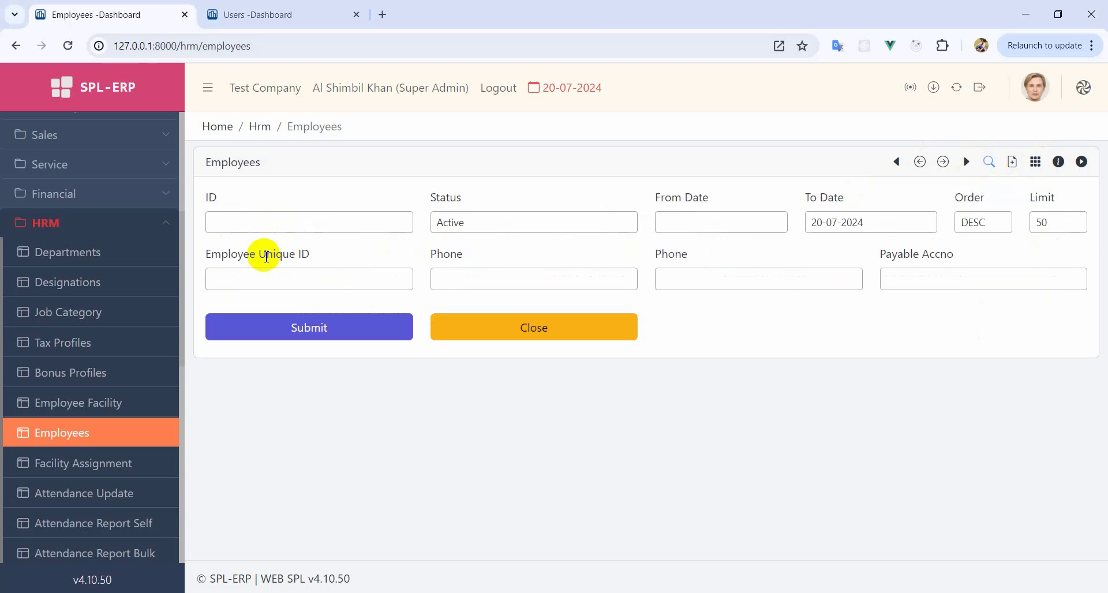
click(545, 329)
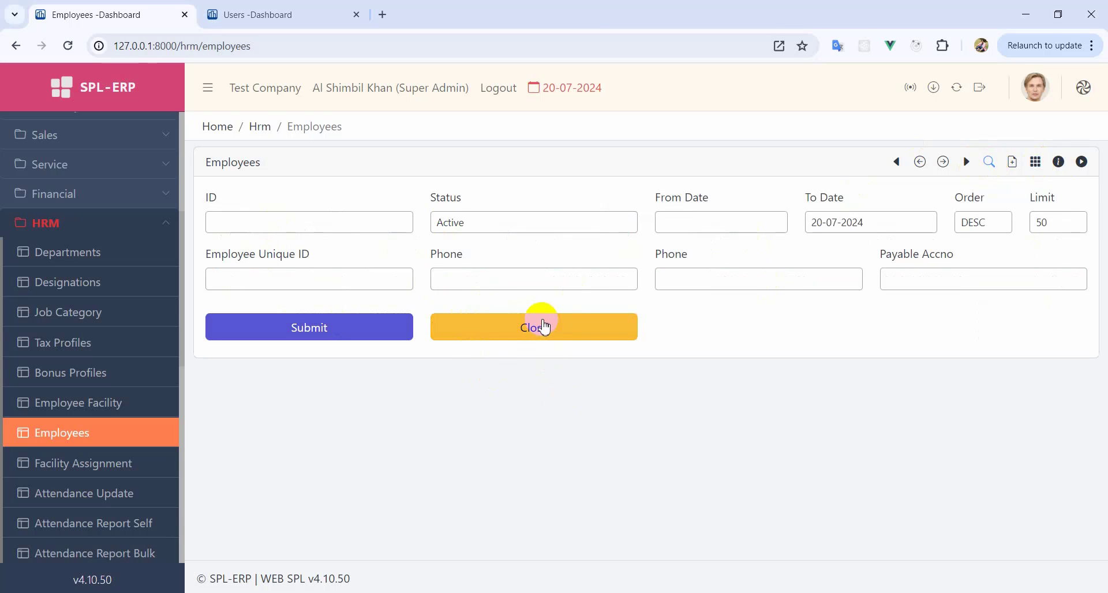
click(545, 327)
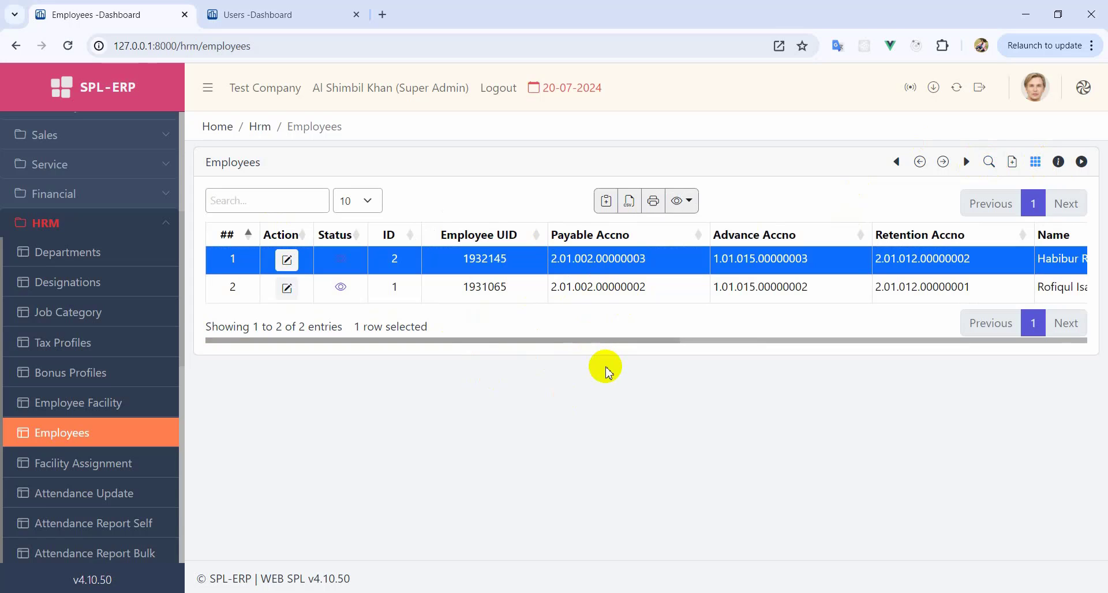
click(118, 467)
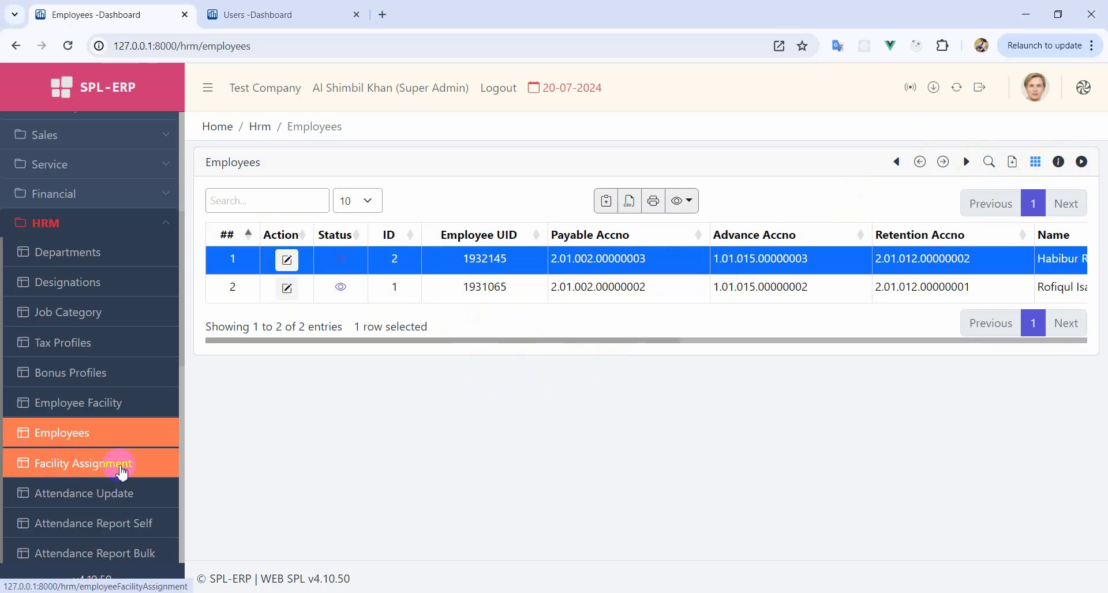
- Edit the second employee's facility assignment and set Salary Basic in the first row
click(92, 464)
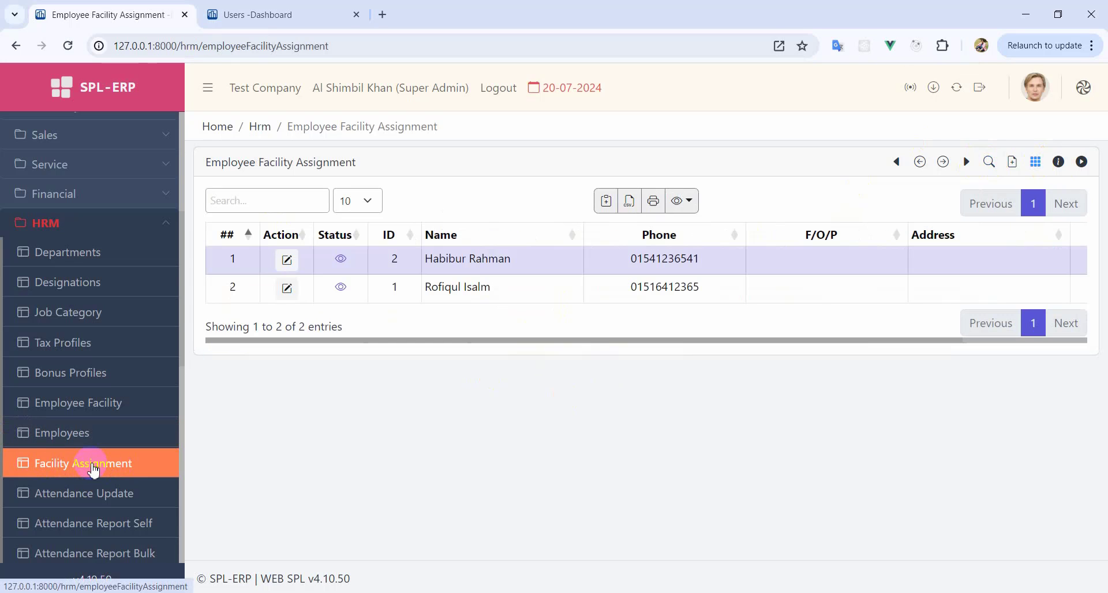
click(452, 288)
click(299, 292)
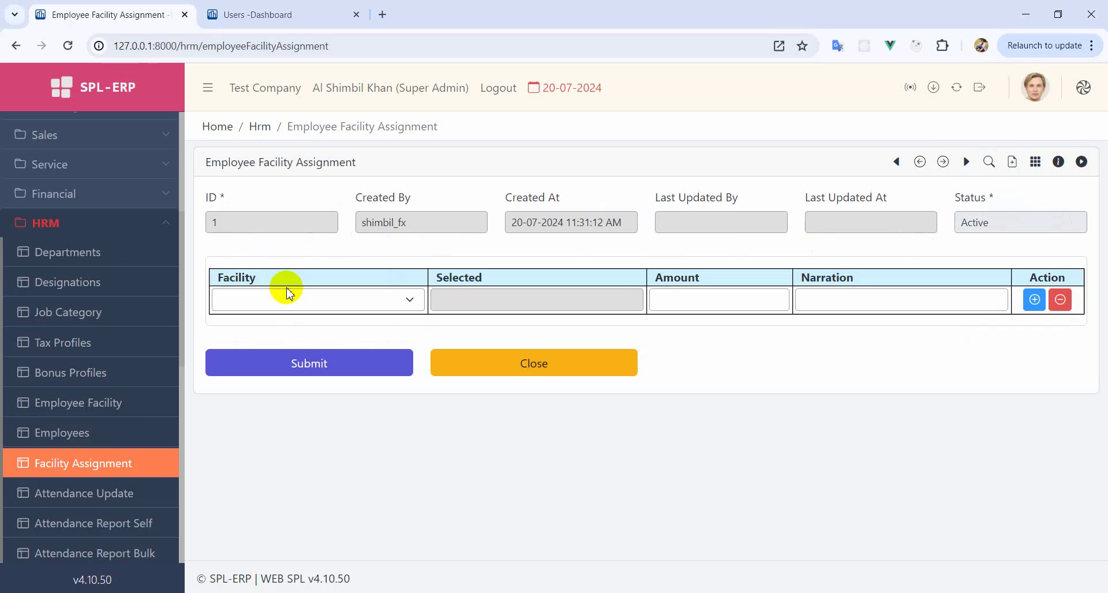
click(390, 309)
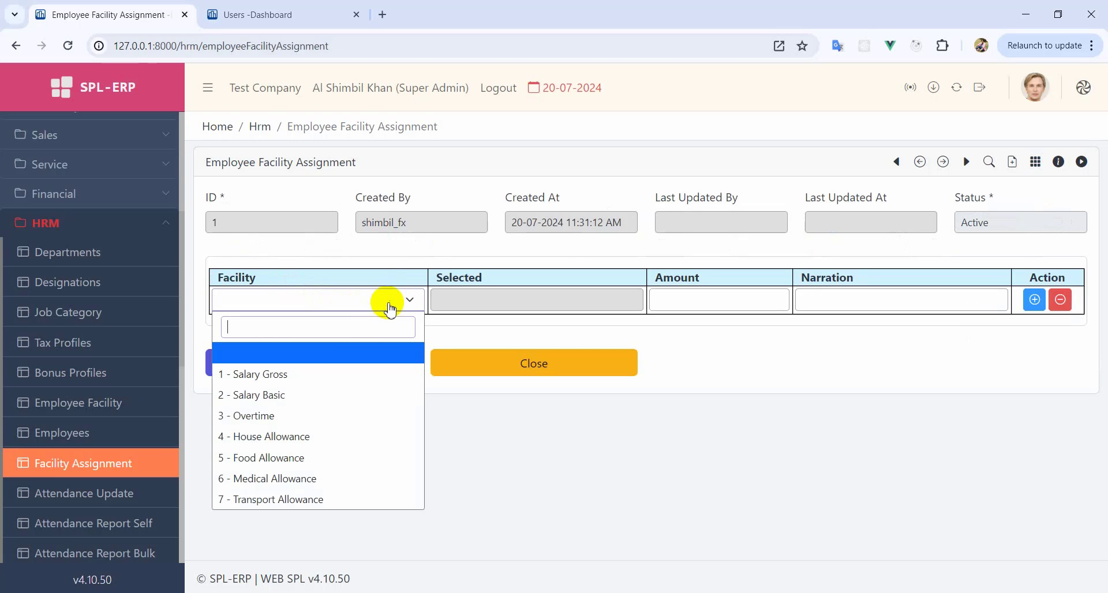
click(266, 397)
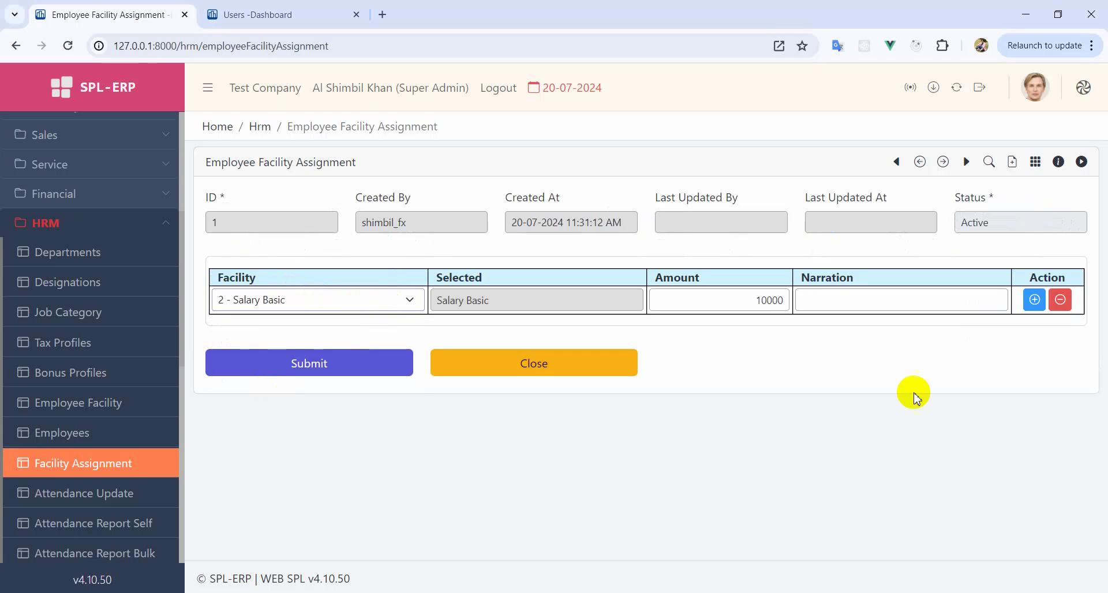
- Add rows for House Allowance, Food Allowance and Medical Allowance
click(1034, 301)
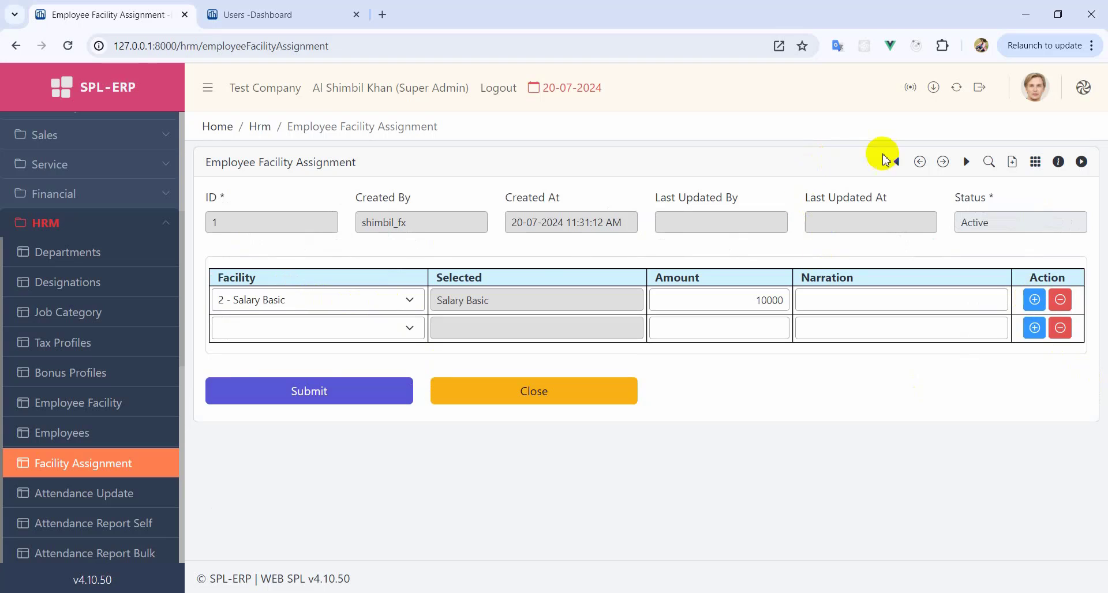
click(351, 328)
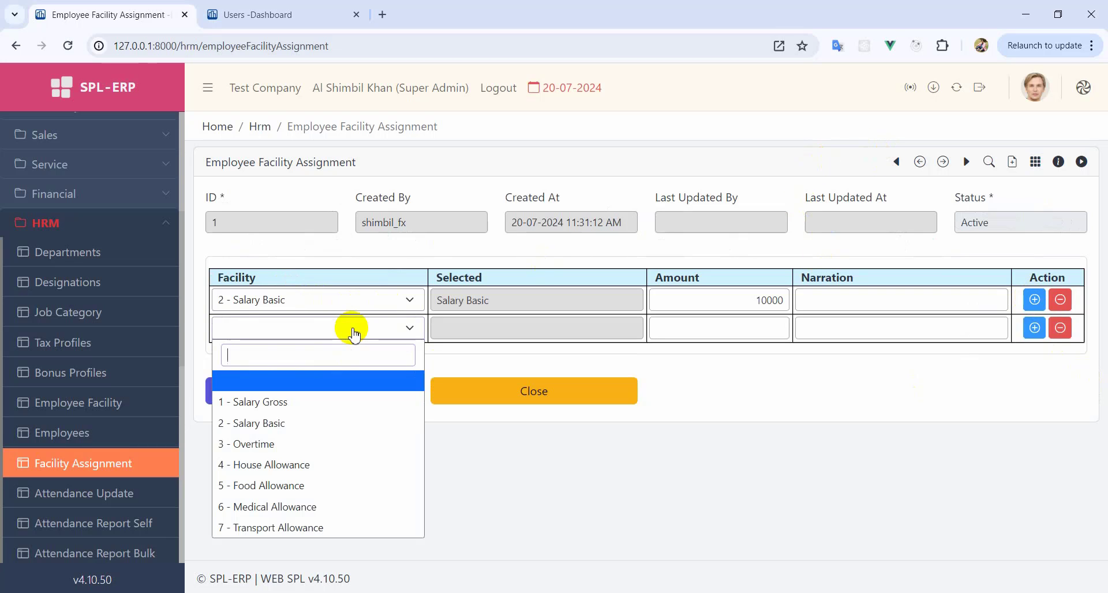
click(299, 467)
click(1034, 328)
click(267, 356)
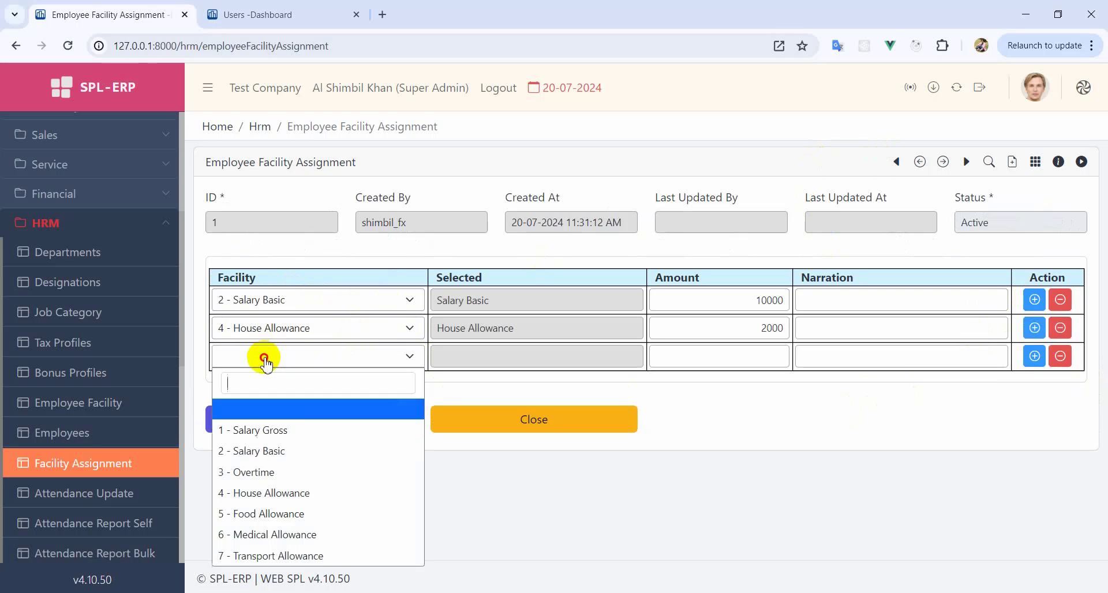
click(302, 519)
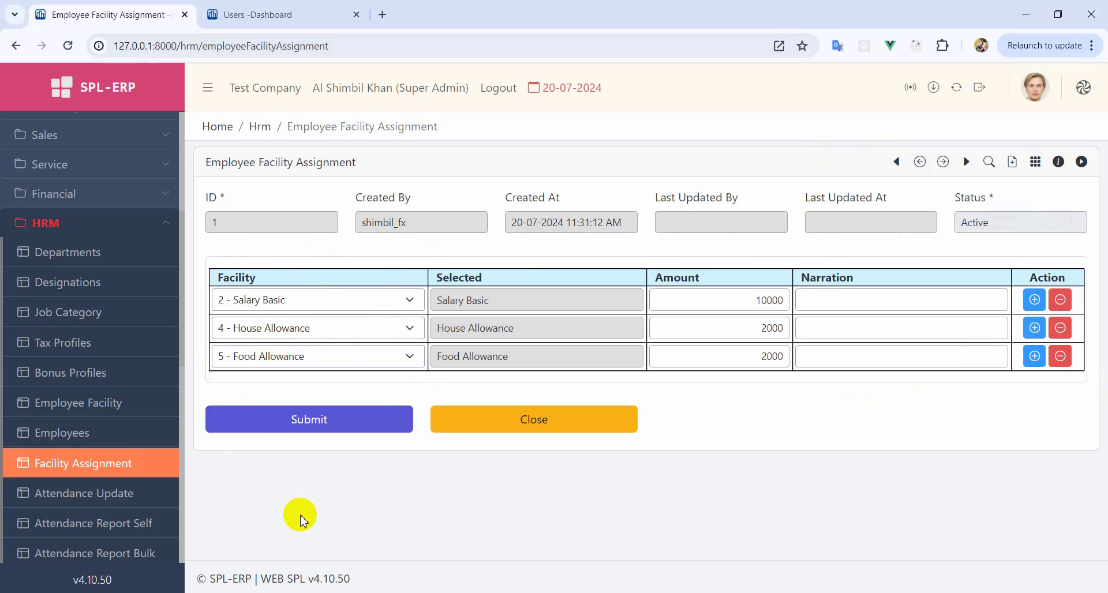
click(1034, 356)
click(363, 385)
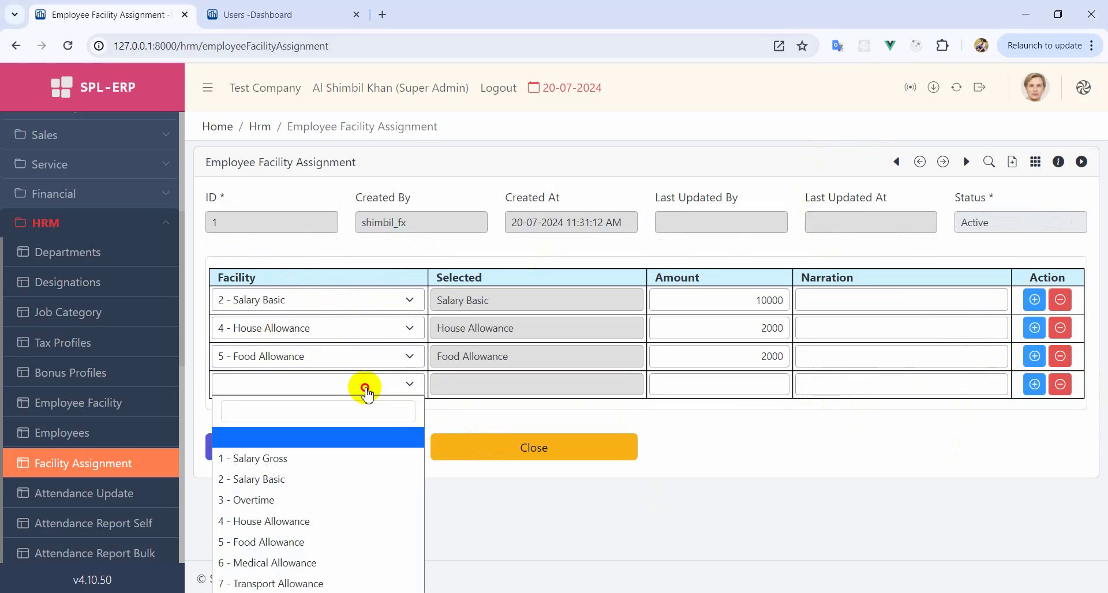
click(265, 564)
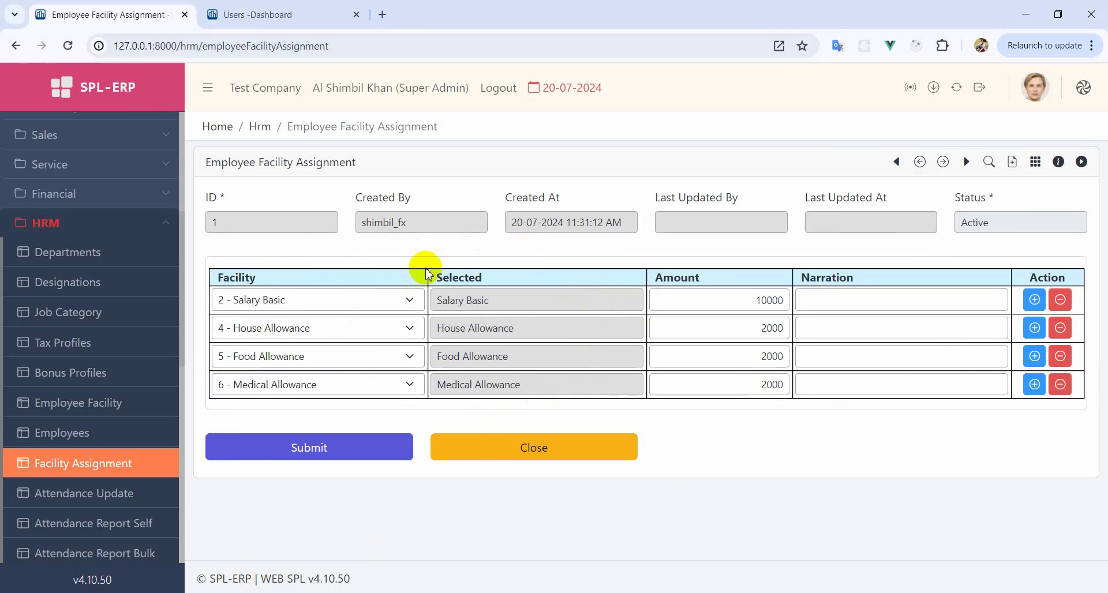
- Add a Transport Allowance row of 3000, then save and confirm the facility assignment
click(1033, 384)
click(384, 419)
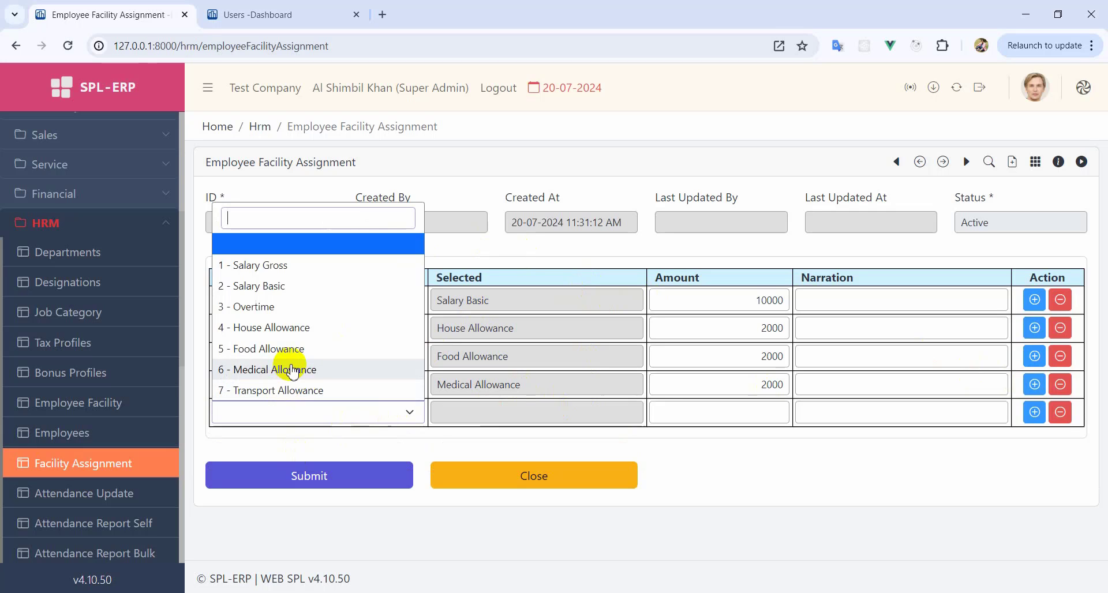
text(tran)
click(282, 389)
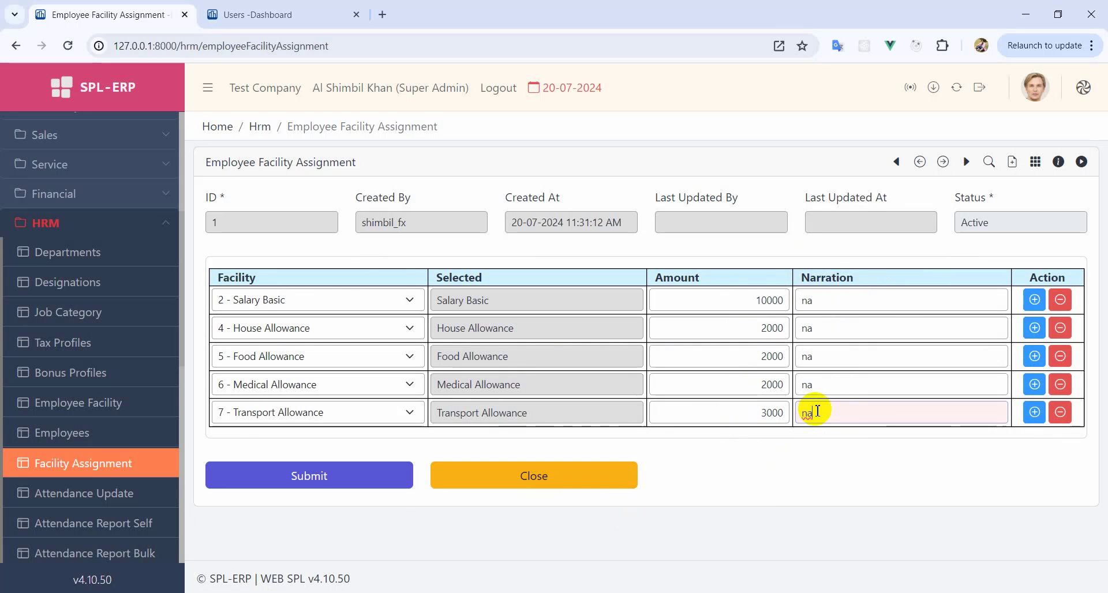
click(354, 477)
click(531, 346)
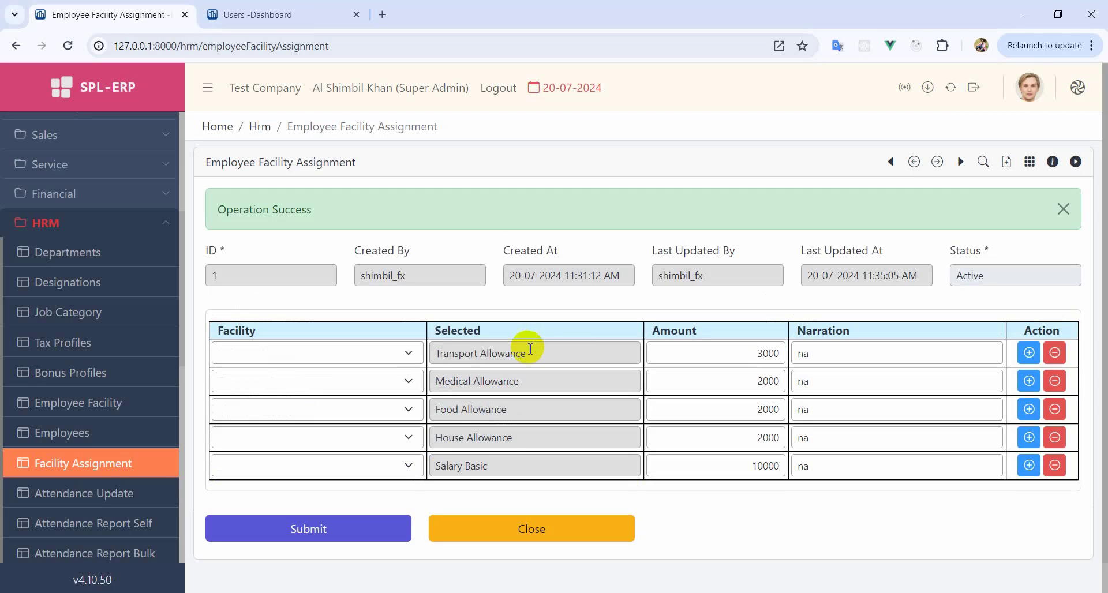
click(1063, 209)
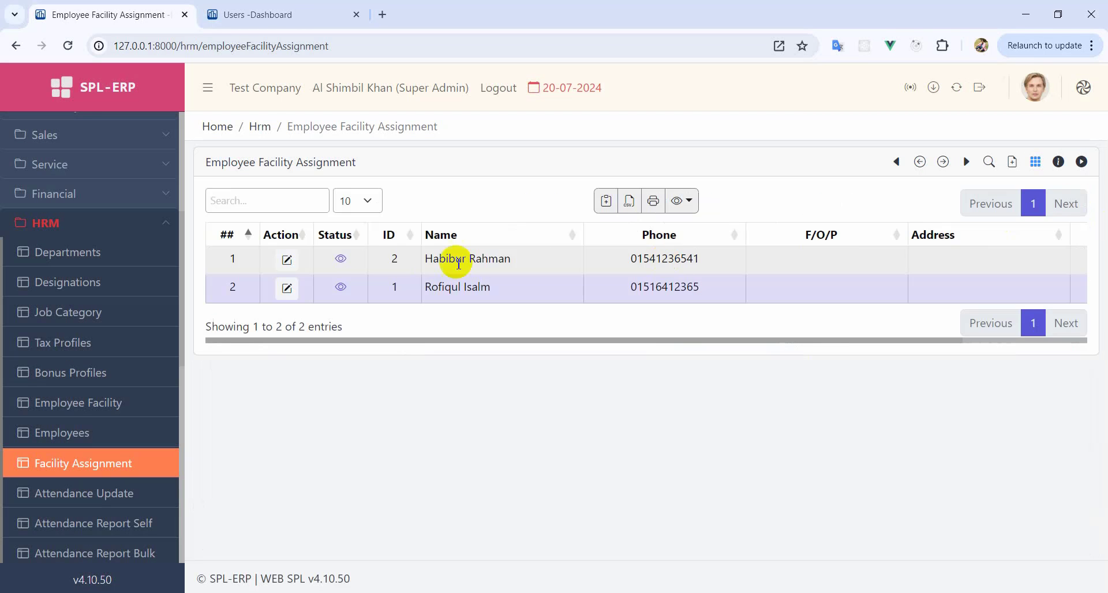
- Set facility record 2 to Salary Gross 20000, save and confirm it, and close the form
click(286, 260)
click(384, 303)
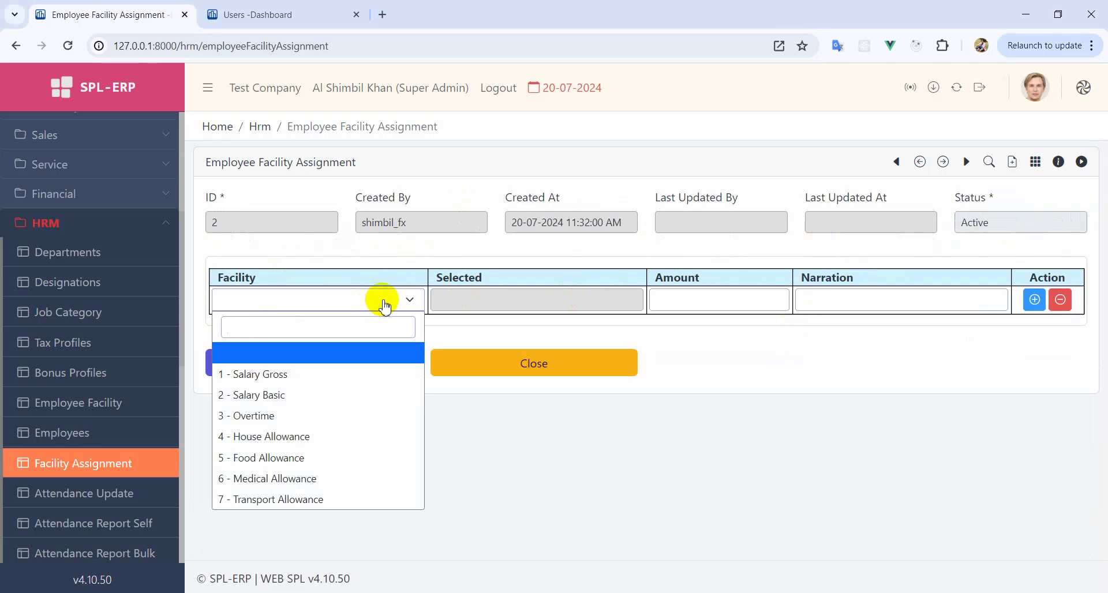
click(271, 374)
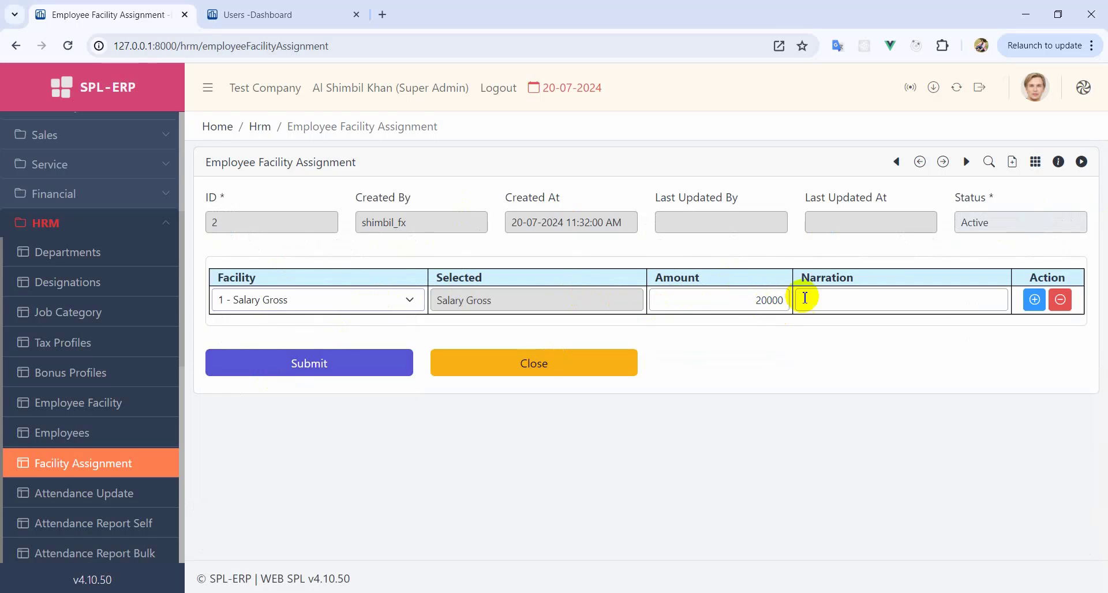
click(825, 300)
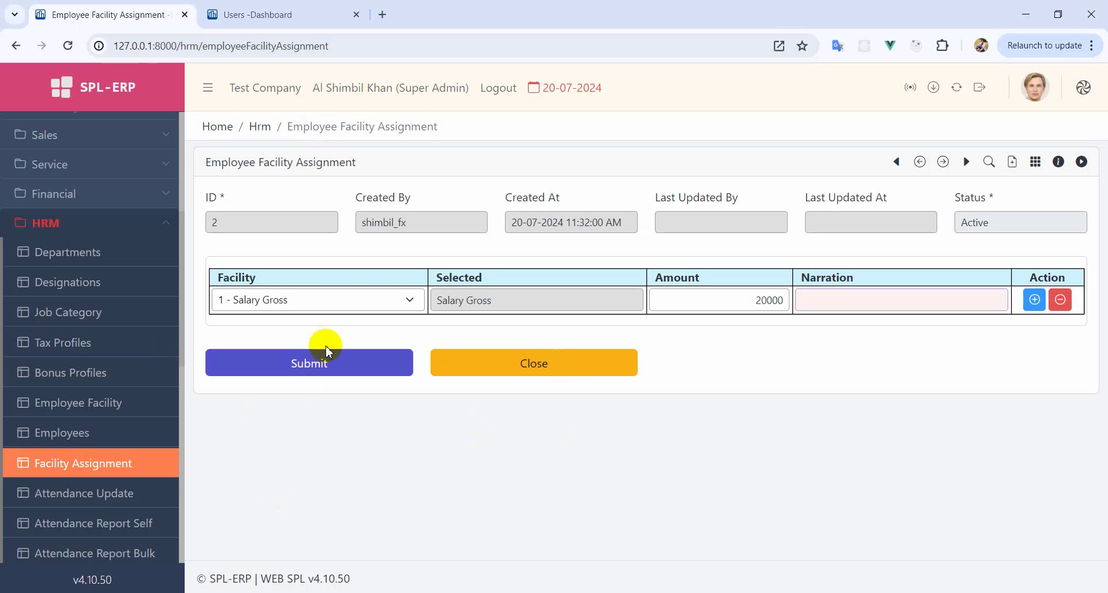
click(351, 370)
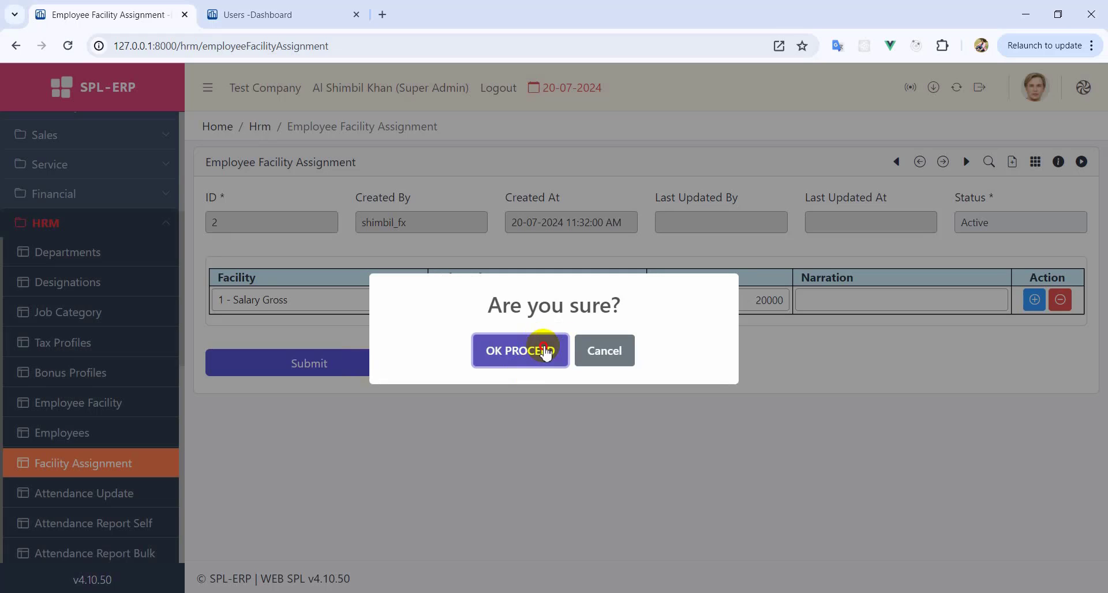
click(546, 353)
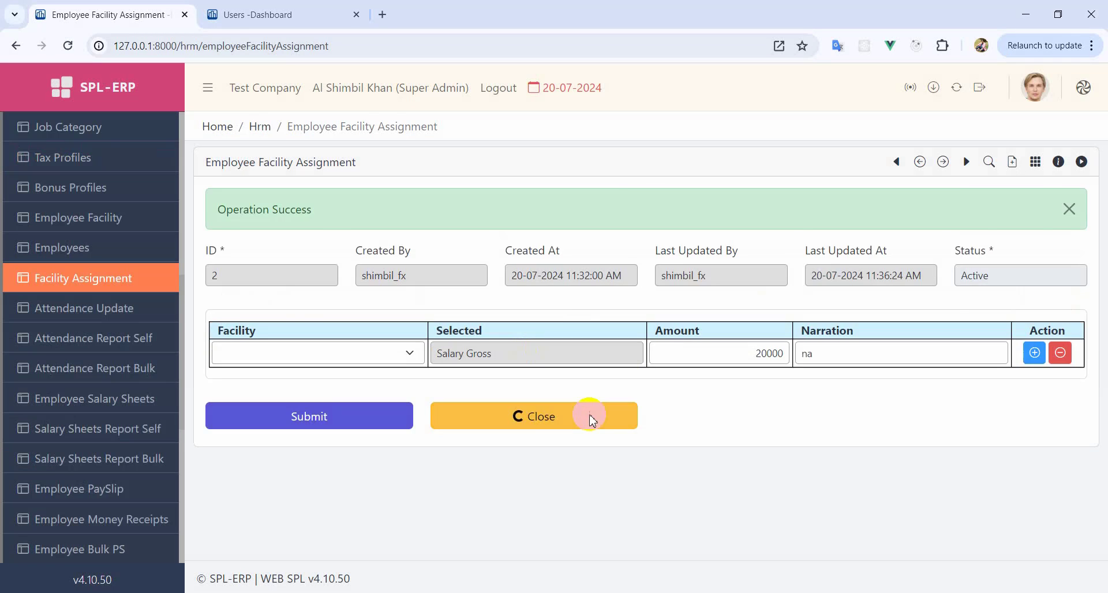
click(591, 420)
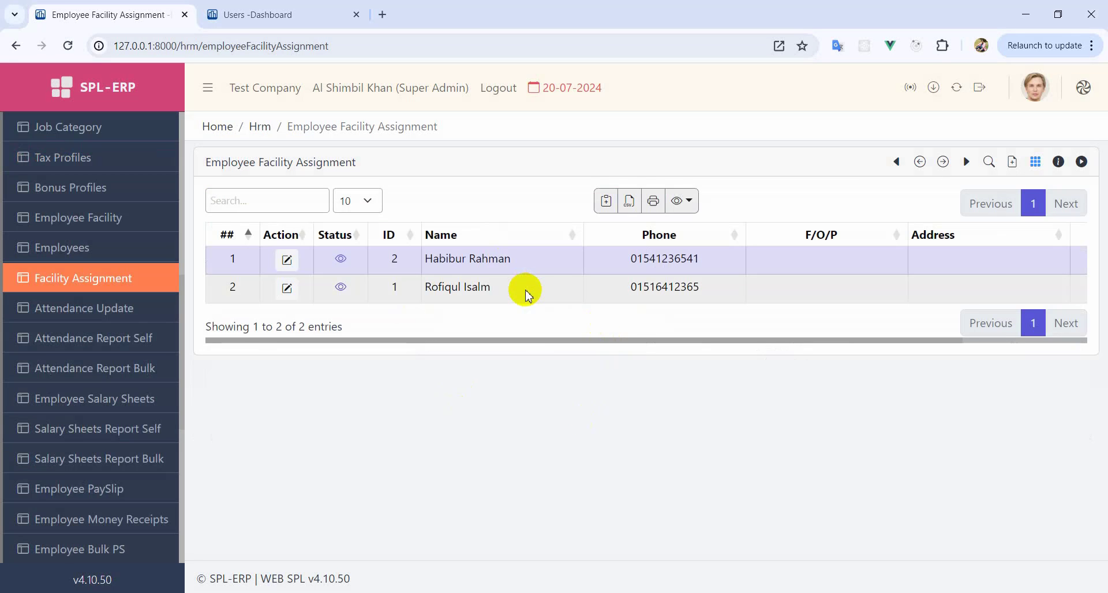
click(125, 290)
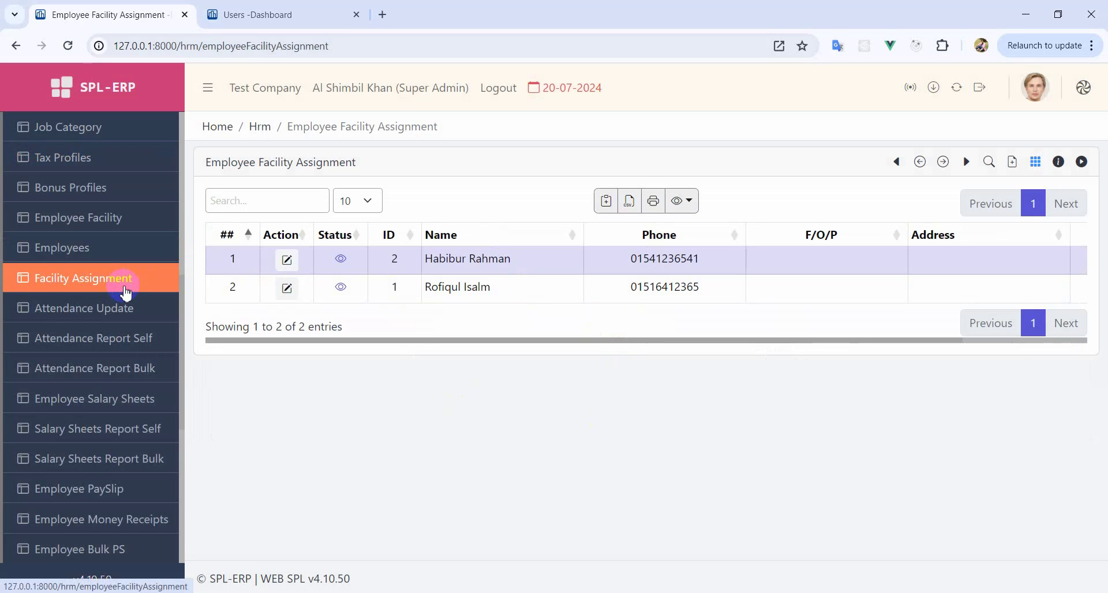
- On Attendance Update, choose 1 - Head Office, 1 - Accounts and date 01-07-2024
click(131, 320)
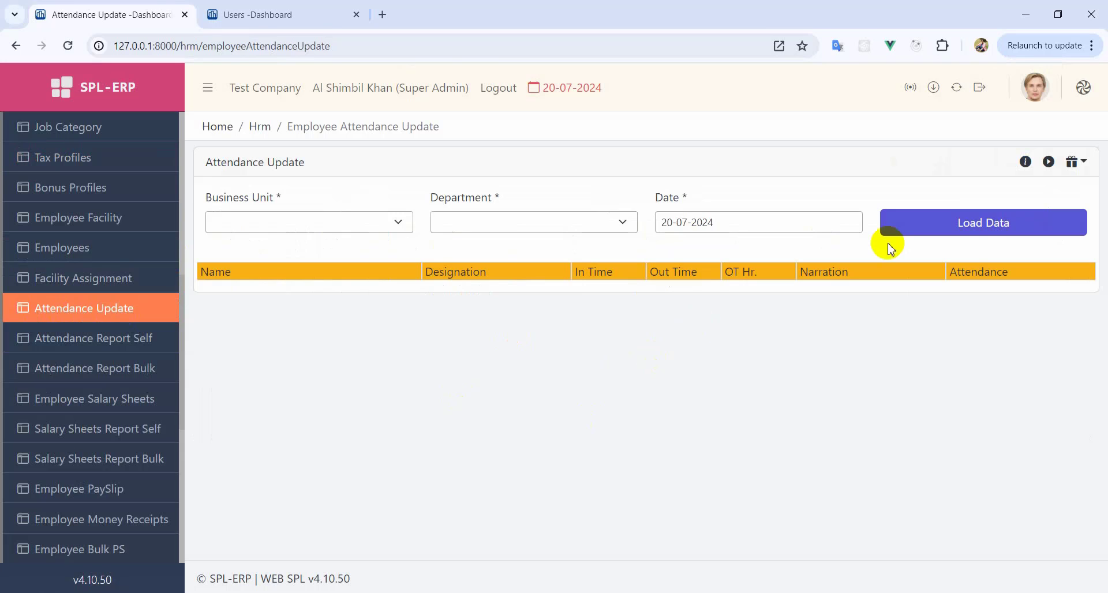
click(1073, 161)
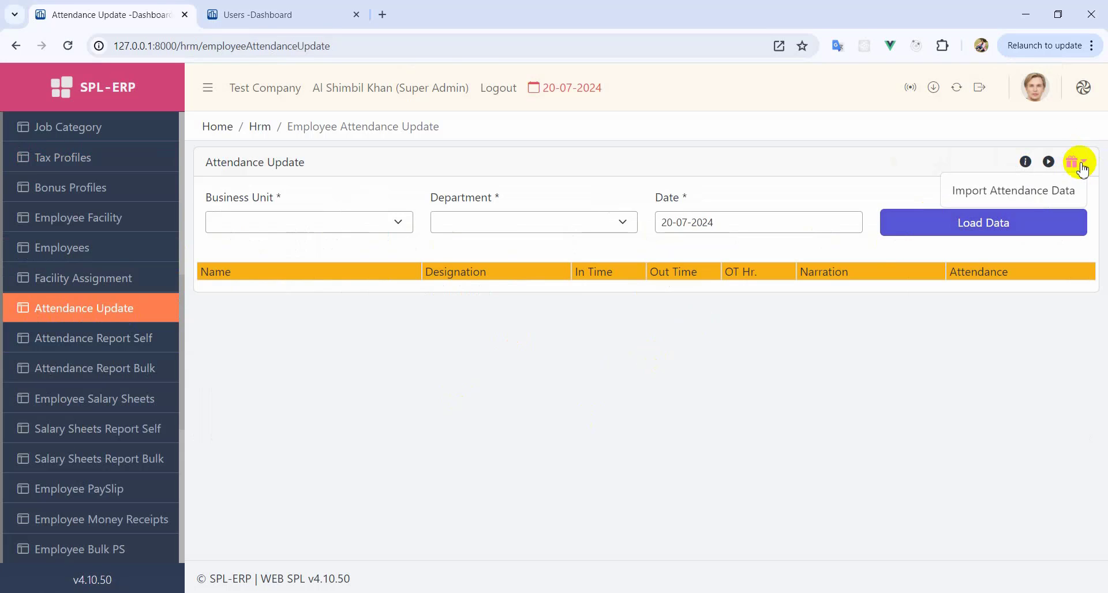
click(883, 168)
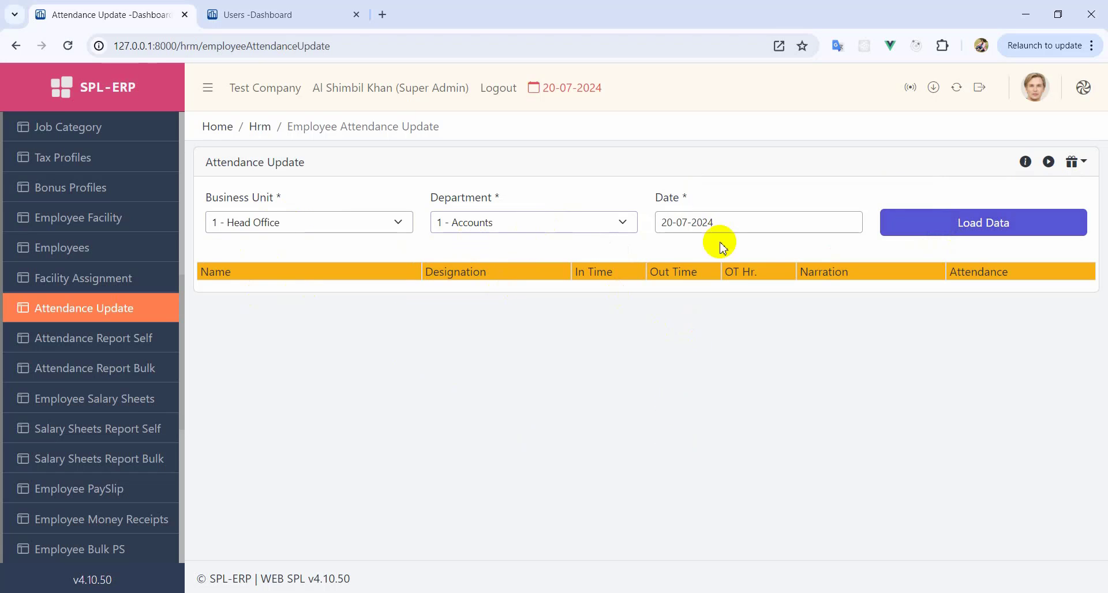
click(249, 227)
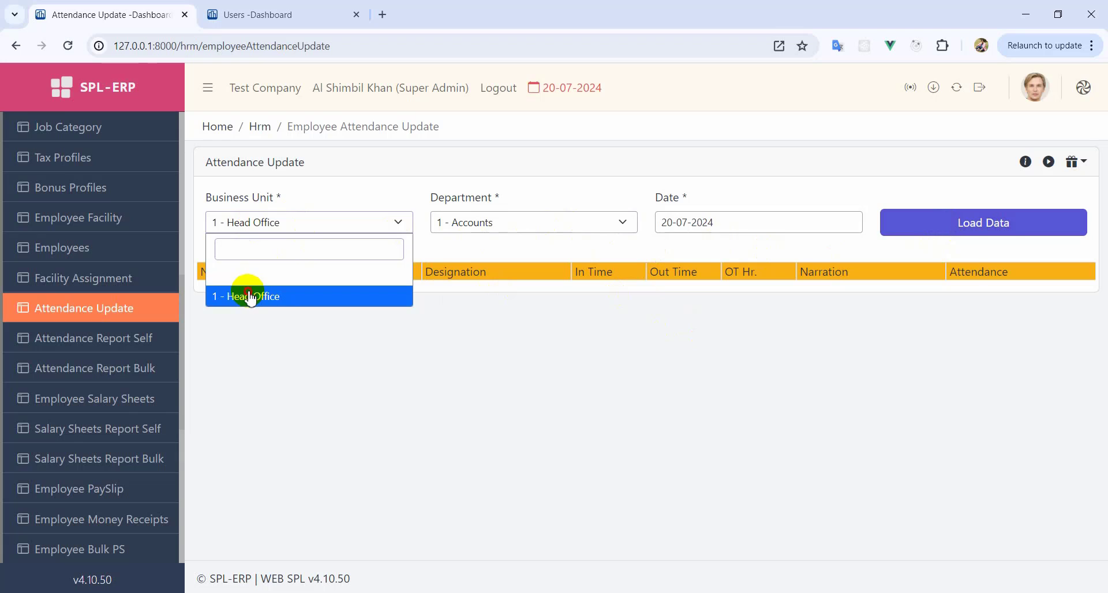
click(249, 297)
click(470, 223)
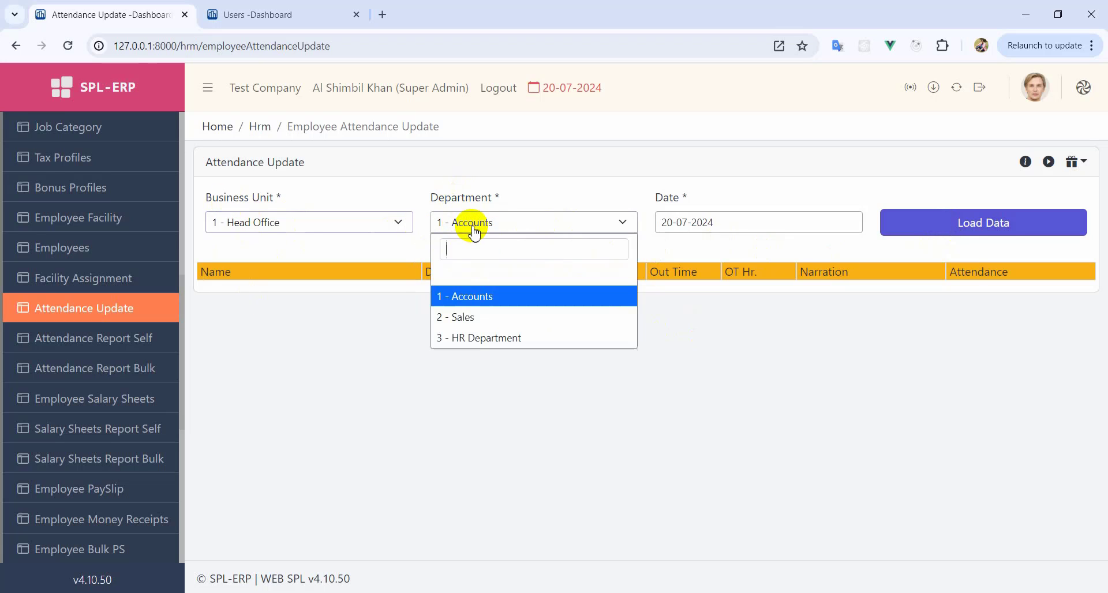
click(481, 301)
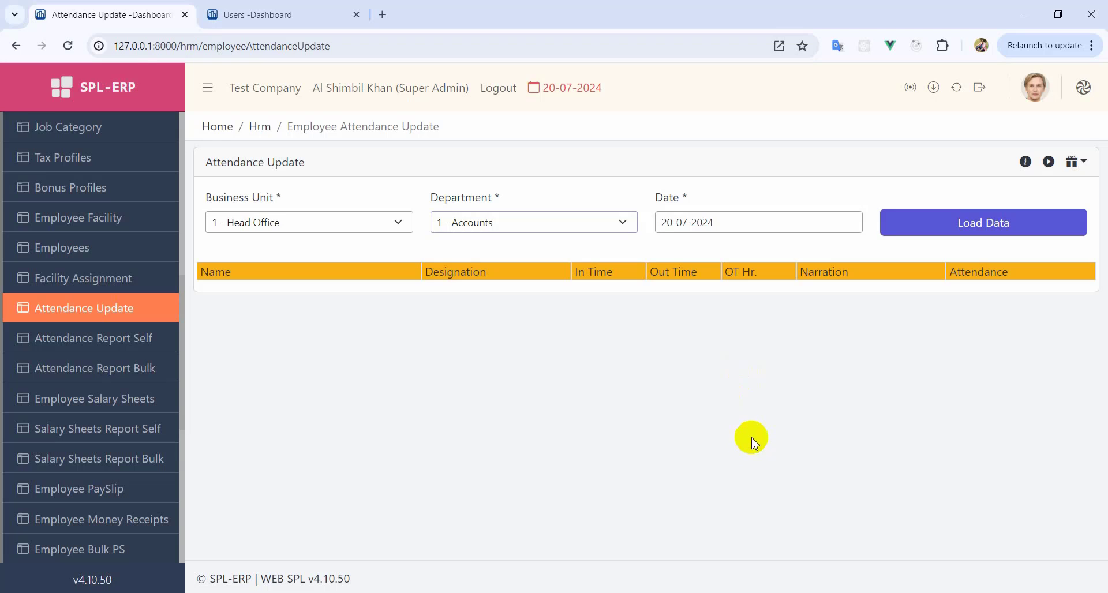
click(722, 223)
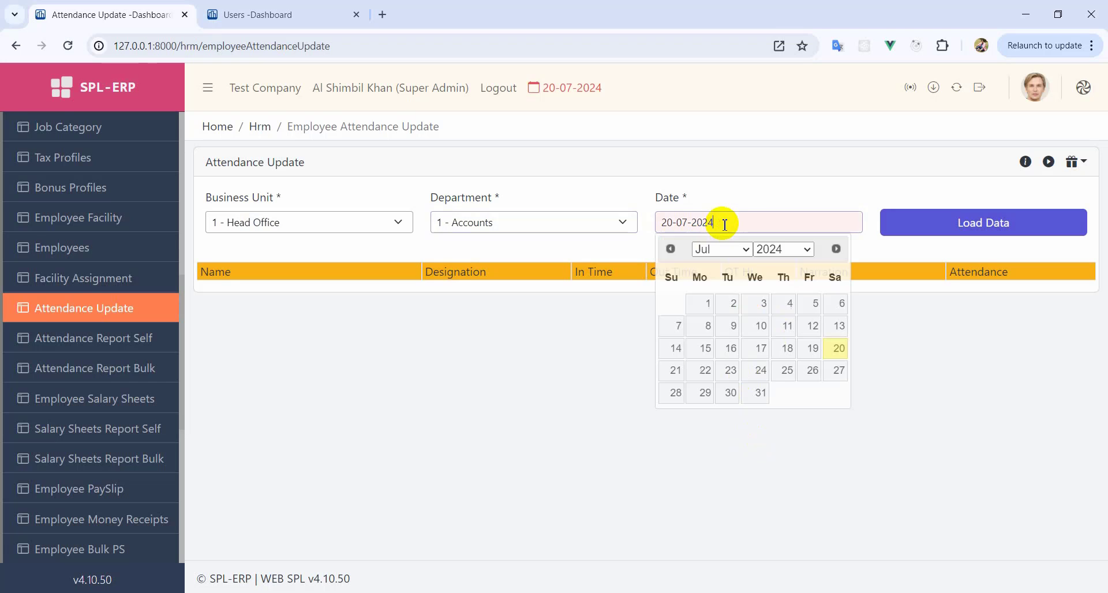
click(701, 301)
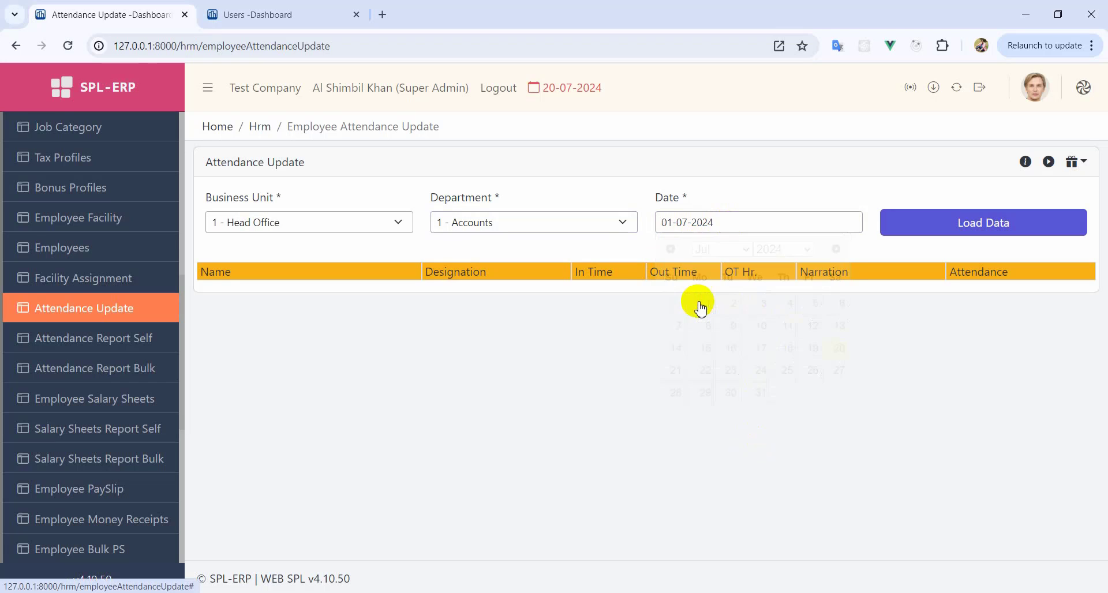
- Load the Accounts employees and mark the Executive Present, 09.0 to 5.0
click(984, 231)
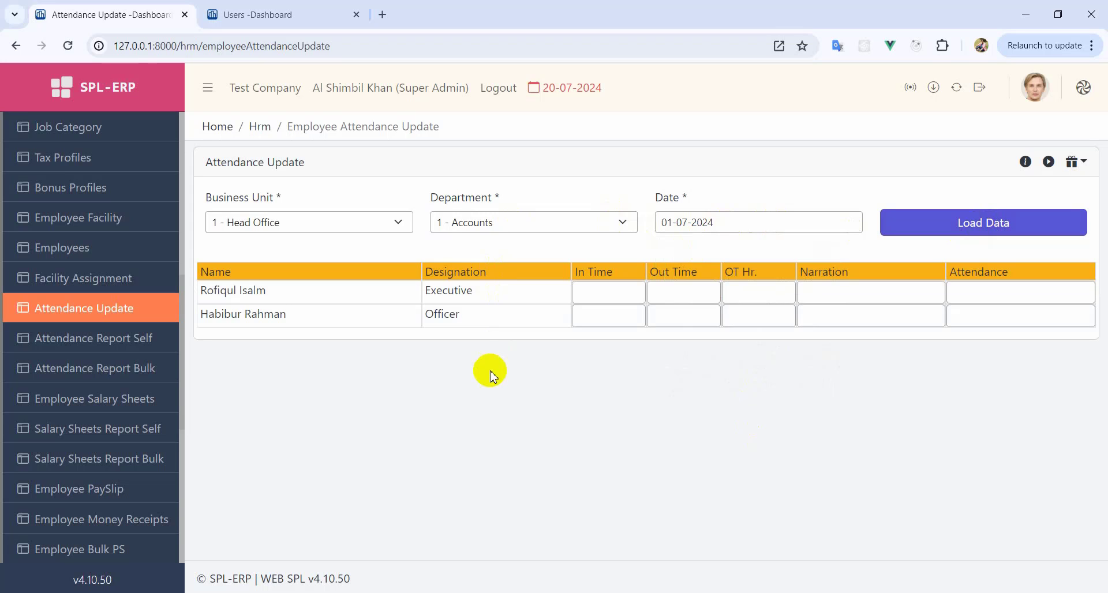
click(613, 296)
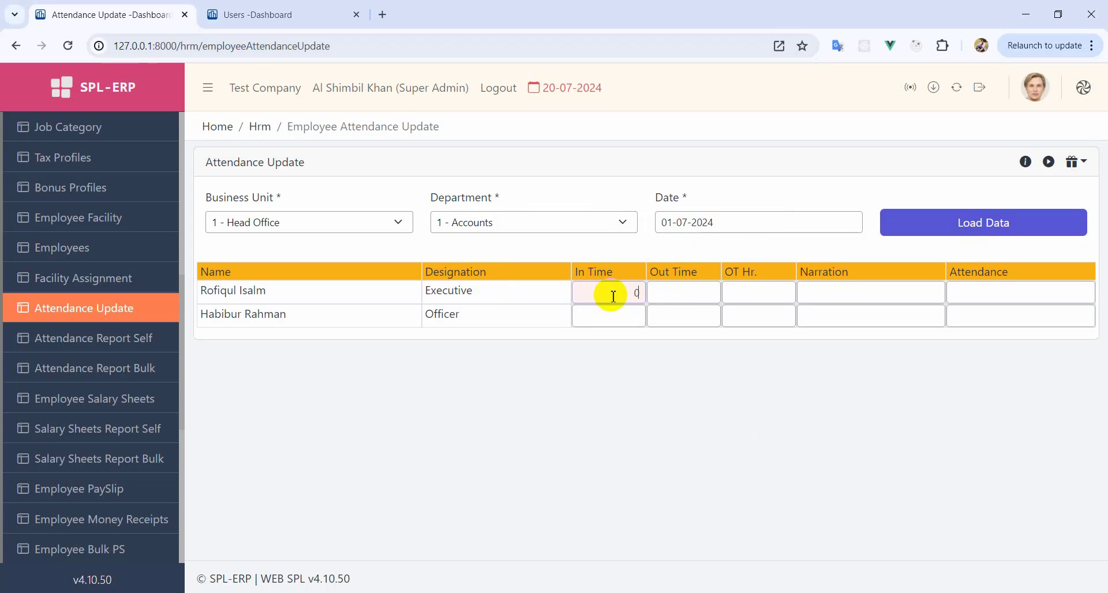
text(09.0)
click(704, 291)
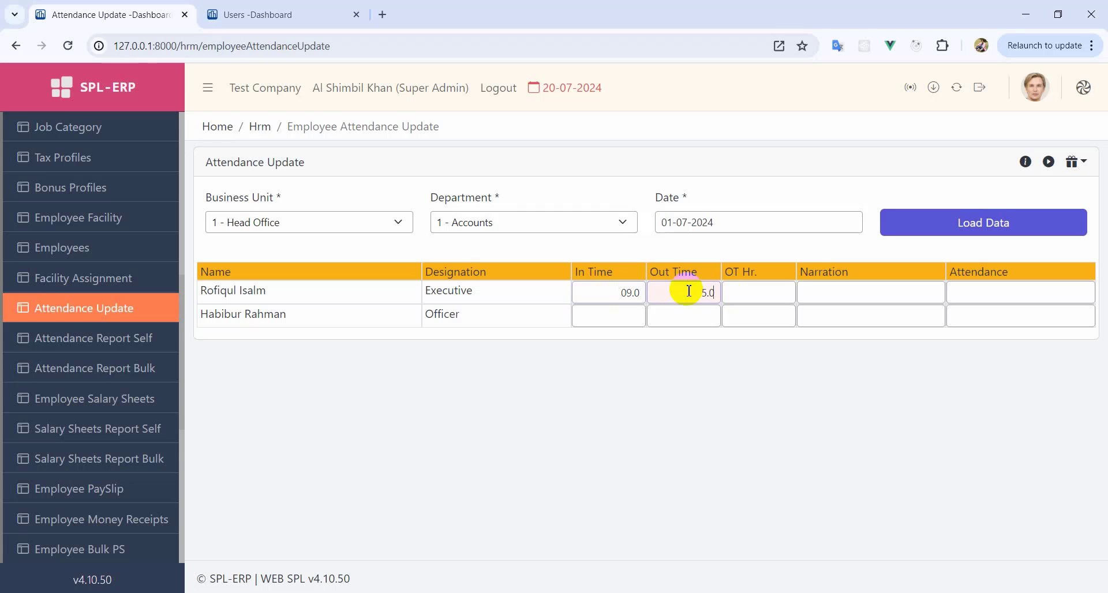
click(973, 296)
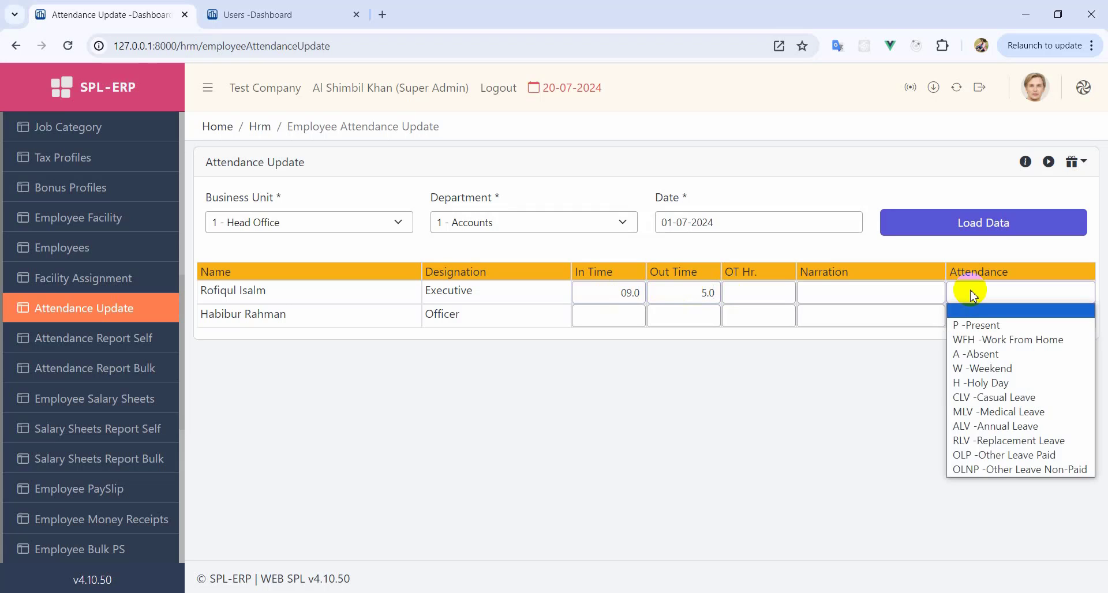
click(983, 324)
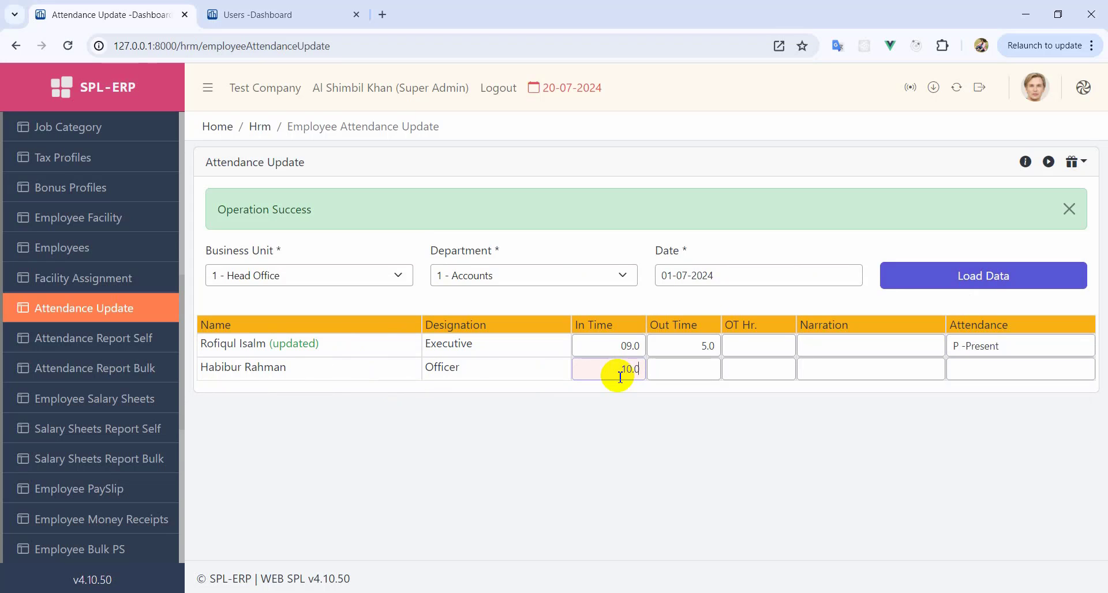
- Mark the Officer Present with times 10.0 to 5.30
click(717, 372)
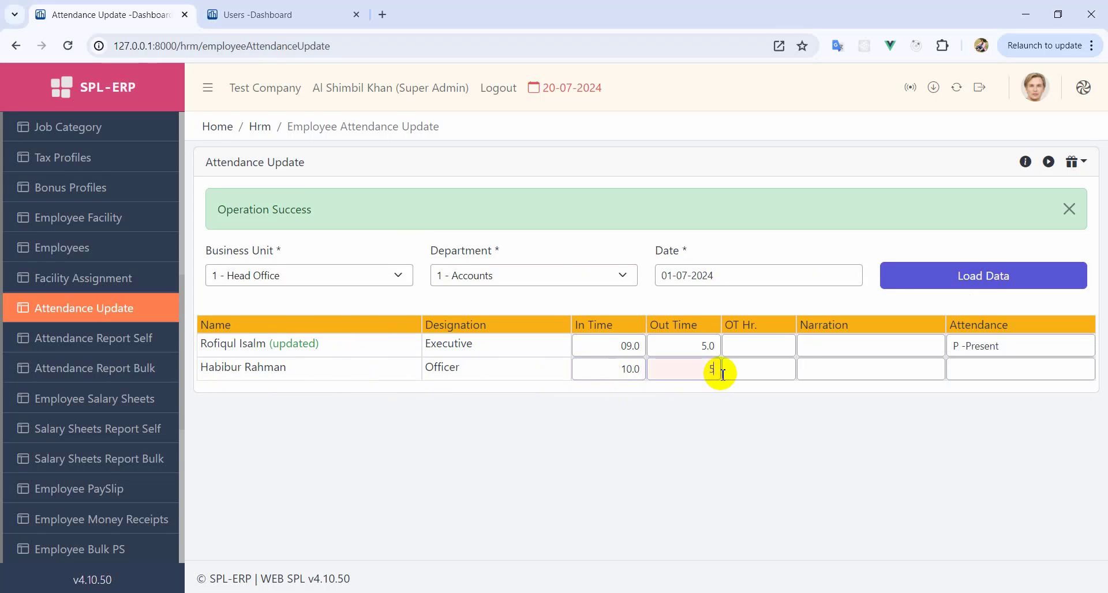
click(1022, 369)
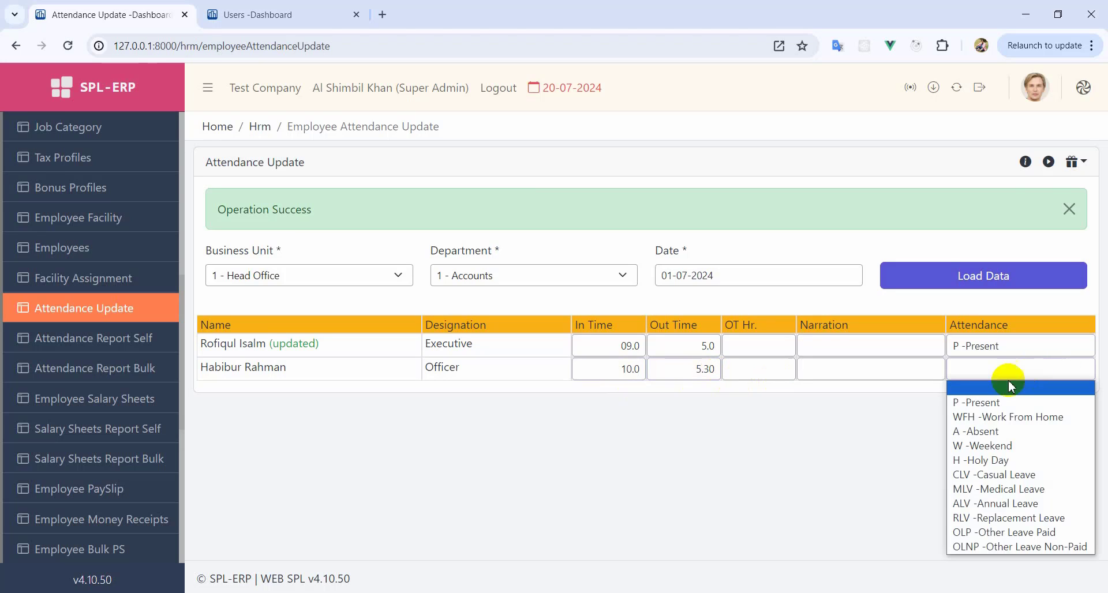
click(988, 406)
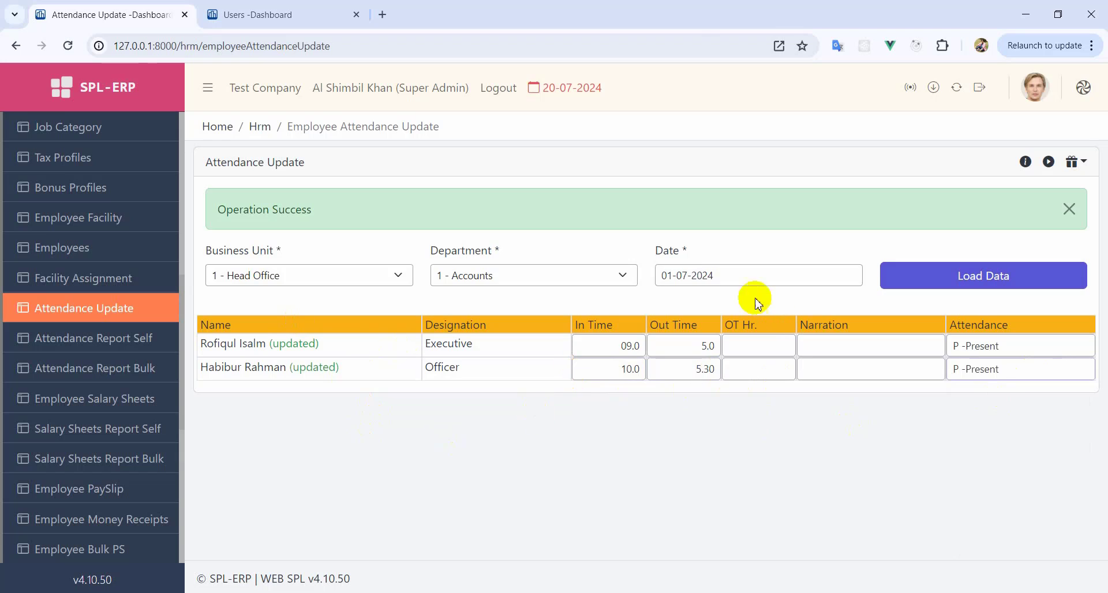
click(742, 275)
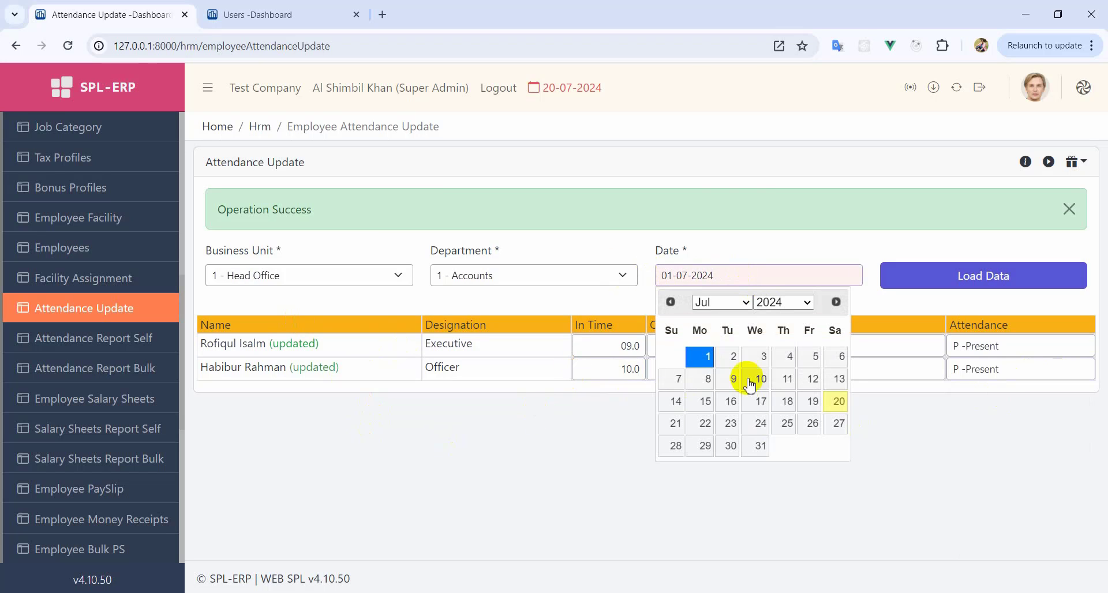
- For 02-07-2024, mark the Executive A -Absent and the Officer WFH, then go to Attendance Report Bulk
click(731, 356)
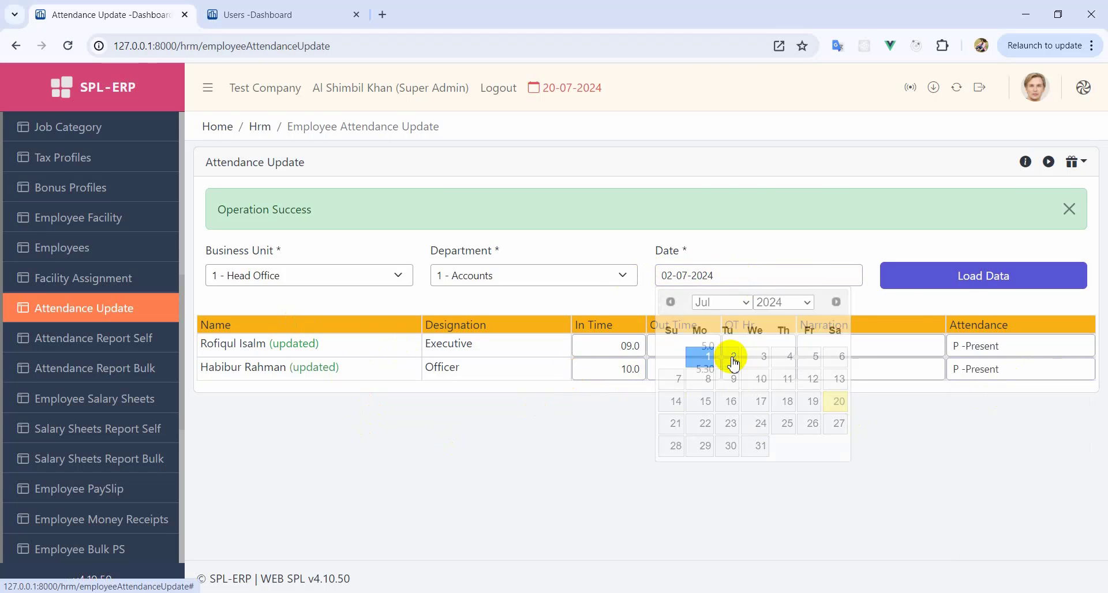
click(887, 277)
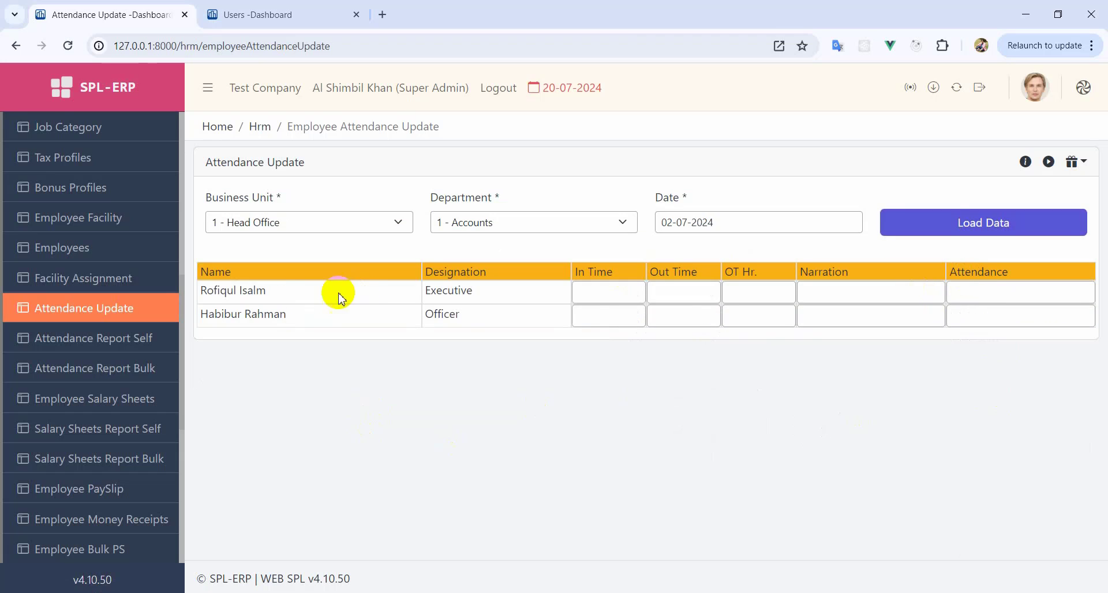
click(626, 297)
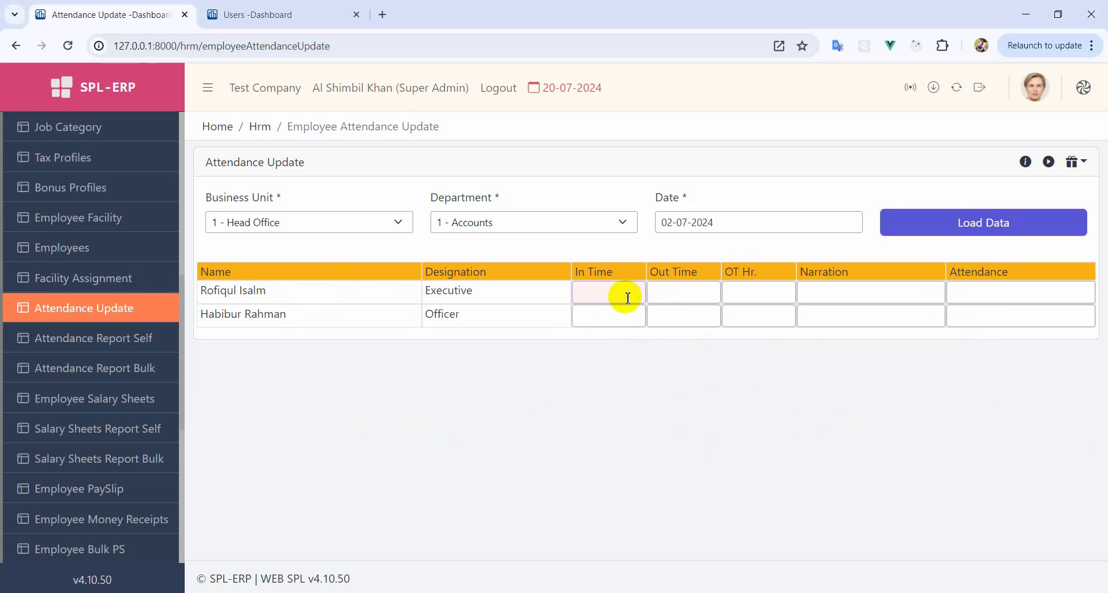
click(1017, 292)
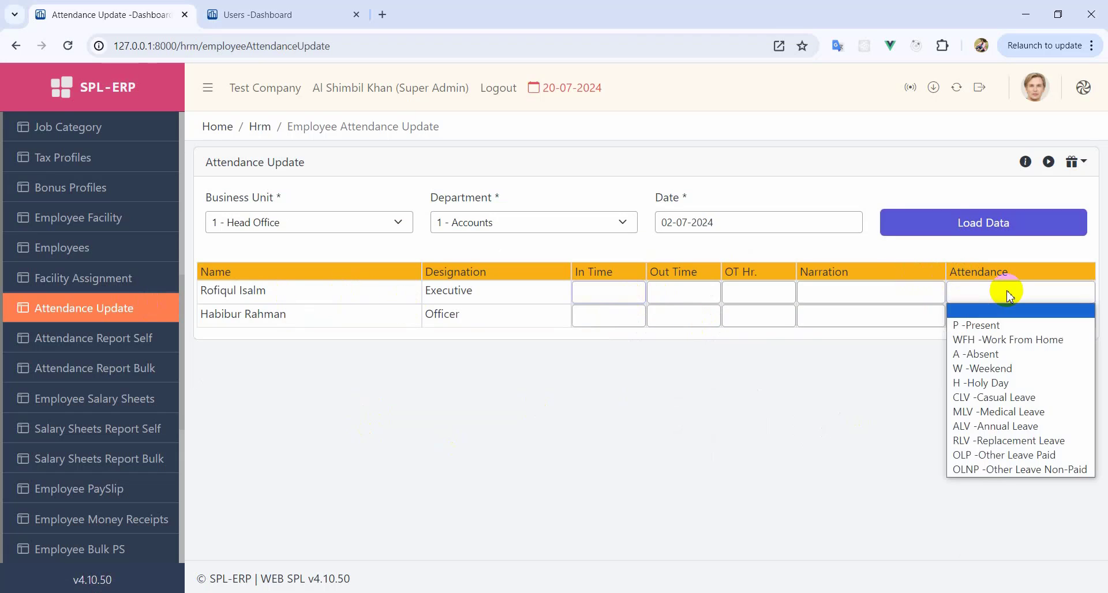
click(999, 357)
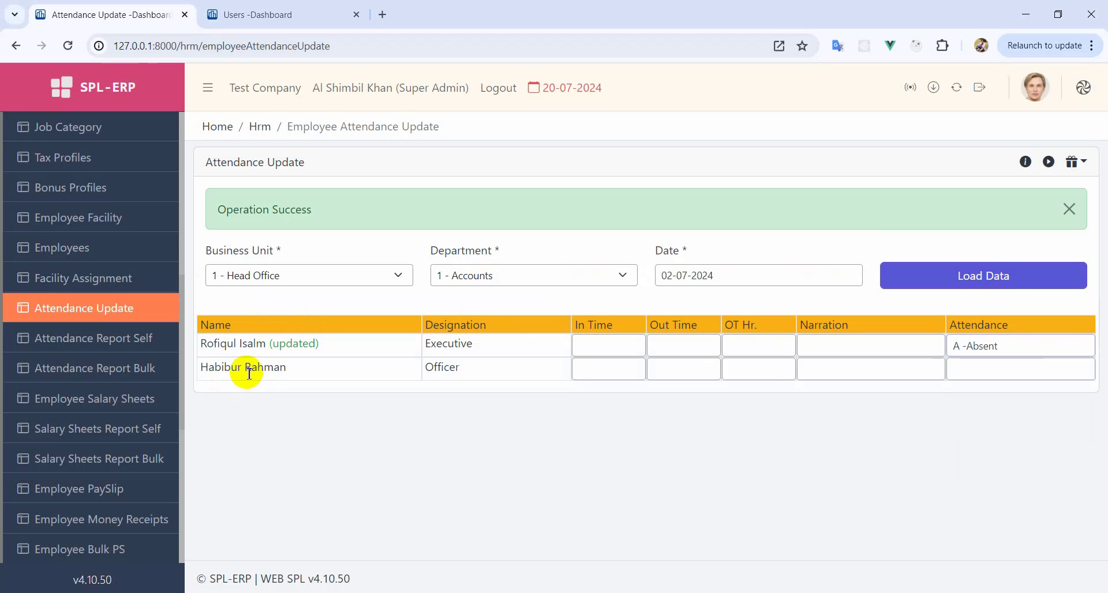
click(1011, 369)
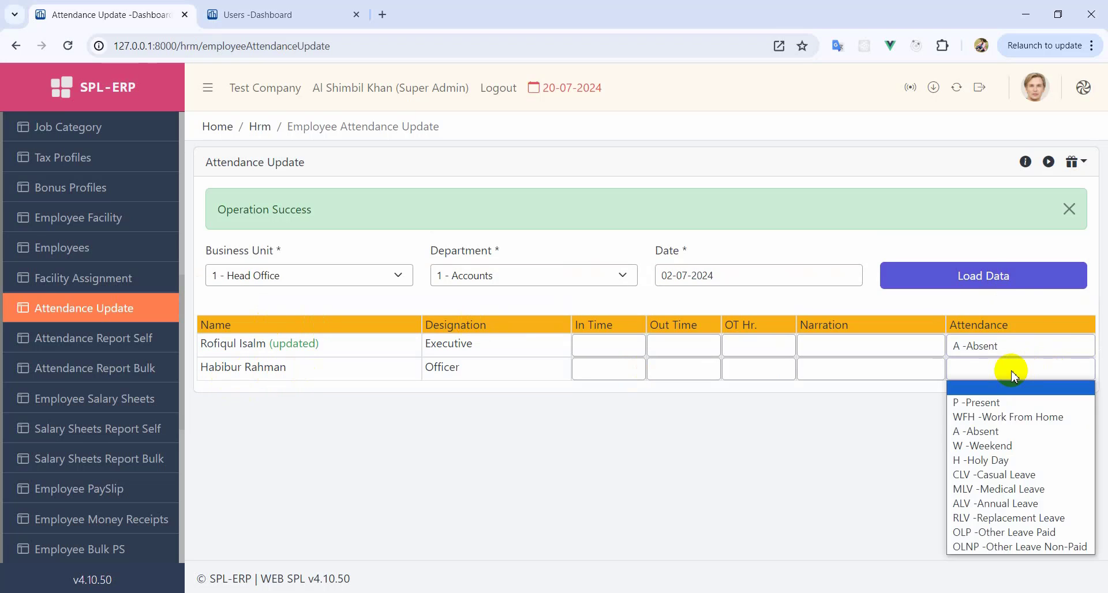
click(1000, 417)
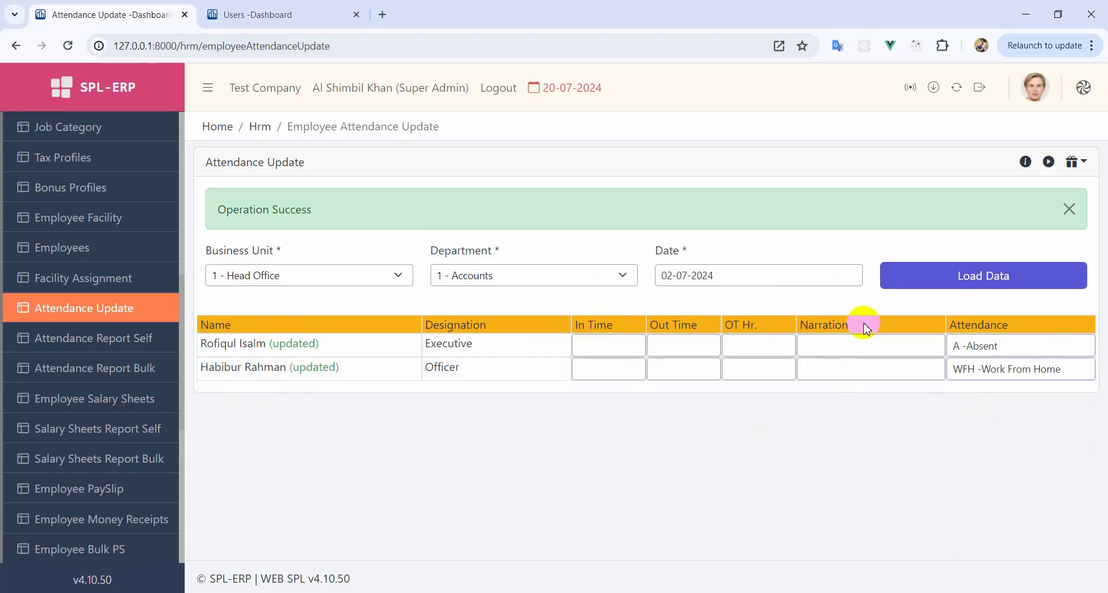
click(91, 374)
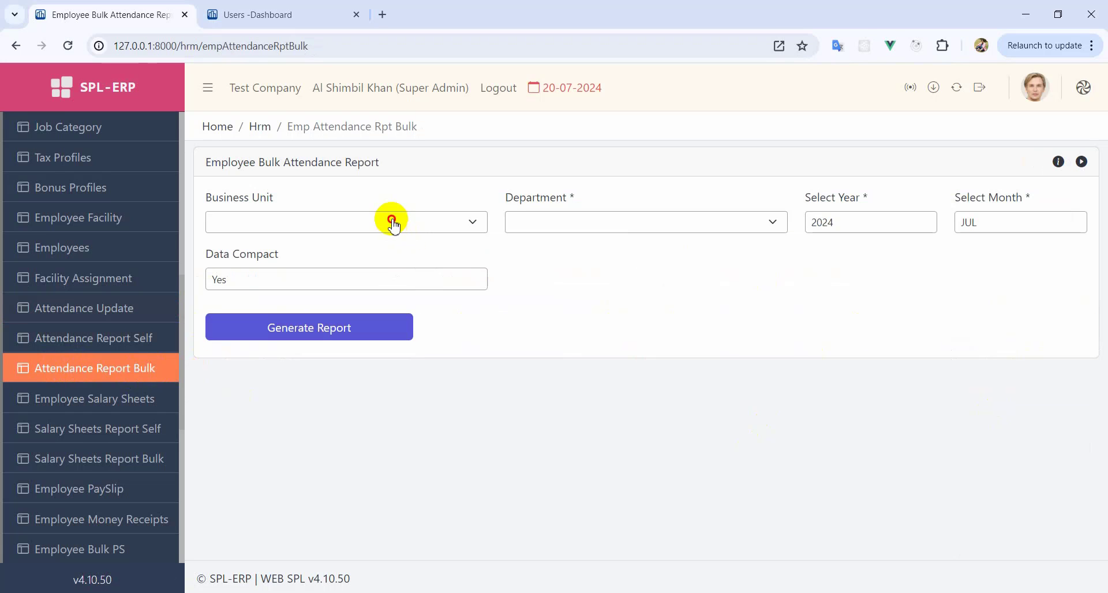
- Generate the 2024 / JUL report for 1 - Head Office, 1 - Accounts and maximize it
click(392, 222)
click(306, 304)
click(649, 226)
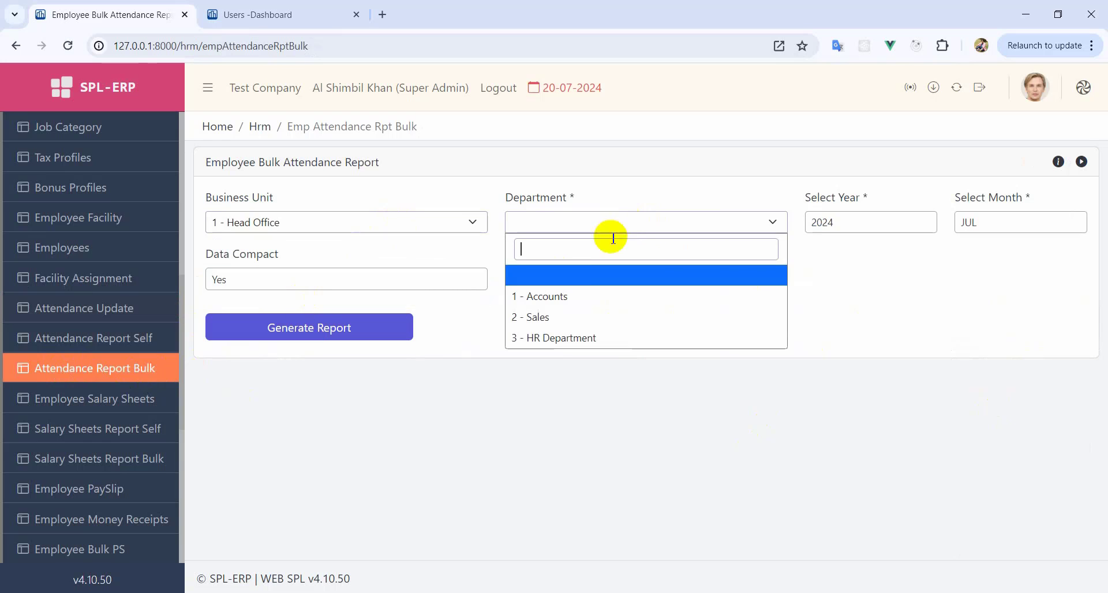
click(562, 299)
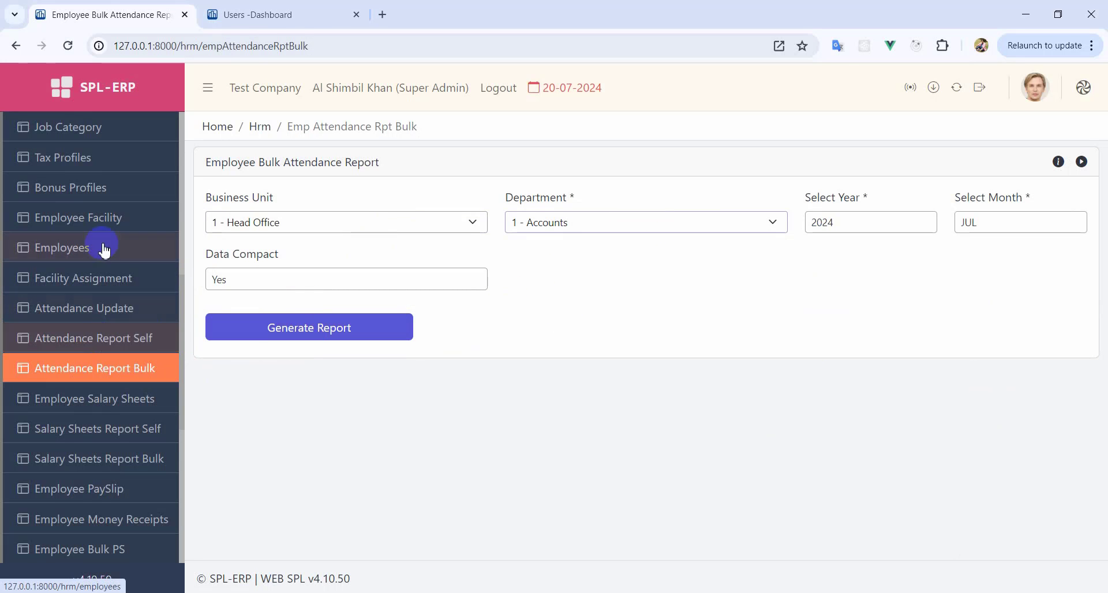
click(83, 342)
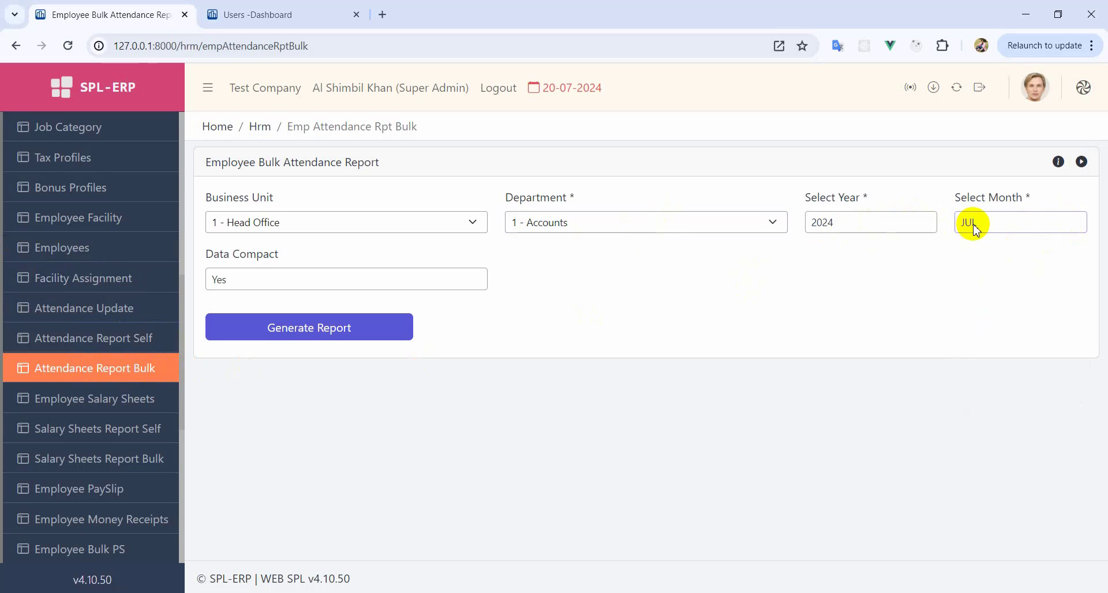
click(251, 330)
click(909, 105)
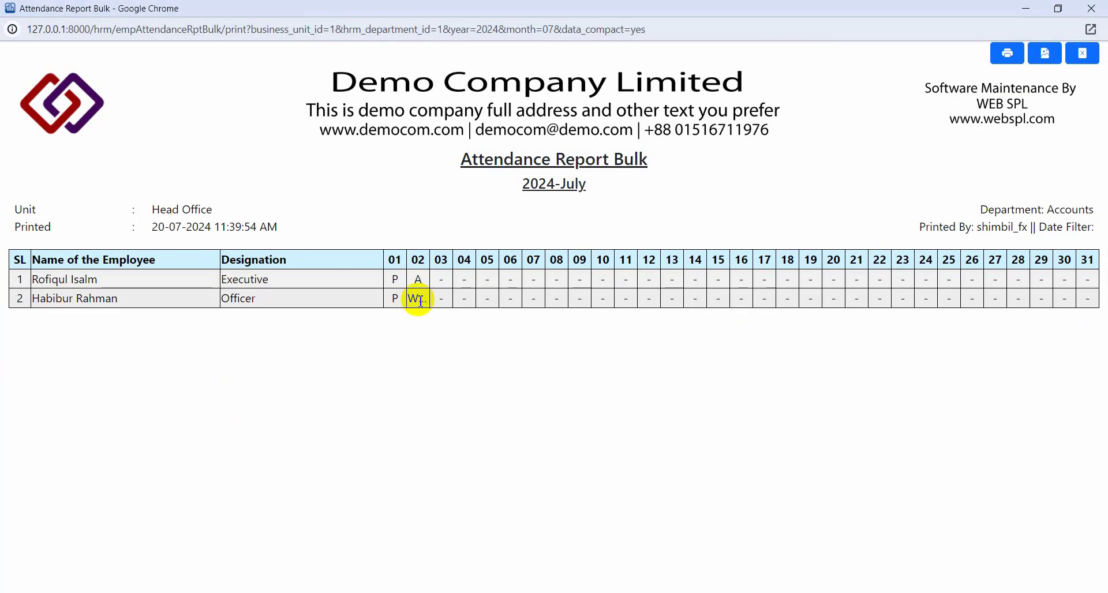
- Set Data Compact to No, regenerate and maximize the report, cancel printing, and close it
click(1090, 10)
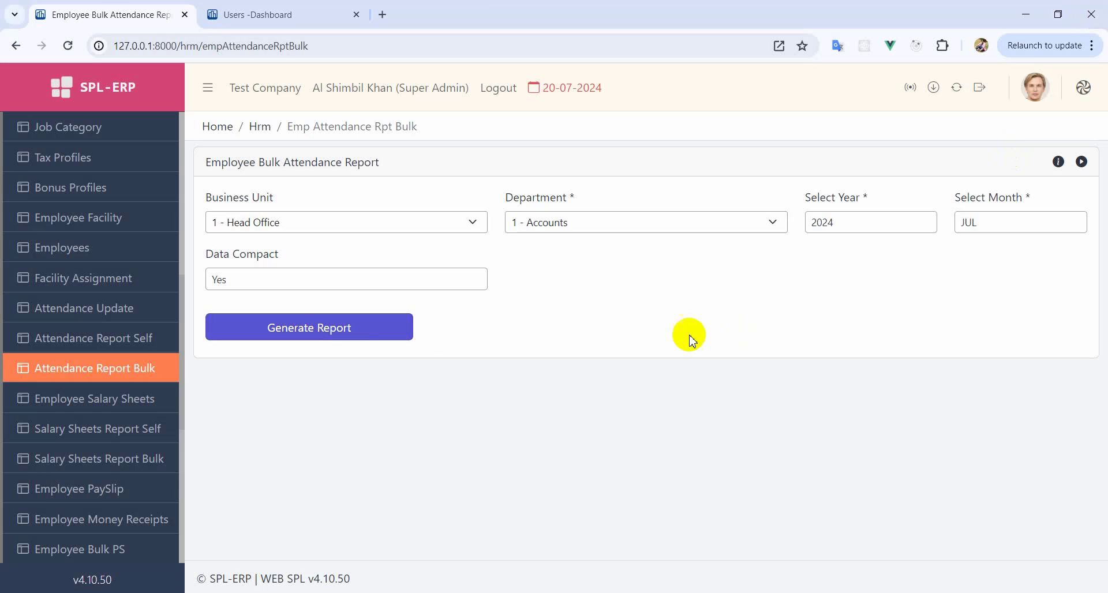
click(233, 282)
click(232, 281)
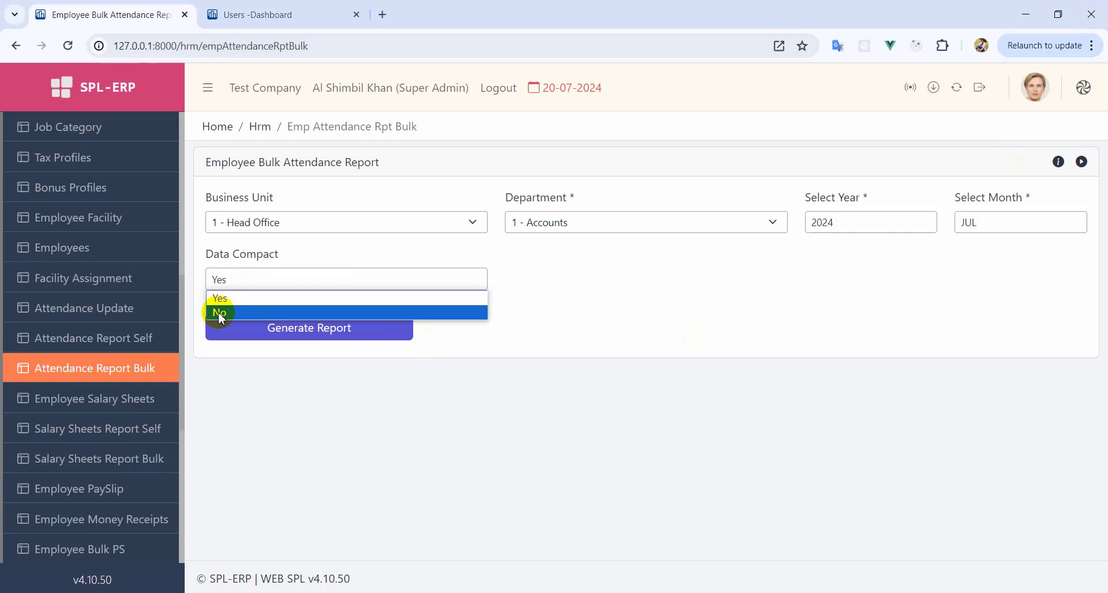
click(220, 314)
click(301, 330)
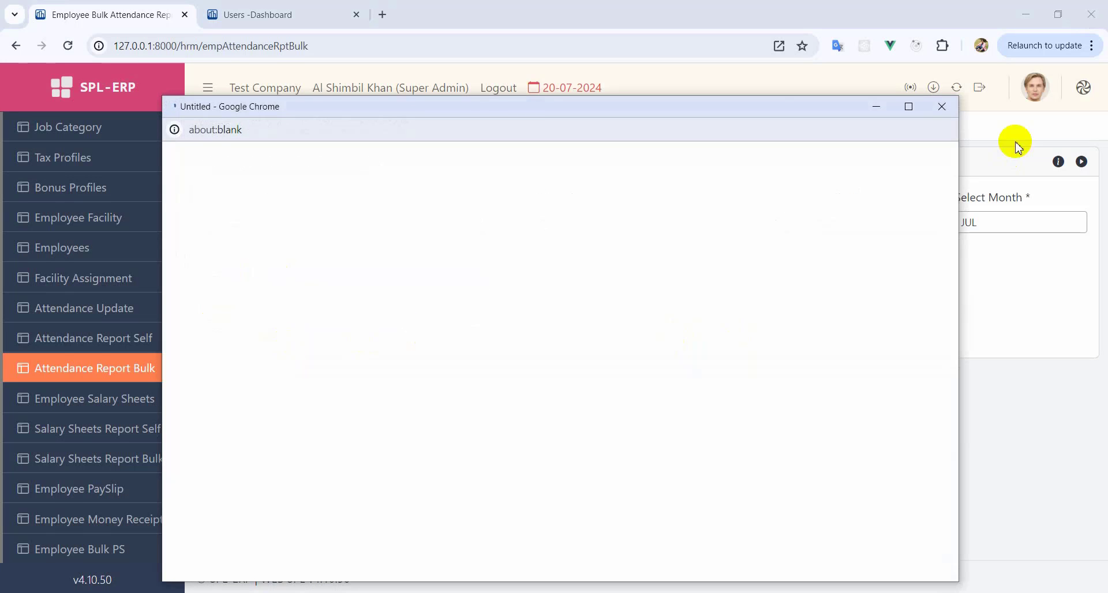
click(910, 107)
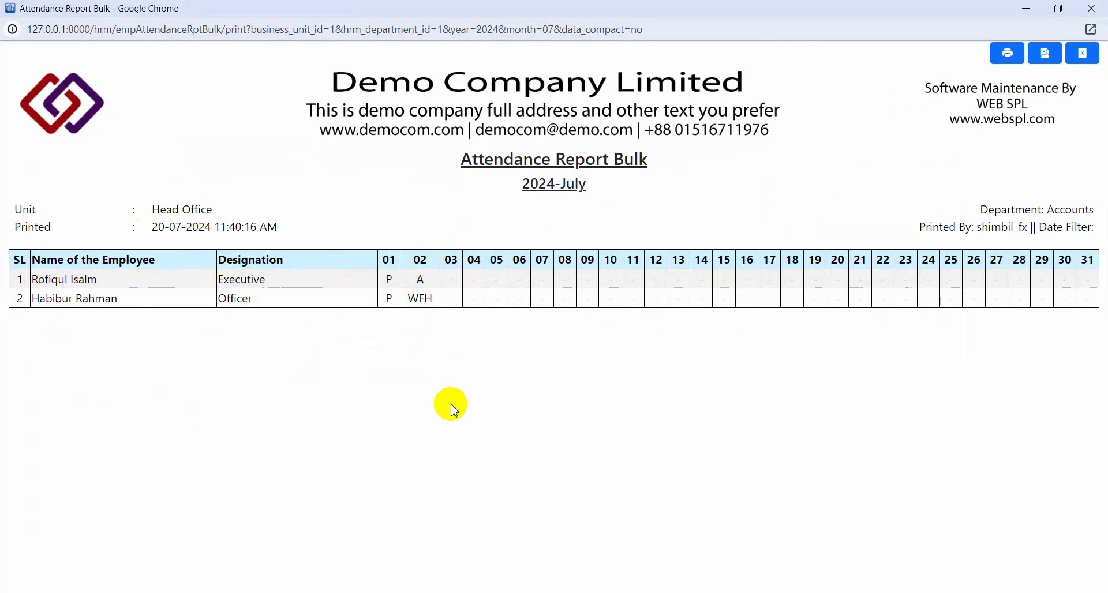
click(1009, 54)
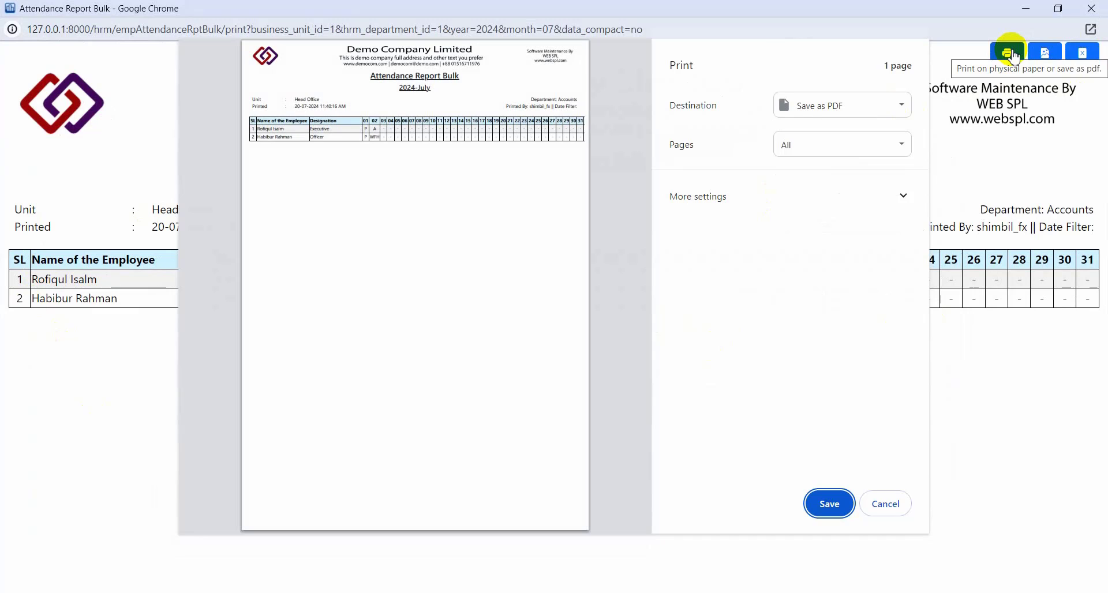
key(Escape)
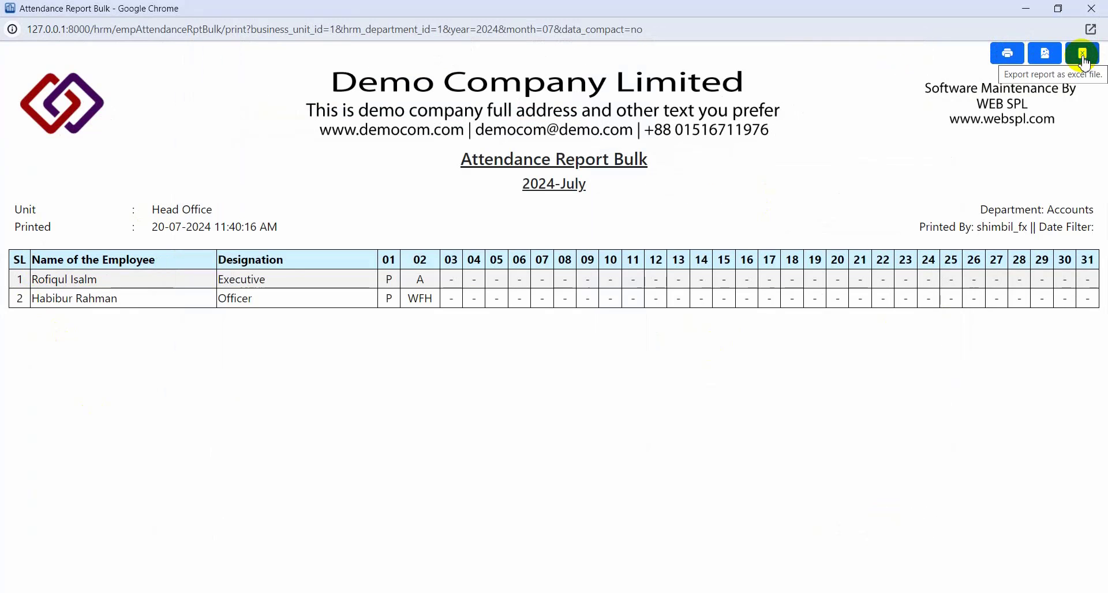
click(1092, 9)
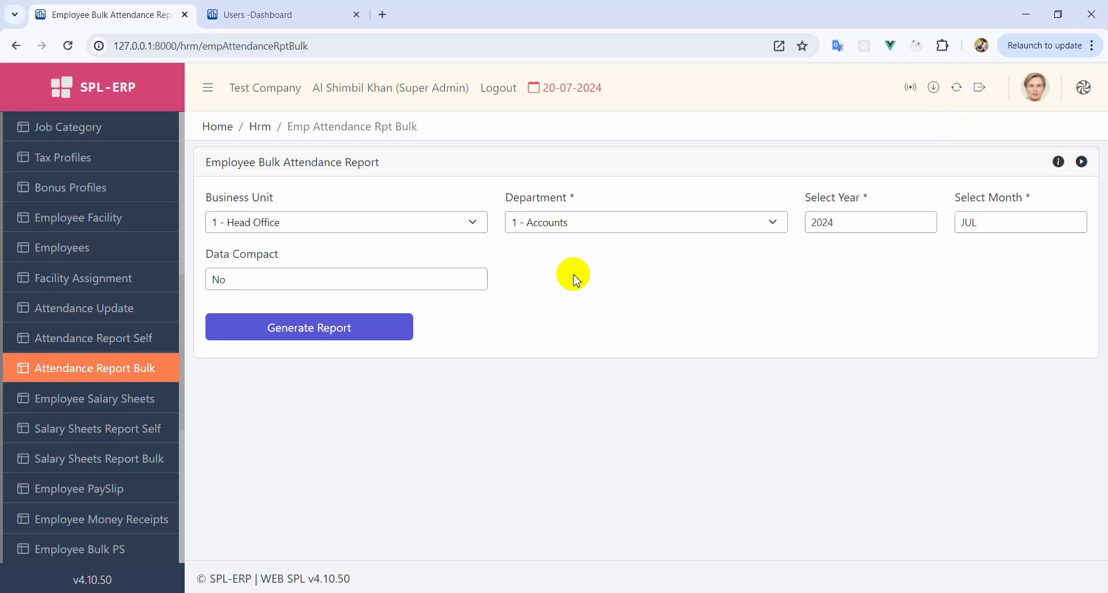
- Go to Employee Salary Sheets and start a new salary sheet
click(89, 409)
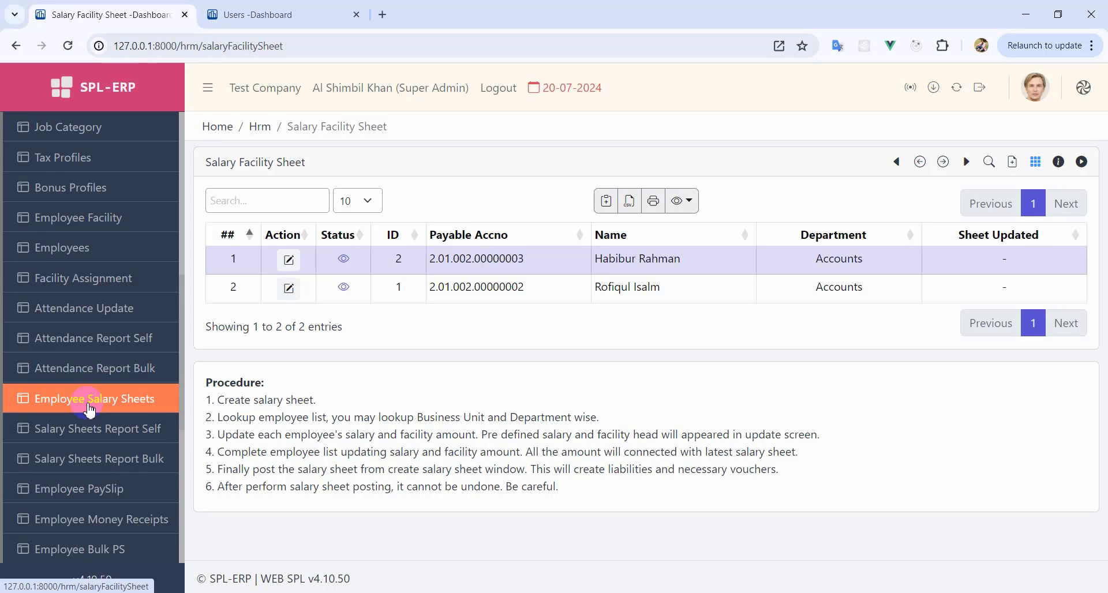
click(1009, 167)
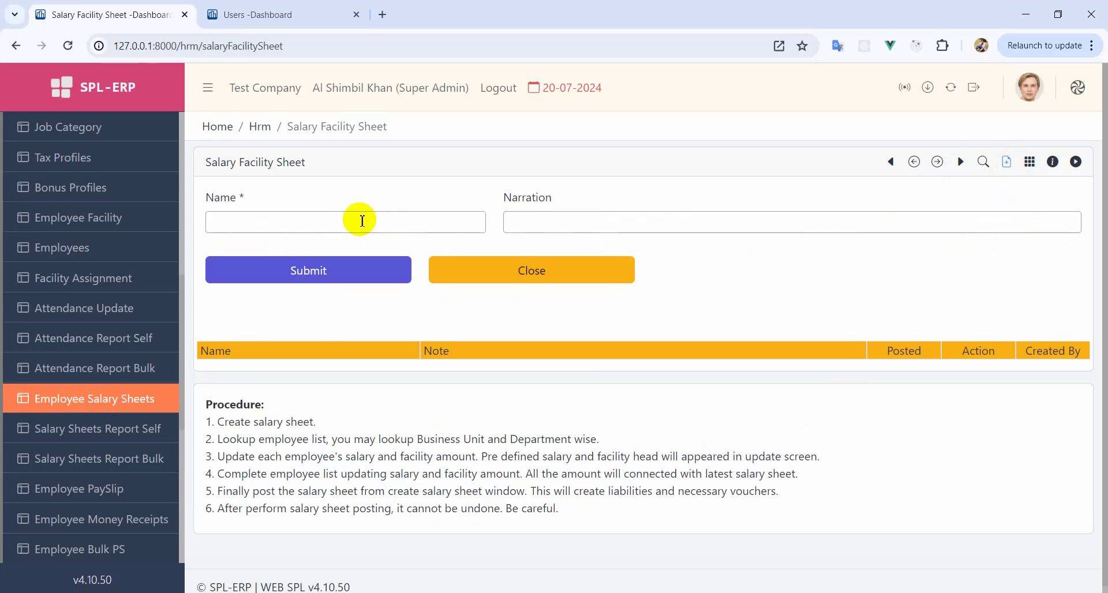
- Submit and confirm a salary sheet named June-2024, dismiss the success alert, and close the form
click(277, 225)
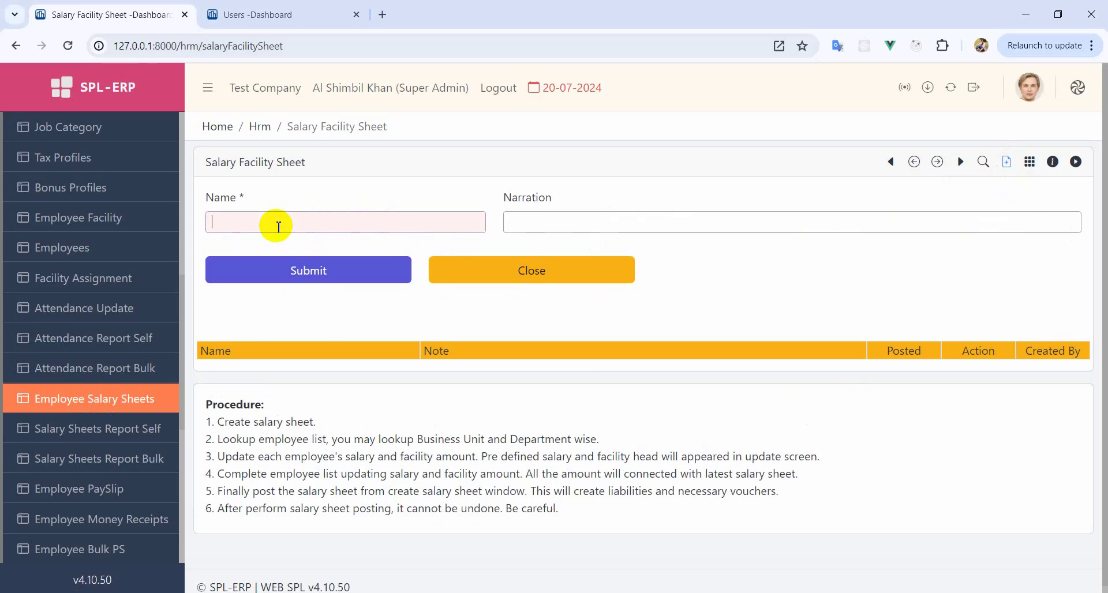
text(June-2024)
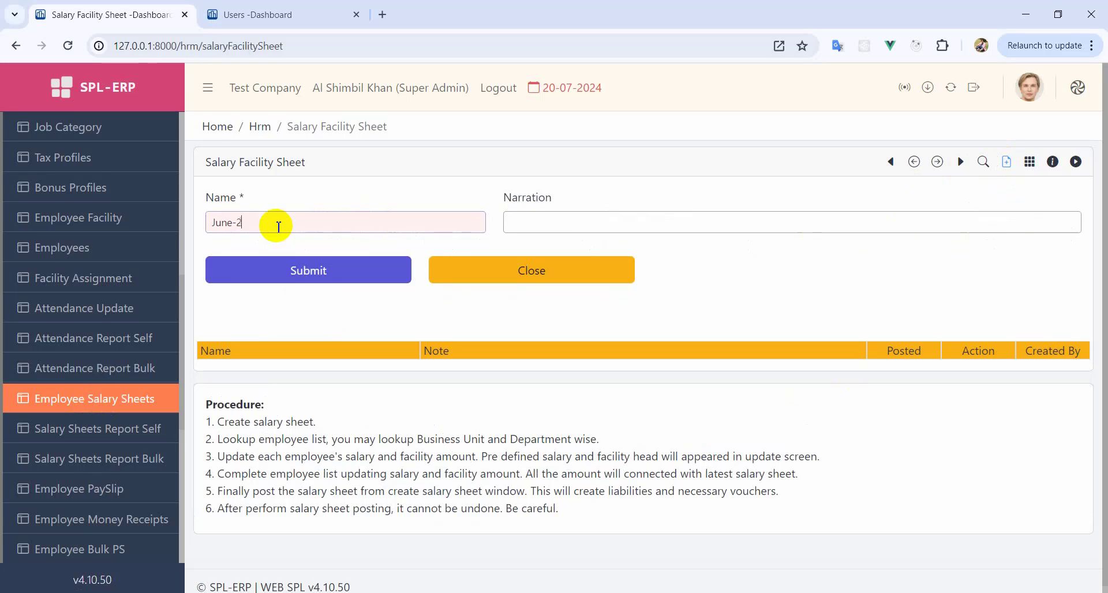
click(296, 272)
click(514, 357)
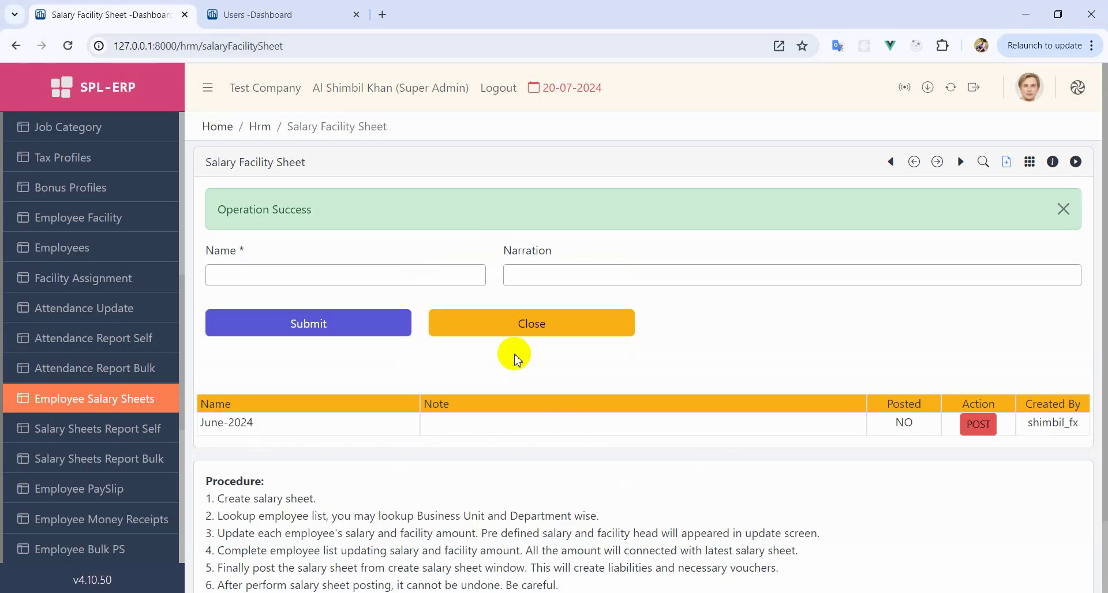
double_click(231, 427)
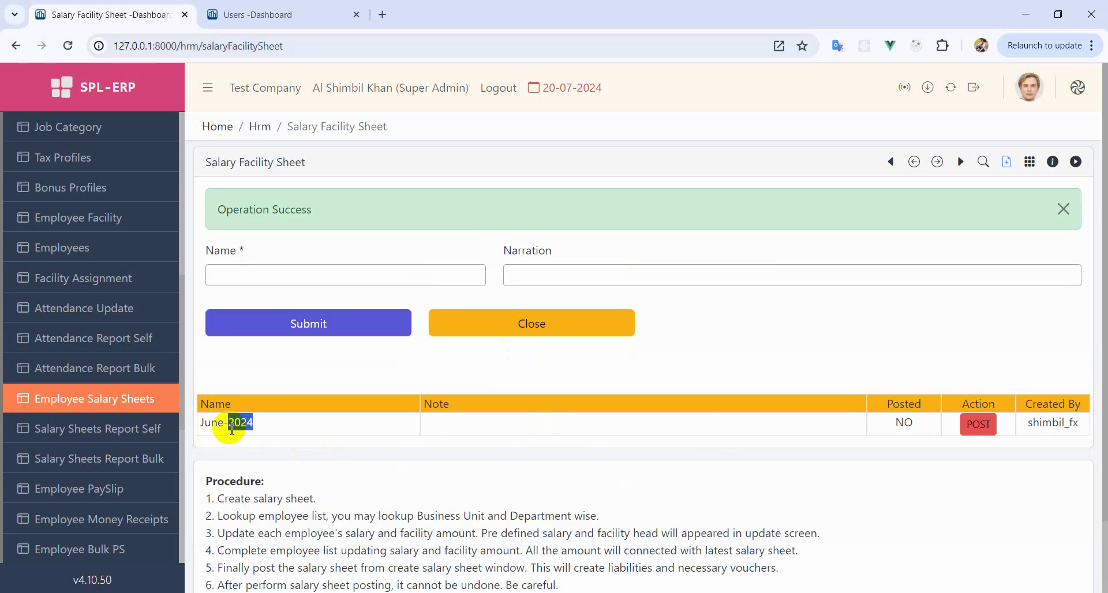
double_click(903, 423)
click(903, 423)
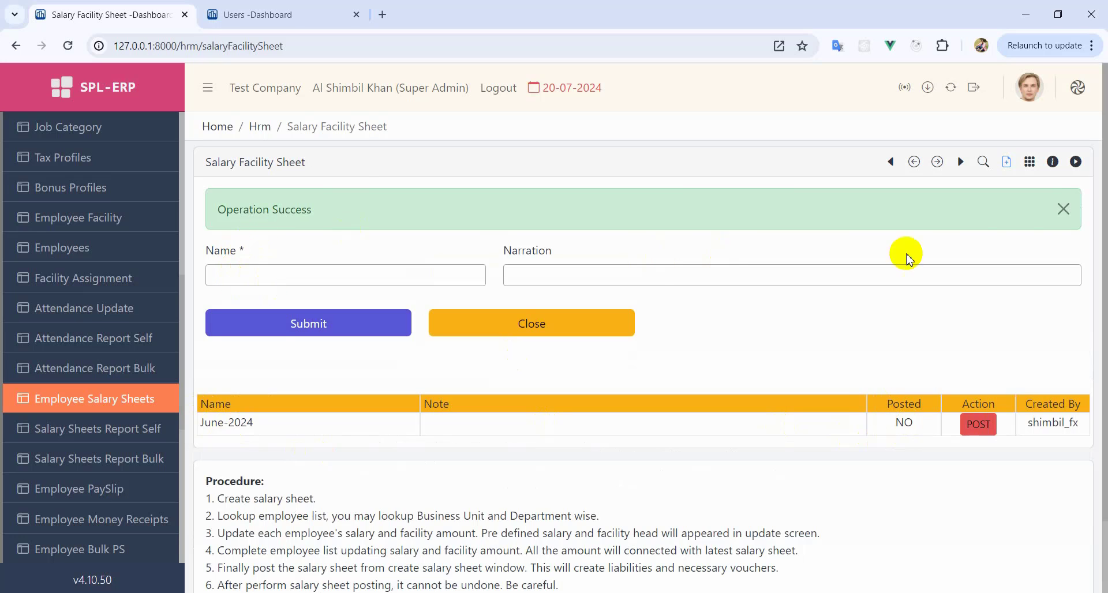
click(1063, 209)
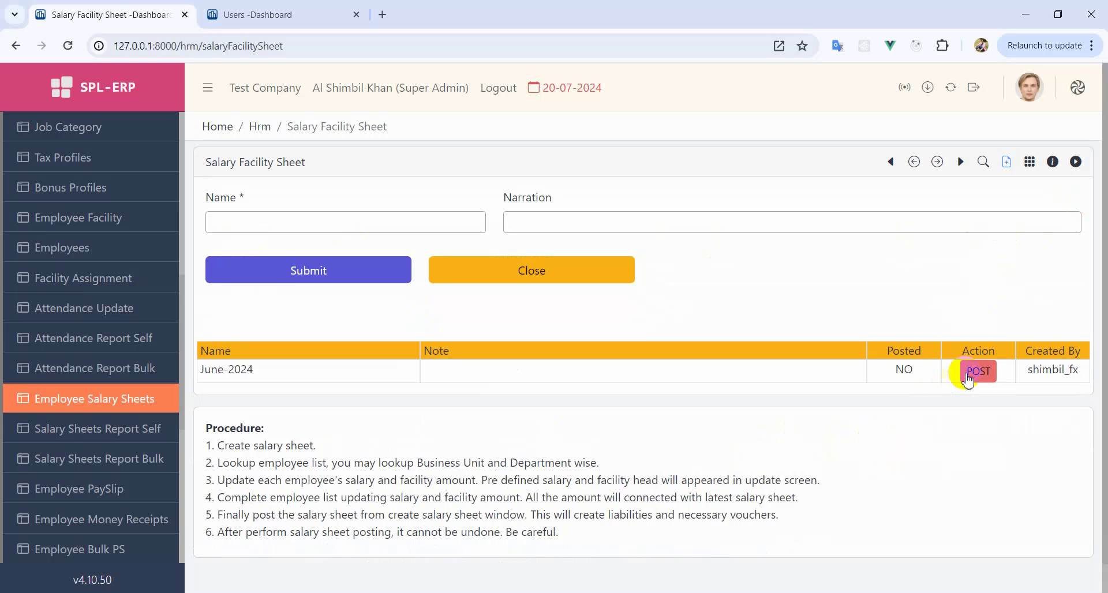
click(559, 276)
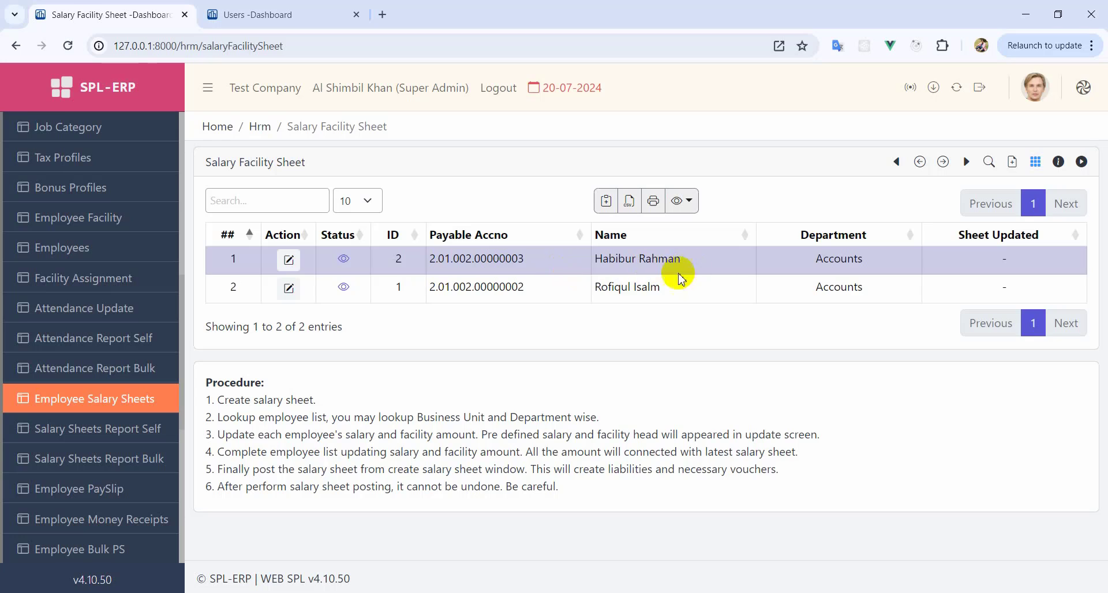
- Filter the salary facility list to show only the Accounts department employees
click(496, 288)
click(505, 266)
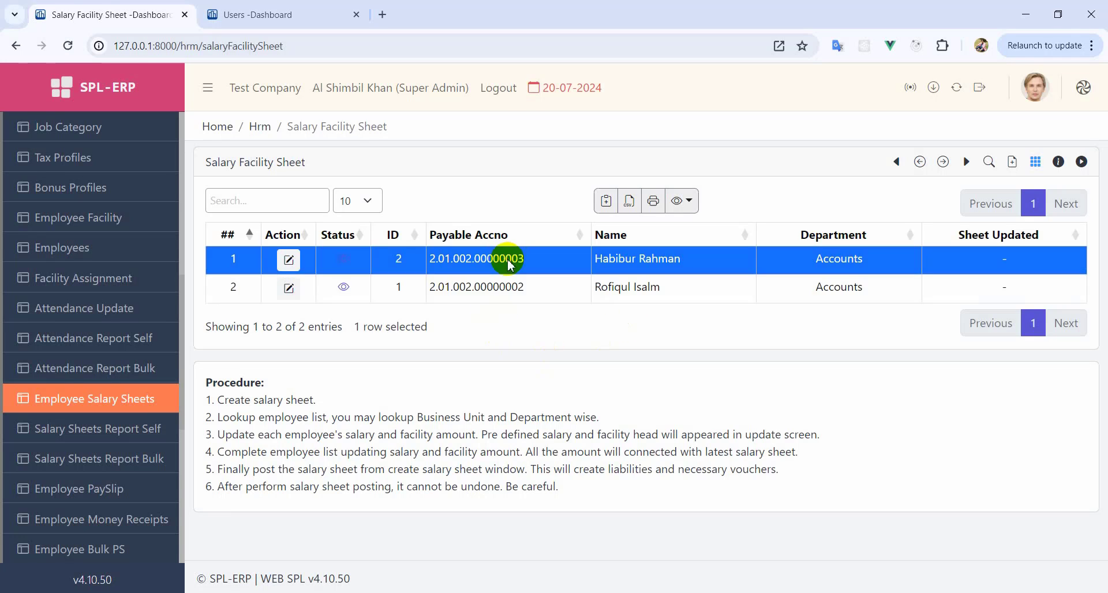
click(497, 291)
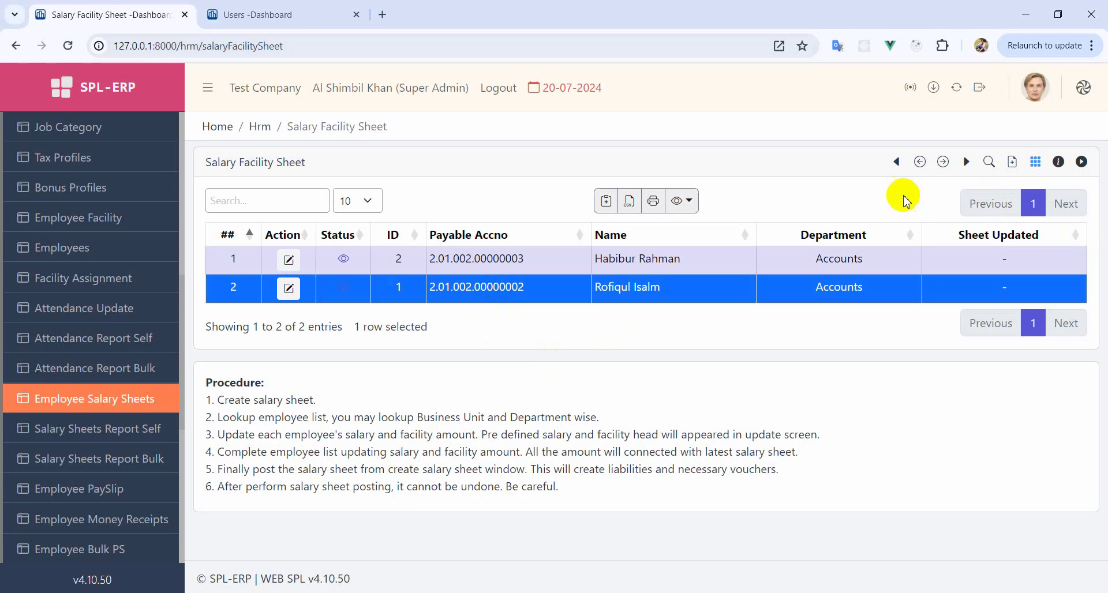
click(989, 162)
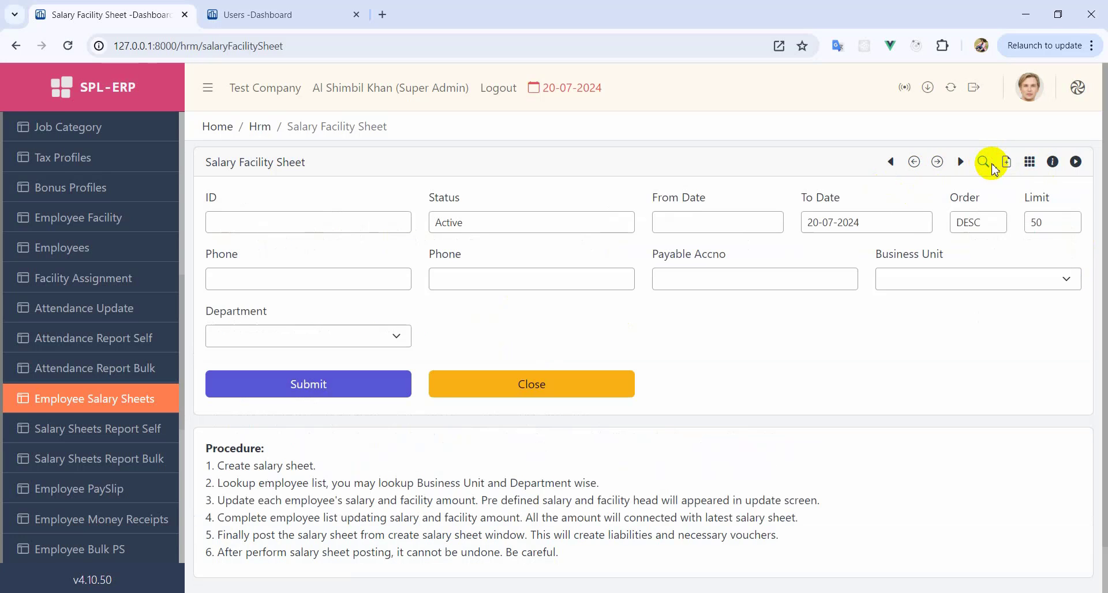
click(288, 345)
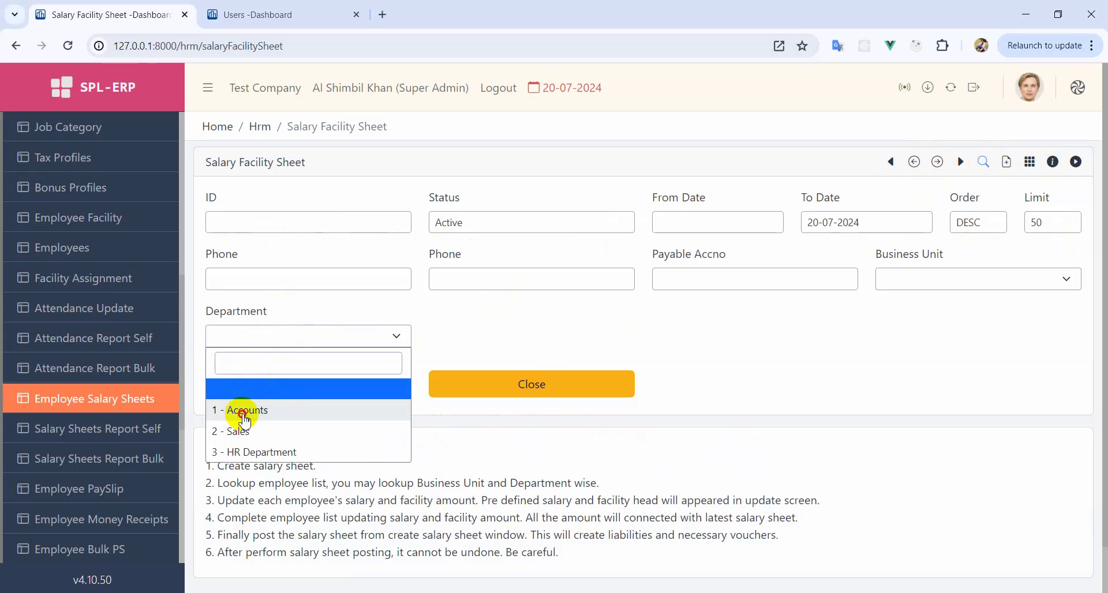
click(255, 410)
click(375, 394)
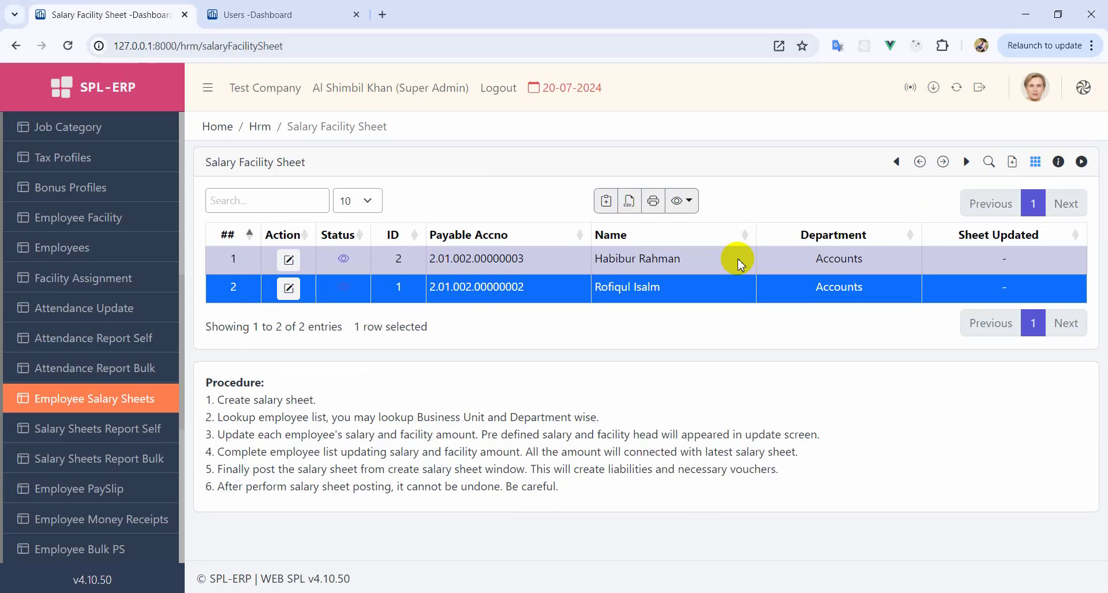
- Reload the salary sheet list and select employee ID 2's row
click(68, 46)
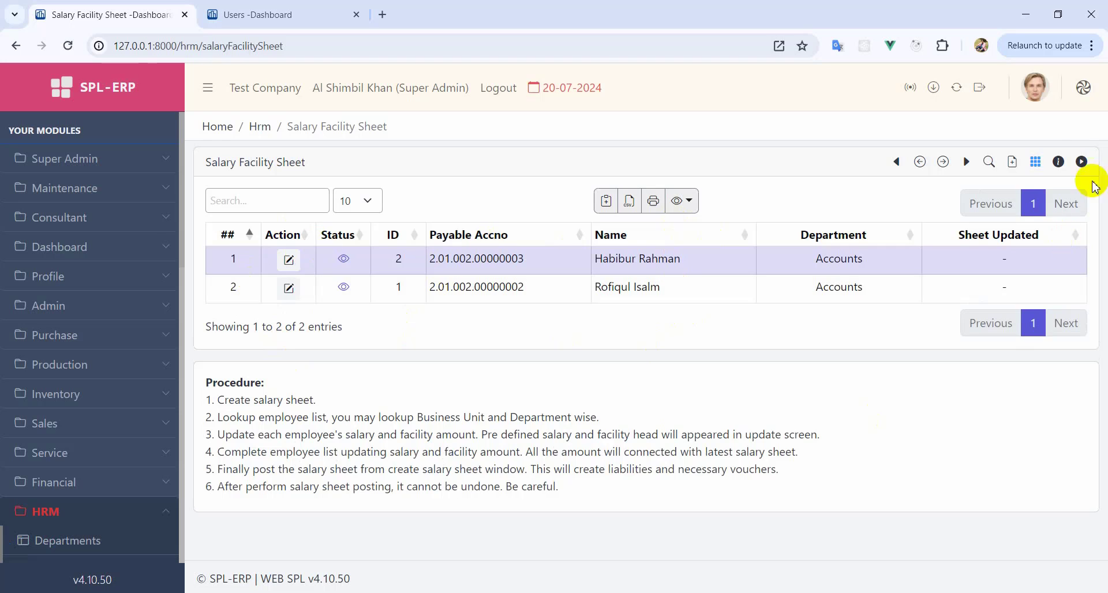
click(989, 161)
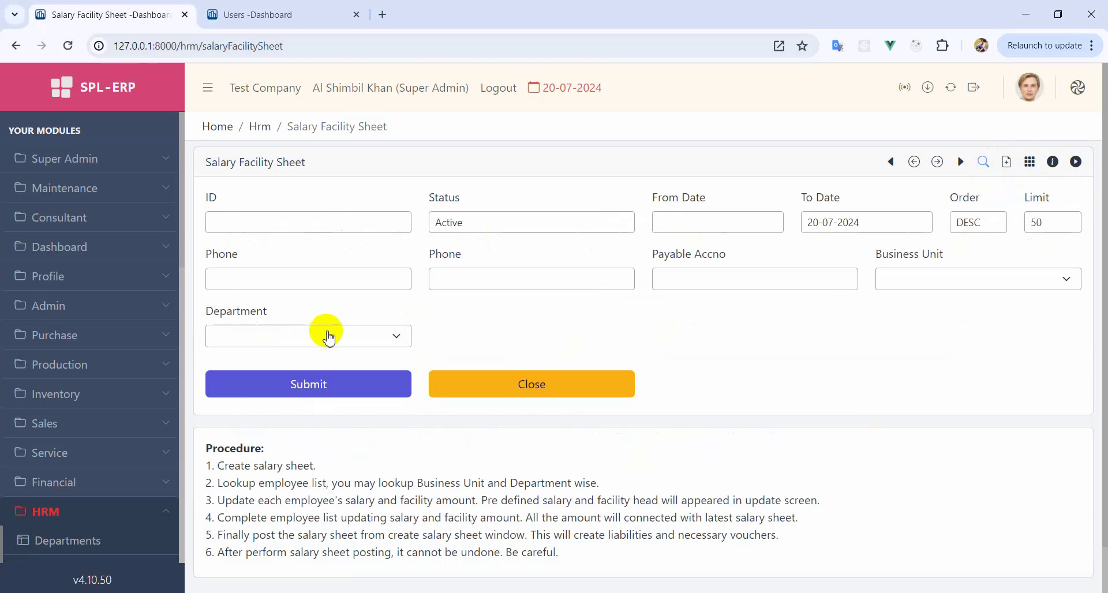
click(519, 388)
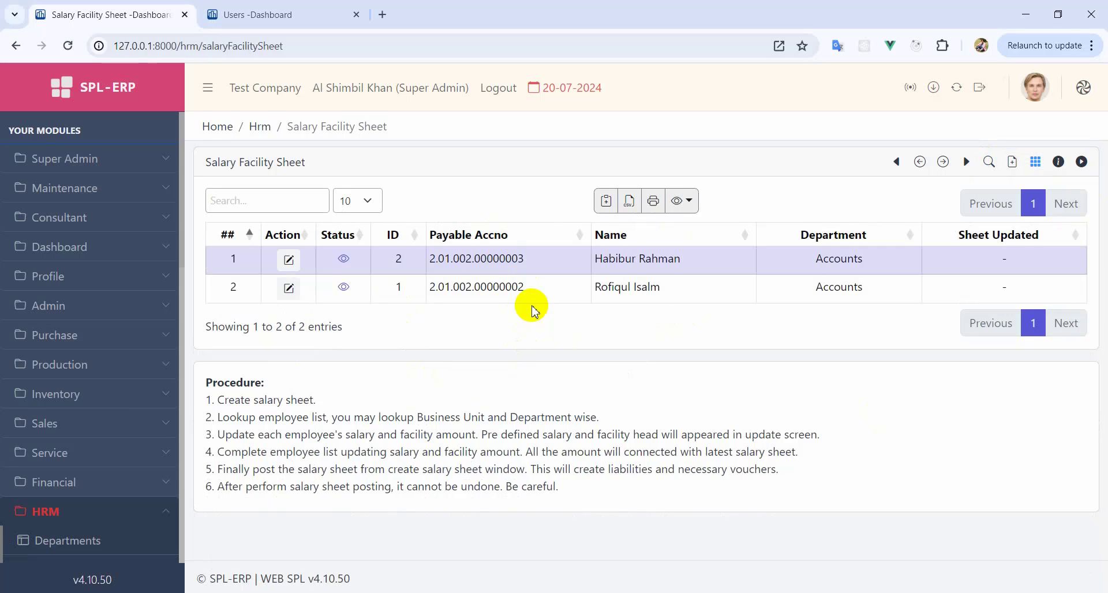
click(622, 262)
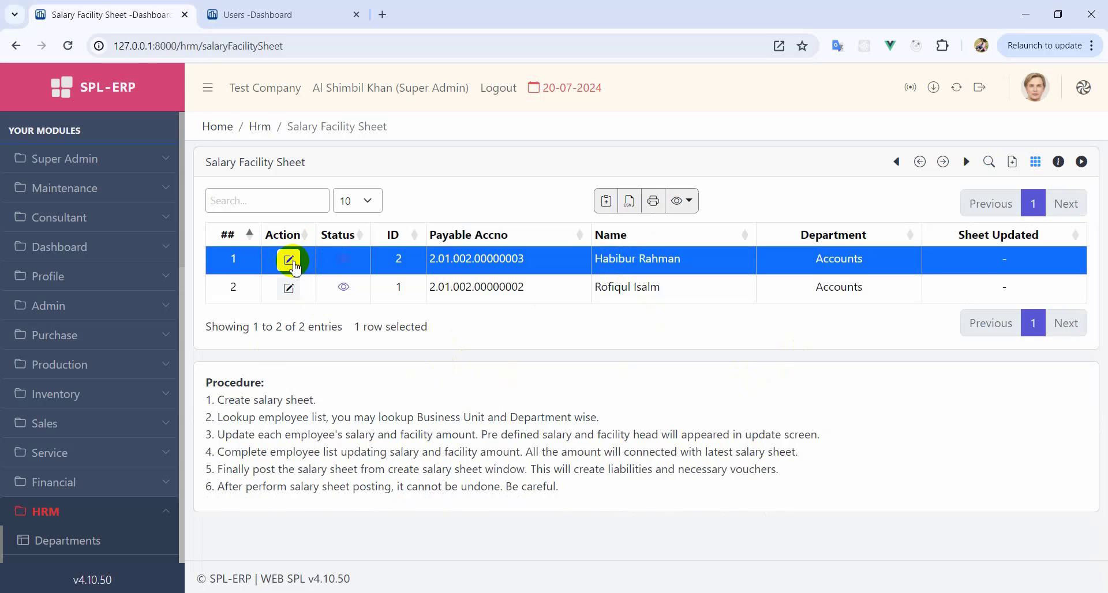
- Enter 20000 as employee ID 2's Salary Gross addition and leave the deduction empty
click(289, 261)
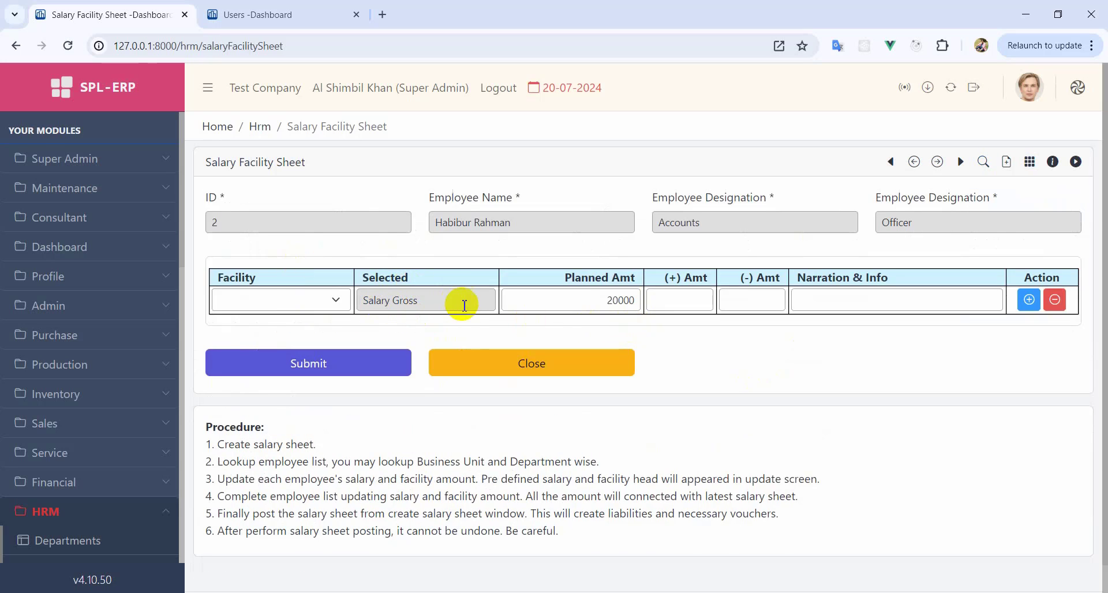
click(710, 303)
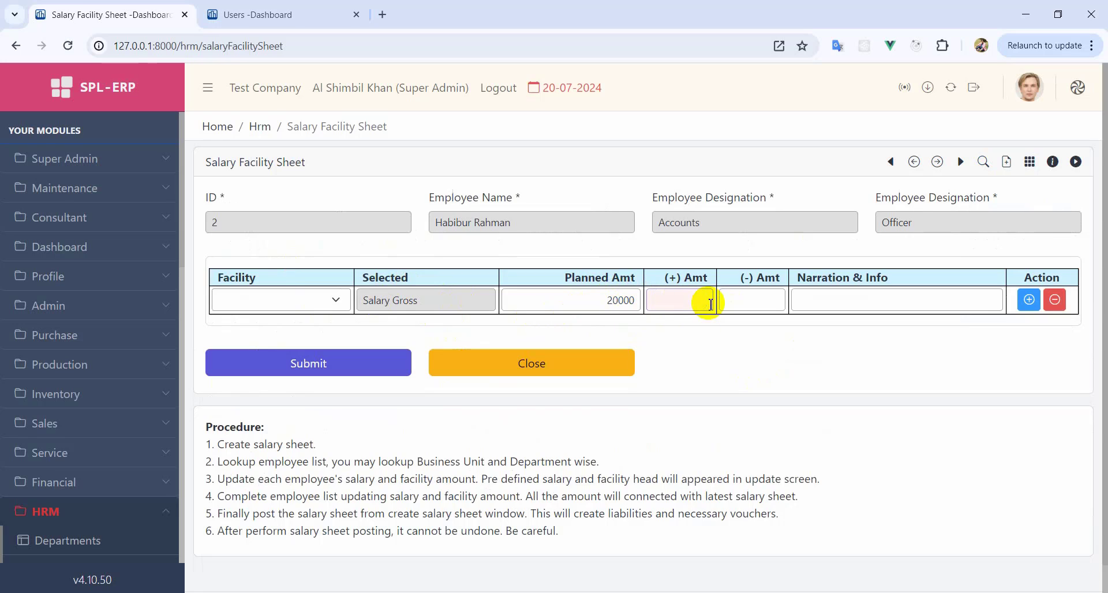
text(20000)
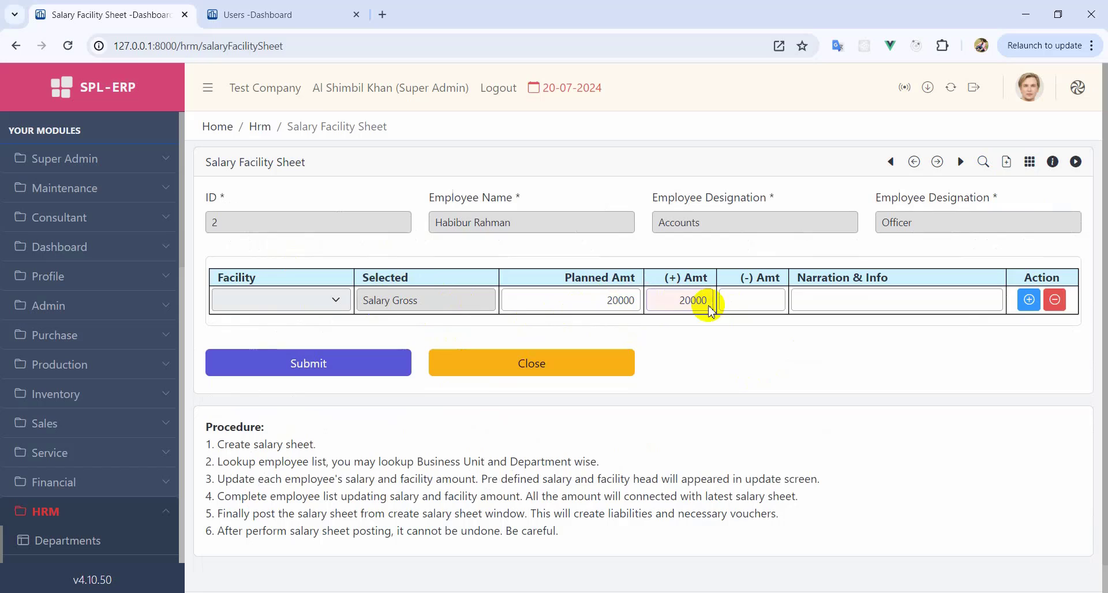
click(730, 359)
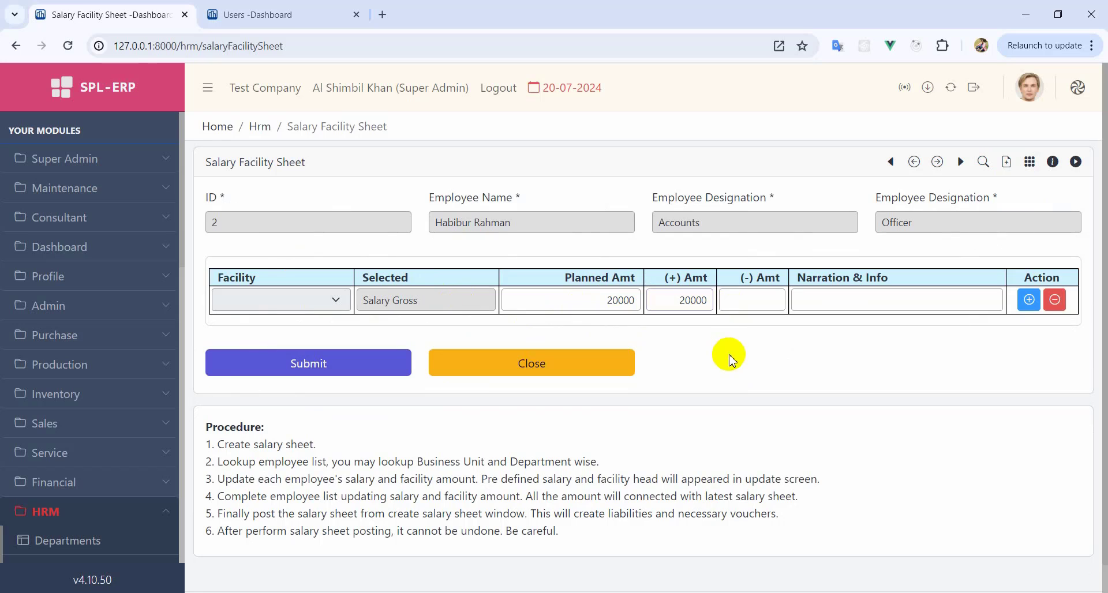
click(761, 303)
click(827, 367)
double_click(750, 304)
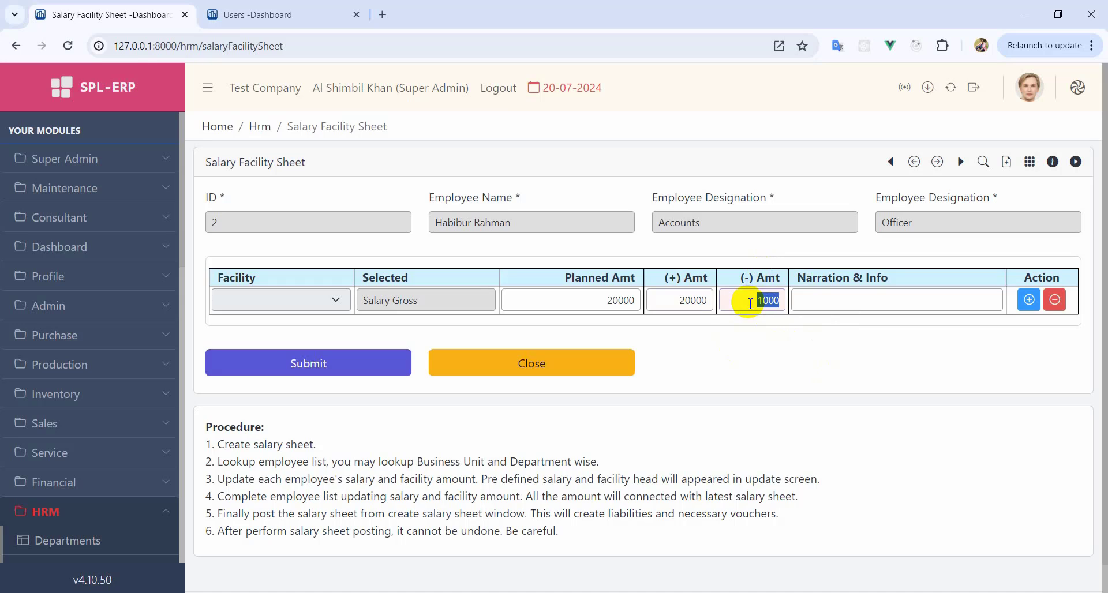
key(BackSpace)
click(745, 342)
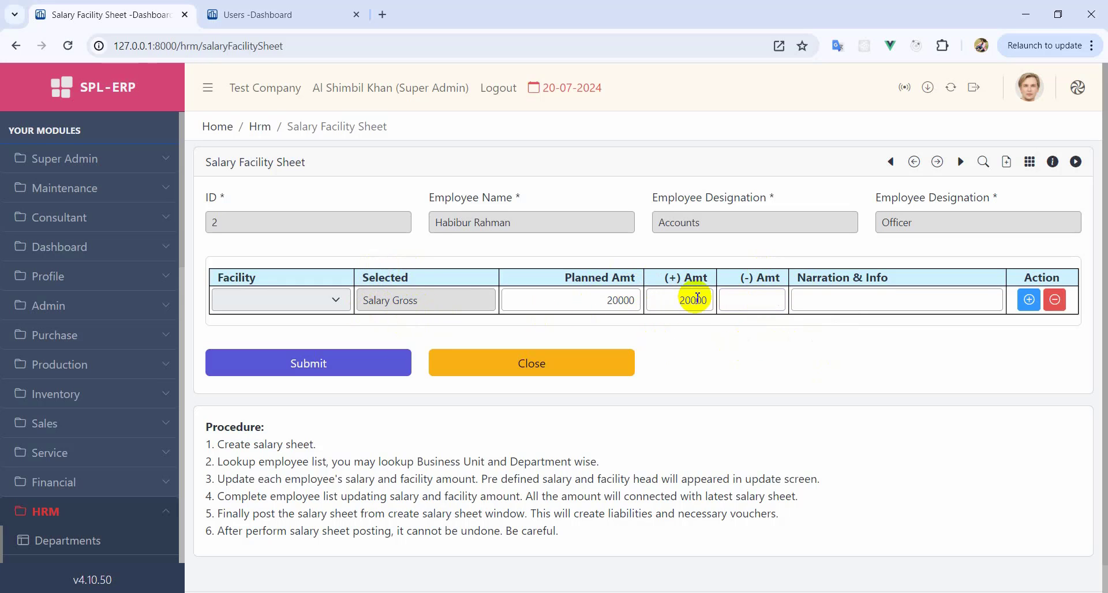
- Discard an extra Overtime row, add narration 'na', and save employee ID 2's salary entries
click(1028, 299)
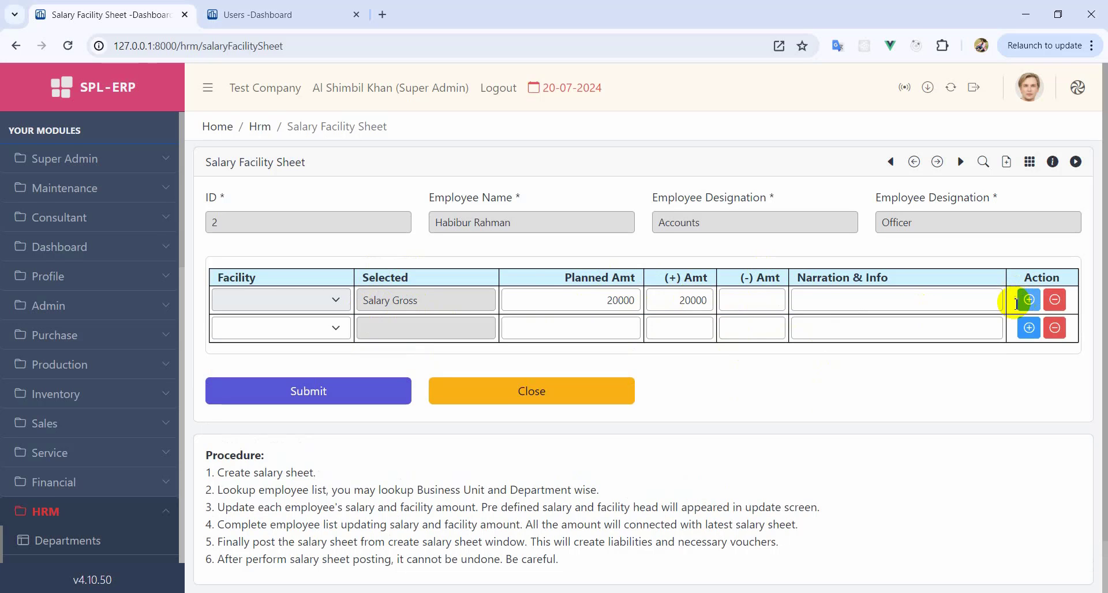
click(330, 327)
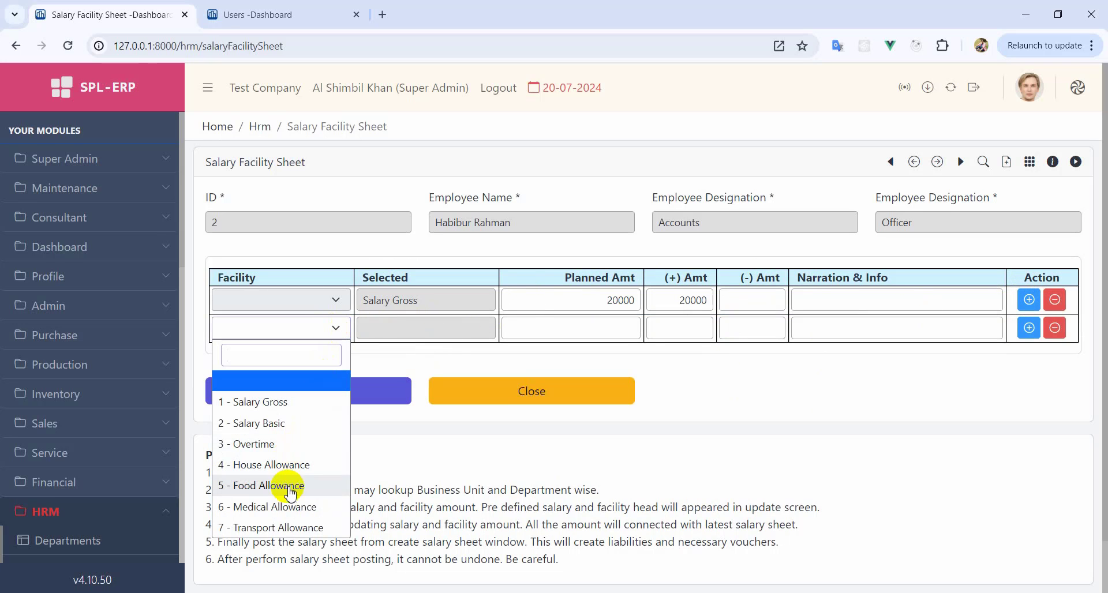
click(267, 450)
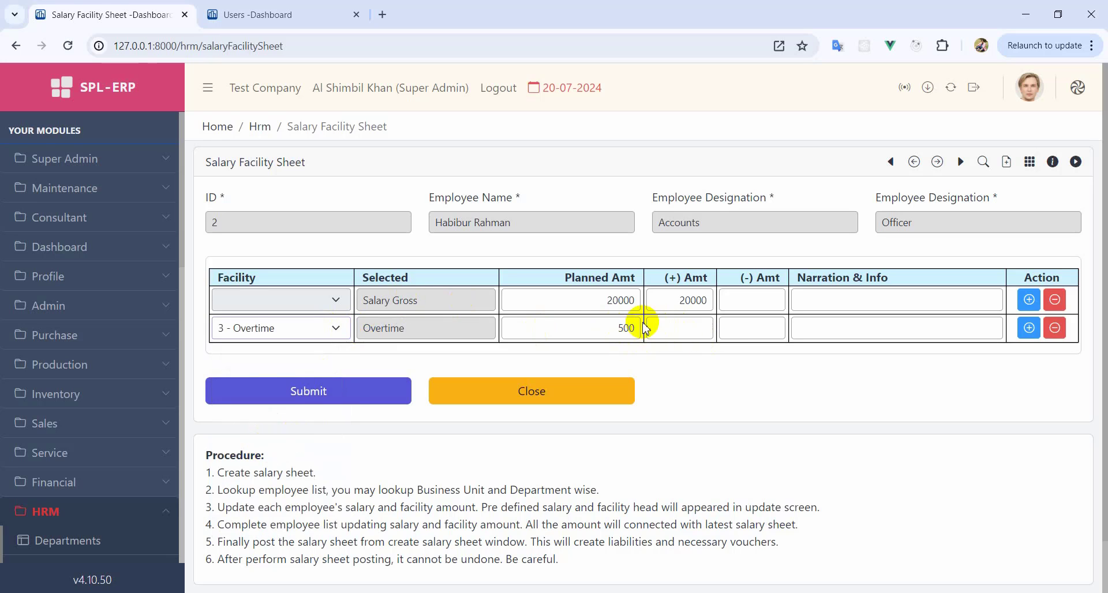
click(1054, 328)
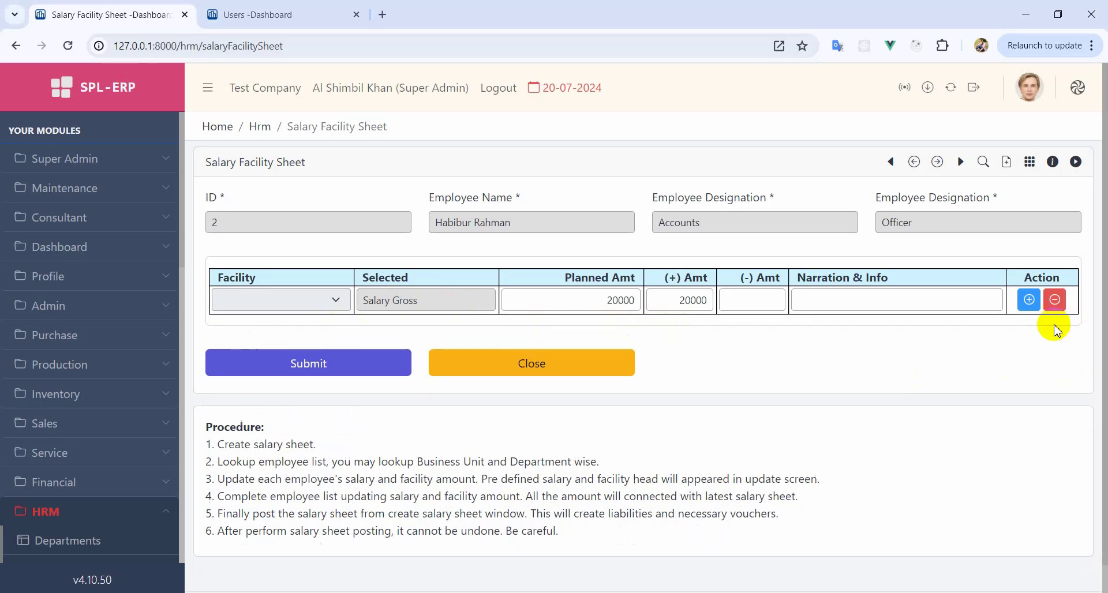
click(832, 299)
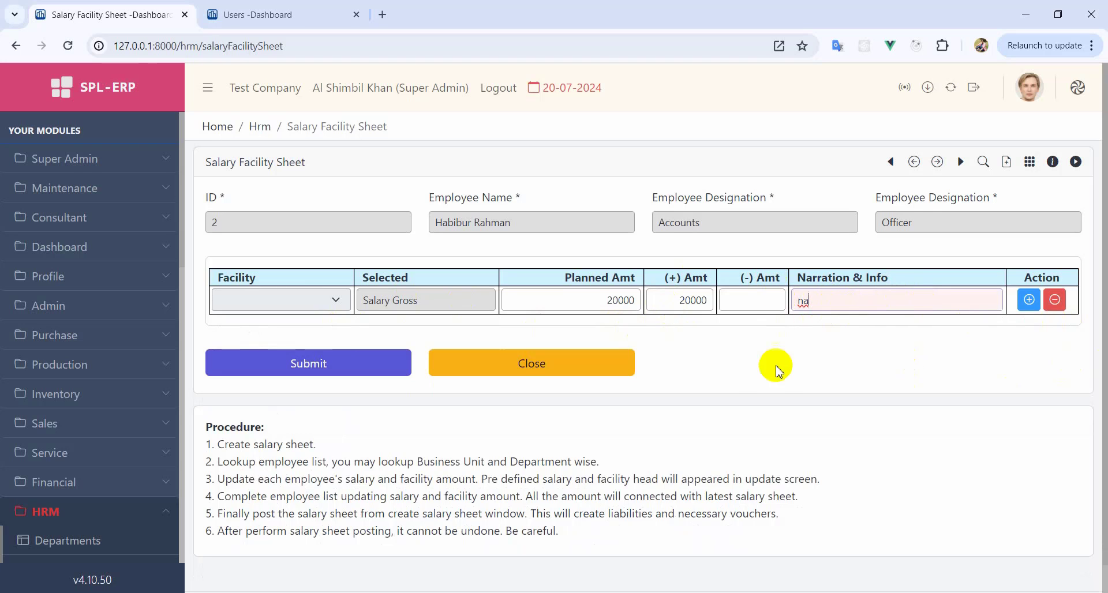
click(309, 365)
click(508, 353)
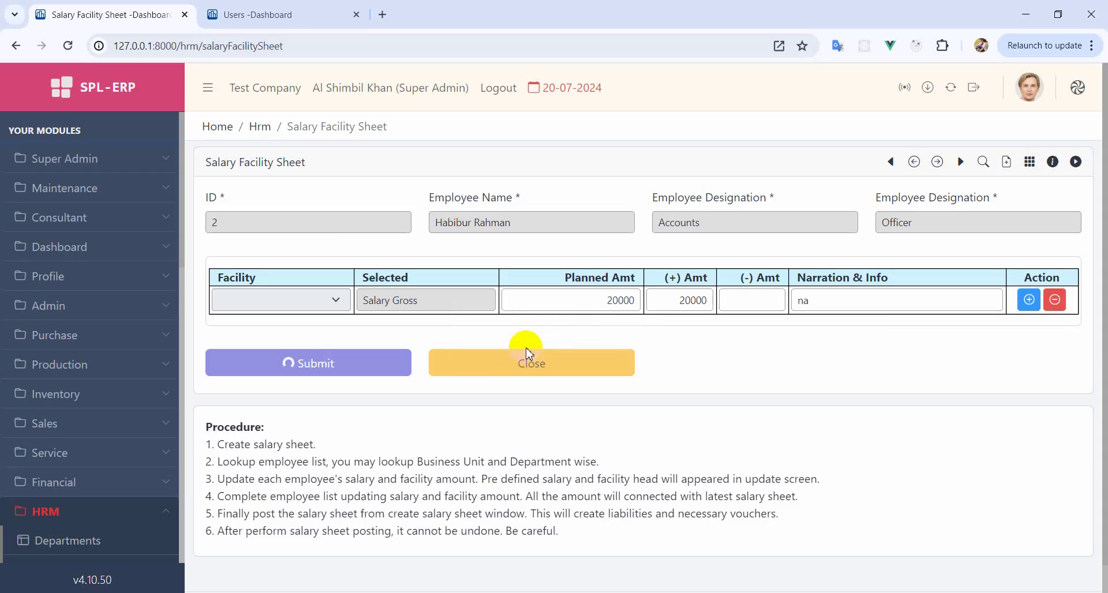
click(521, 414)
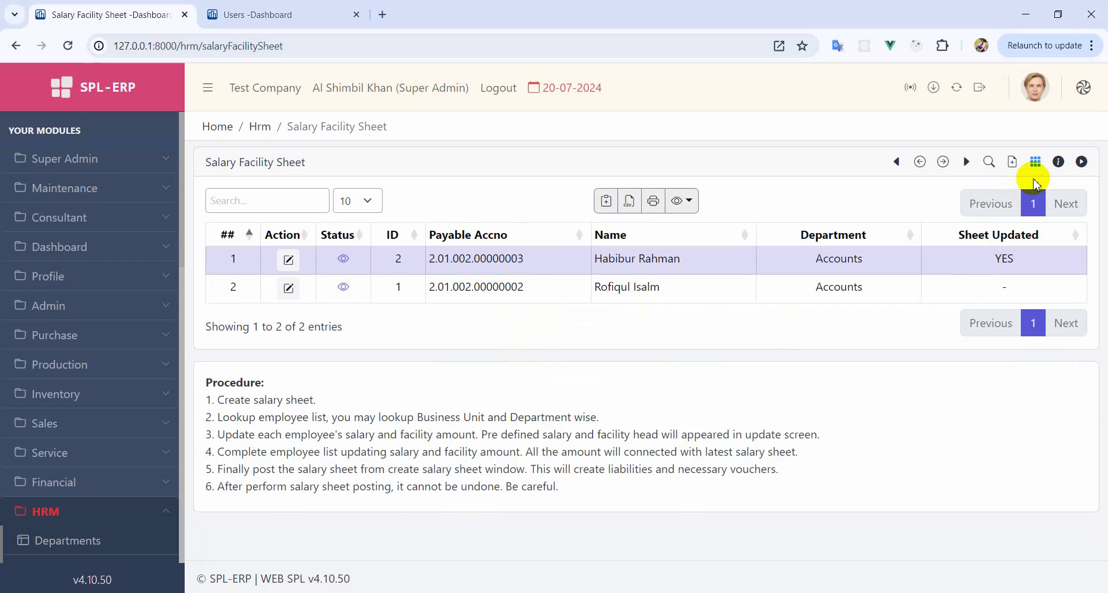
click(557, 294)
- Enter Transport 3000, Medical 2000 and Food 2000 for employee ID 1, with a 500 Food deduction
click(288, 288)
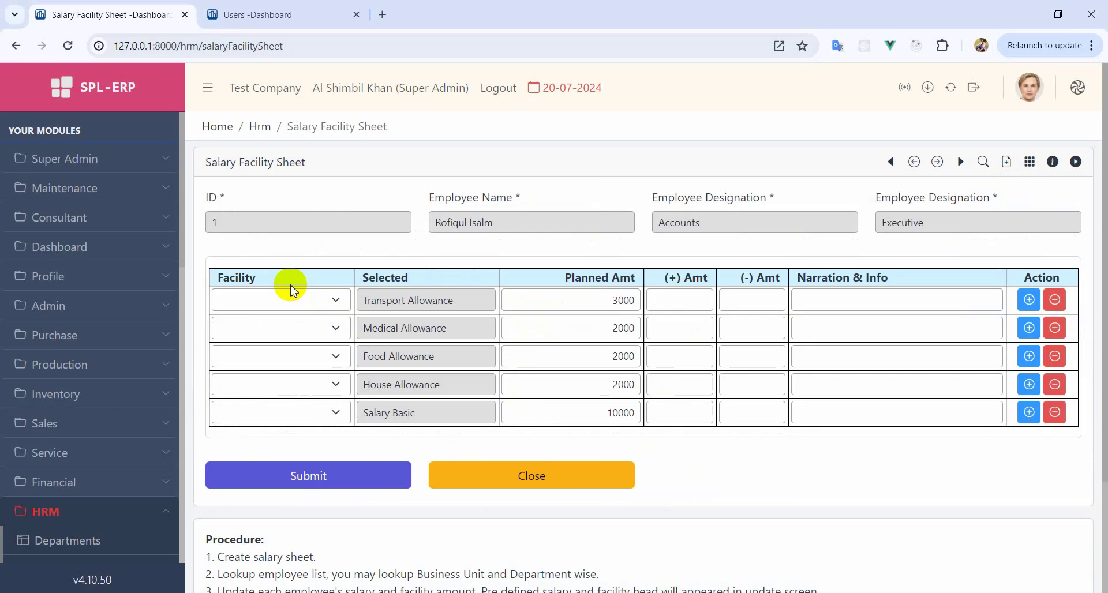
click(686, 300)
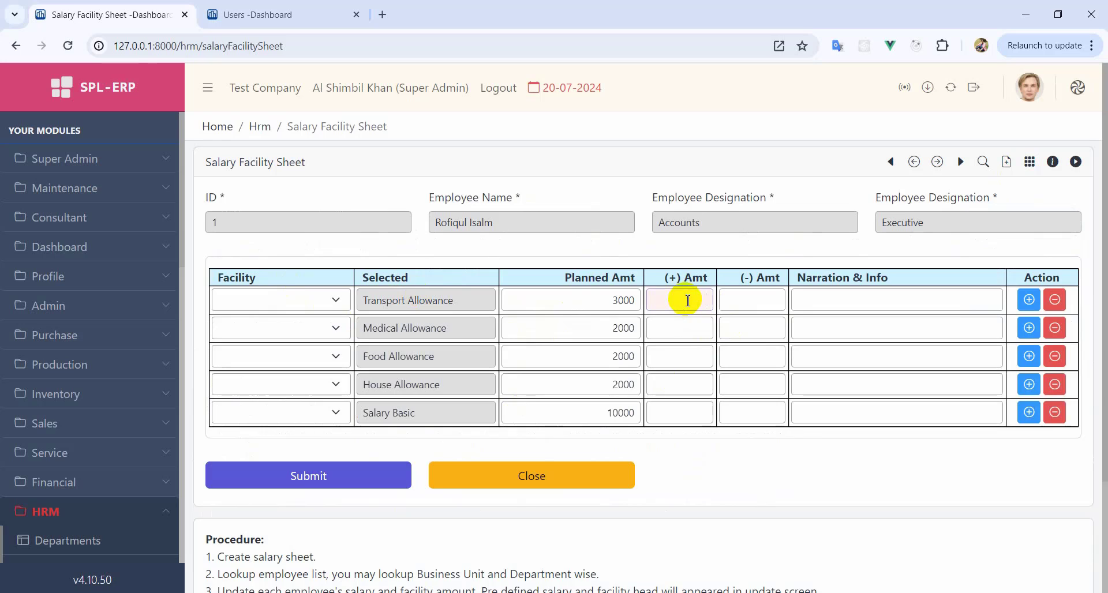
text(3000)
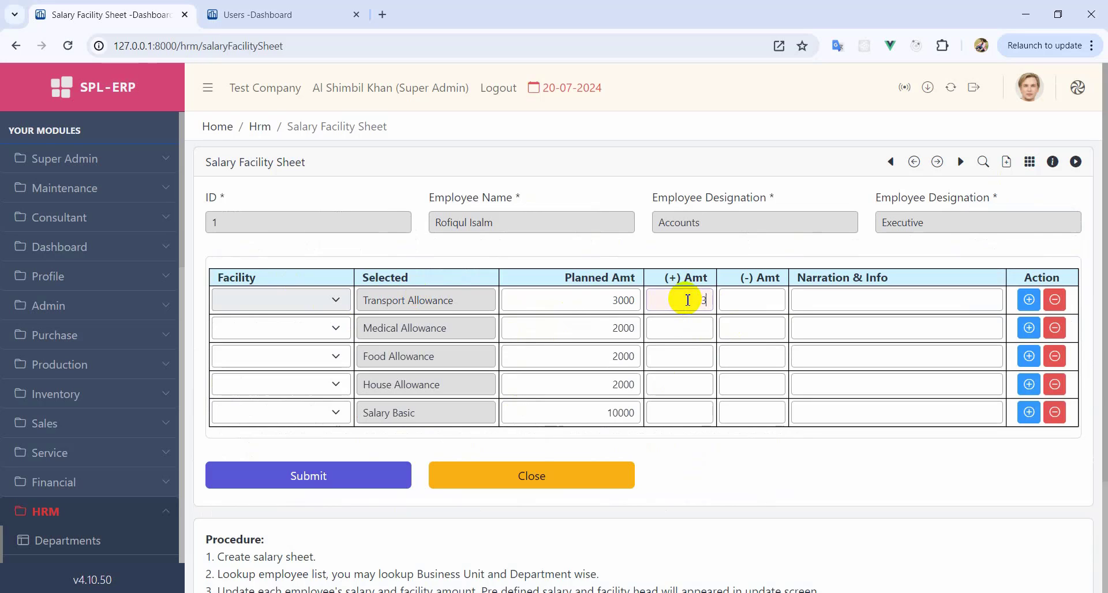
click(694, 333)
text(2000)
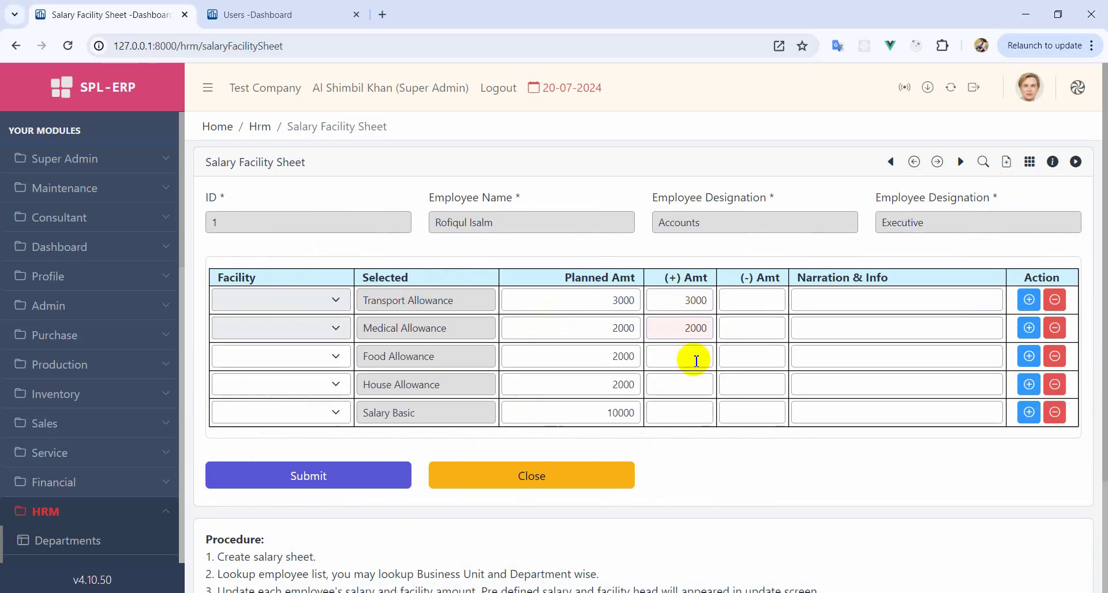
click(697, 367)
text(20)
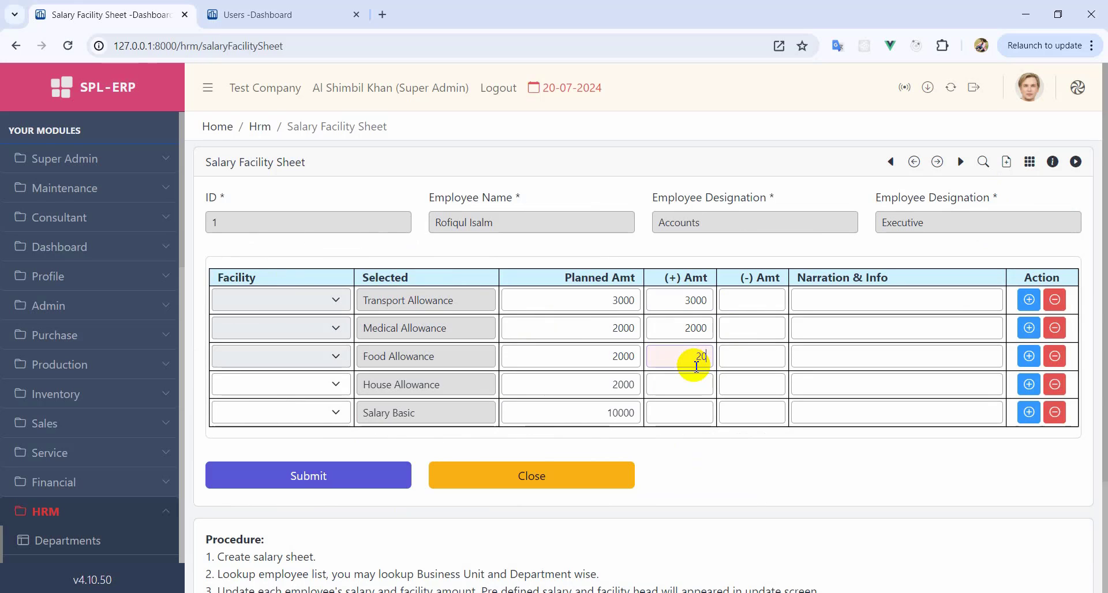
text(00)
click(760, 362)
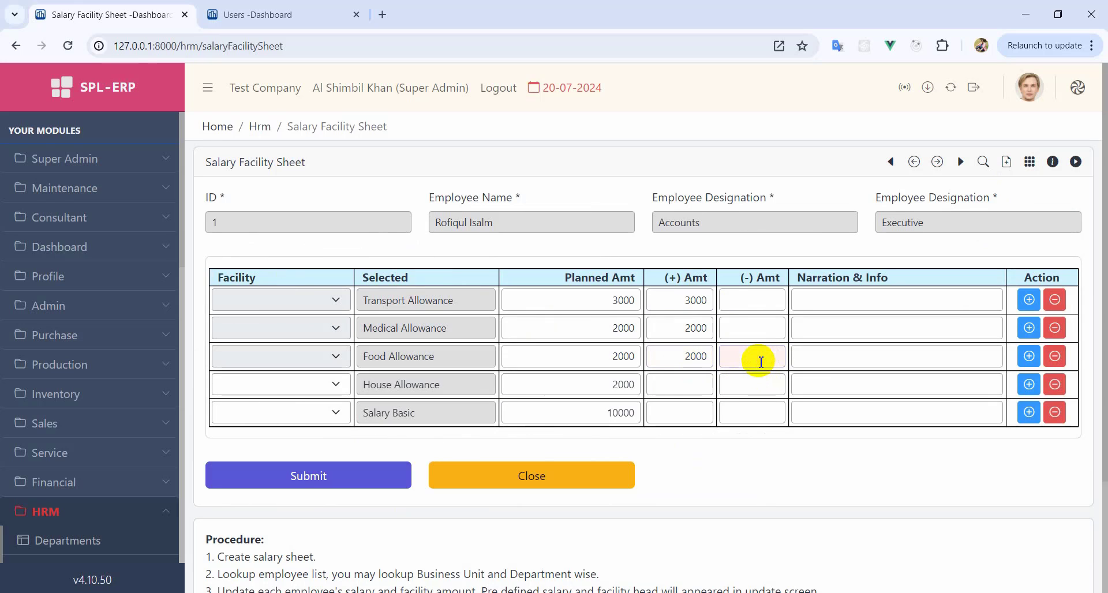
- Enter House Allowance 2000 and Salary Basic 10000, then save employee ID 1's sheet
click(696, 384)
text(200)
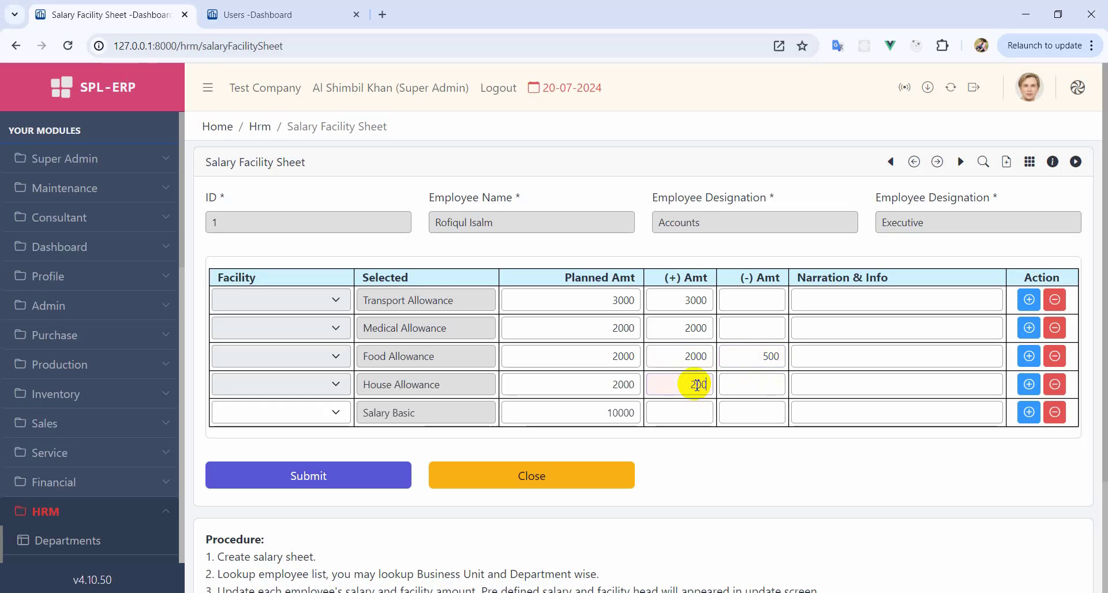
text(0)
click(698, 408)
text(100)
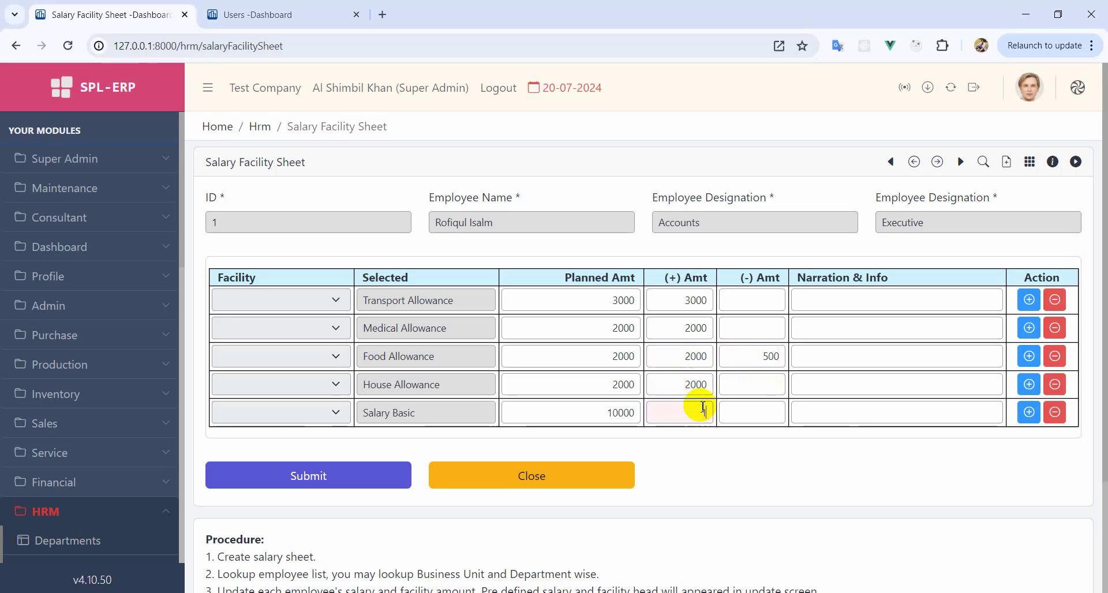
text(00)
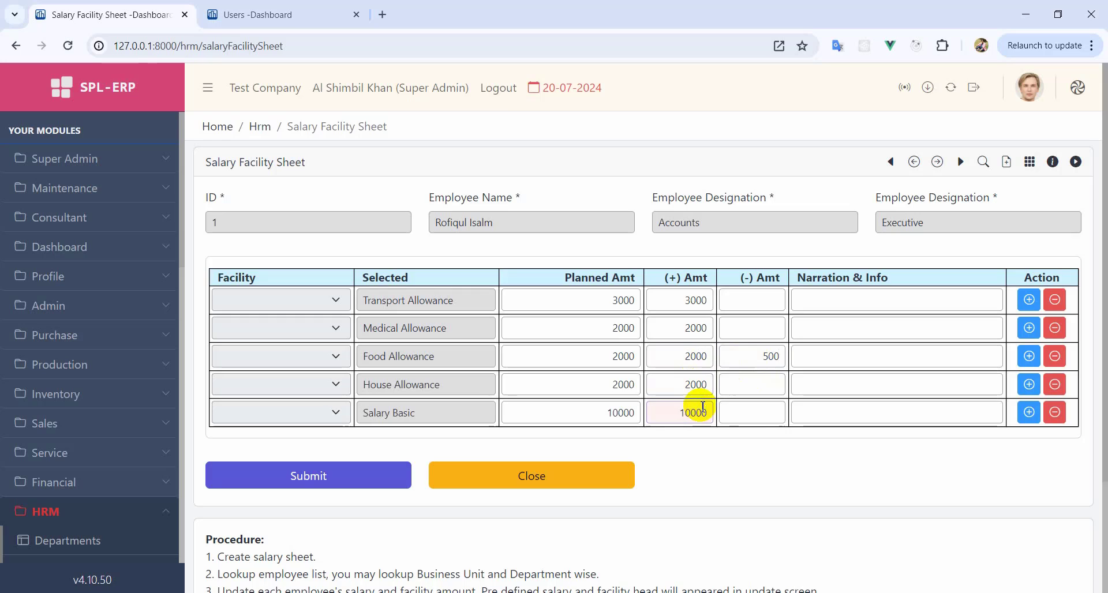
click(750, 414)
click(834, 416)
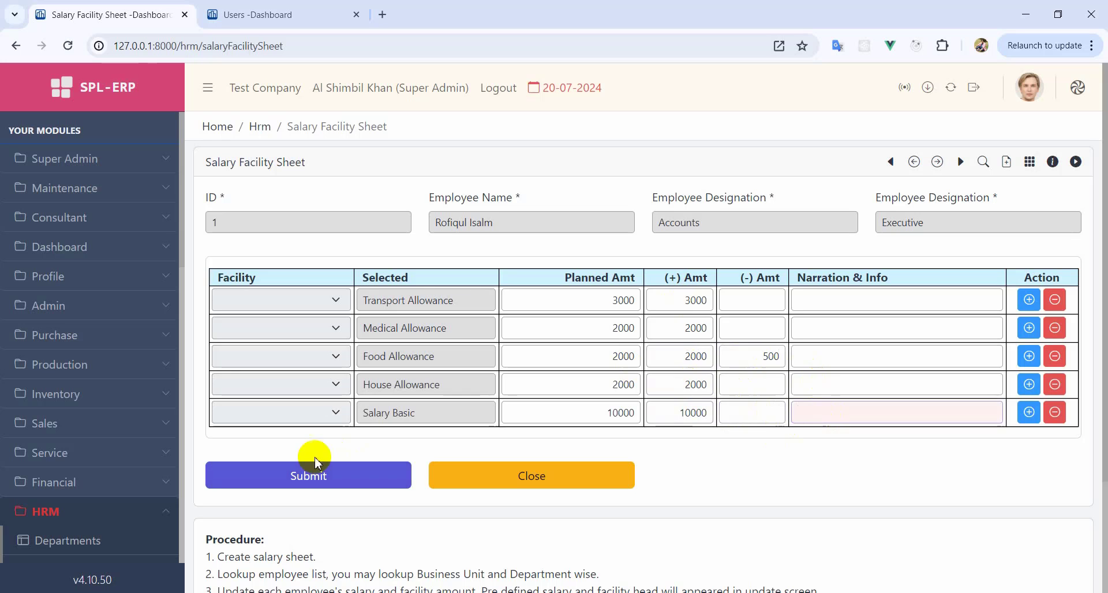
click(312, 476)
click(544, 349)
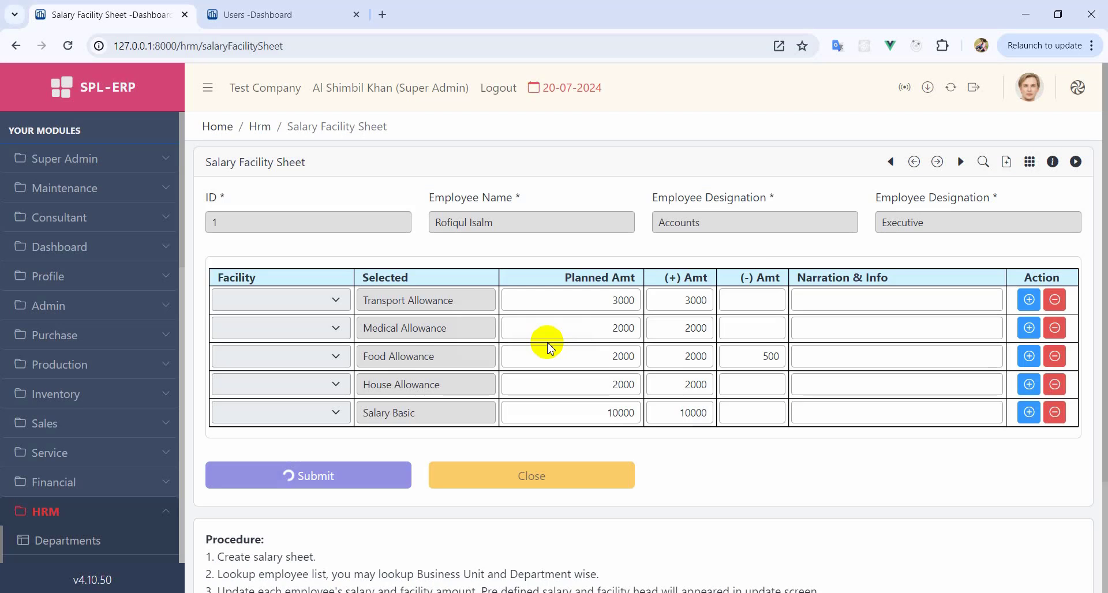
click(581, 526)
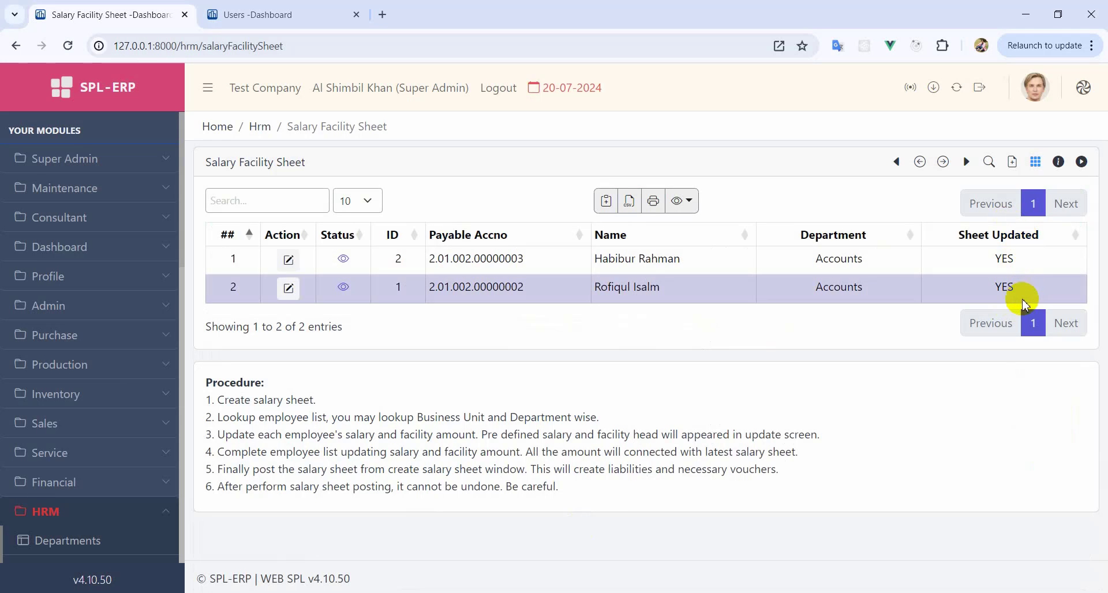
- Post the June-2024 salary sheet and go to the bulk salary sheet report
click(1006, 254)
click(1009, 289)
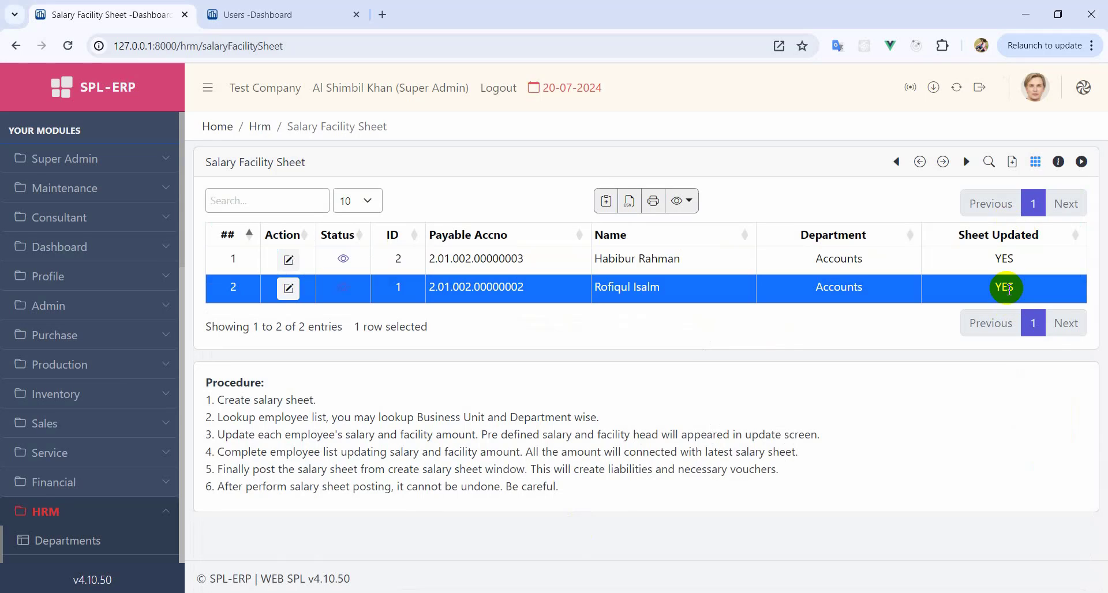
click(1003, 258)
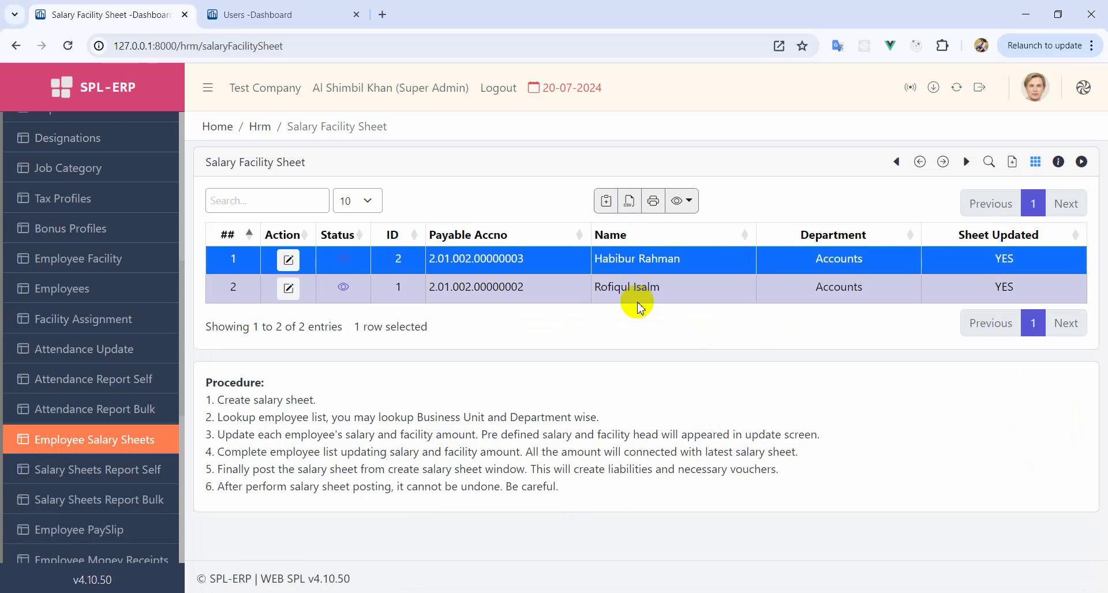
click(1012, 161)
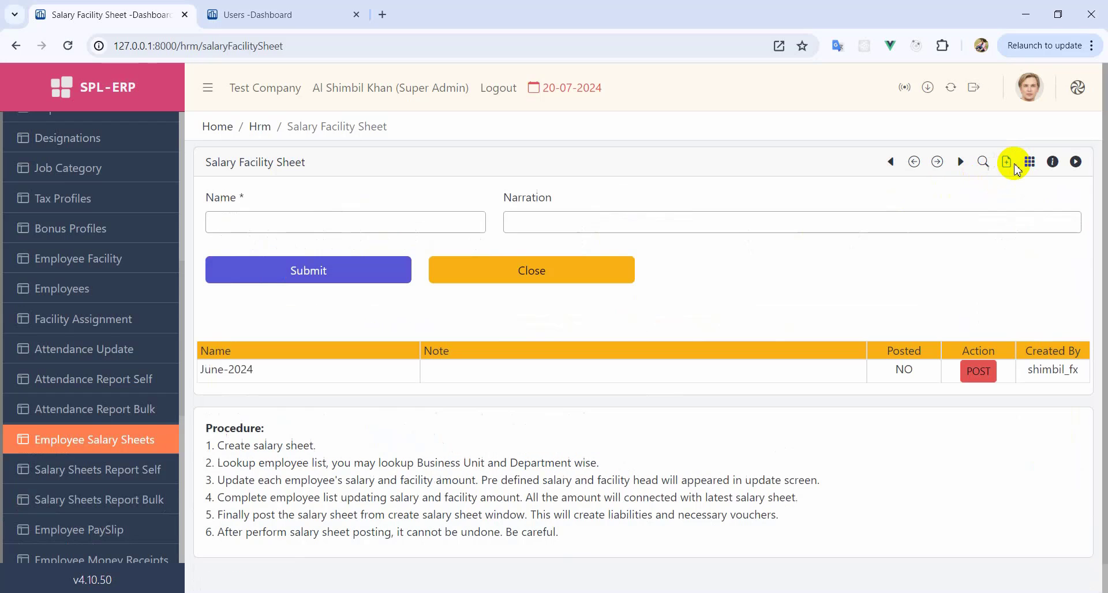
click(977, 373)
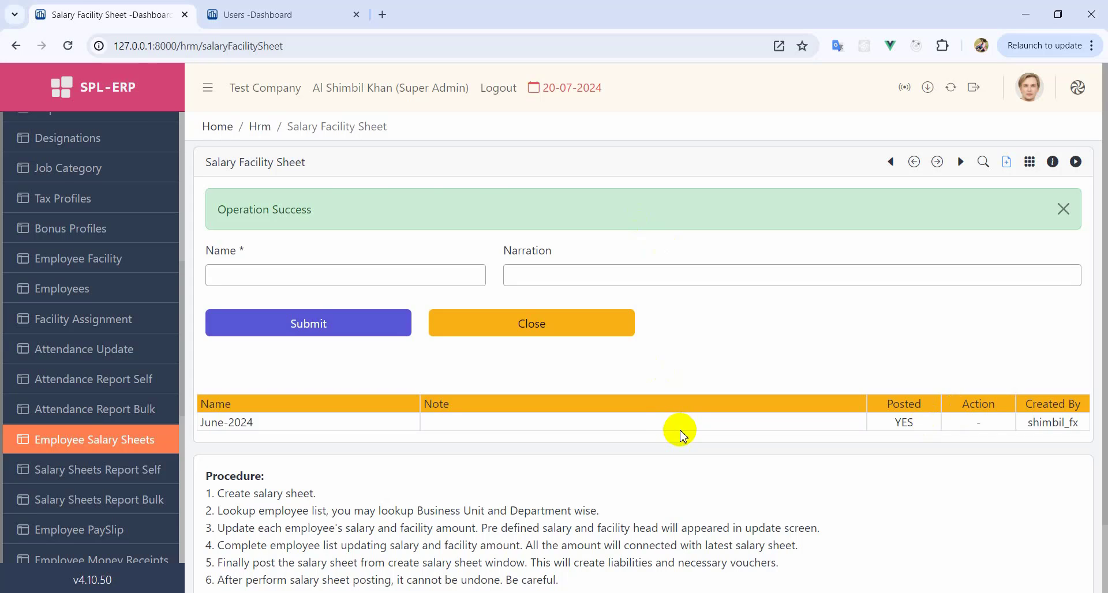
click(60, 507)
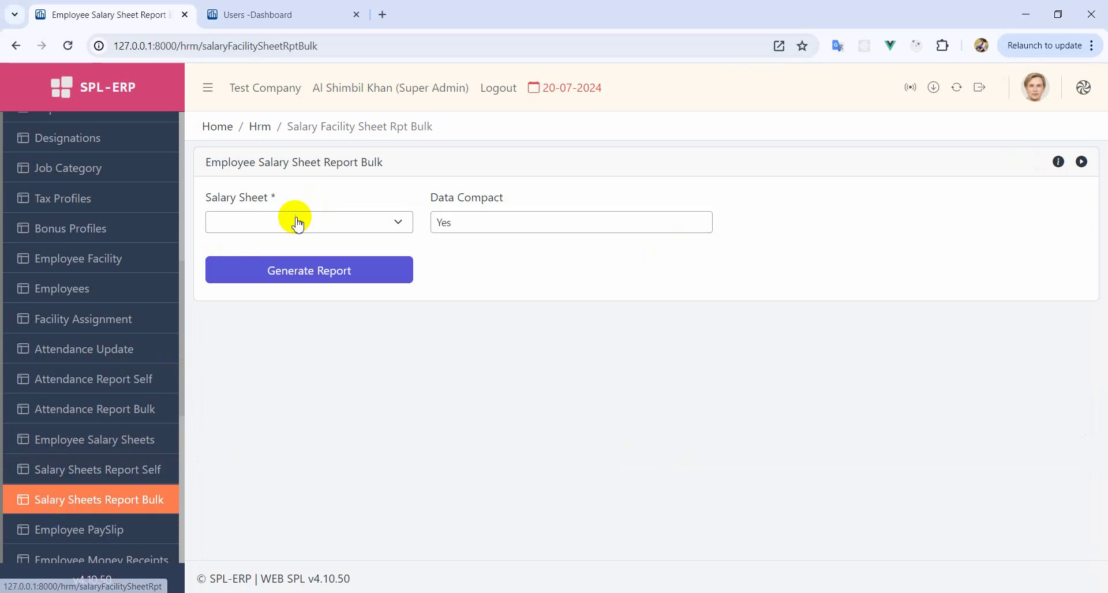
- Generate the June-2024 bulk salary report with Data Compact set to No, full screen
click(292, 224)
click(231, 297)
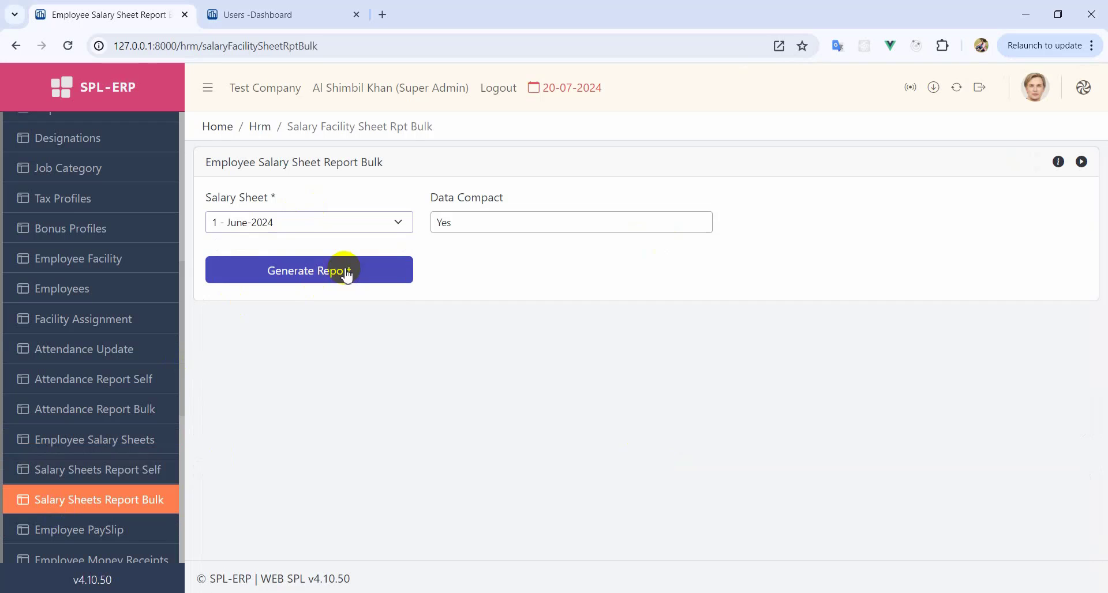
click(488, 222)
click(455, 252)
click(329, 276)
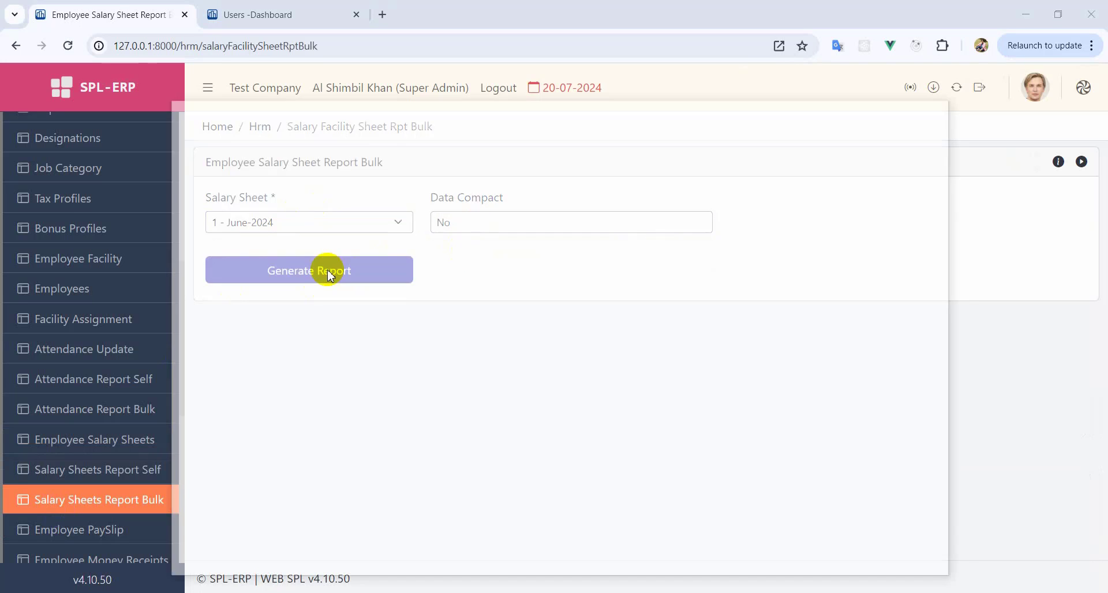
click(908, 107)
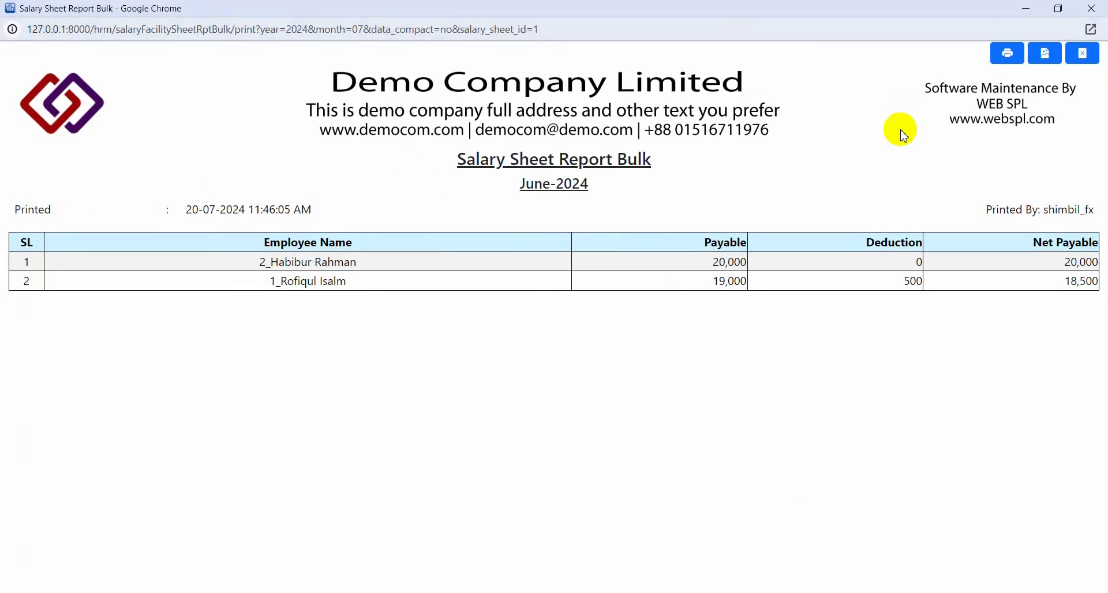
- Check net payables of 18,500 (after a 500 deduction) and 20,000, then close the report
double_click(1080, 281)
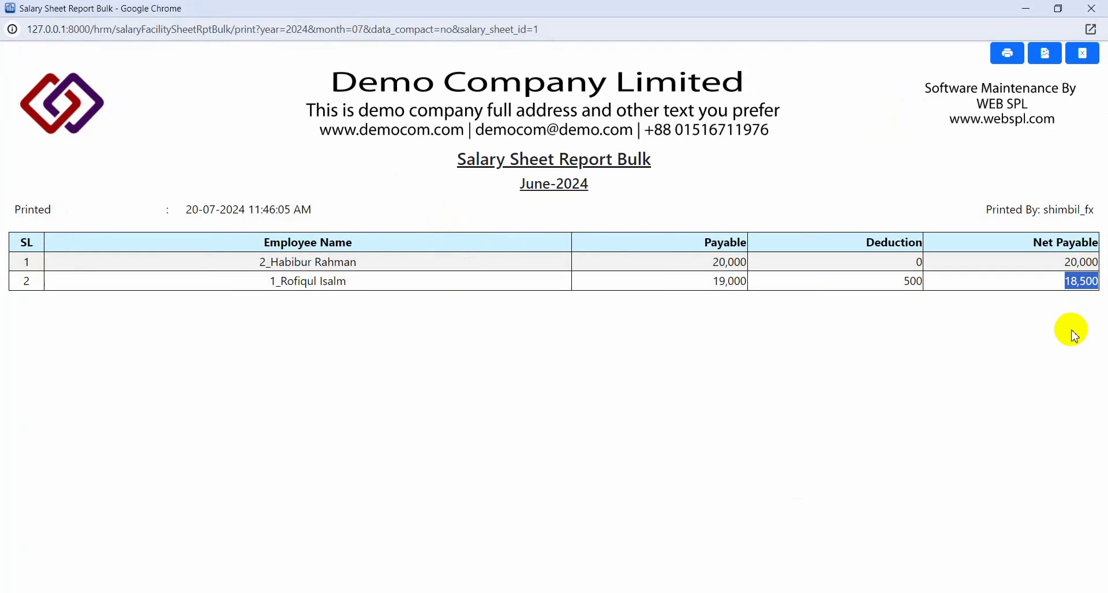
double_click(911, 281)
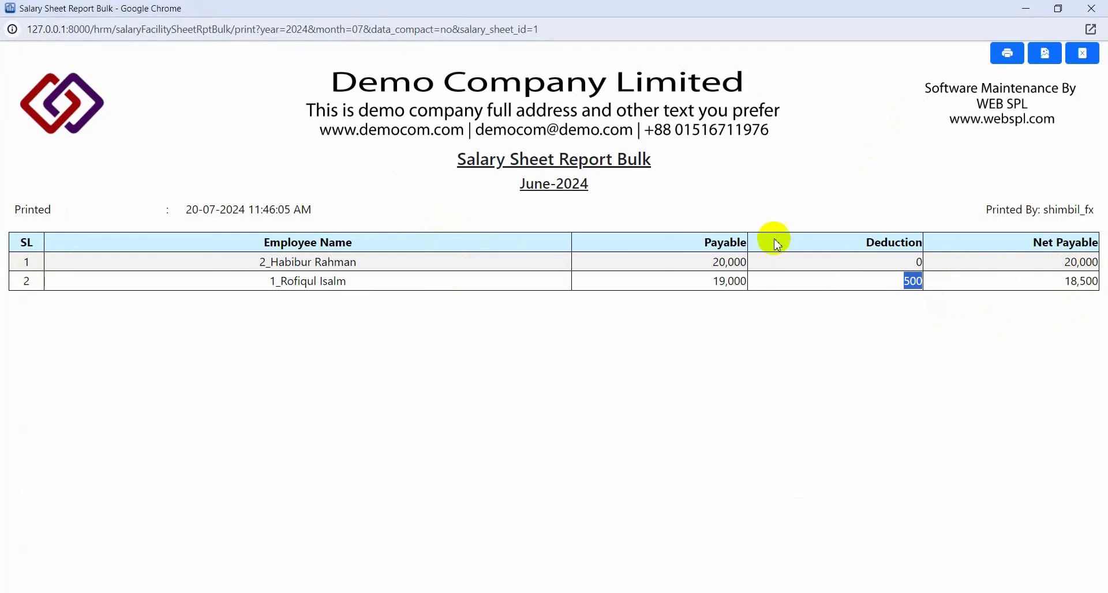
double_click(1083, 267)
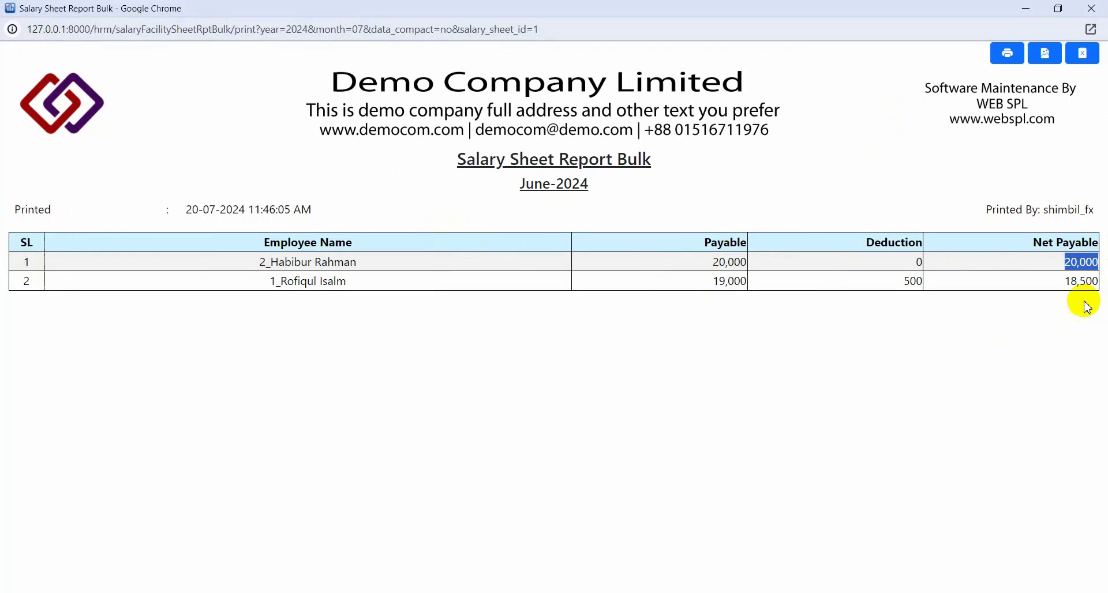
click(1100, 10)
- Start a new pay slip for the employee owed 18,500 against the June-2024 salary sheet
scroll(86, 387, down, 2)
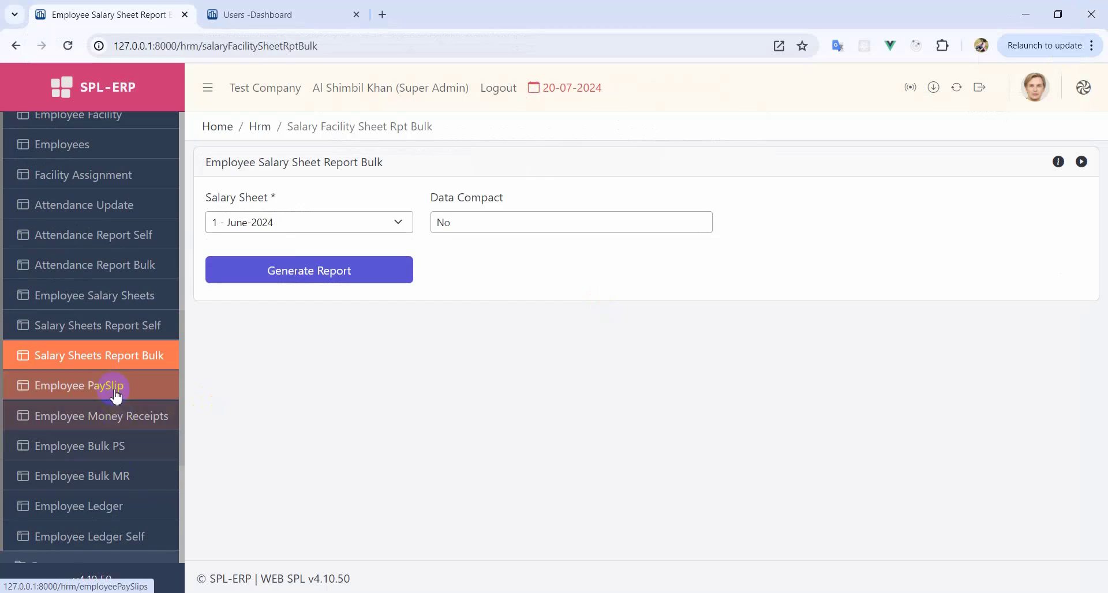
click(123, 423)
click(106, 395)
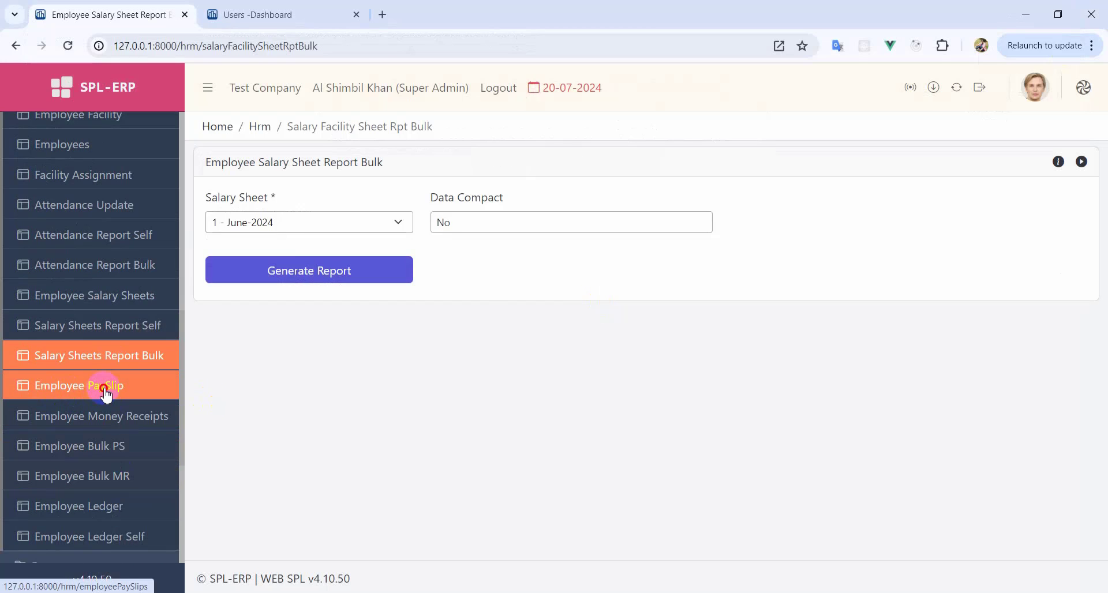
click(1009, 162)
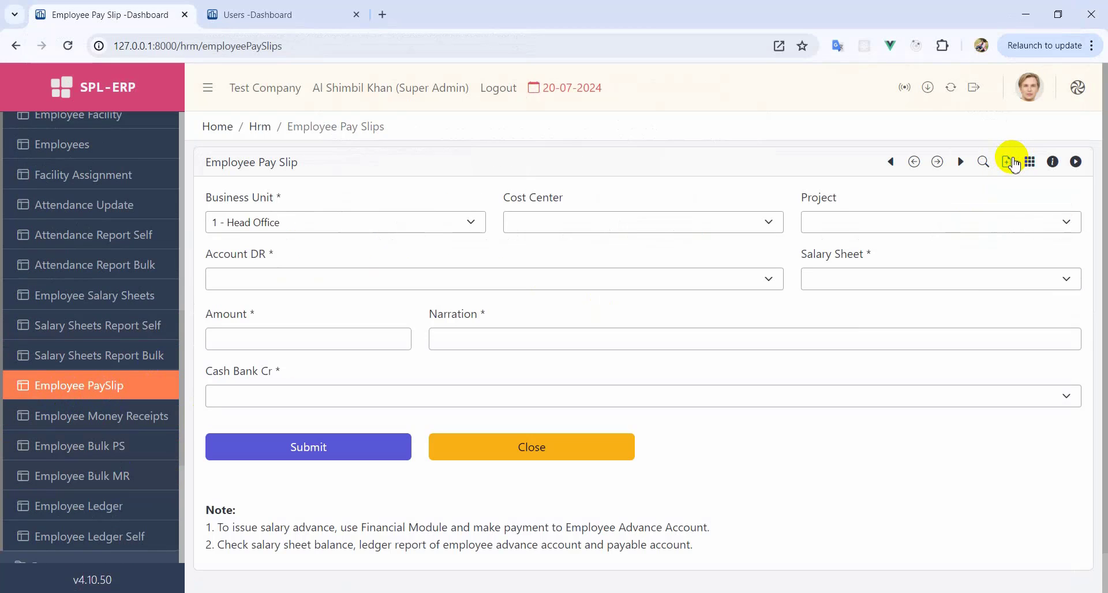
click(285, 279)
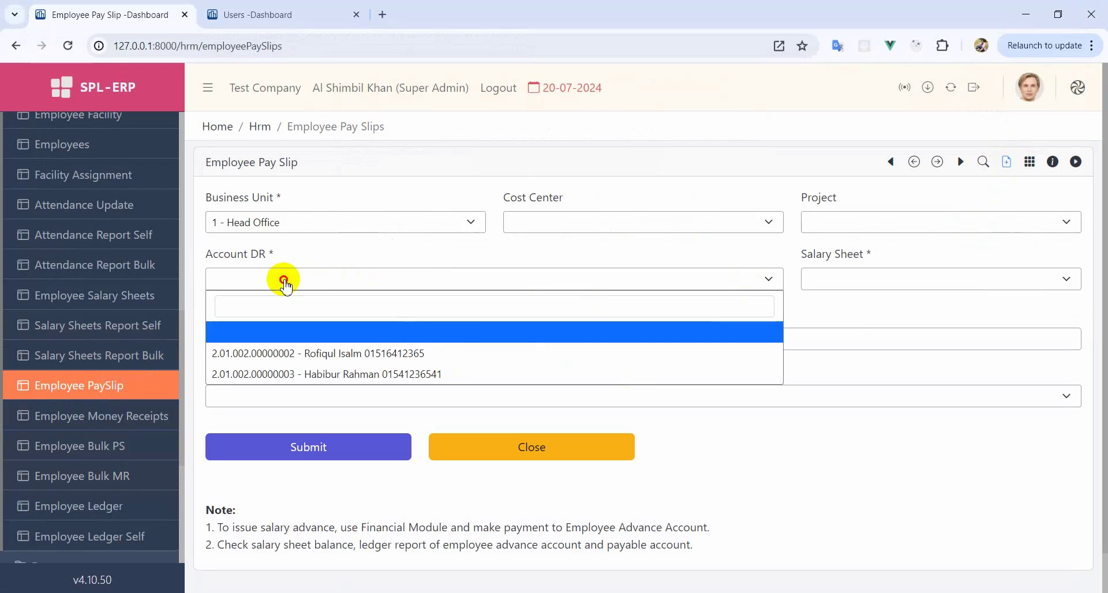
click(334, 353)
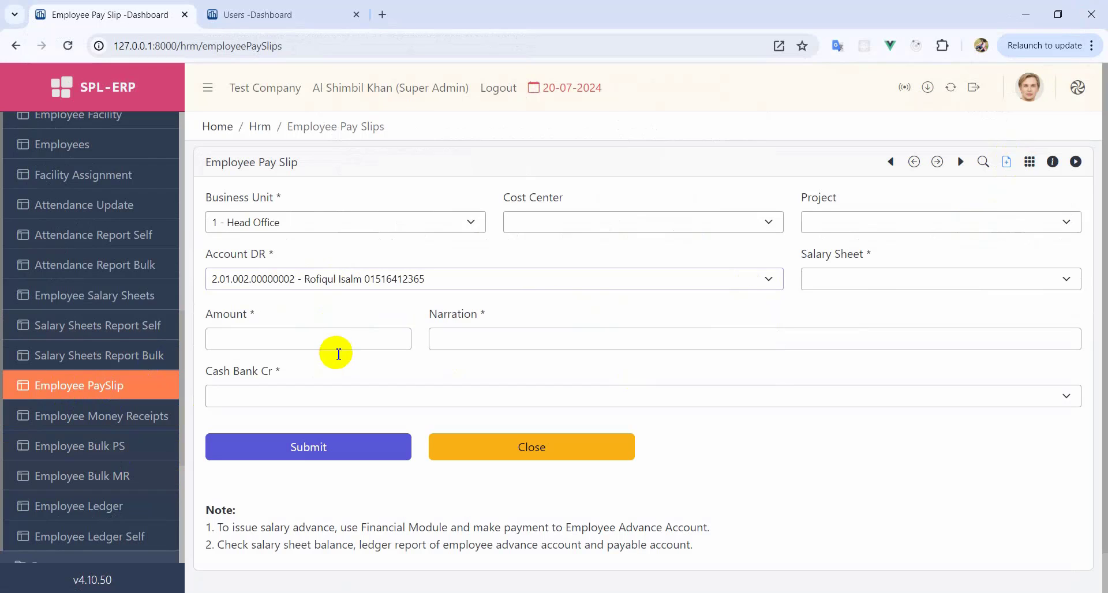
click(839, 282)
click(831, 353)
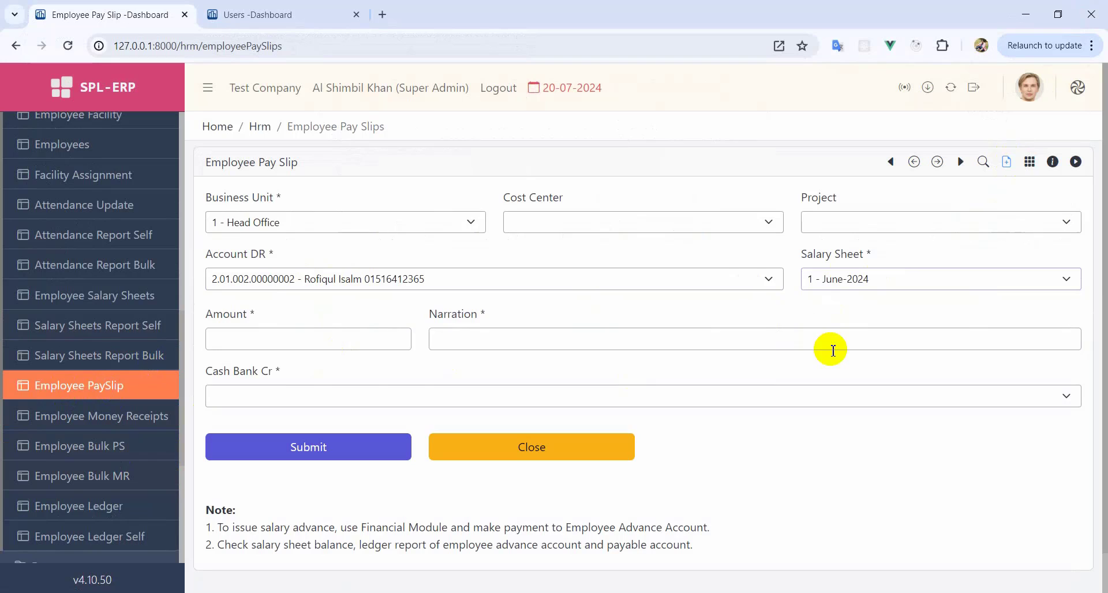
- Enter 18500 with a narration, pay from General Petty Cash, and submit the pay slip
click(278, 341)
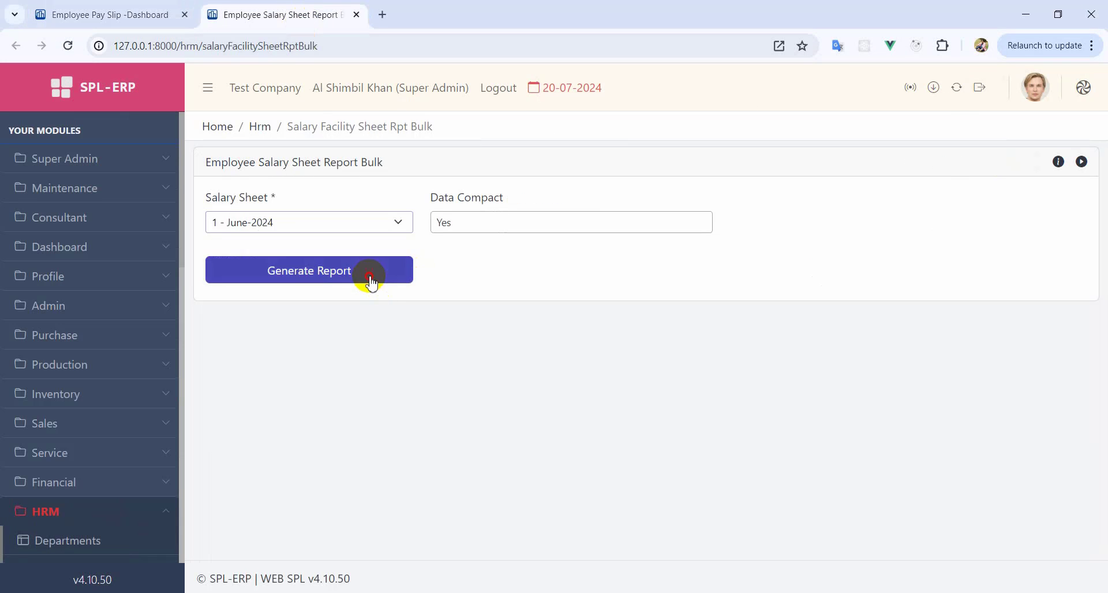
click(366, 278)
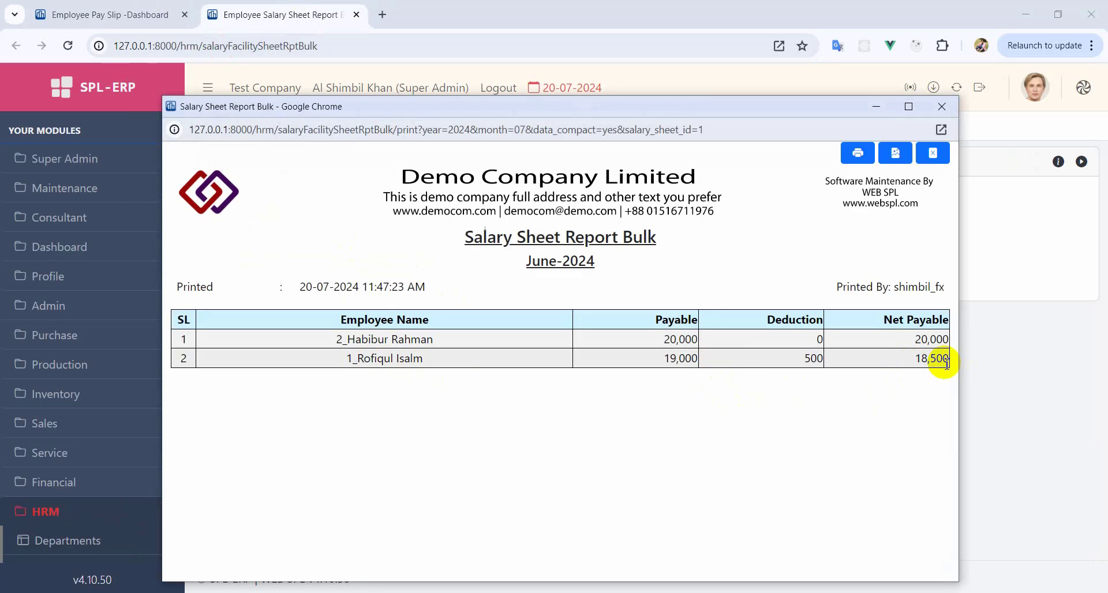
click(92, 13)
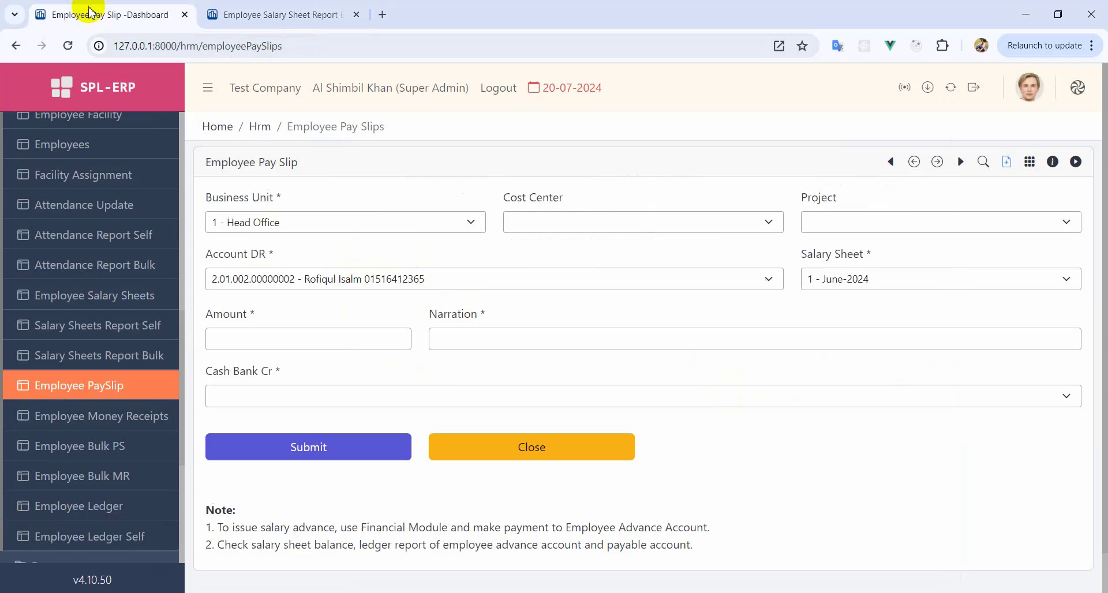
click(304, 338)
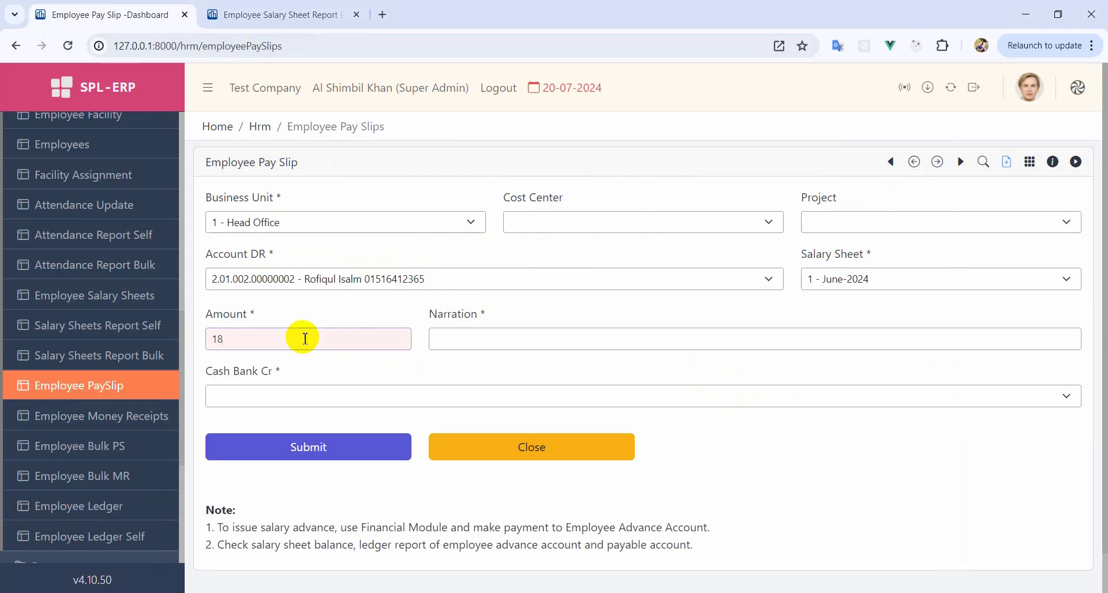
click(474, 339)
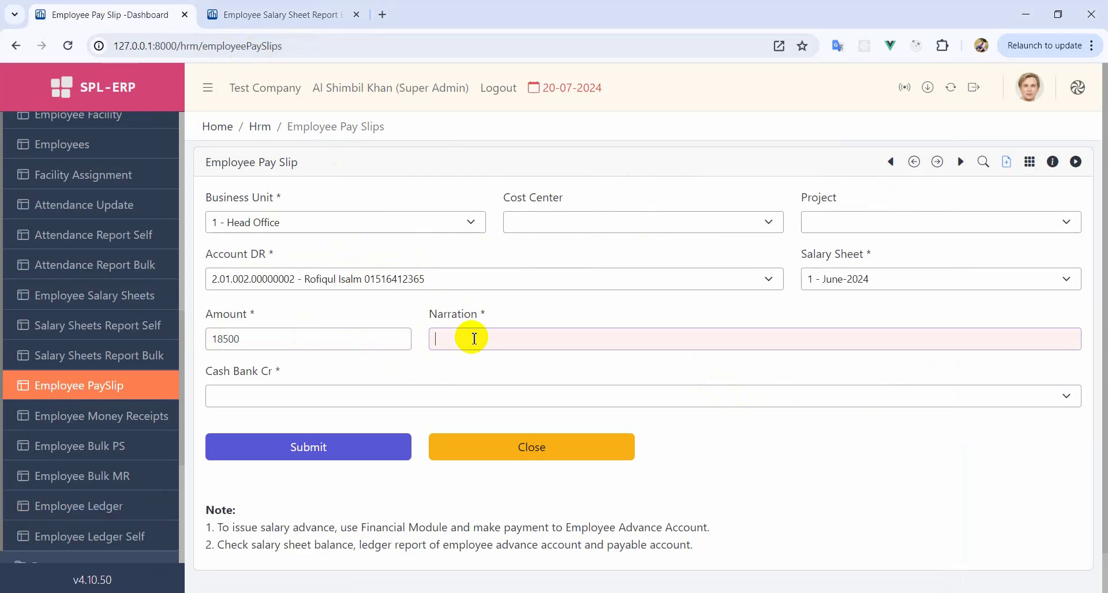
text(Salary pay to Mr. Rofiqul Full Paid June-2024)
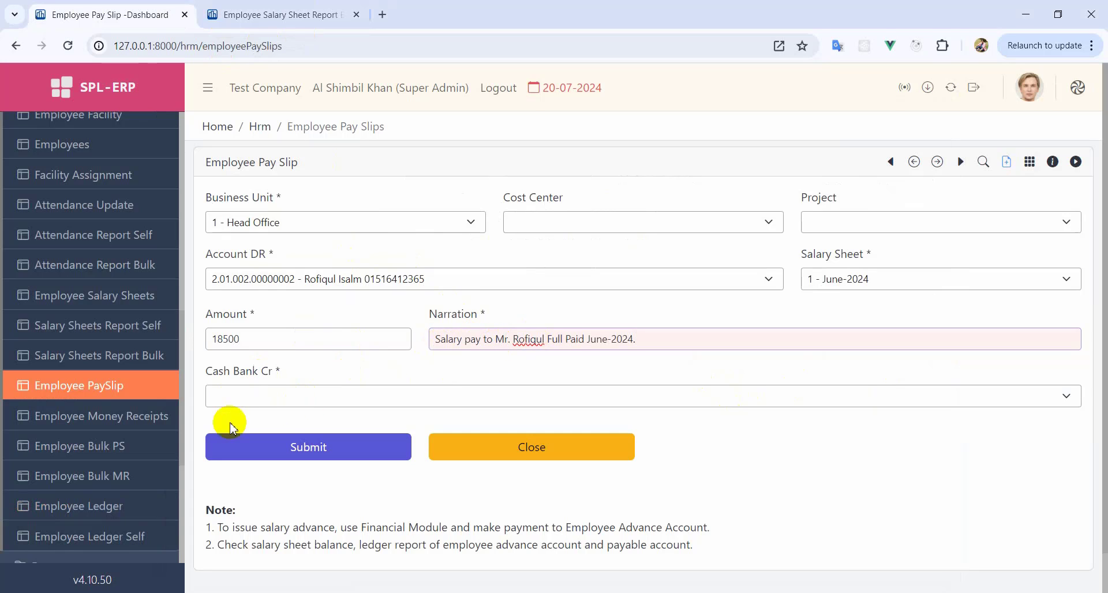
click(249, 396)
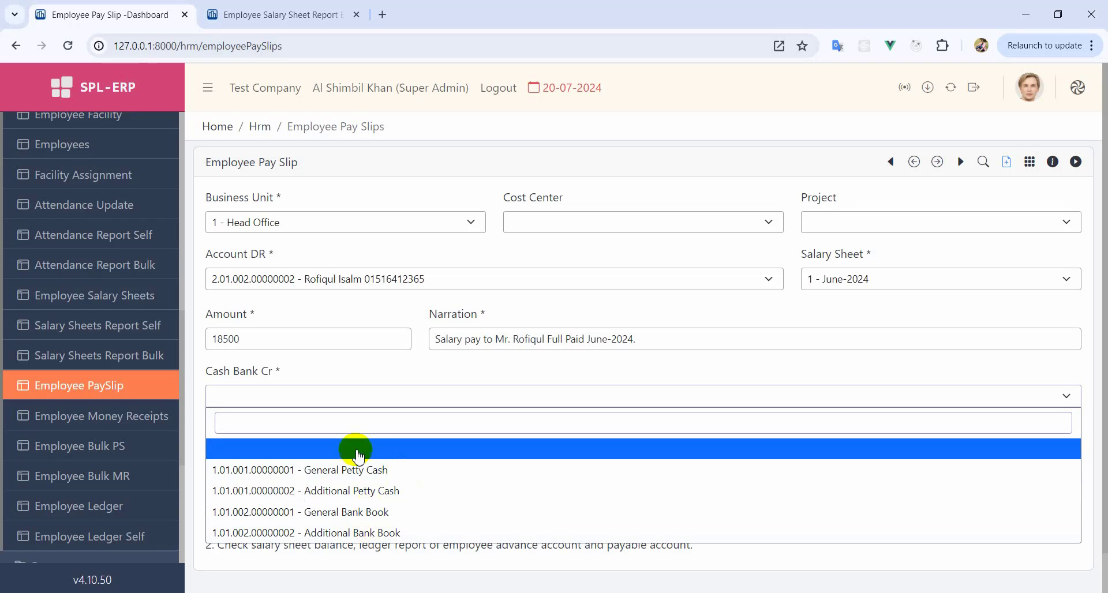
click(374, 470)
click(321, 472)
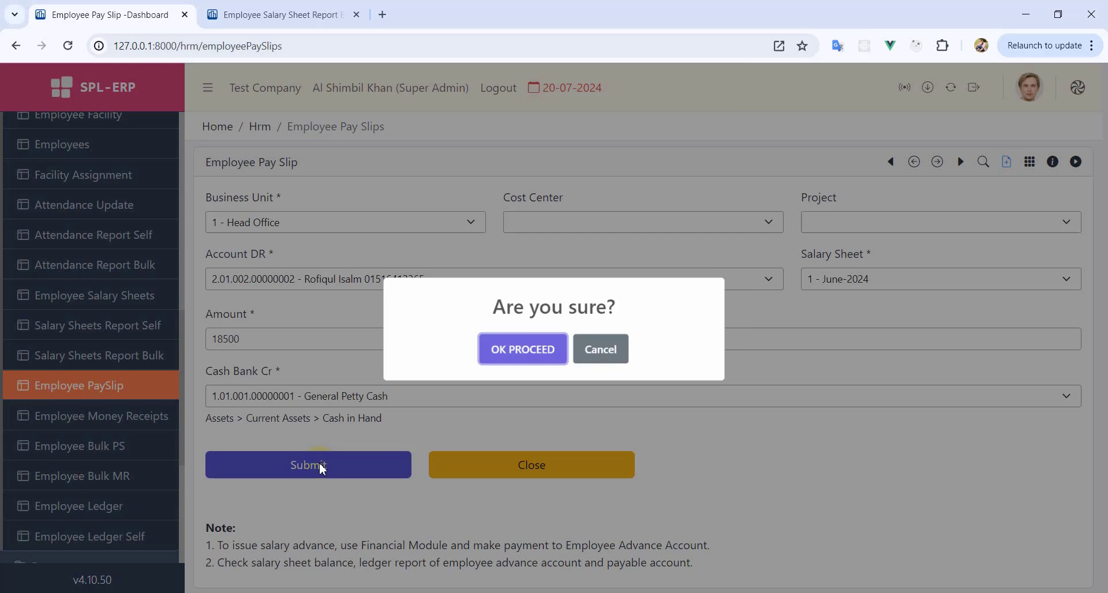
click(521, 349)
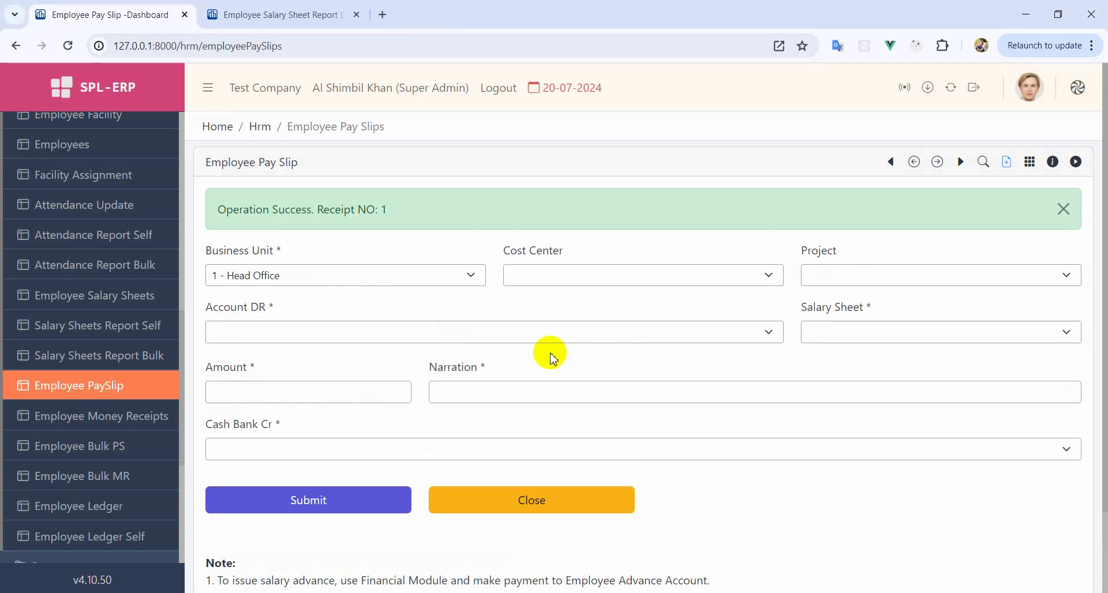
click(306, 13)
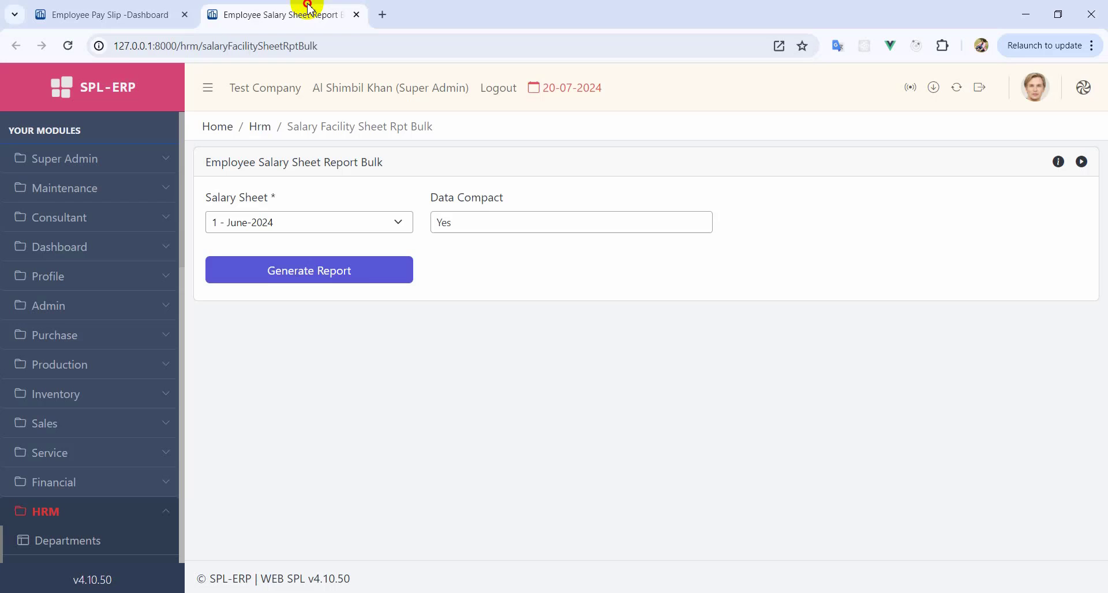
- Review the compact June-2024 report's 20,000 net payable, then return to the pay slip form
click(354, 281)
double_click(925, 339)
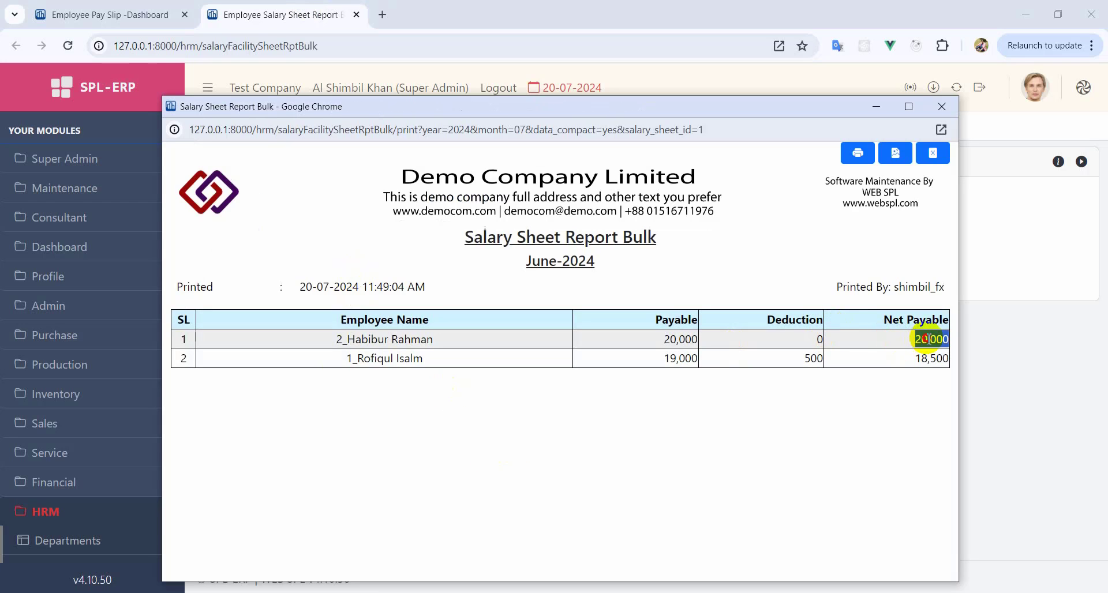
click(942, 107)
click(104, 11)
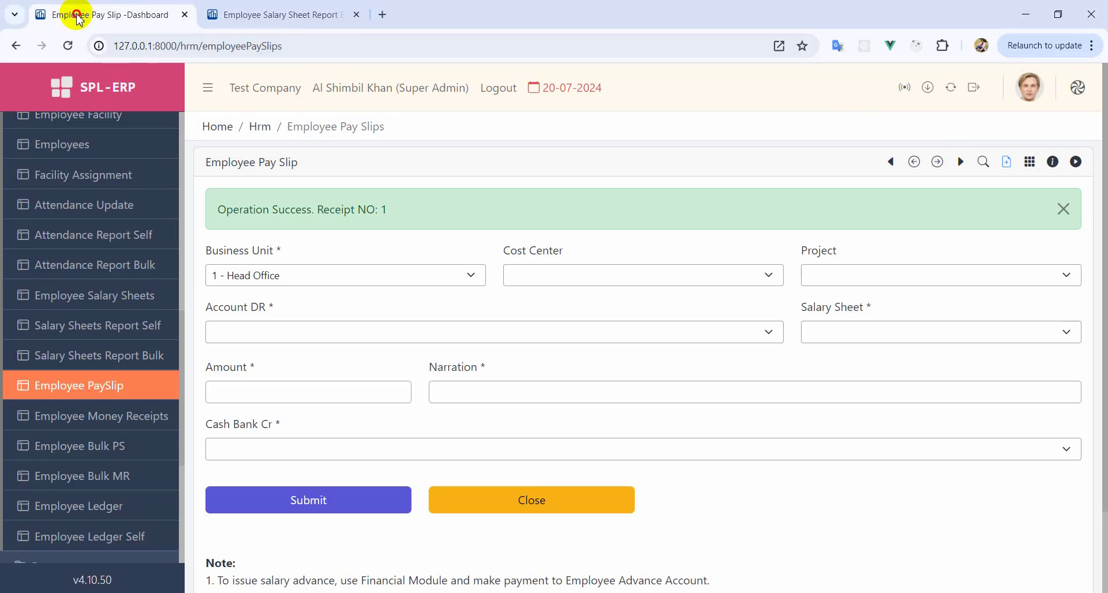
- Select the employee owed 20,000 and the June-2024 salary sheet on the new pay slip
click(408, 336)
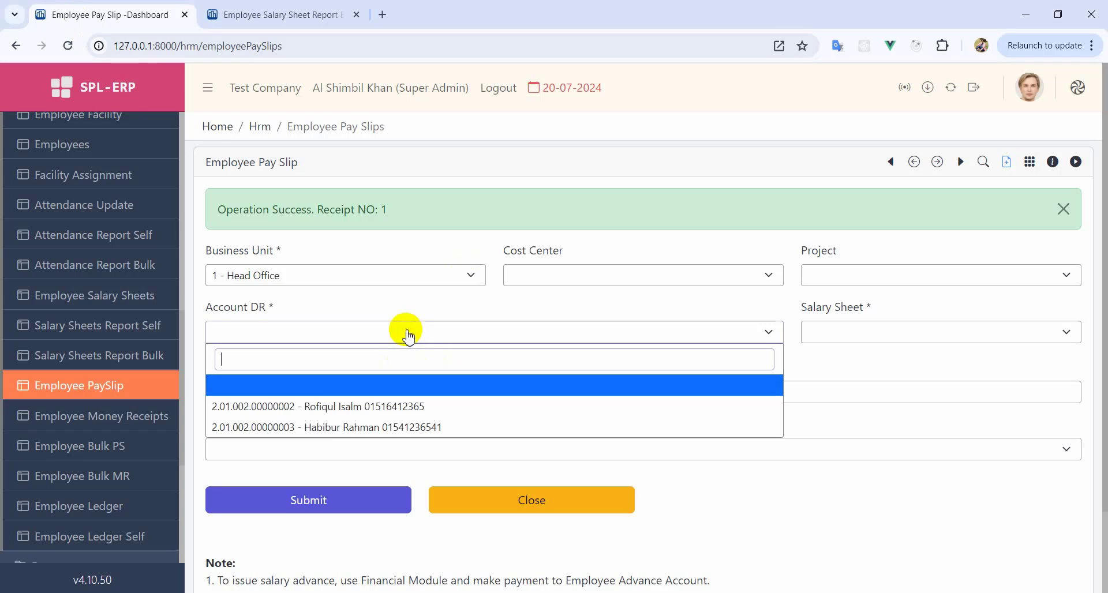
click(325, 430)
click(887, 332)
click(867, 403)
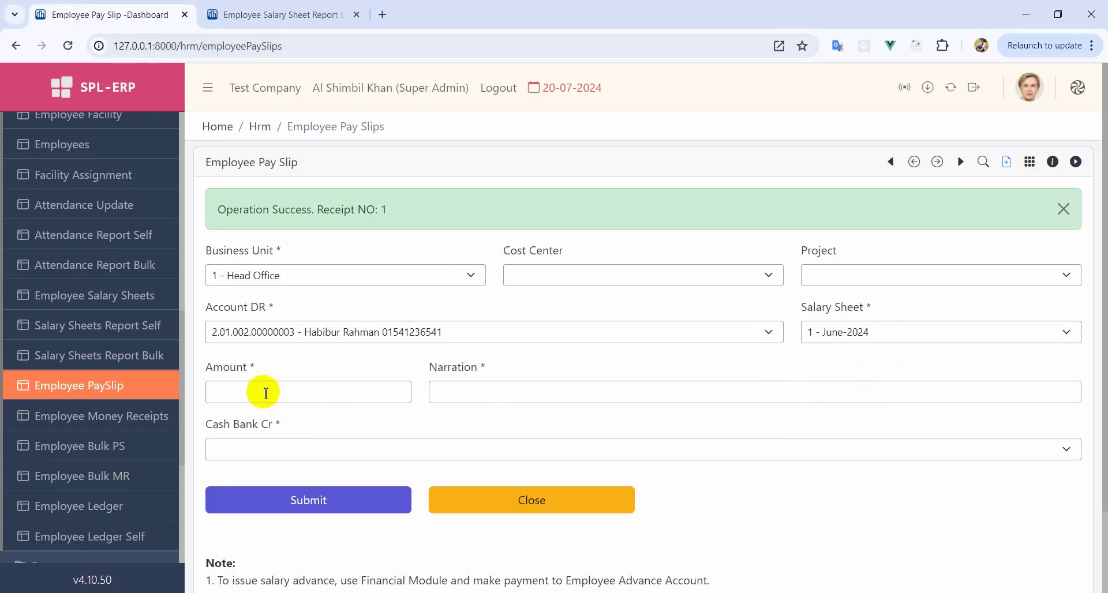
click(265, 392)
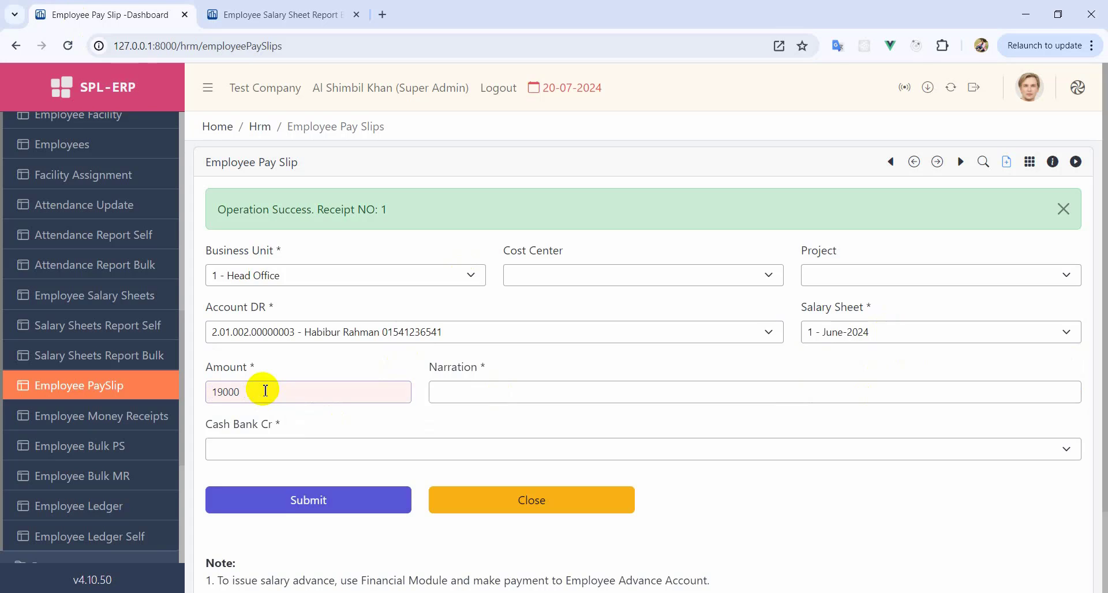
- Add the partial-payment narration, pay 19000 from General Petty Cash, and submit the slip
click(473, 398)
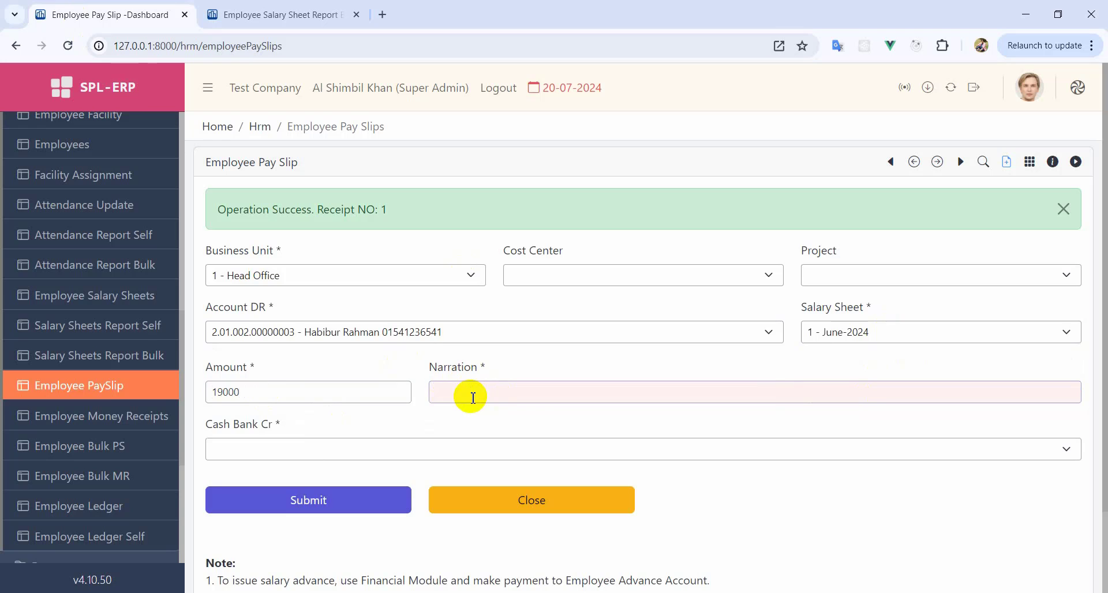
text(Salary pay to Mr. Habibur Partial Paid June-2024.)
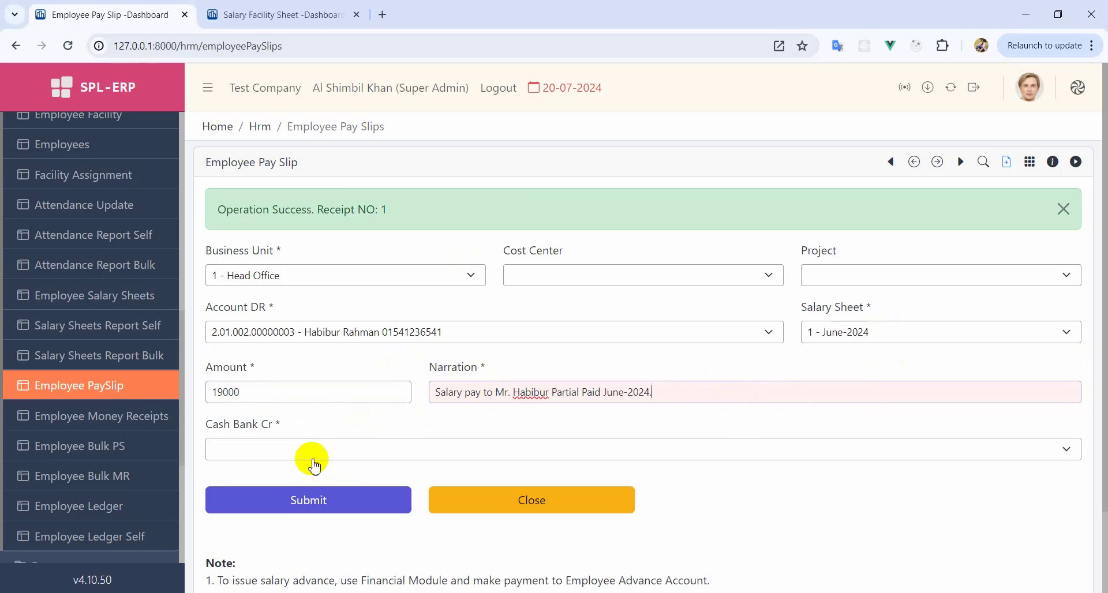
click(268, 453)
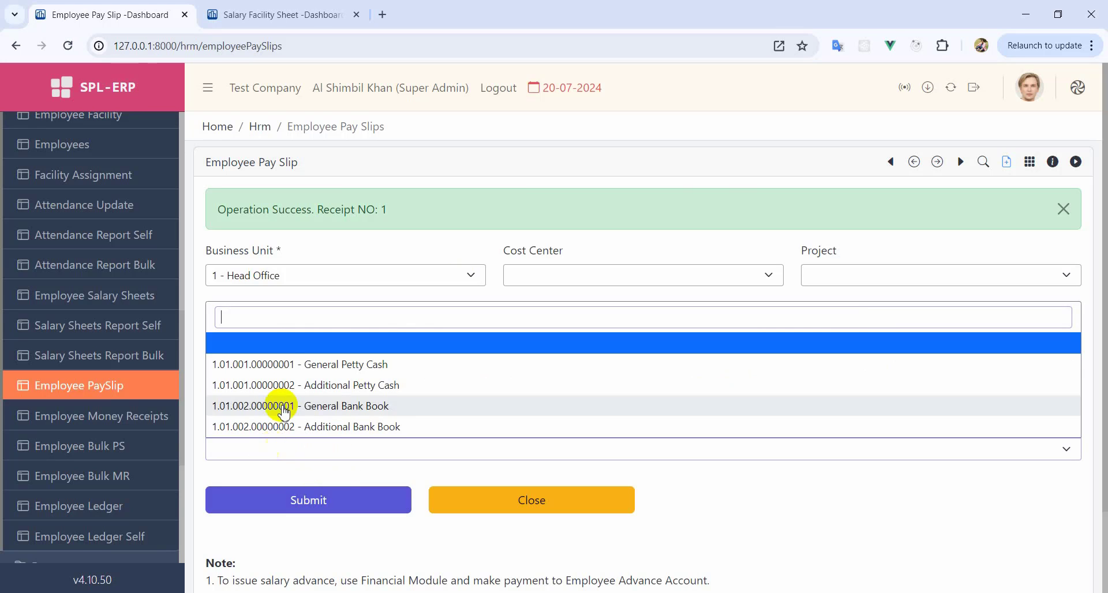
click(314, 364)
click(354, 518)
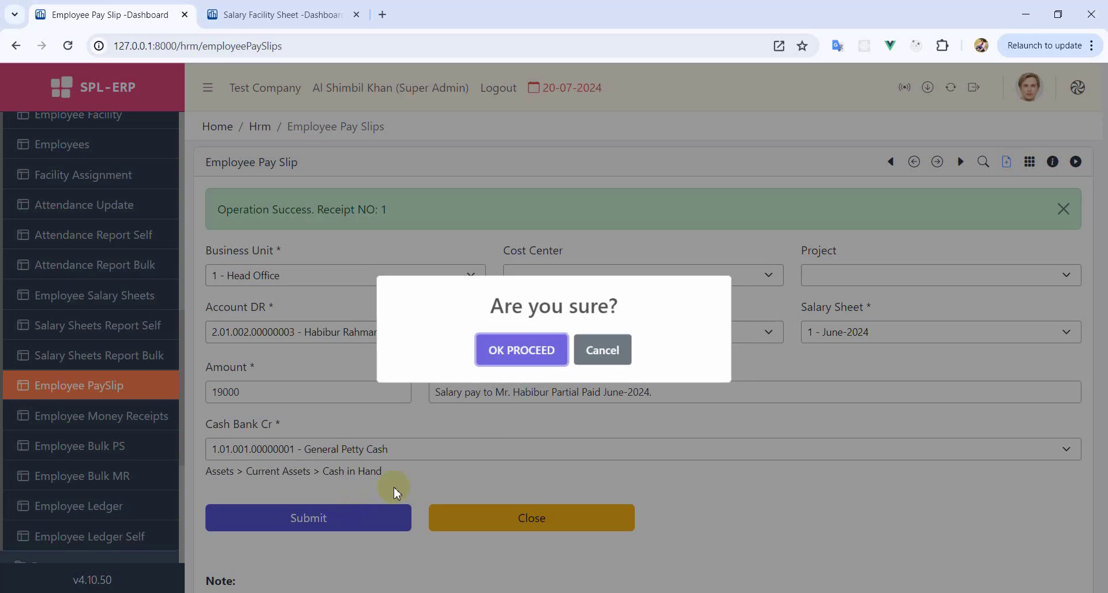
click(523, 348)
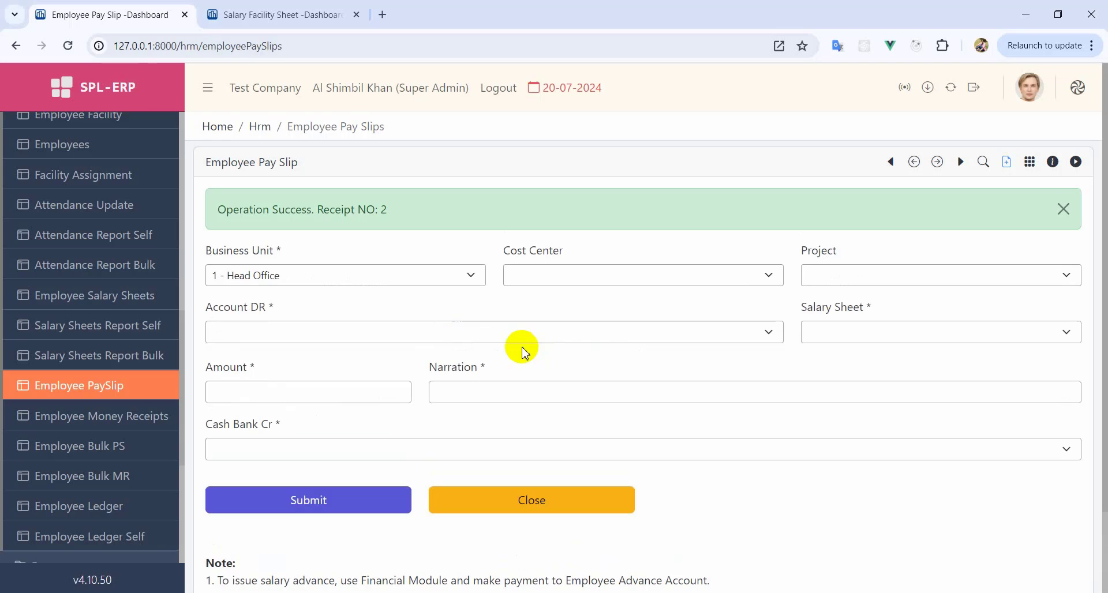
click(559, 502)
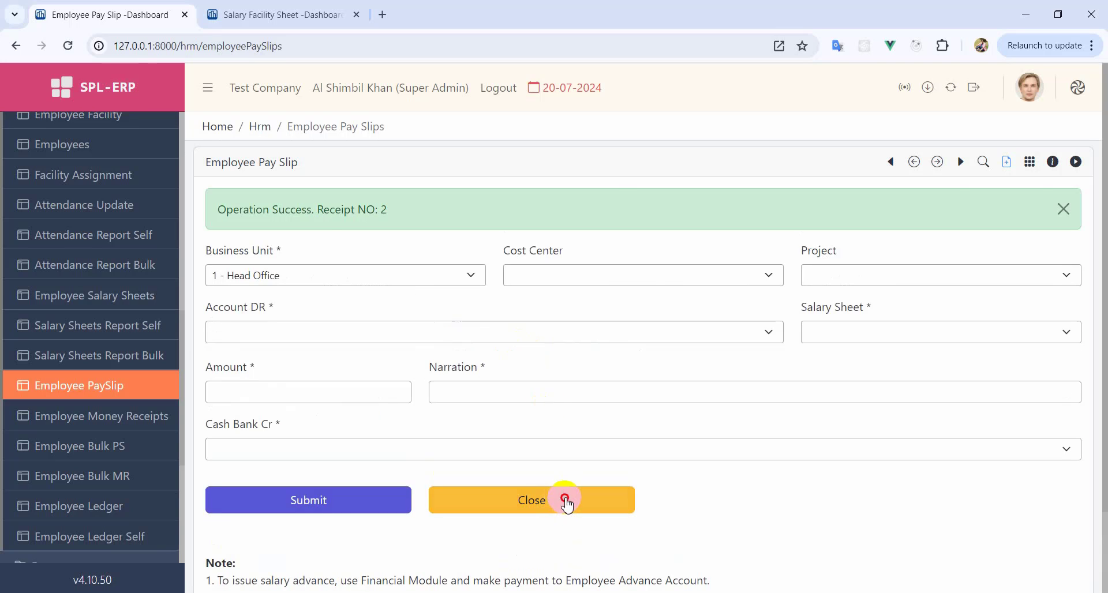
- Generate the Employee Ledger from 01-07-2024 for the fully paid employee's account
click(115, 521)
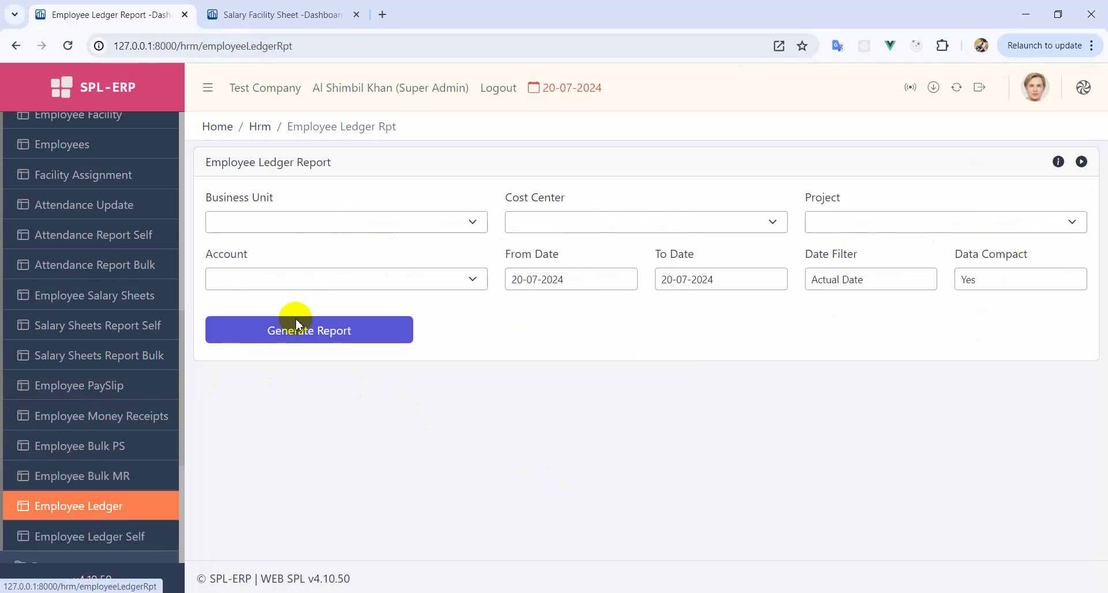
click(268, 283)
click(297, 351)
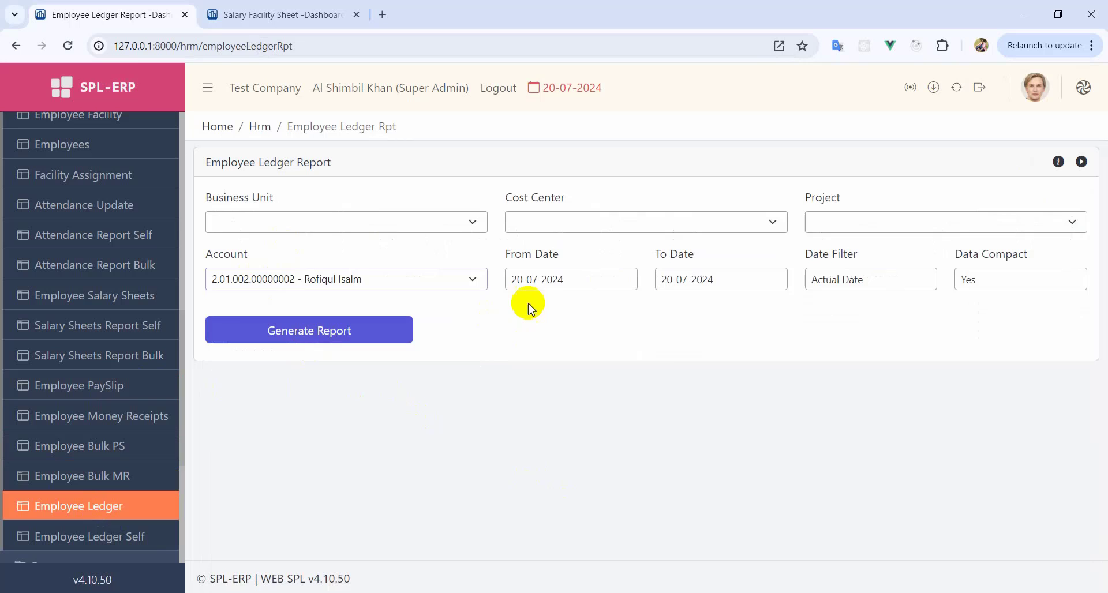
click(600, 277)
click(553, 360)
click(294, 332)
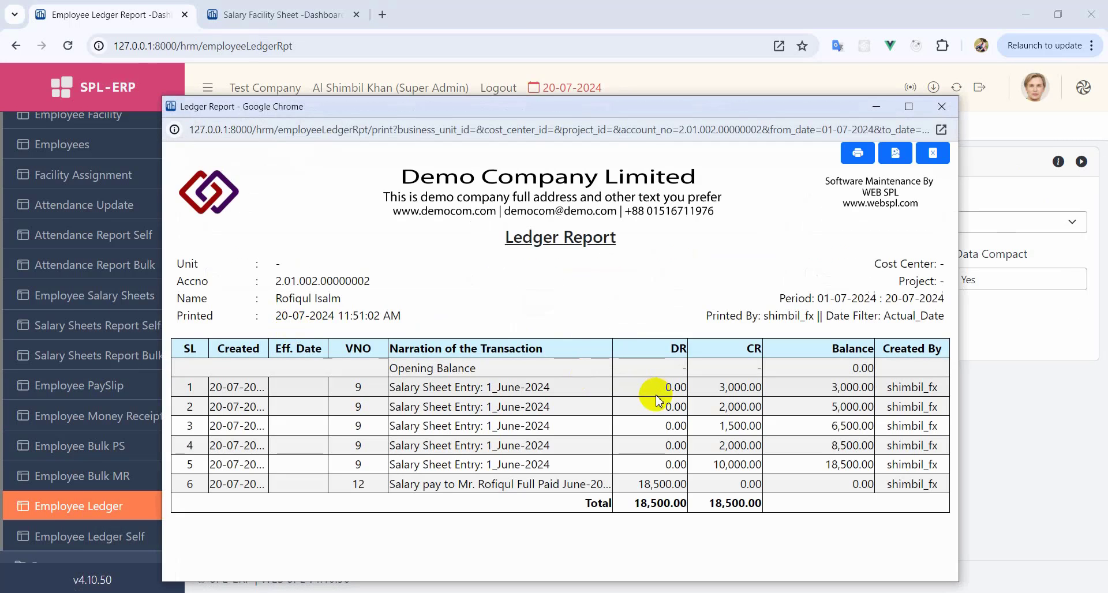
- Verify the 18,500.00 salary and 18,500.00 payment leave a zero balance, then close the ledger
double_click(826, 469)
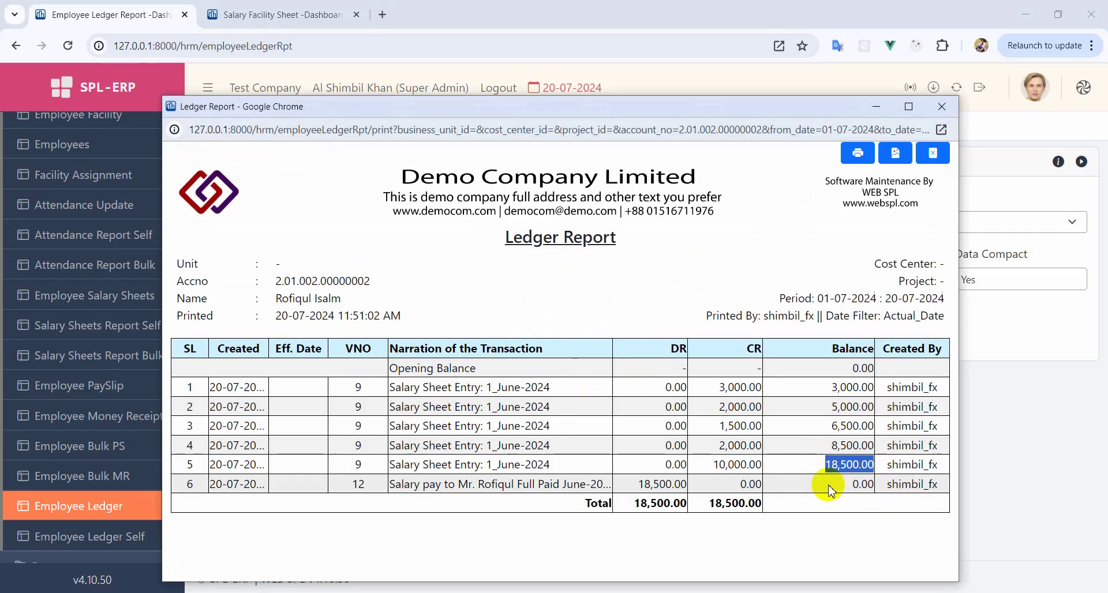
double_click(659, 485)
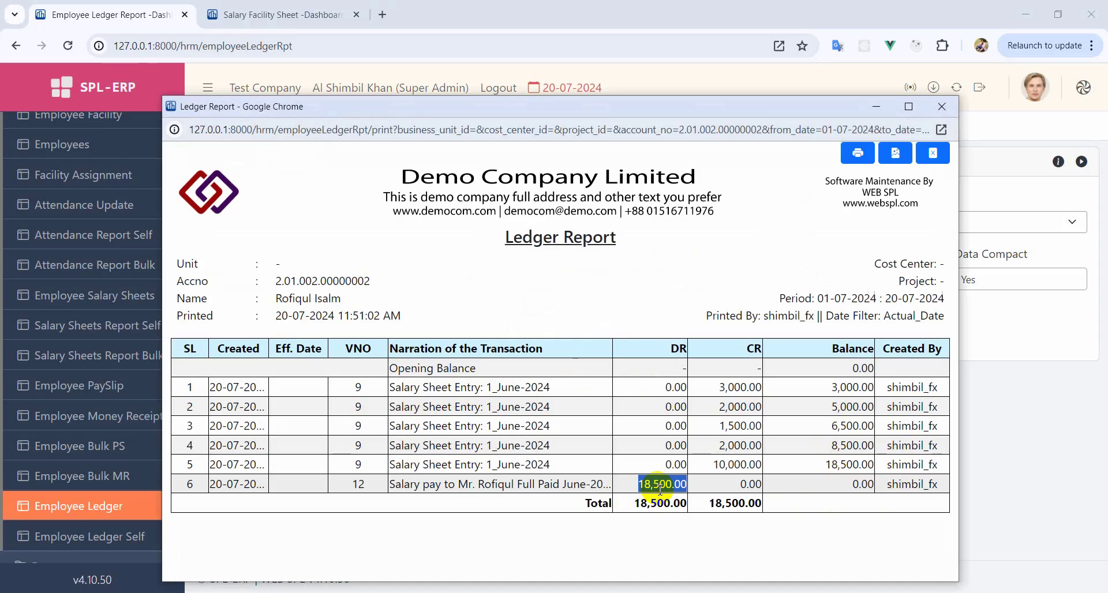
click(866, 486)
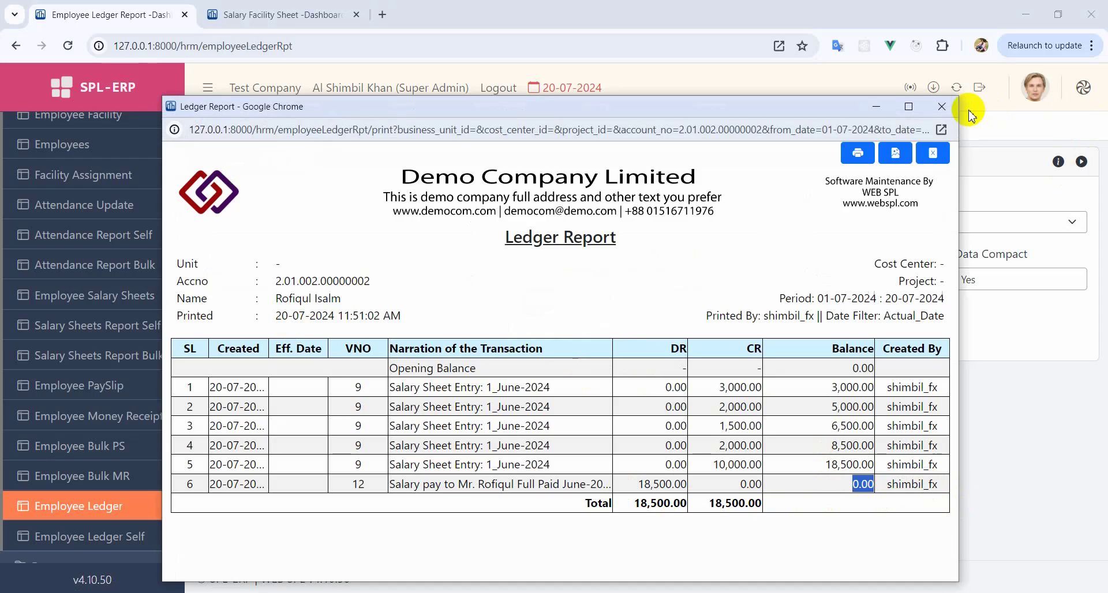
click(941, 106)
click(351, 282)
- Generate the partially paid employee's ledger and confirm 20,000.00 owed, 19,000.00 paid, 1,000.00 due
click(295, 377)
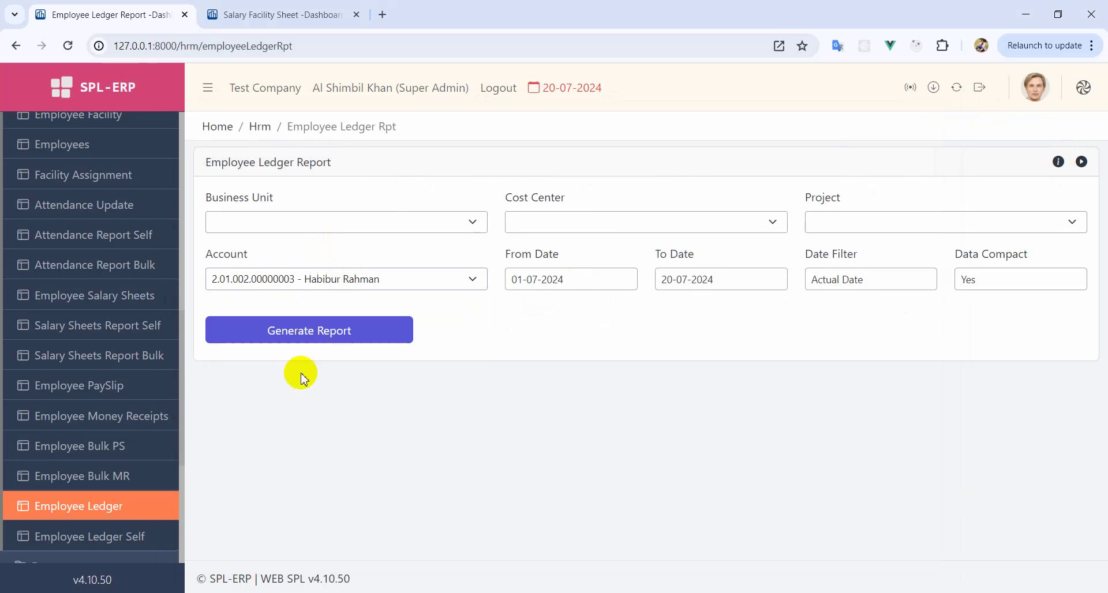
click(326, 338)
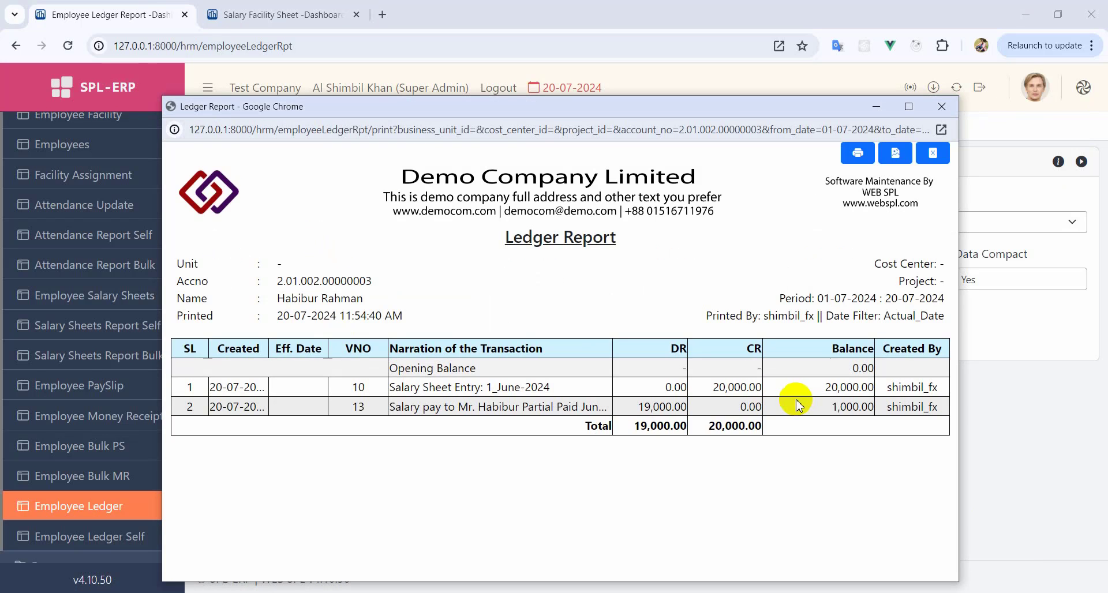
double_click(850, 387)
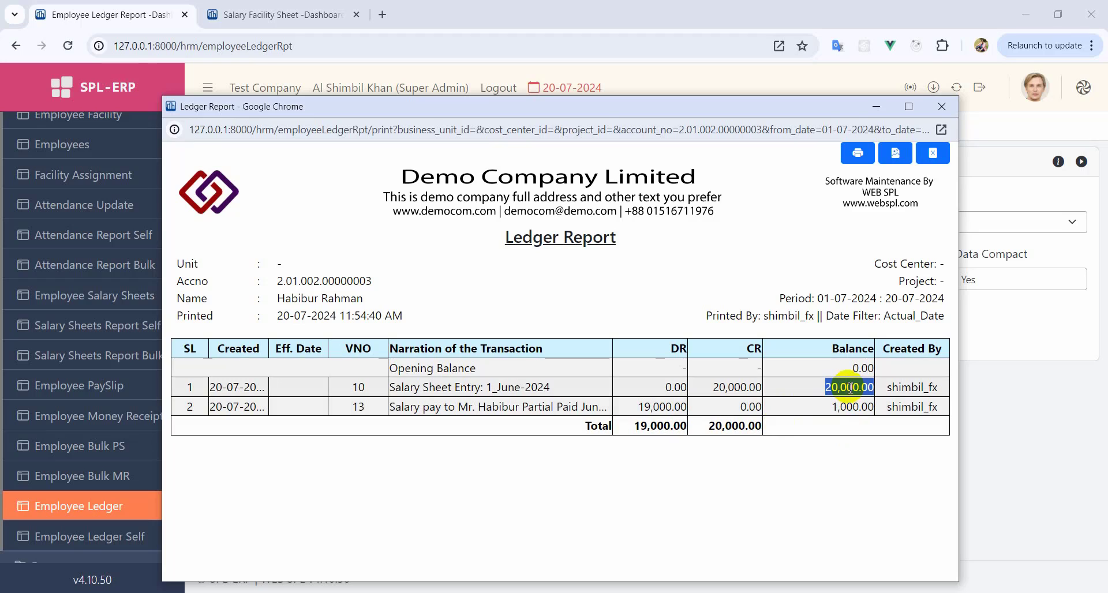
double_click(668, 405)
double_click(851, 406)
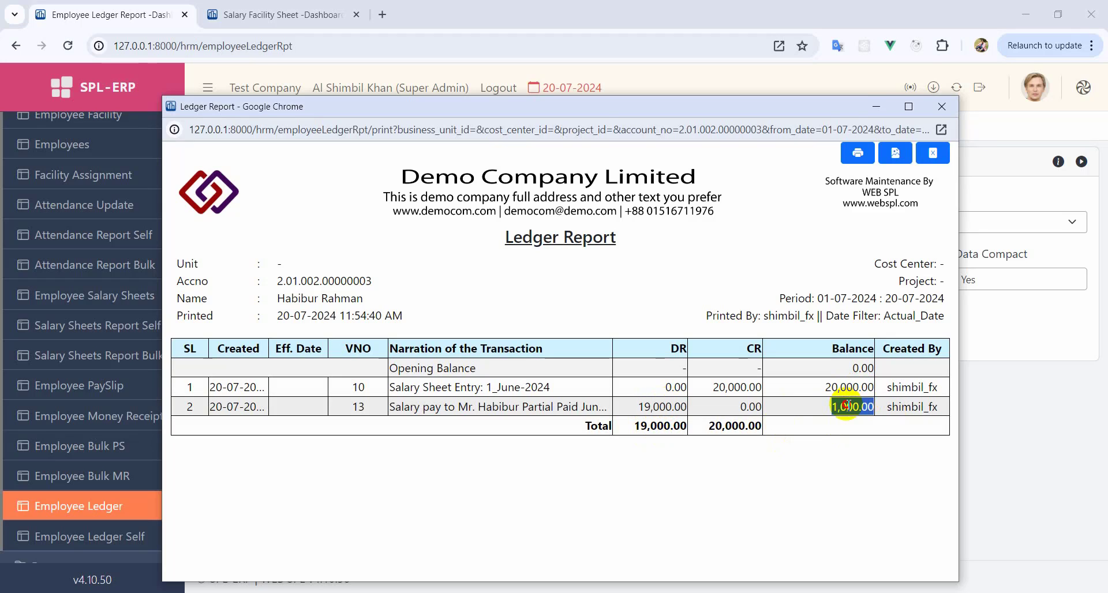
click(842, 451)
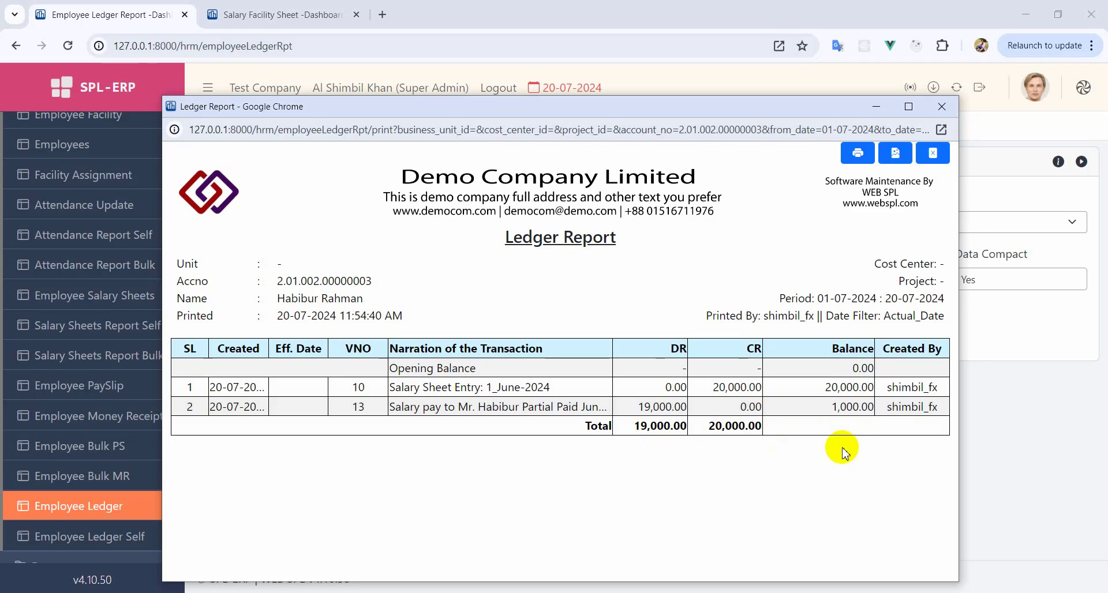
click(942, 106)
- Collapse HRM, expand Front Desk, and open and refresh the still-empty Visitors list
scroll(107, 363, up, 4)
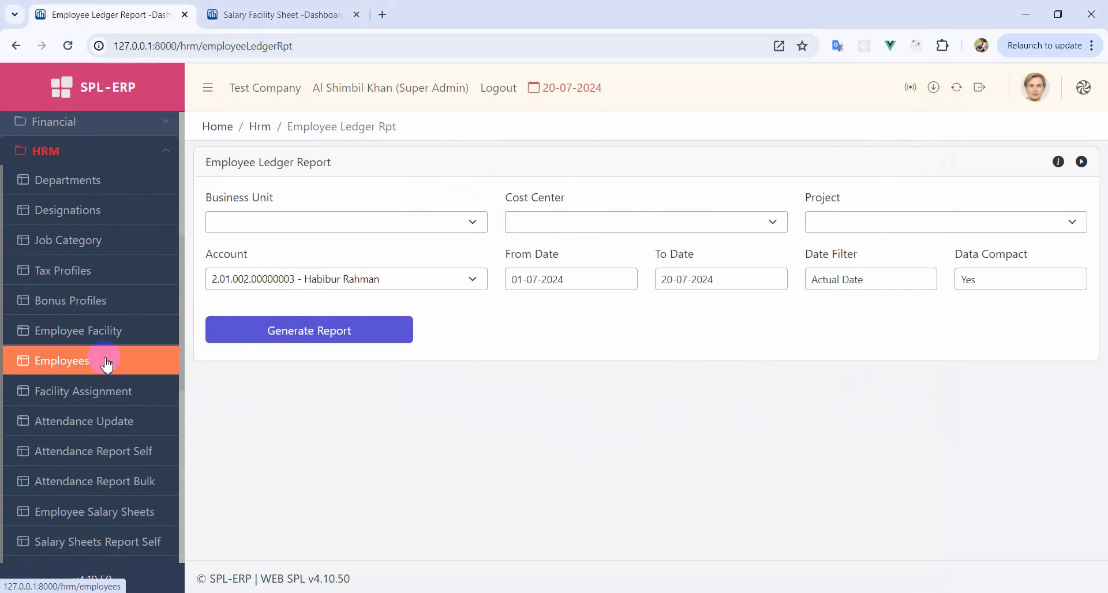
scroll(87, 346, down, 5)
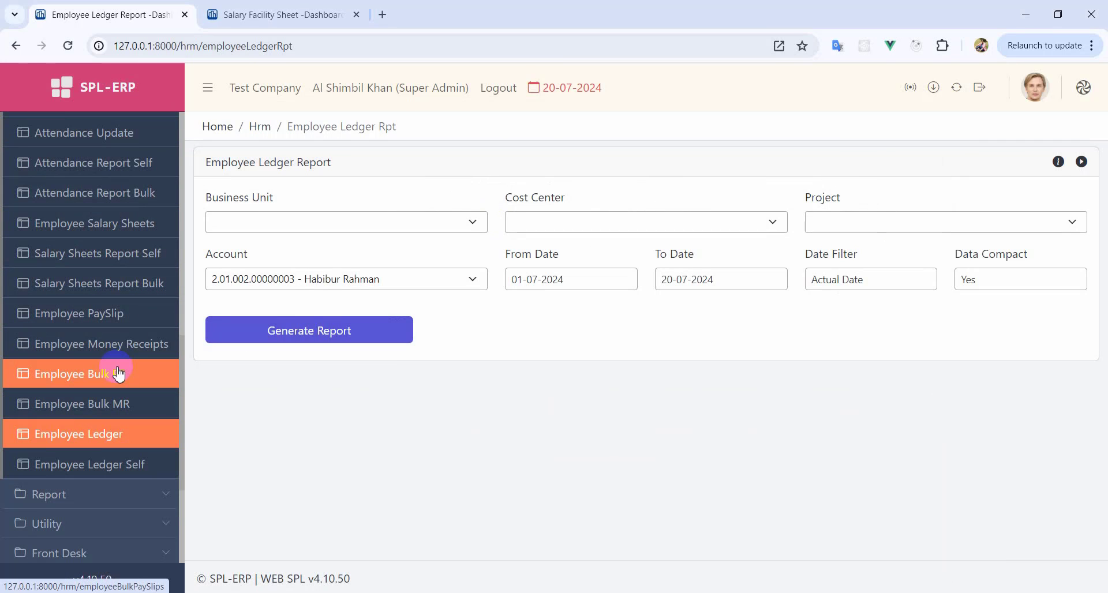
scroll(119, 374, up, 4)
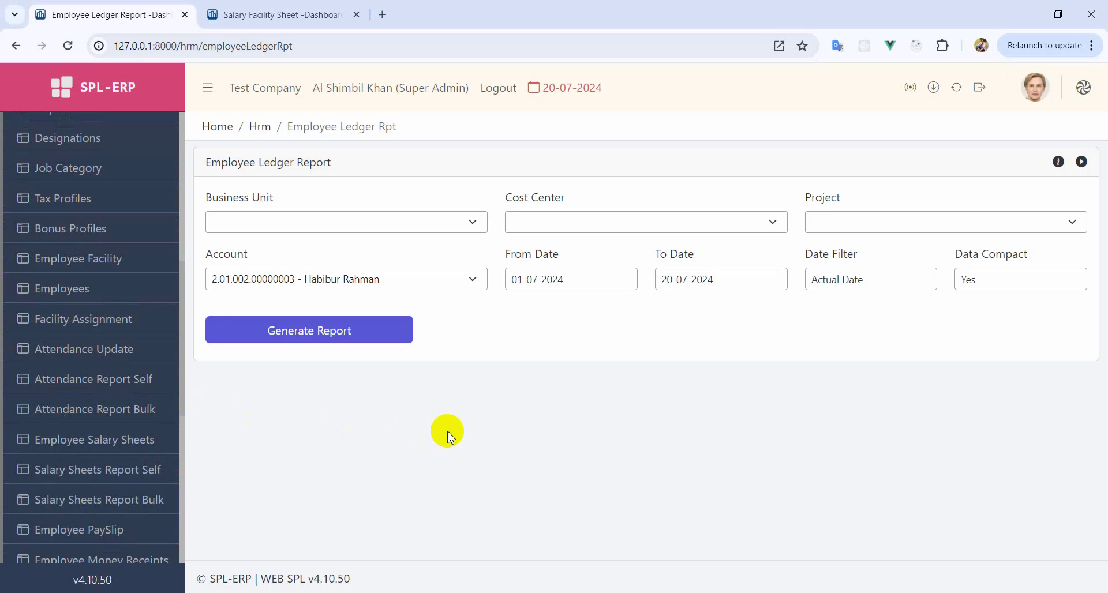
scroll(112, 297, up, 3)
click(112, 295)
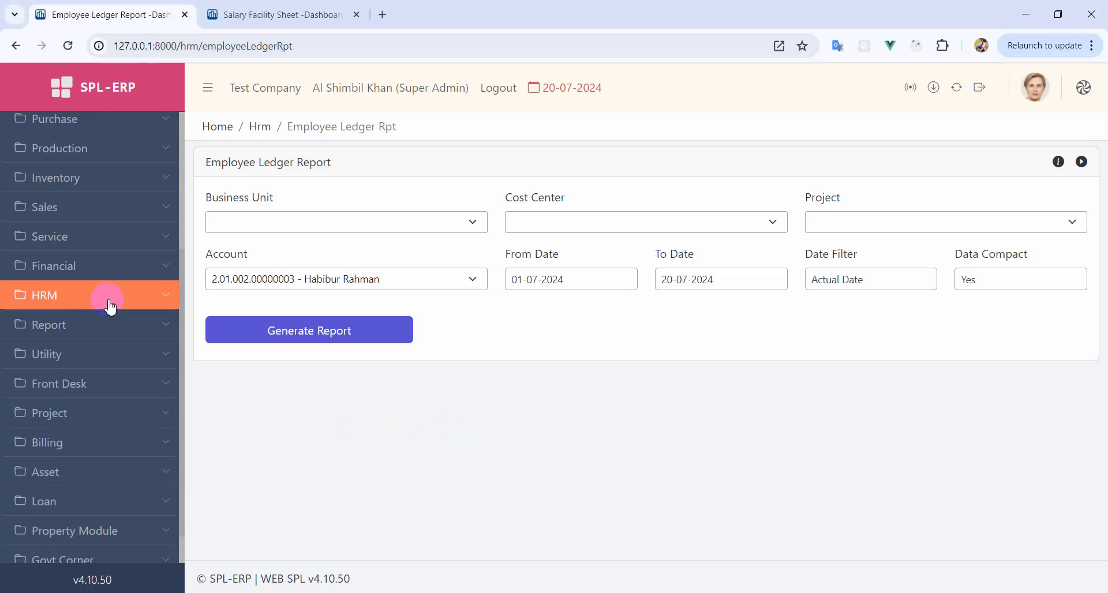
click(96, 385)
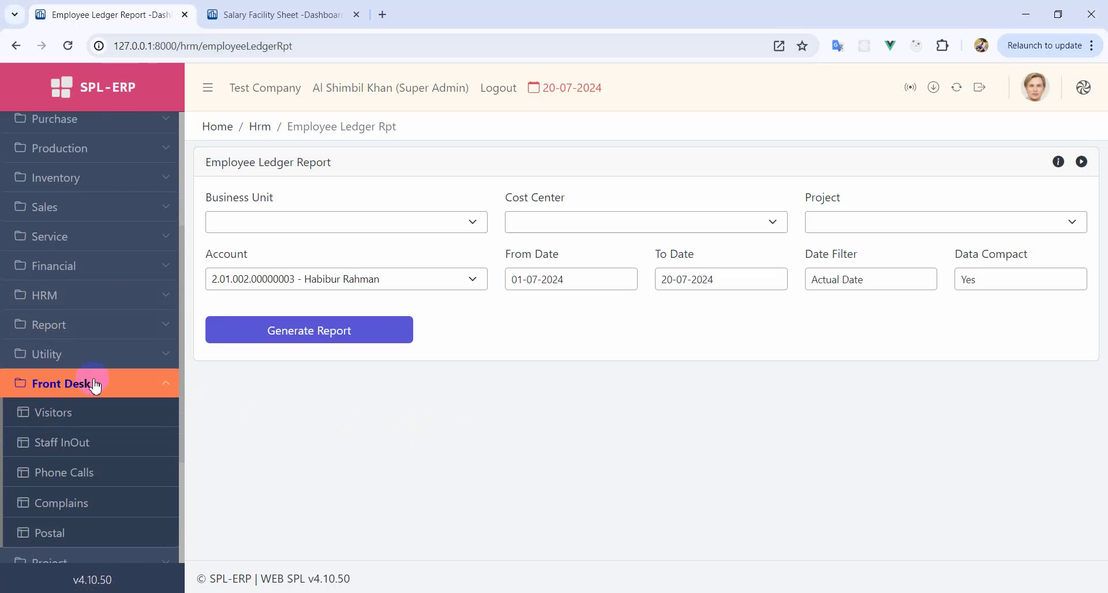
scroll(80, 418, down, 2)
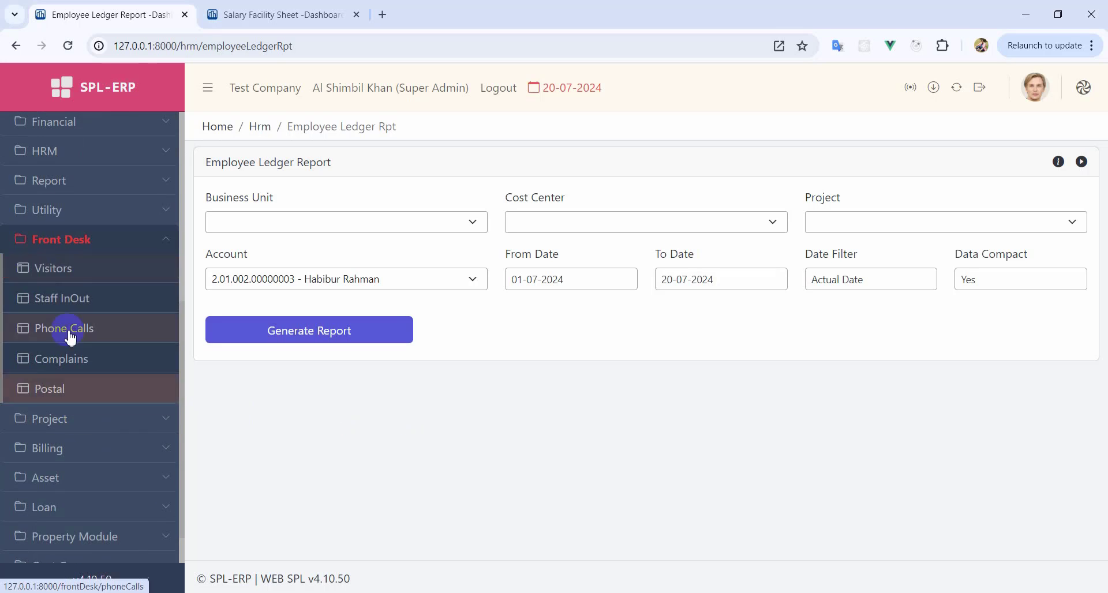
click(73, 280)
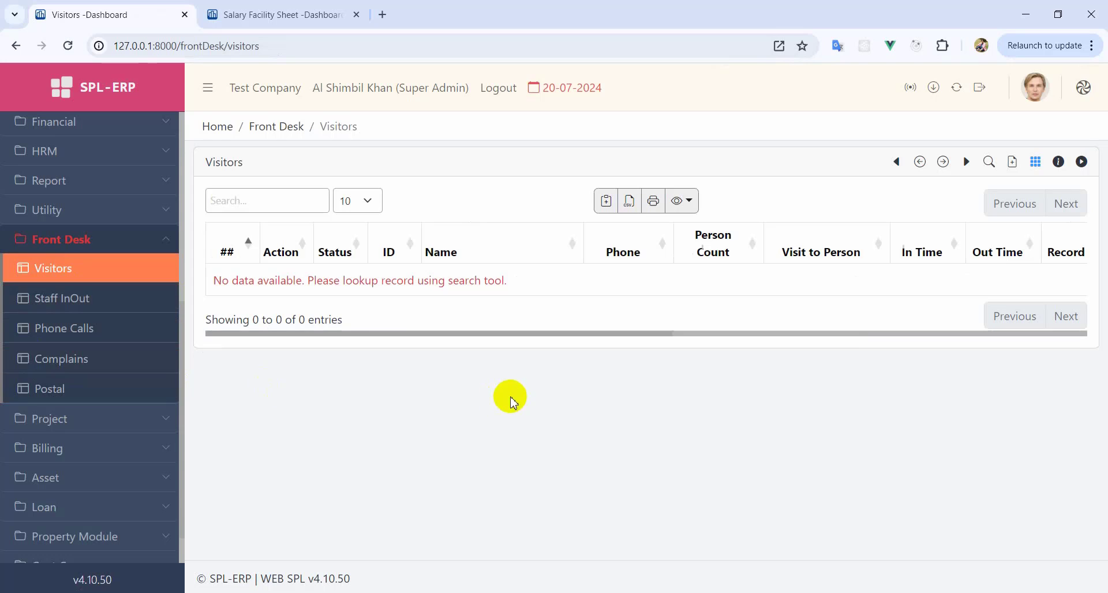
click(141, 273)
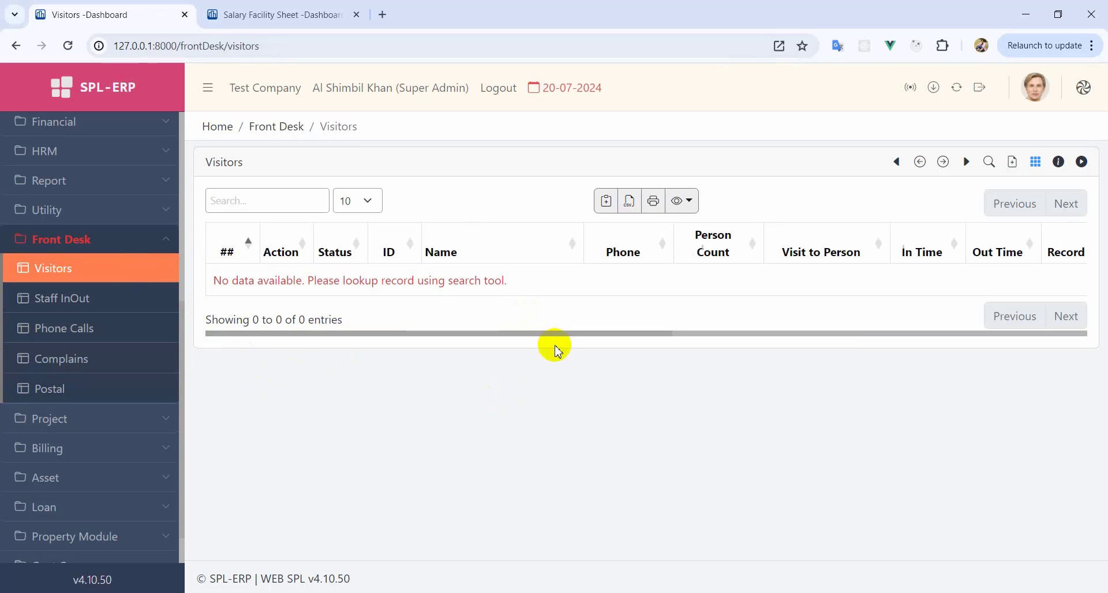
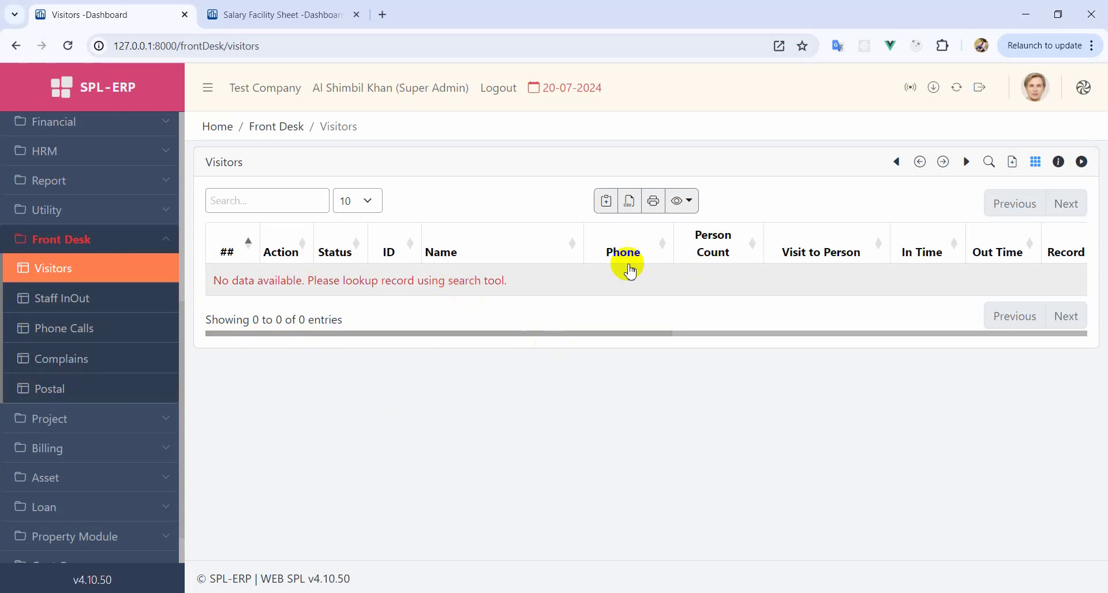
- Start an Active visitor entry with the visitor's name, phone, 2 persons and the person visited
click(1013, 167)
click(268, 229)
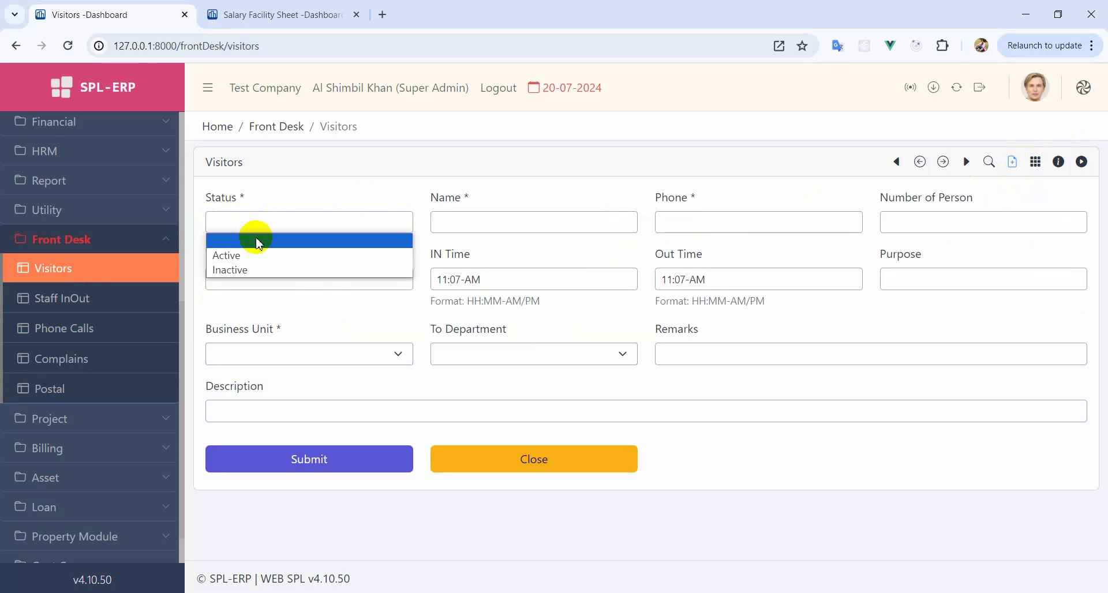
click(257, 251)
click(500, 224)
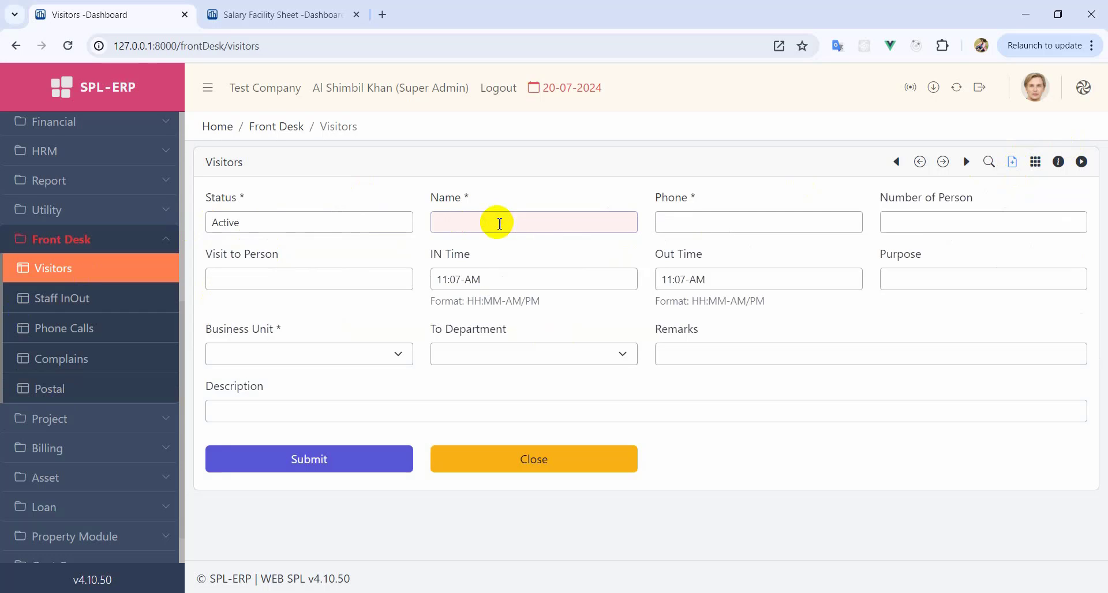
key(Tab)
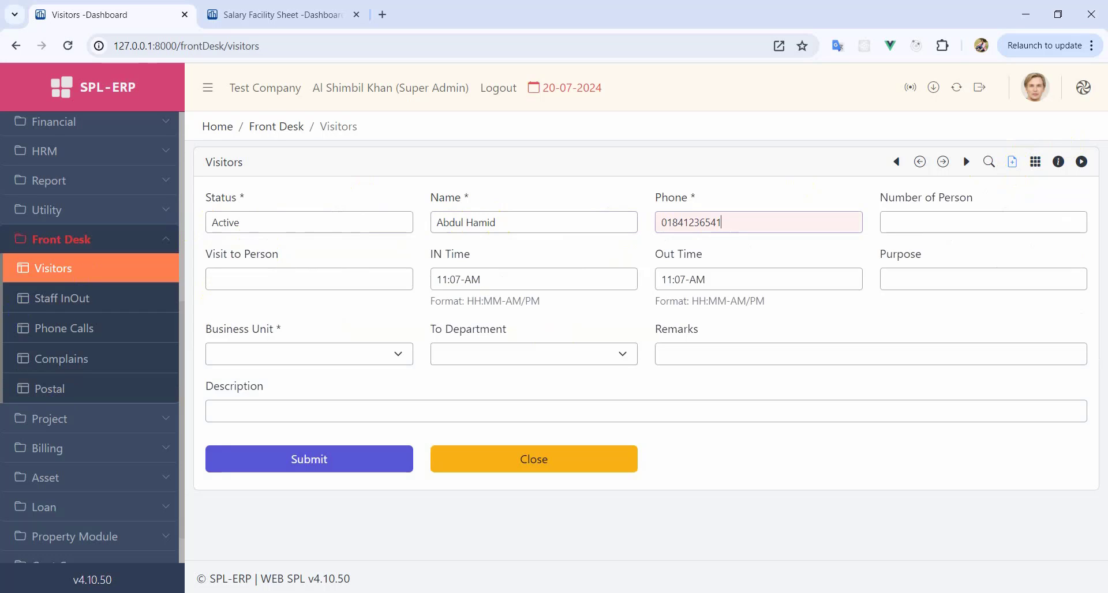
click(936, 233)
text(2)
click(295, 281)
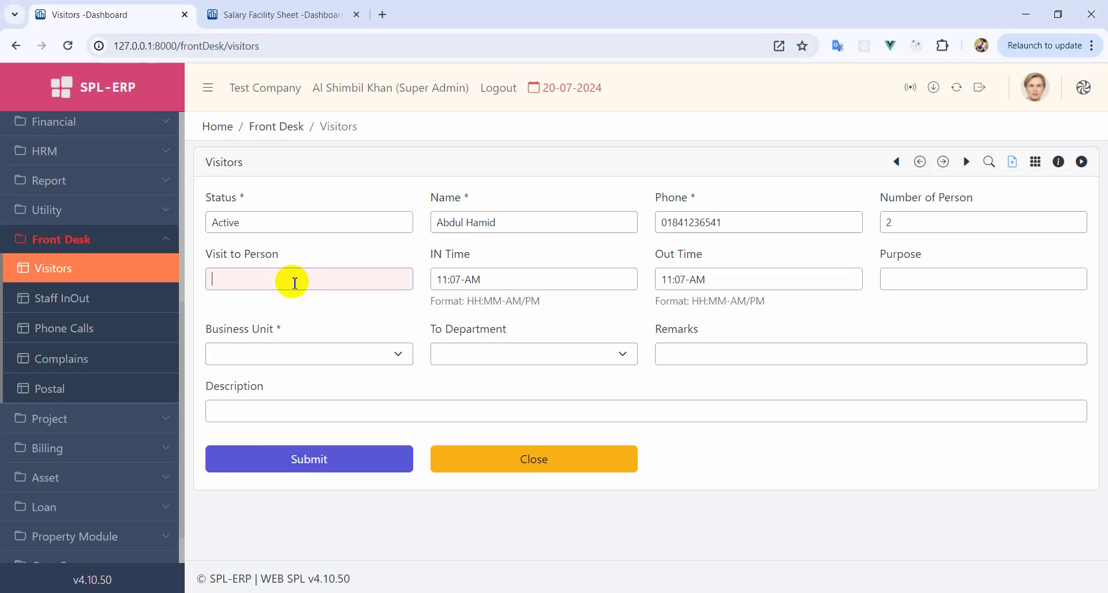
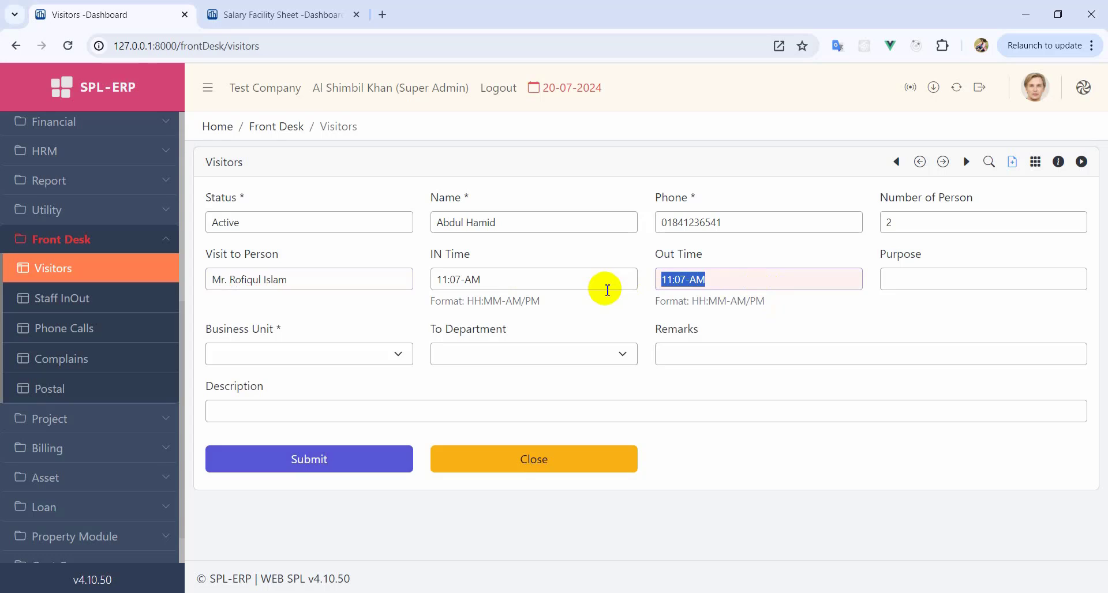
- Clear Out Time, add purpose 'Supplier meeting purpose.', Head Office, Accounts, and submit
key(BackSpace)
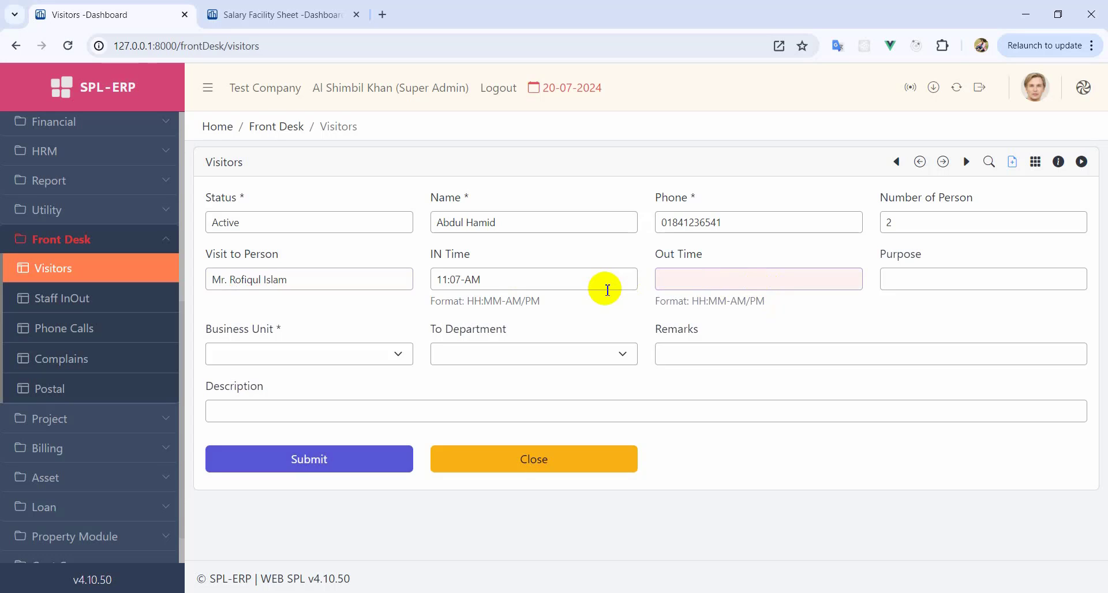
click(927, 278)
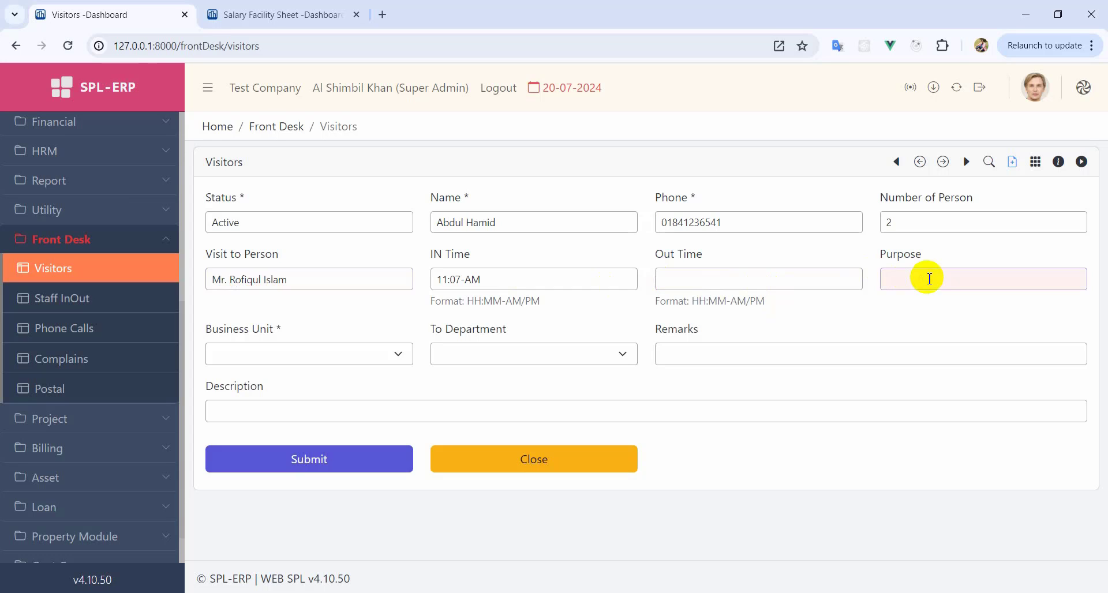
text(Supplier meeting purpose.)
click(272, 348)
click(288, 428)
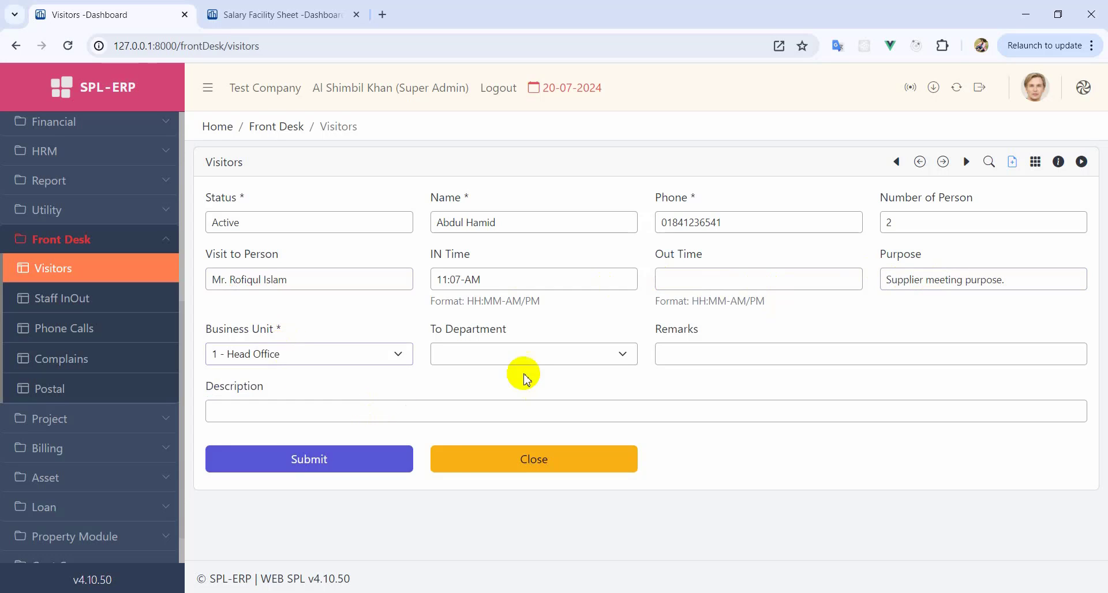
click(522, 353)
click(502, 427)
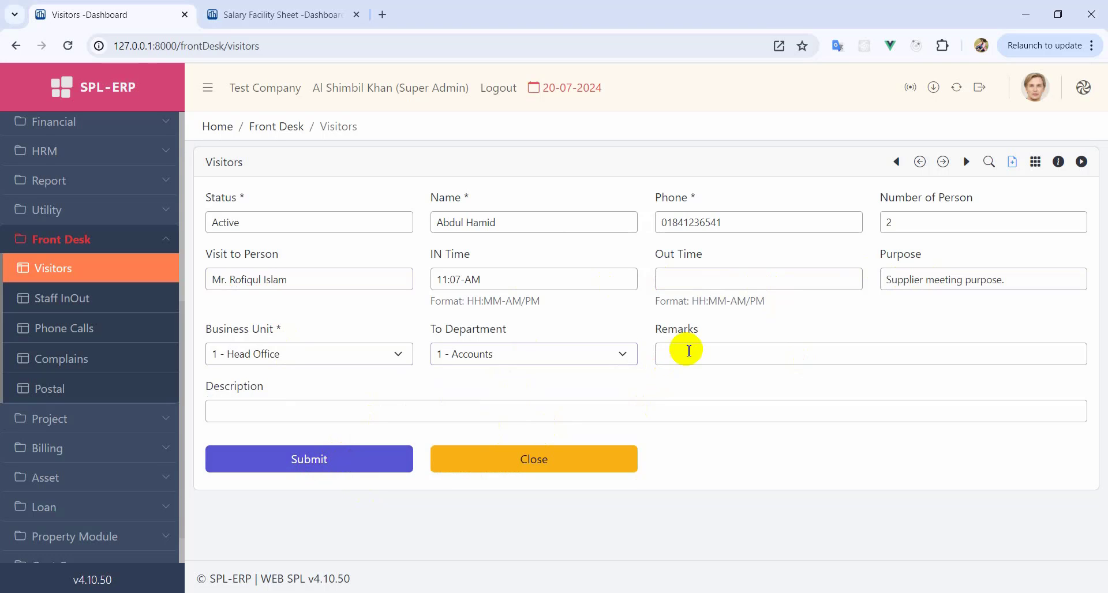
click(297, 467)
click(538, 352)
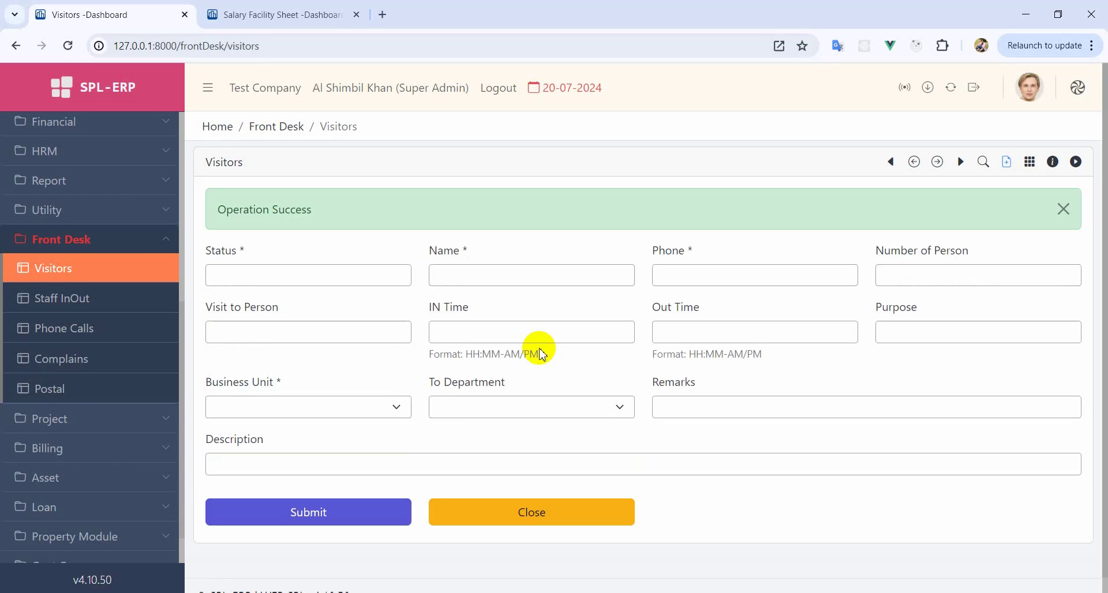
- Edit the visitor record's out time to 11:30-AM, save it, and open the Staff In Out register
click(571, 513)
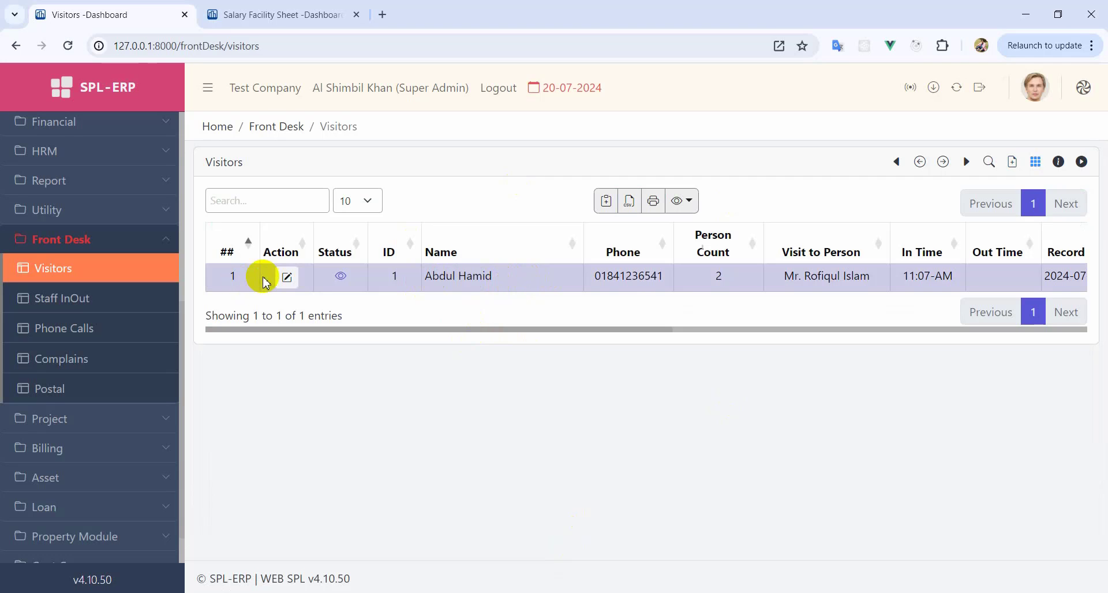
click(286, 276)
click(497, 339)
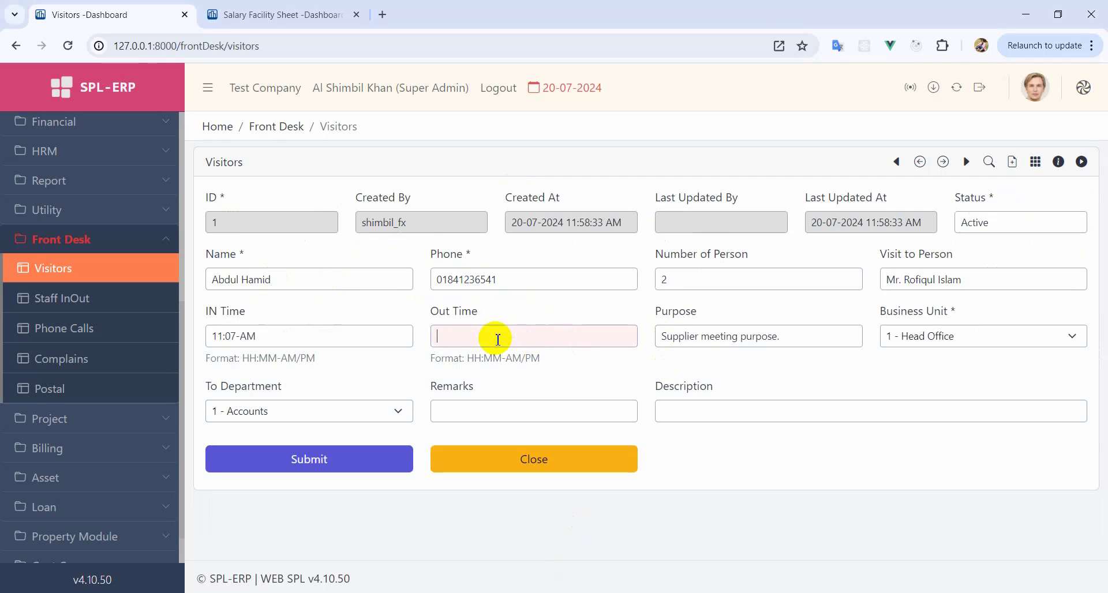
text(11:07-AM)
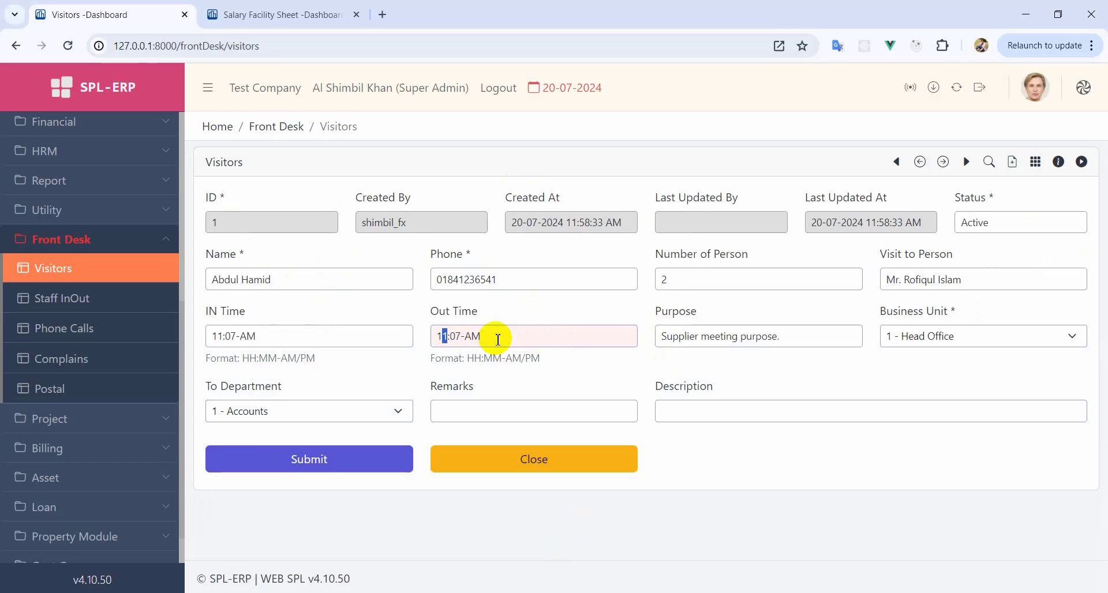
key(Right)
key(Right)
text(30)
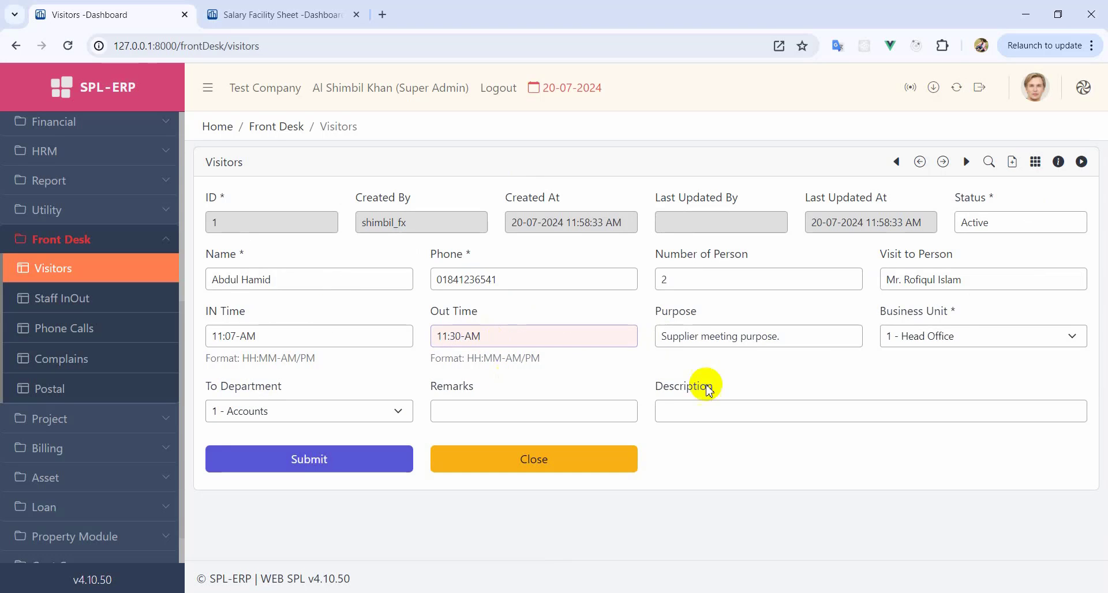
click(358, 459)
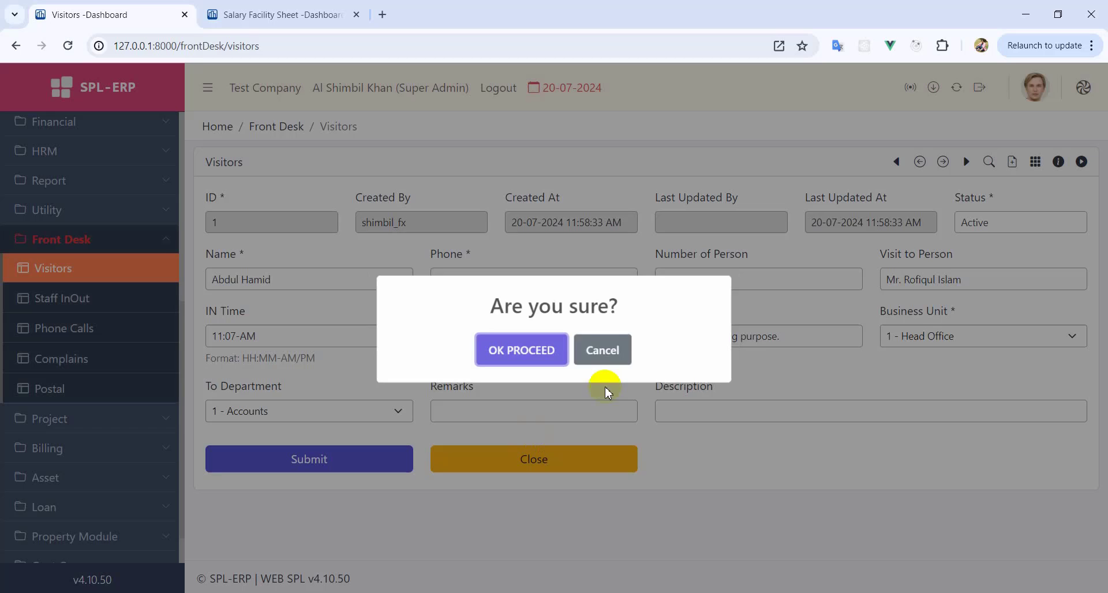
click(527, 349)
click(571, 523)
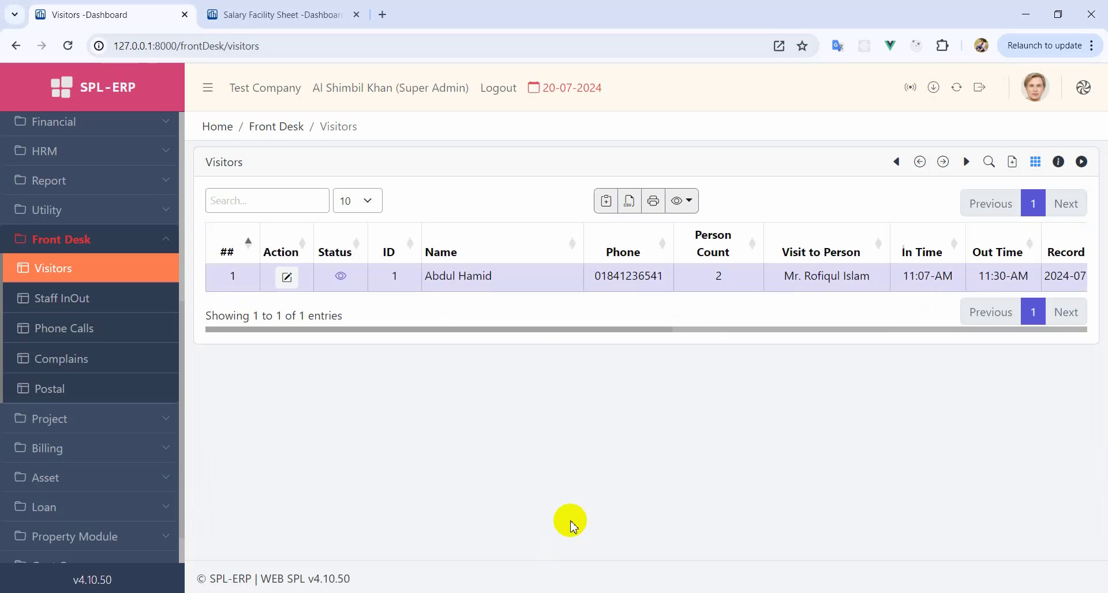
click(75, 301)
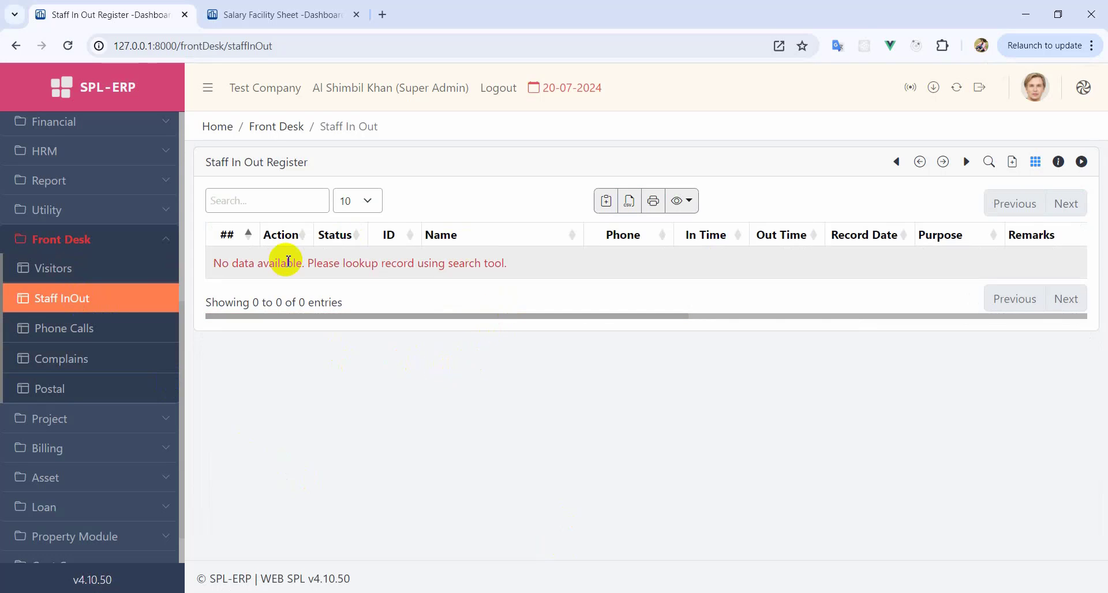
- Start an Active staff in/out entry for the first employee and clear the prefilled in and out times
click(52, 307)
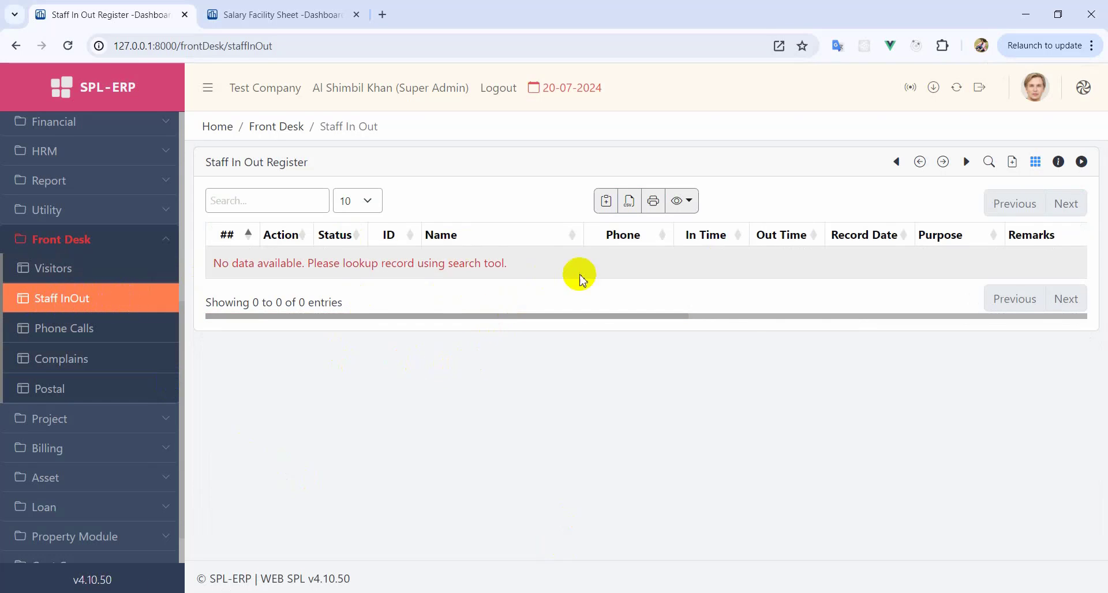
click(147, 311)
click(1012, 161)
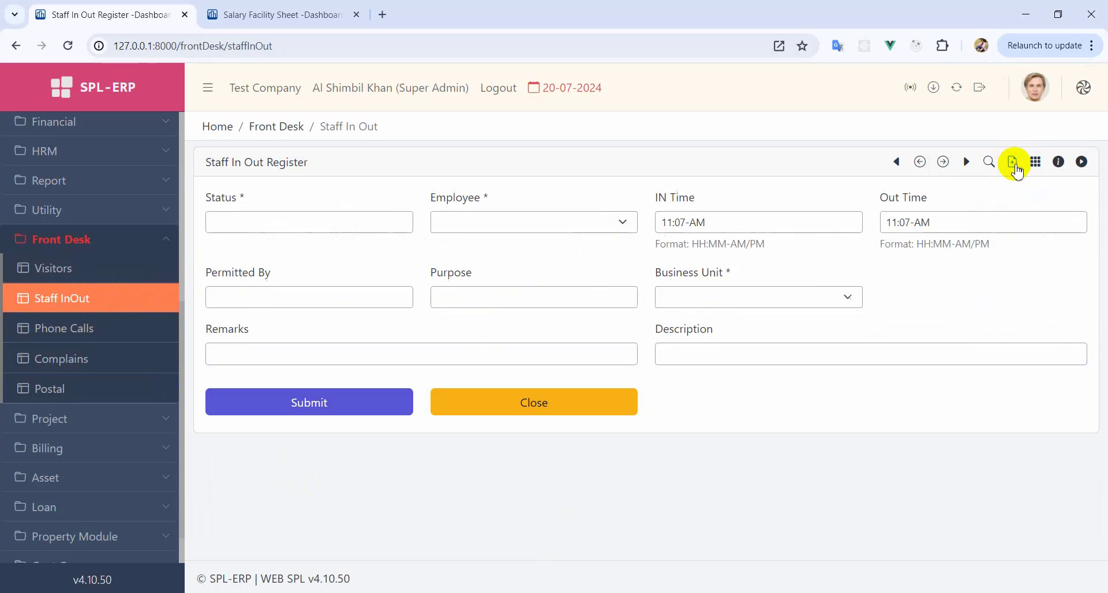
click(270, 225)
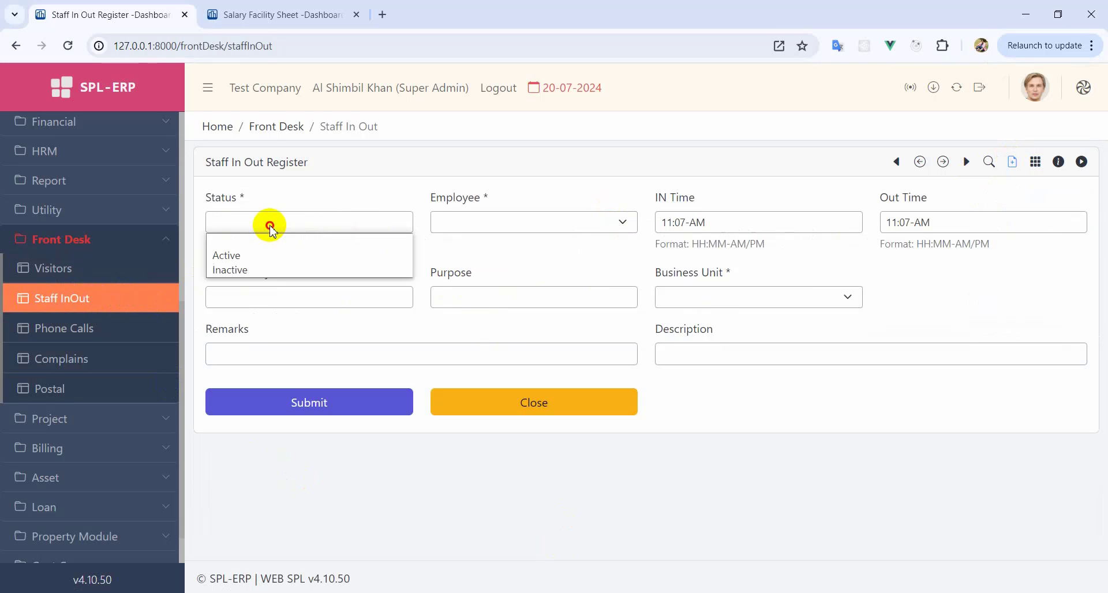
click(231, 255)
click(513, 222)
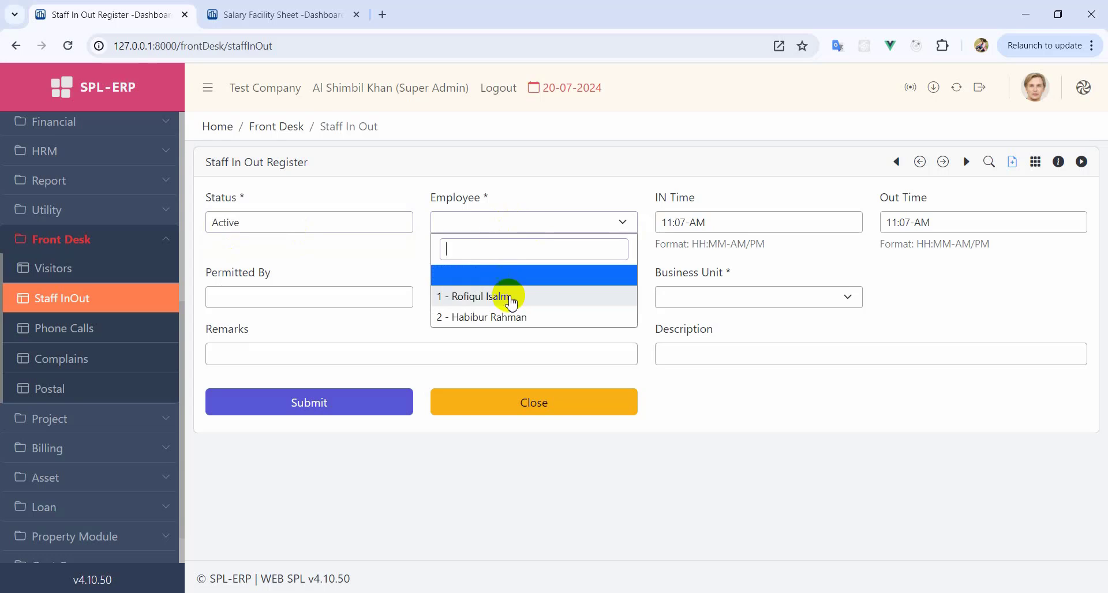
click(508, 297)
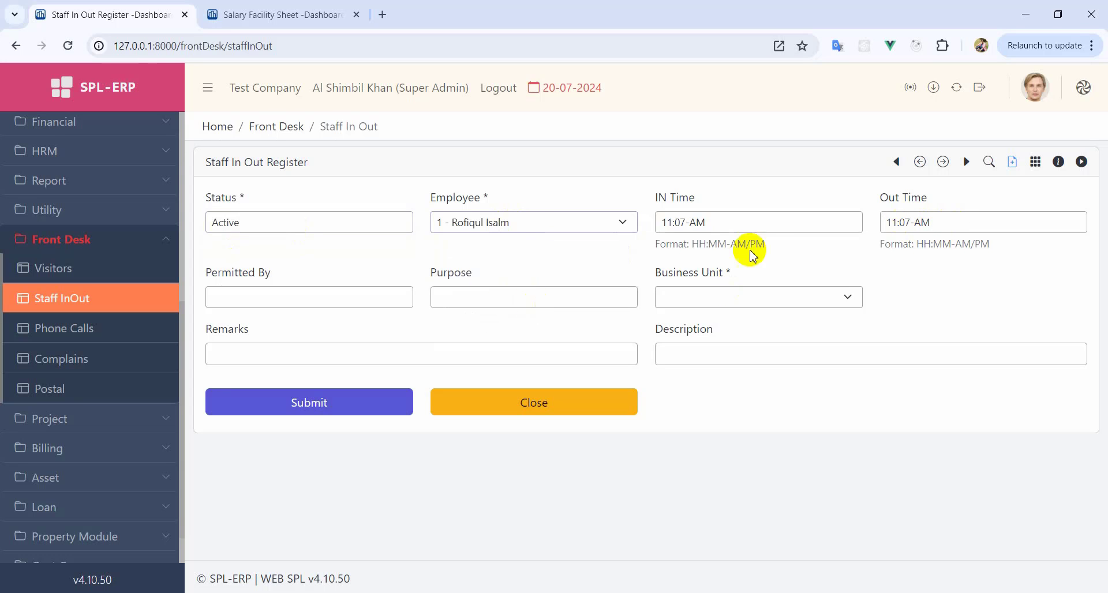
drag(928, 219, 771, 219)
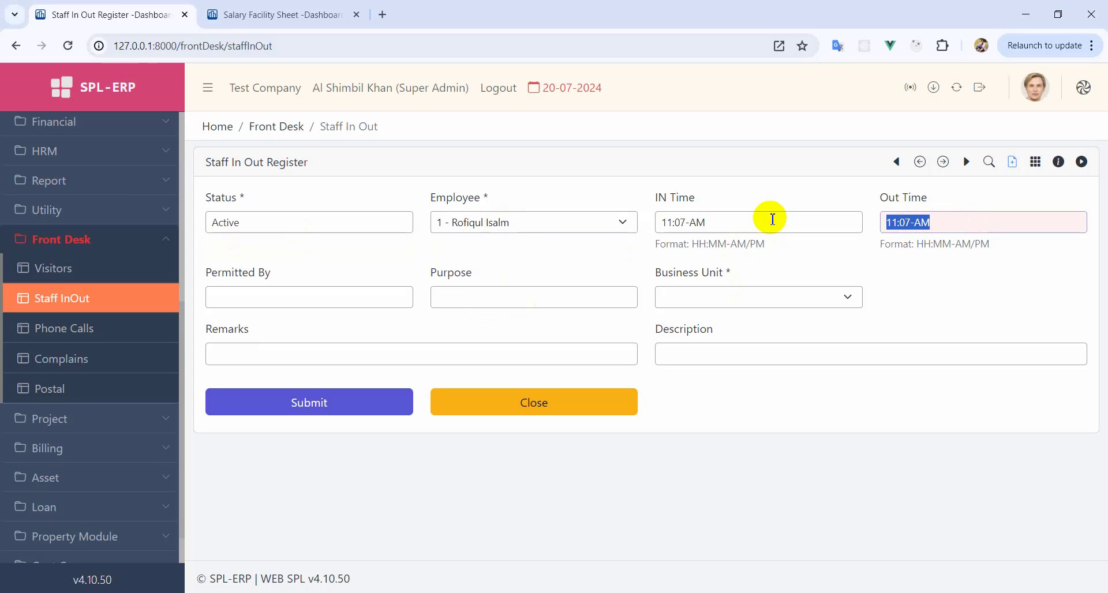
key(BackSpace)
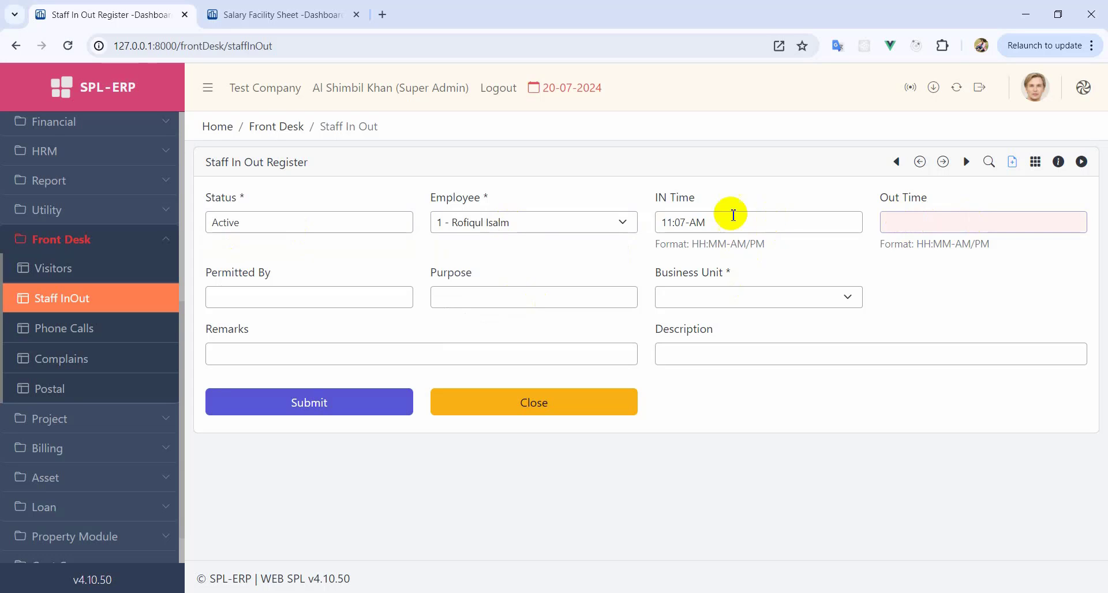
drag(660, 223, 723, 228)
key(BackSpace)
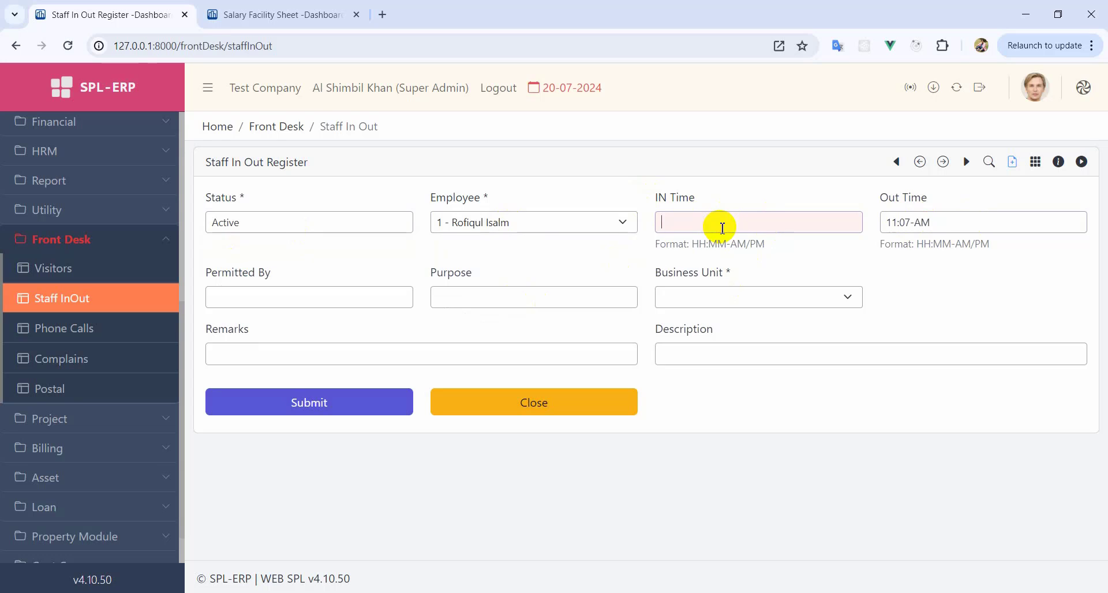
- Set Head Office, permitted by GM, purpose Personal, then save the entry and return to the list
click(277, 300)
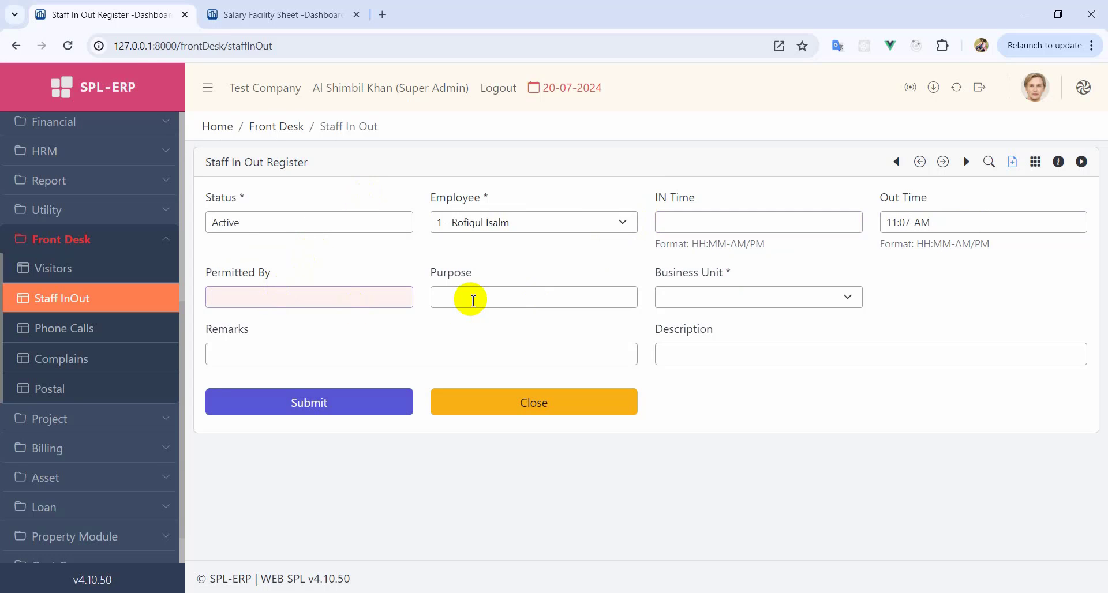
click(724, 296)
click(708, 372)
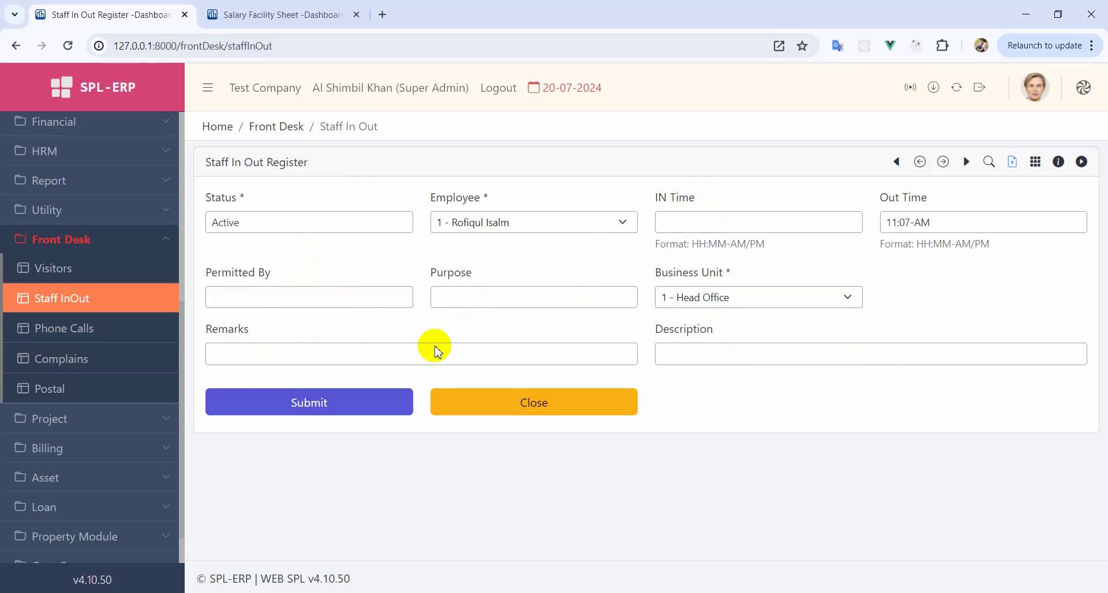
click(232, 290)
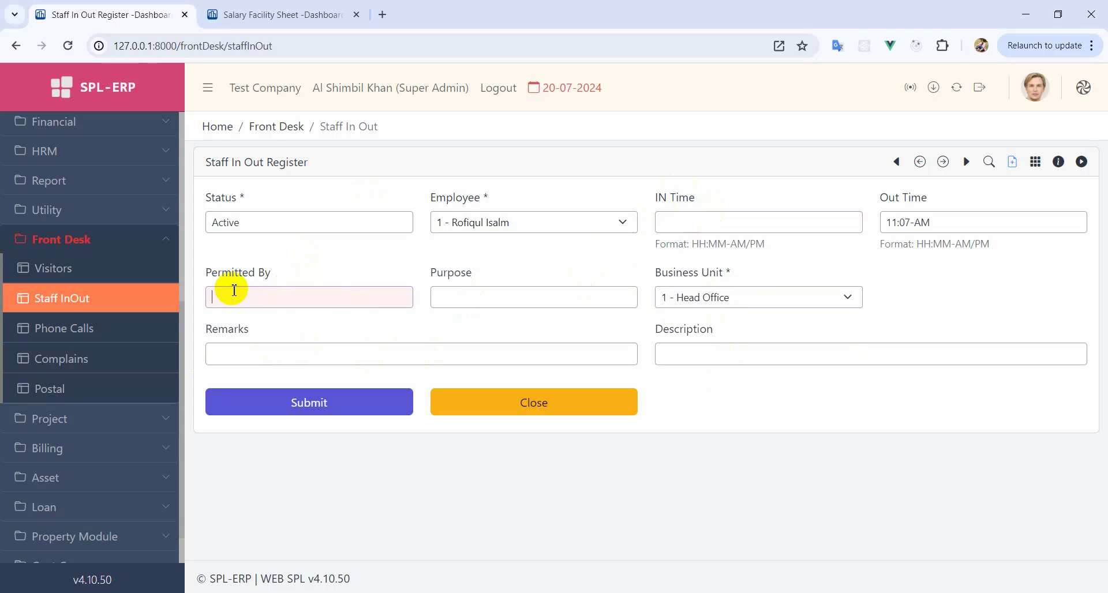
text(GM)
click(501, 294)
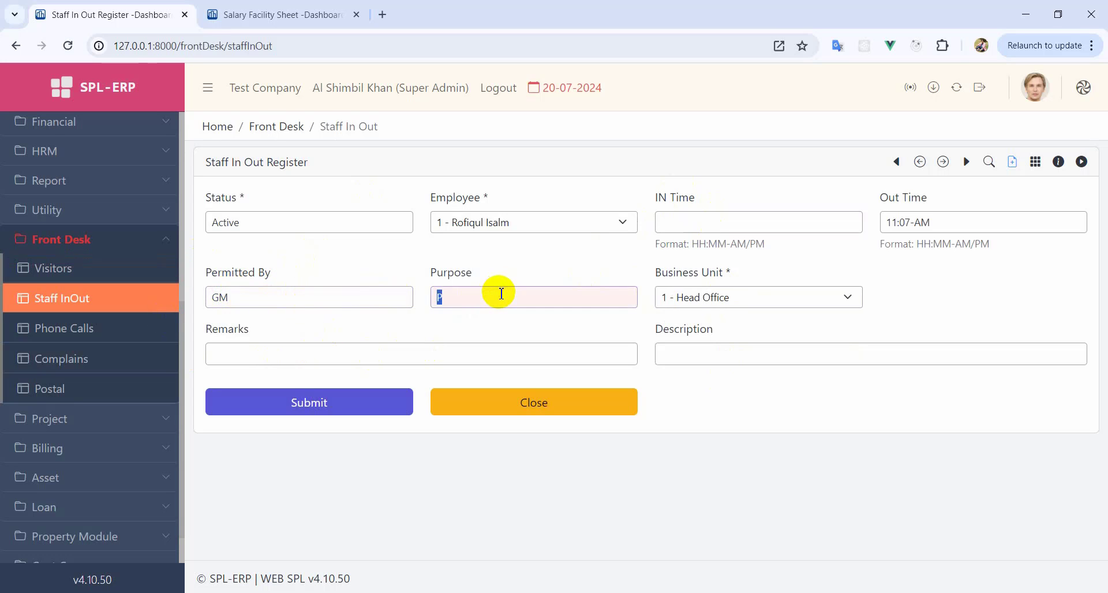
click(501, 293)
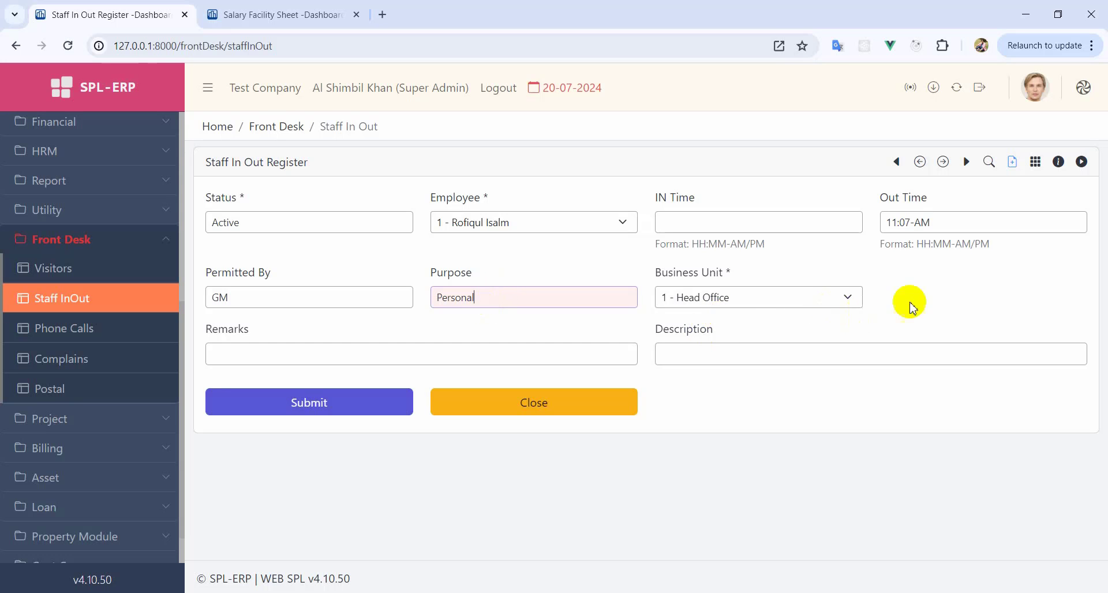
click(333, 412)
click(524, 346)
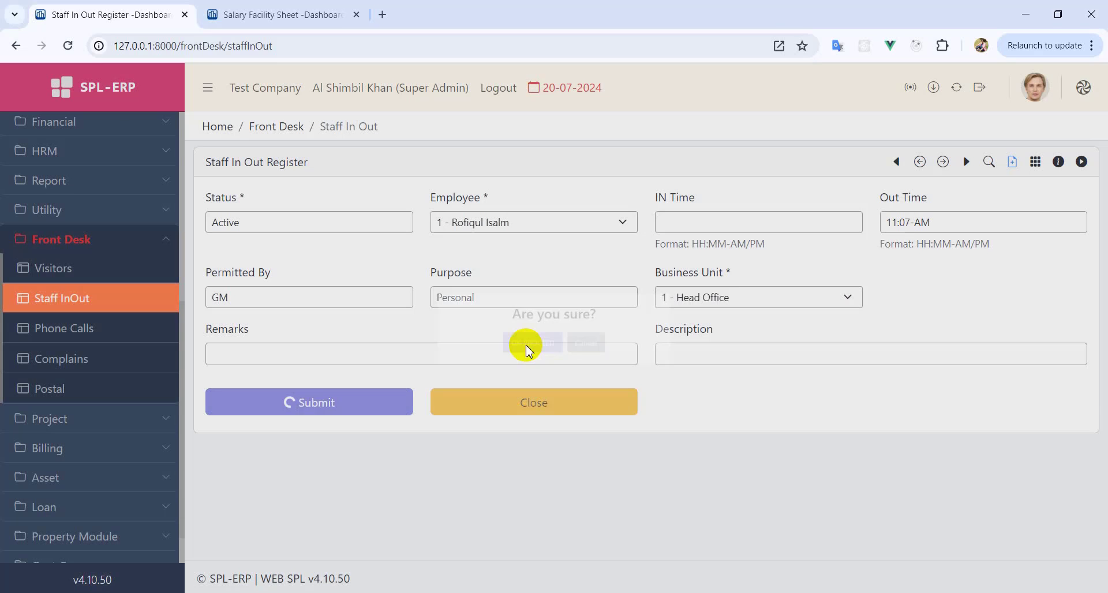
click(520, 442)
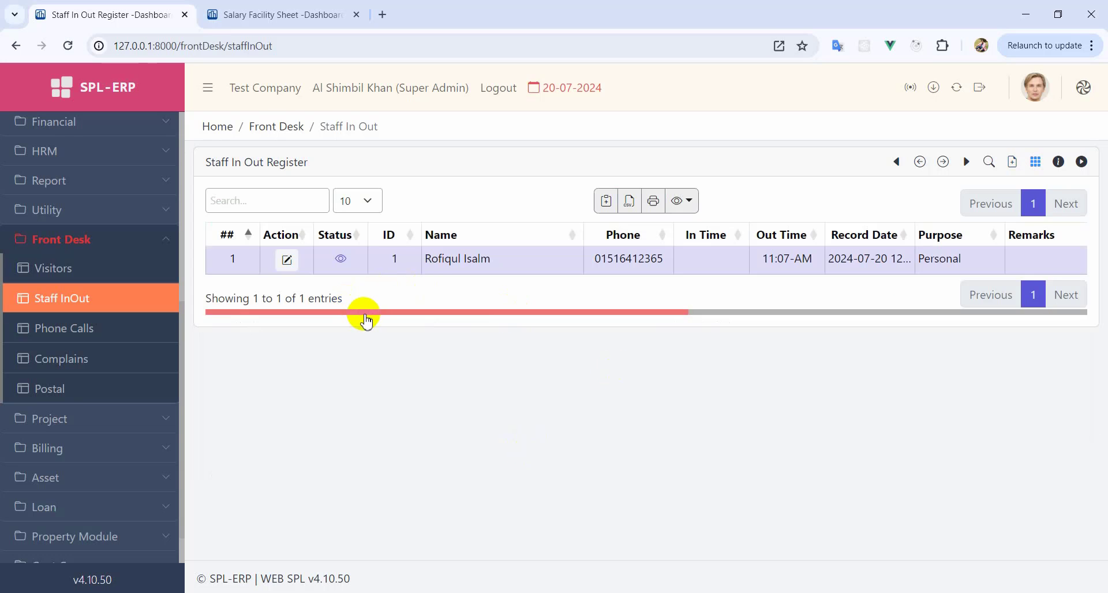
- Set staff record 1's IN Time to 11:40-AM, save it, and go to Phone Calls
click(287, 259)
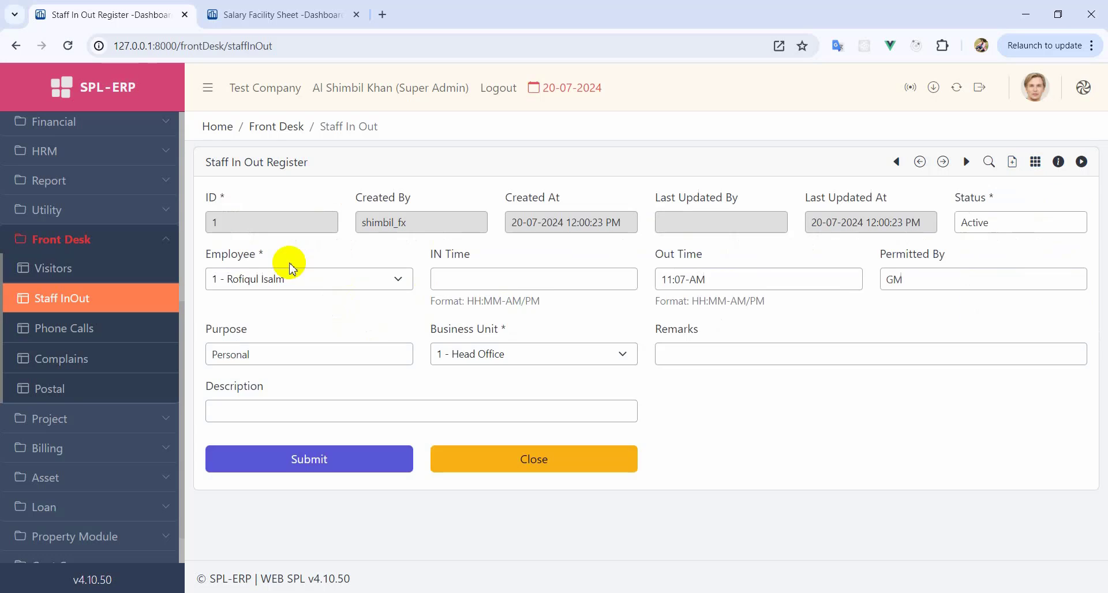
click(526, 281)
text(11:07-AM)
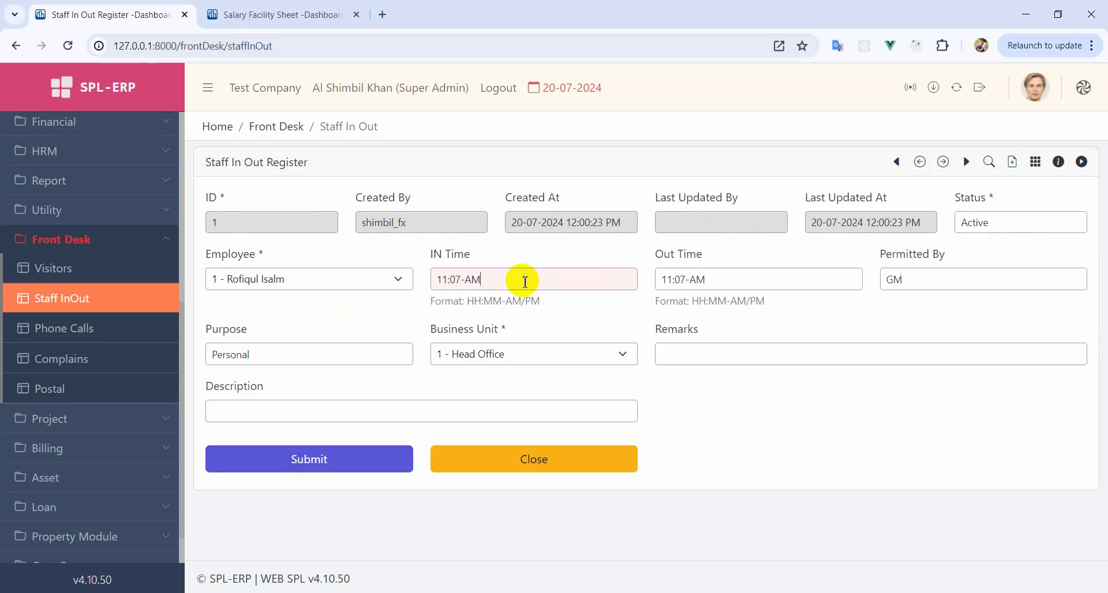
text(40)
click(299, 457)
click(516, 347)
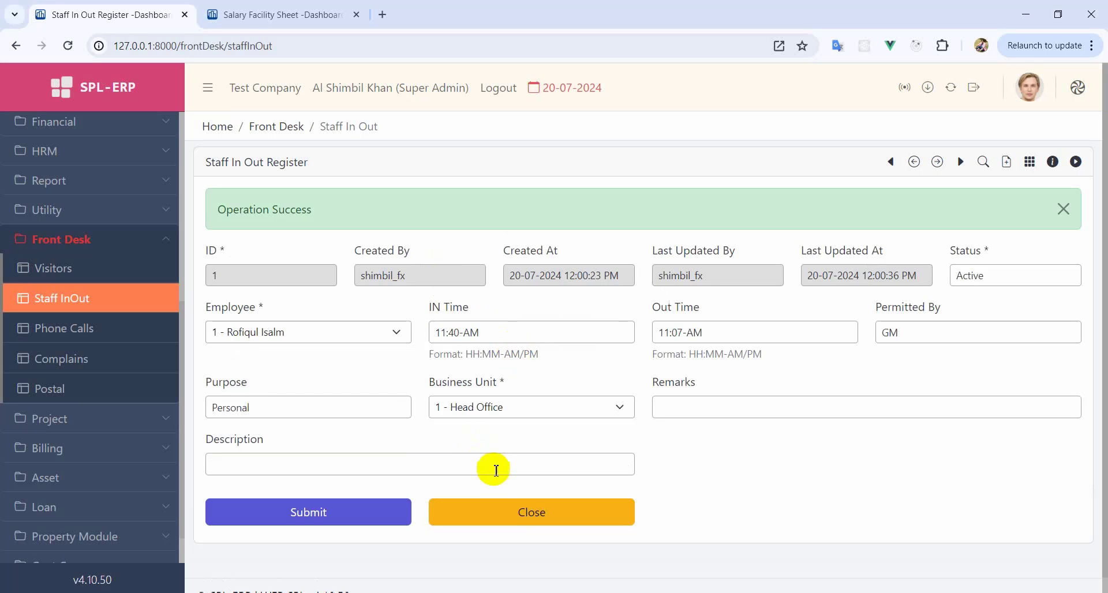
click(512, 507)
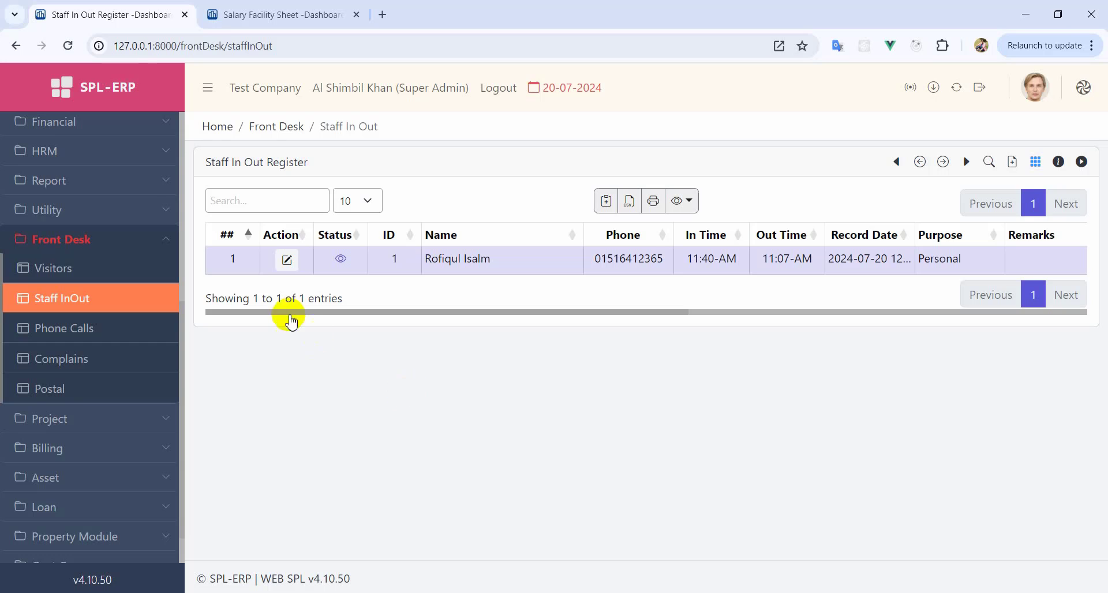
click(92, 333)
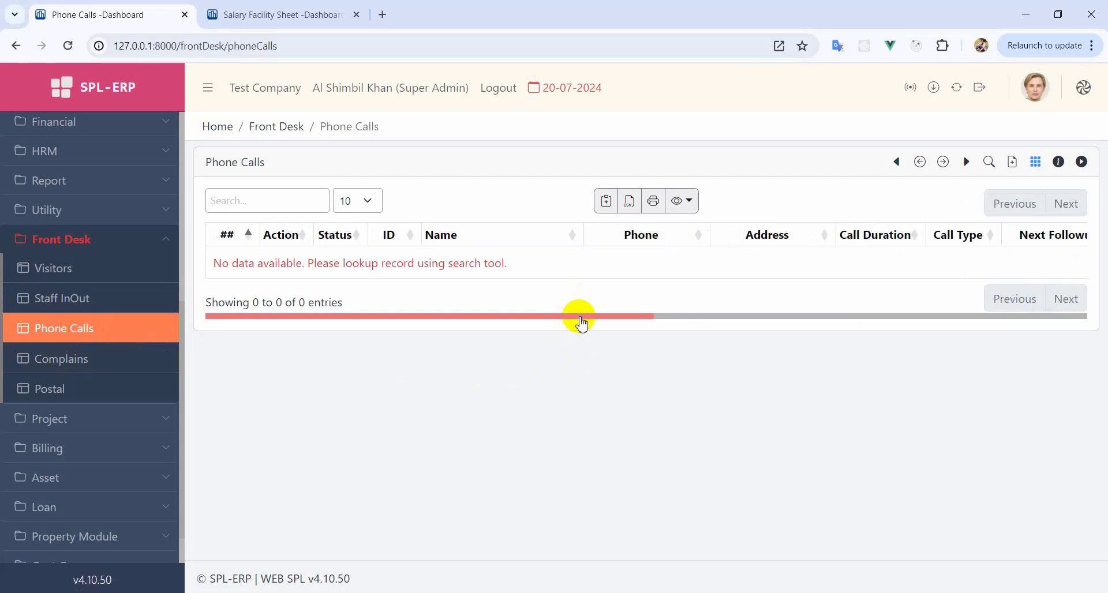
- Start a new phone call record in the Phone Calls register
drag(579, 316, 544, 329)
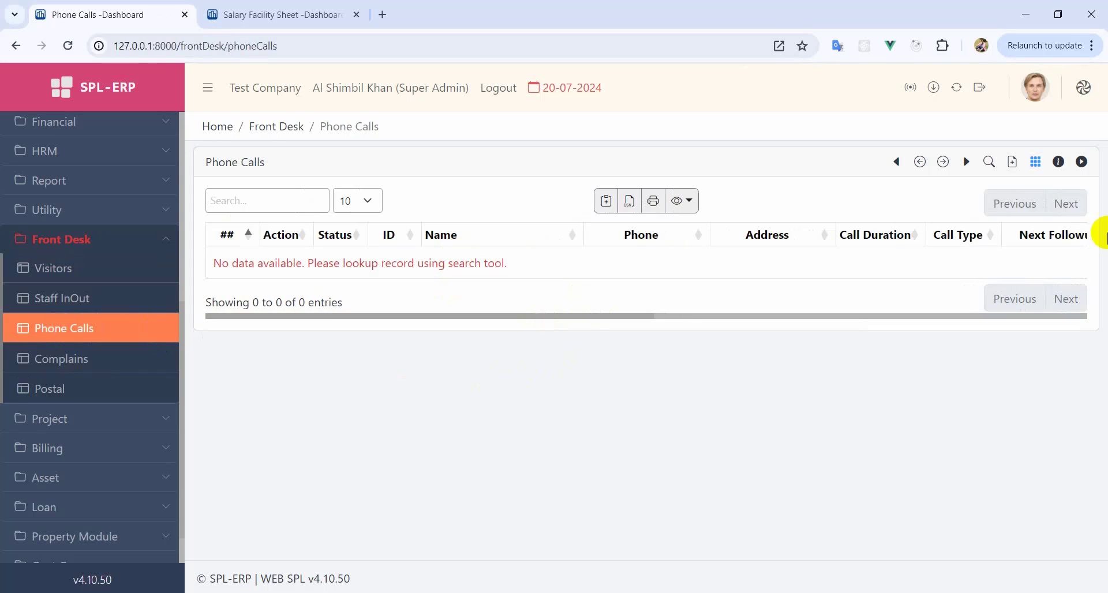
click(1013, 165)
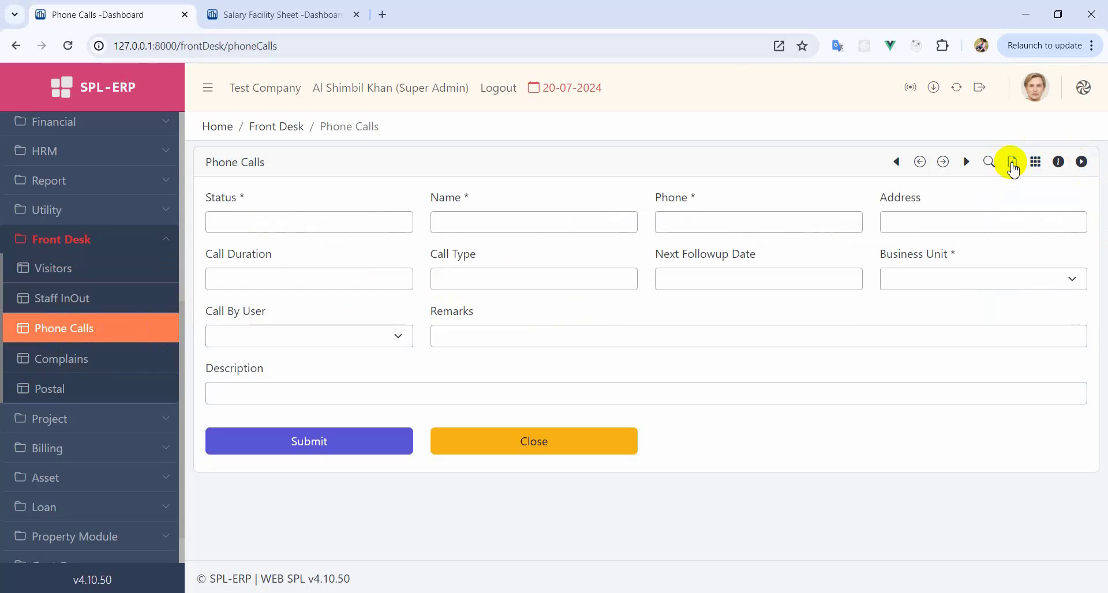
- Set the call status to Active and enter the caller's name and contact details
click(289, 225)
click(248, 252)
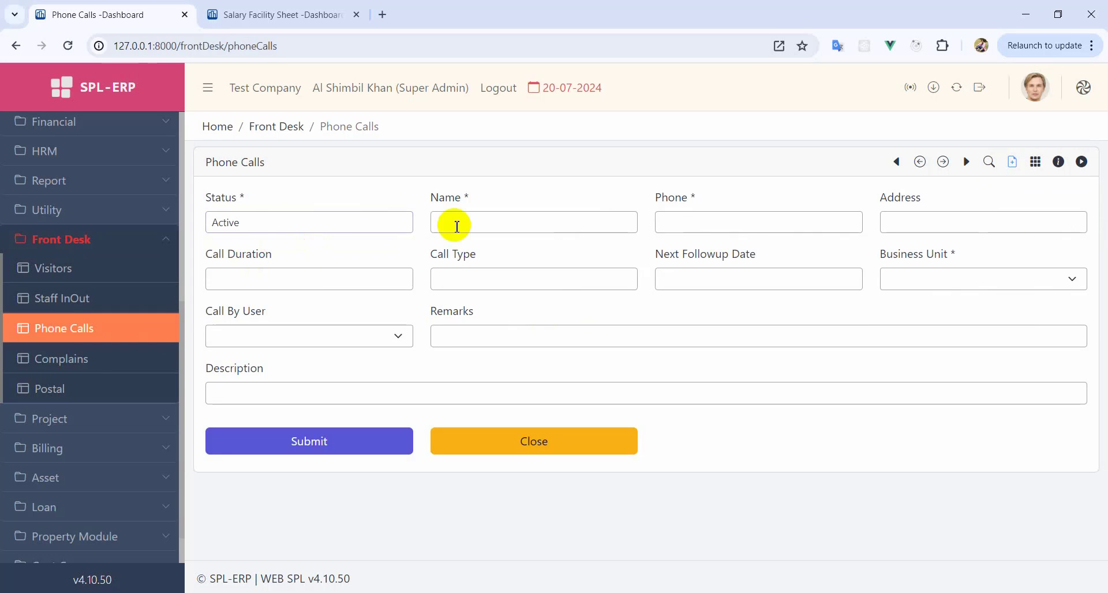
click(456, 226)
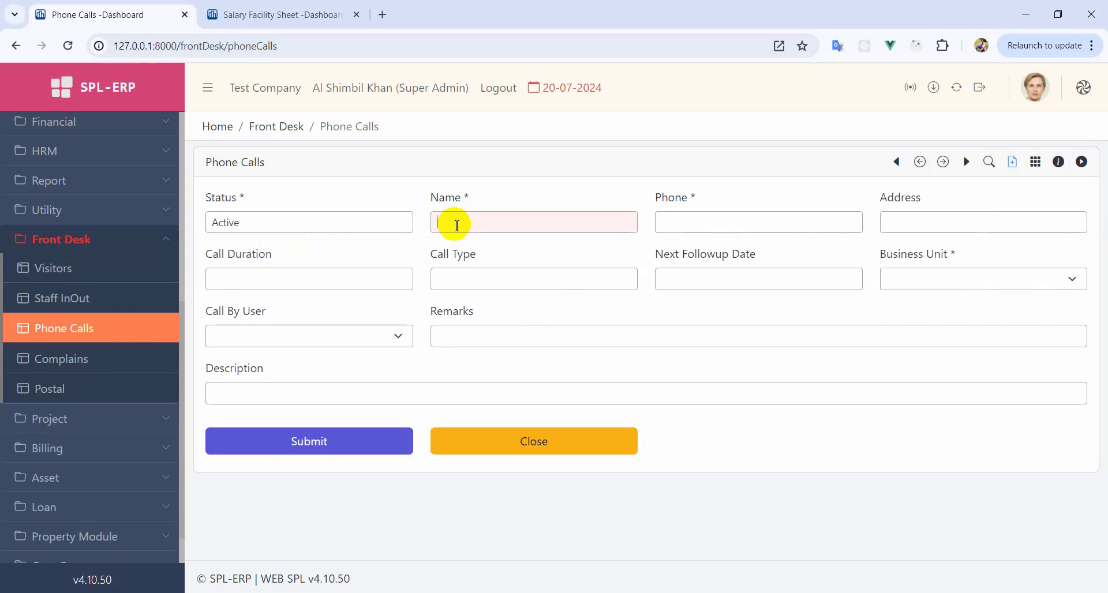
key(Tab)
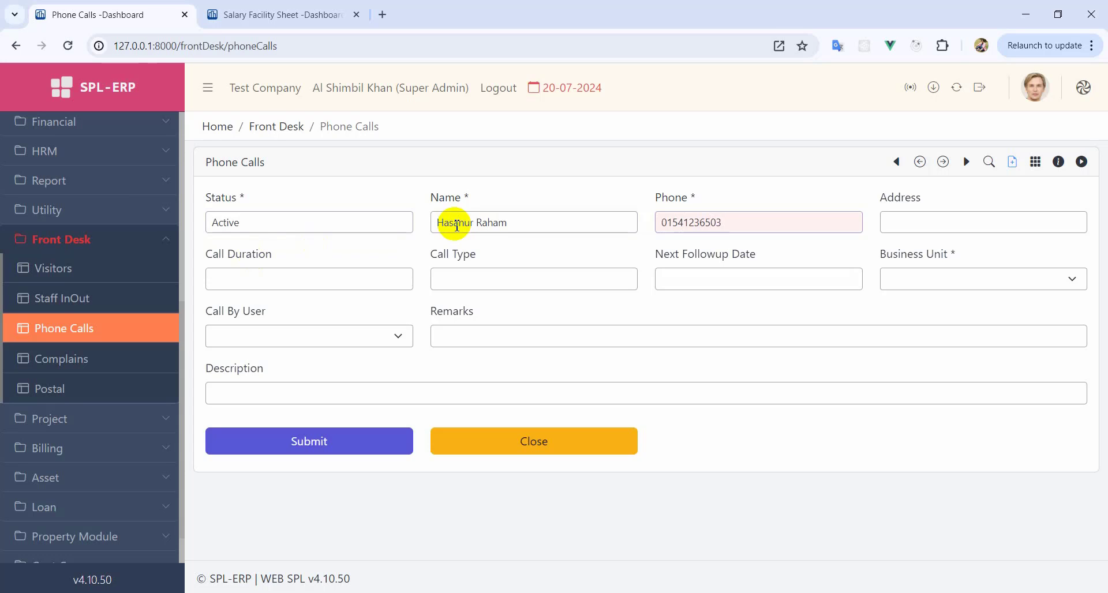
key(ctrl+a)
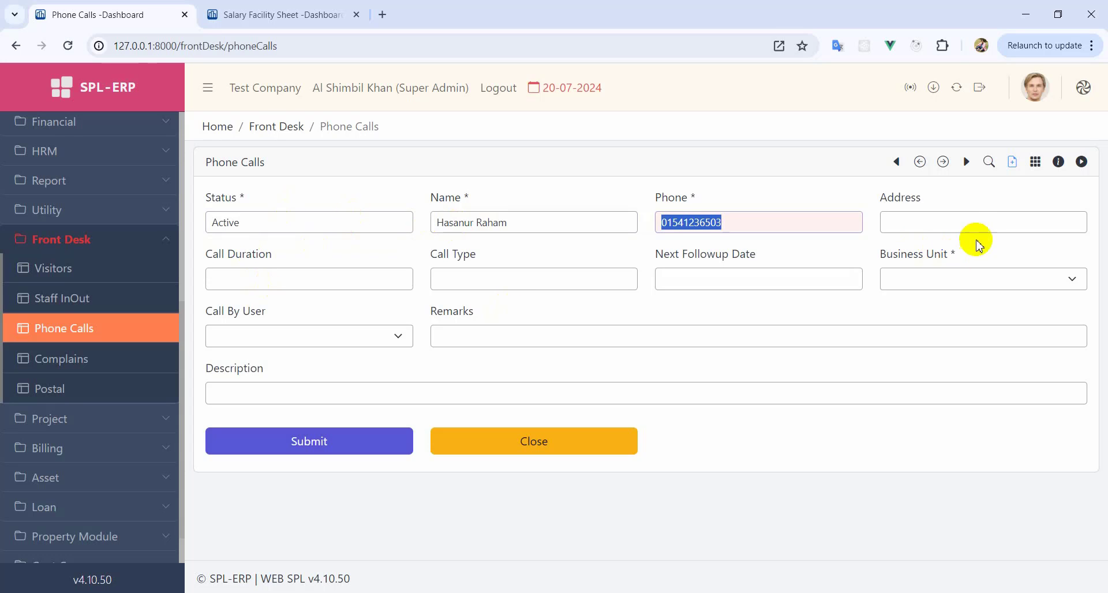
click(944, 225)
click(276, 283)
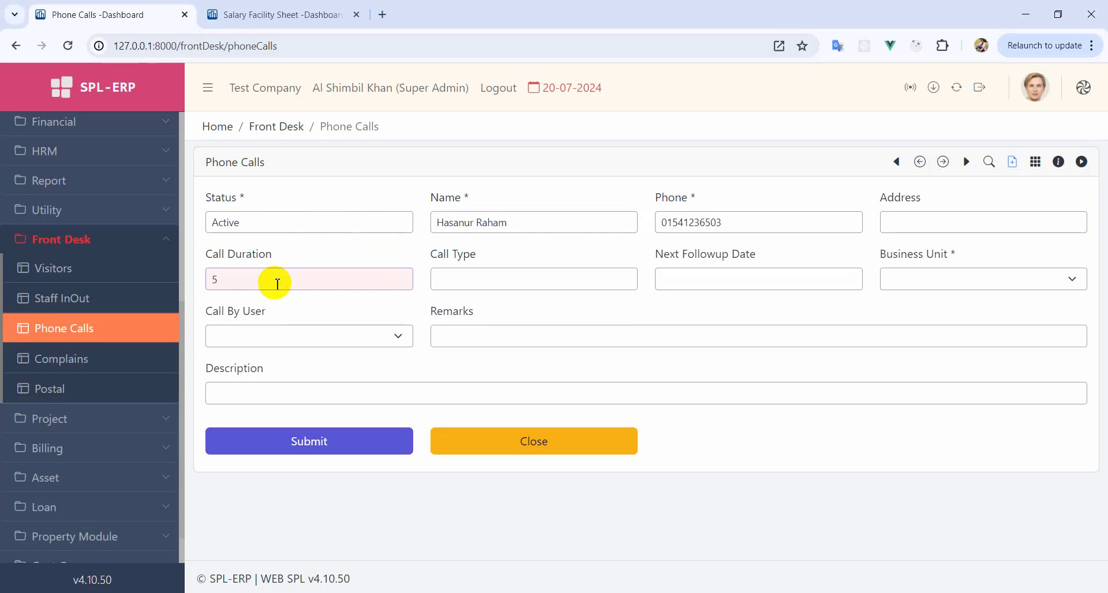
- Mark the call Outgoing with follow-up 25-07-2024, Head Office, and the calling staff user
click(446, 279)
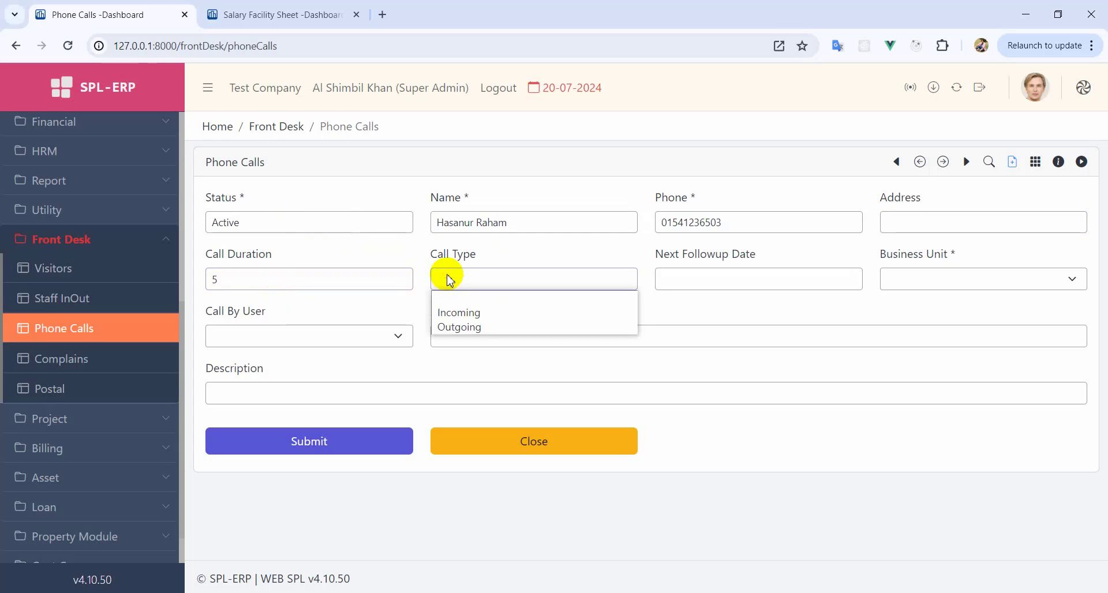
click(466, 328)
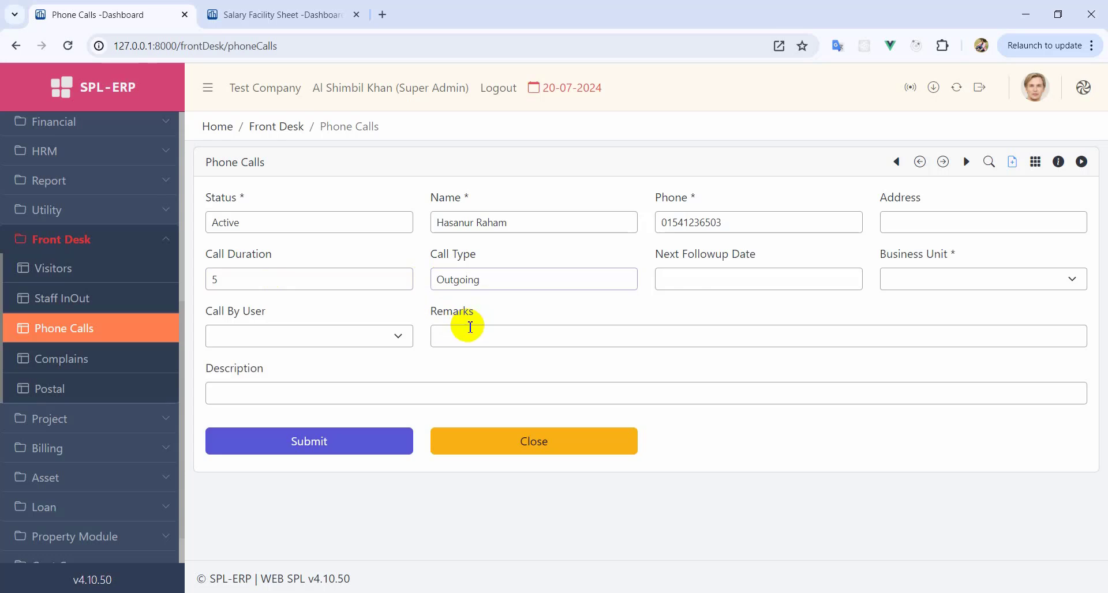
click(692, 278)
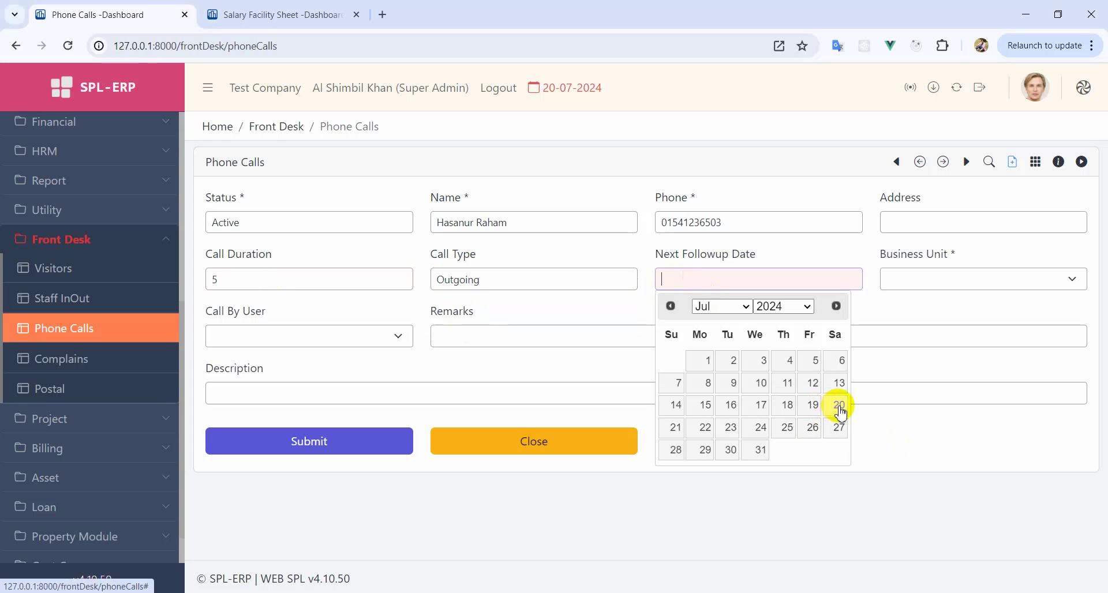
click(780, 431)
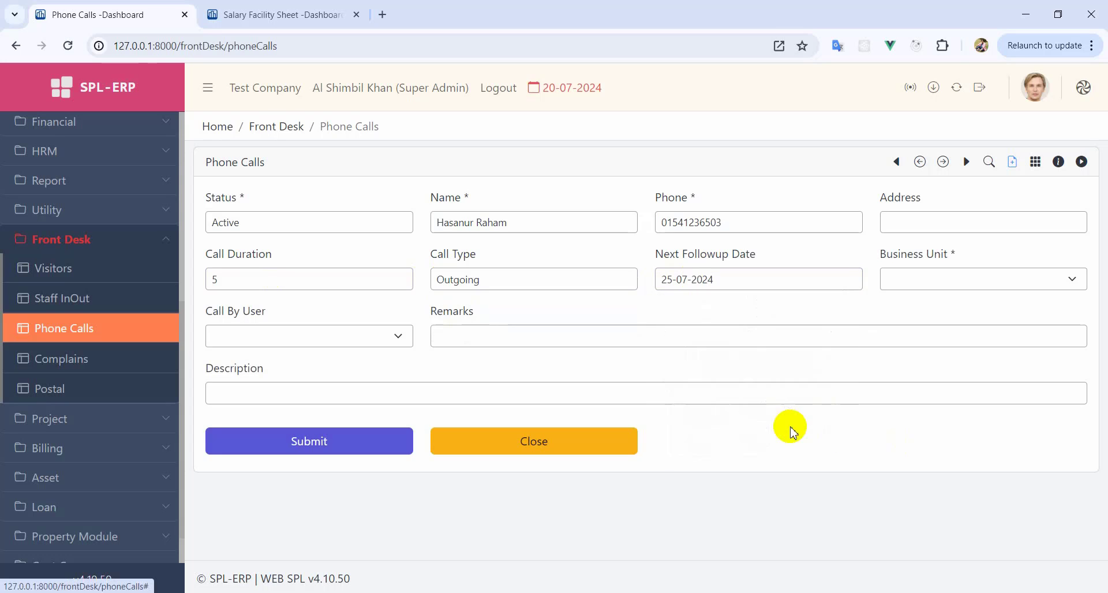
click(926, 280)
click(923, 353)
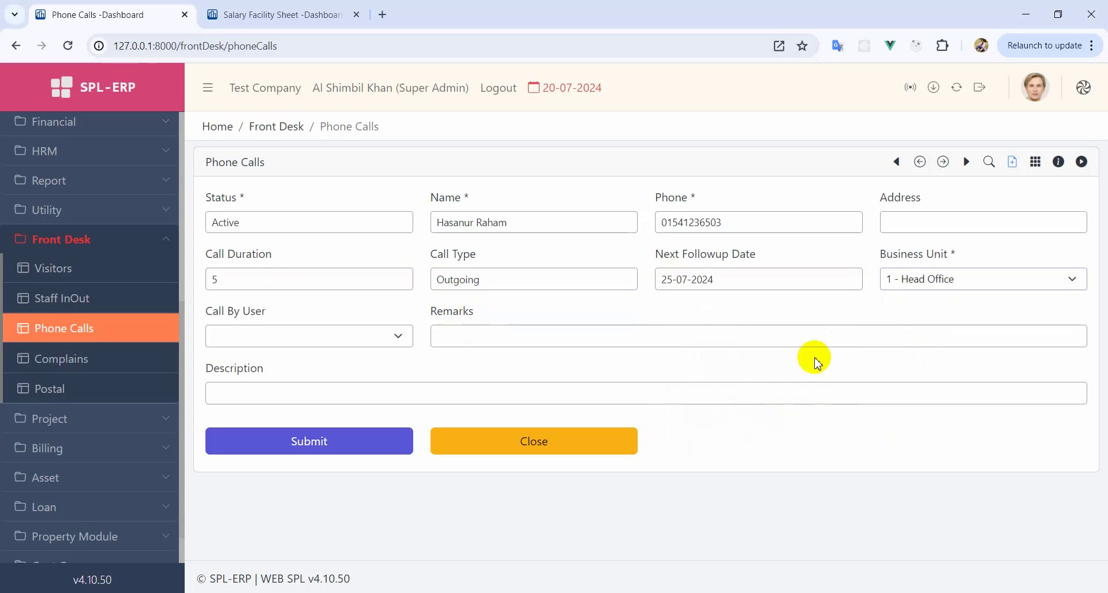
click(284, 345)
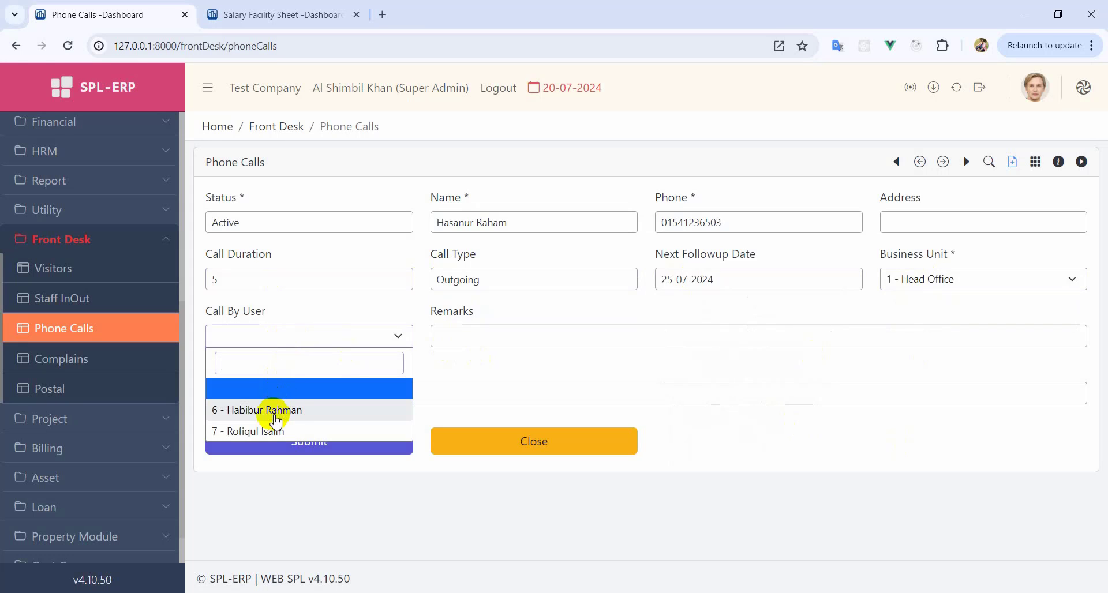
click(282, 411)
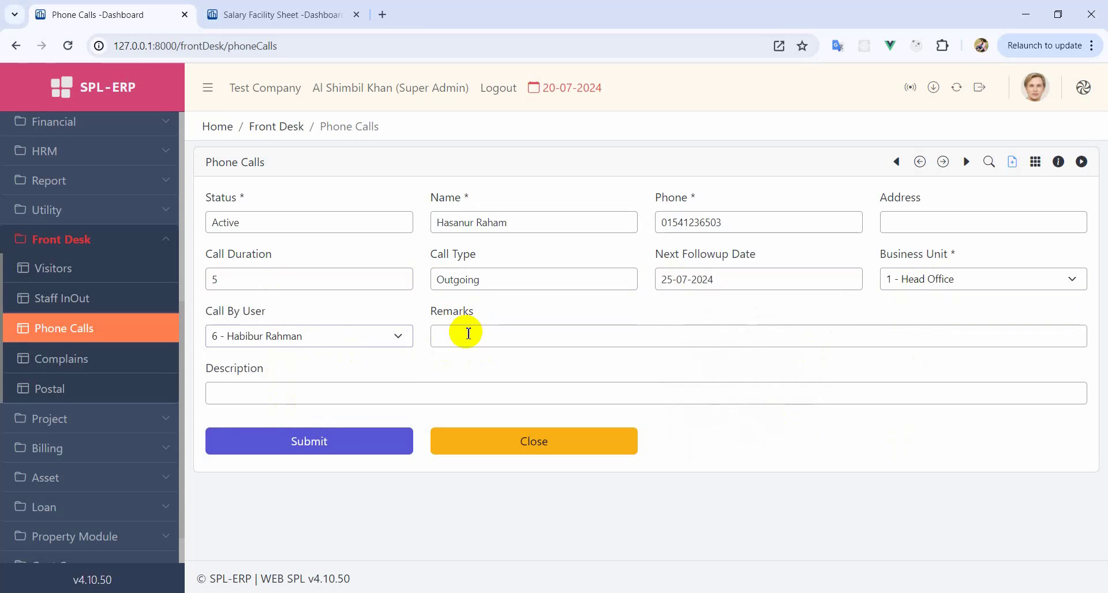
click(474, 332)
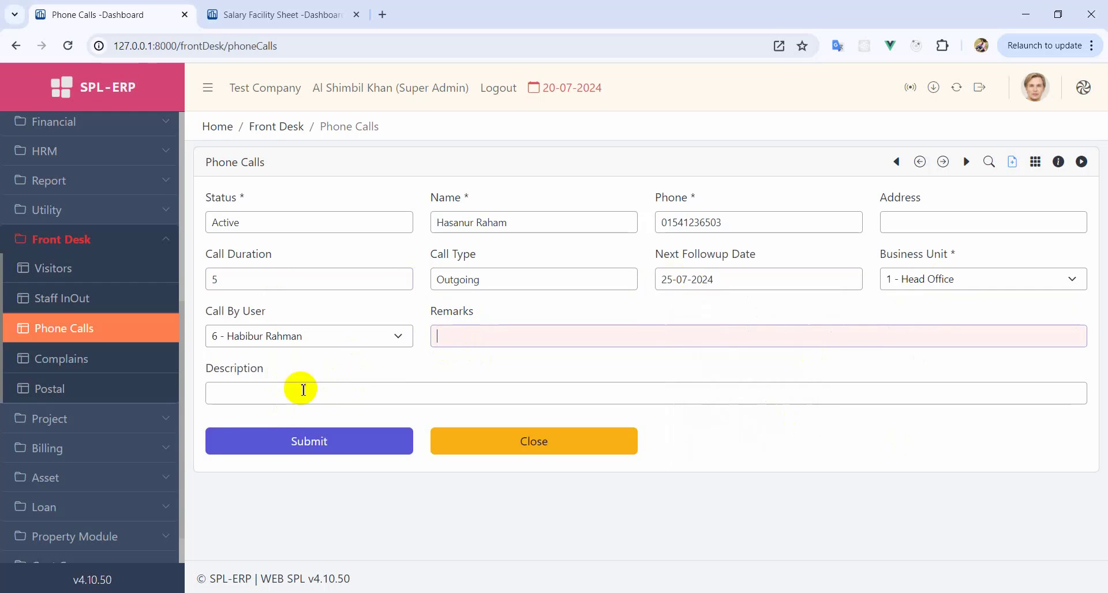
click(248, 393)
- Save the phone call, check it in the Phone Calls table, then open Complains
click(351, 442)
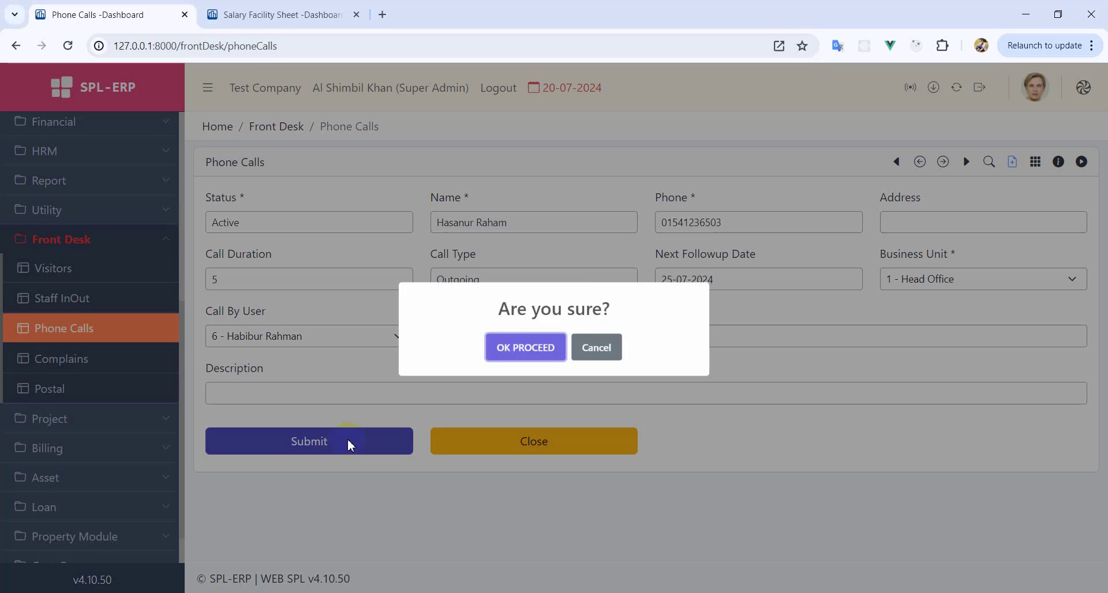
click(529, 348)
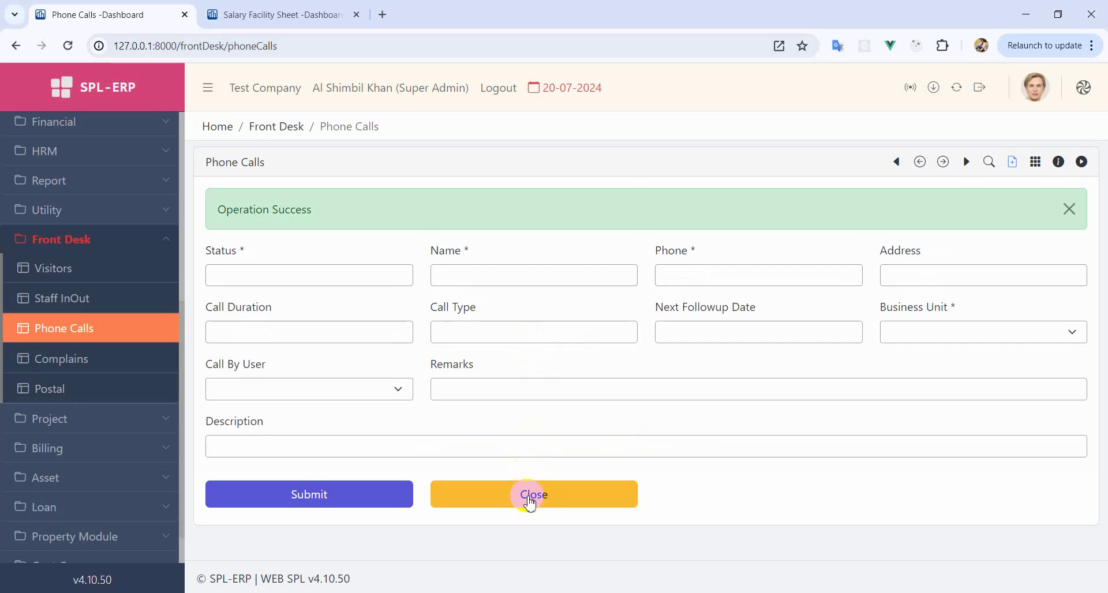
click(527, 494)
mouse_move(439, 311)
mouse_down()
mouse_move(652, 314)
mouse_move(445, 309)
mouse_up()
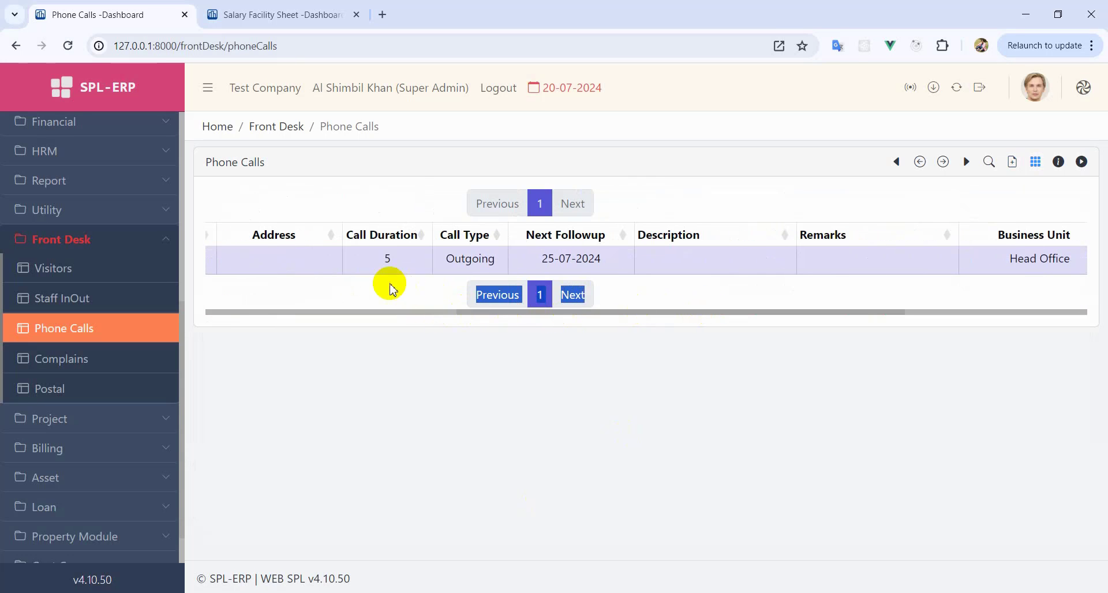
click(389, 284)
drag(542, 316, 227, 321)
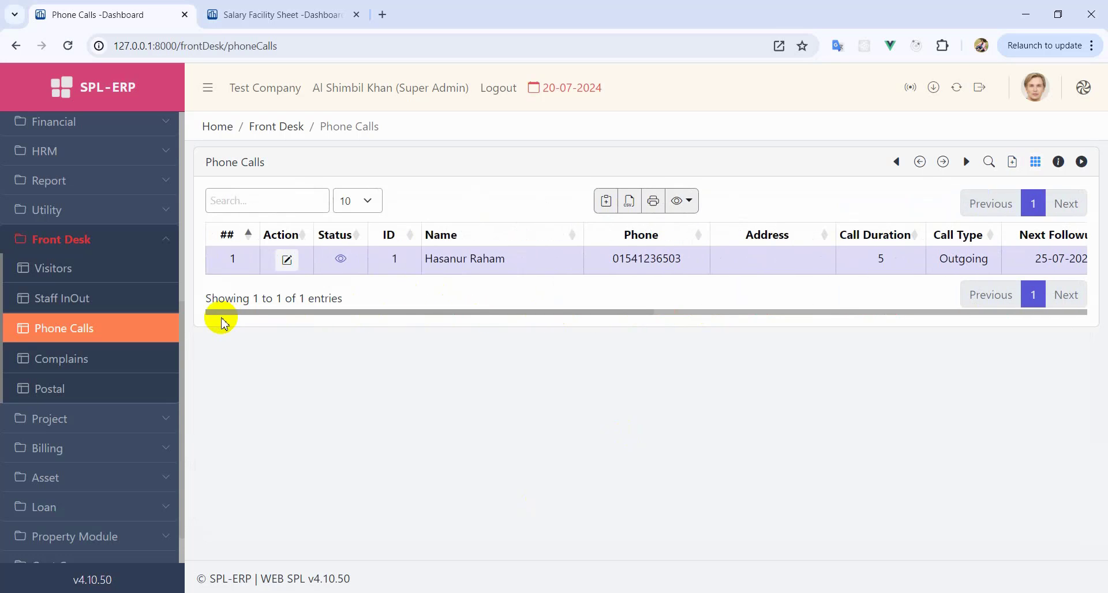
click(68, 362)
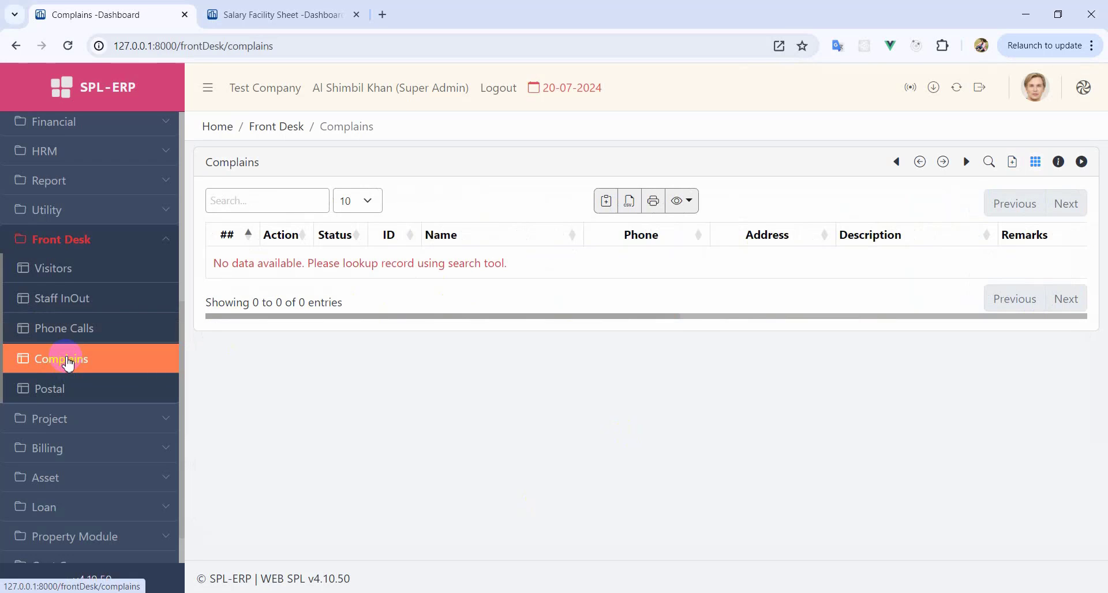
- Open a complaint form, close it without saving, and go to the Postal list
click(1011, 163)
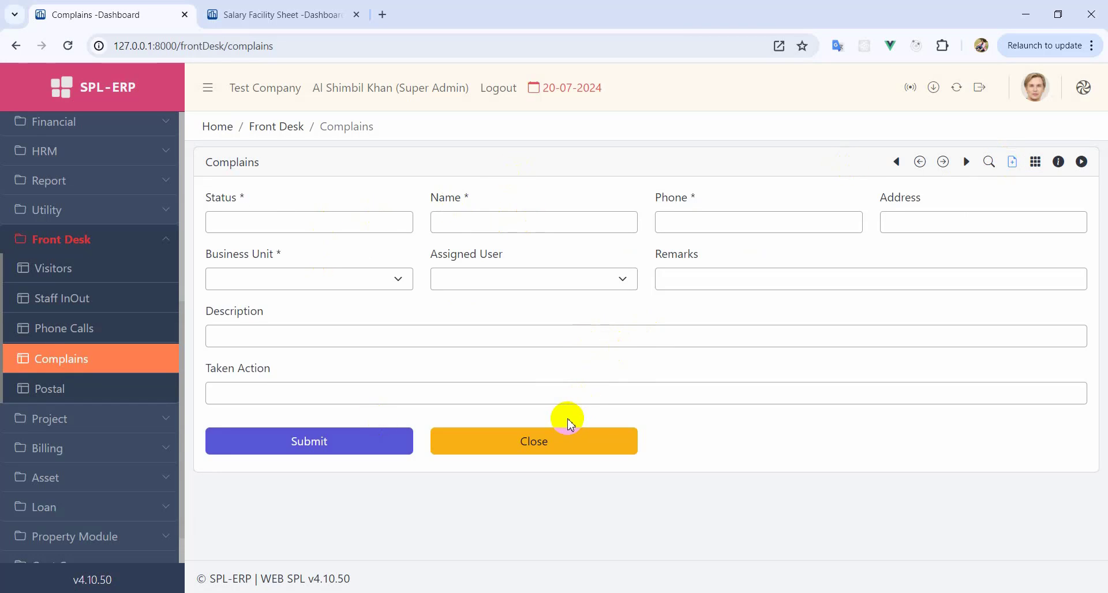
click(299, 385)
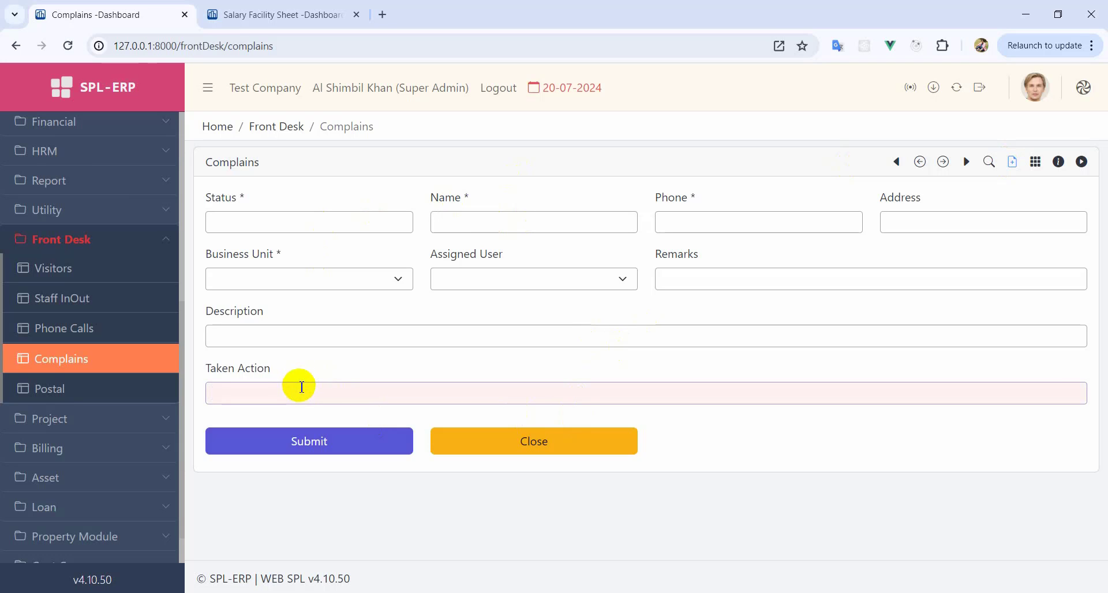
click(532, 443)
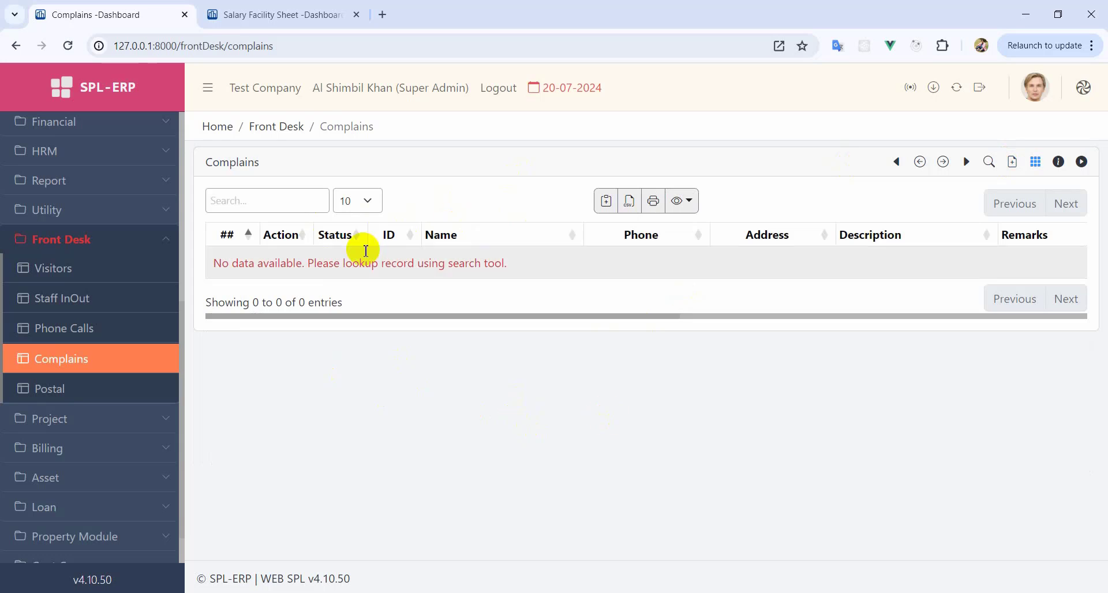
click(85, 389)
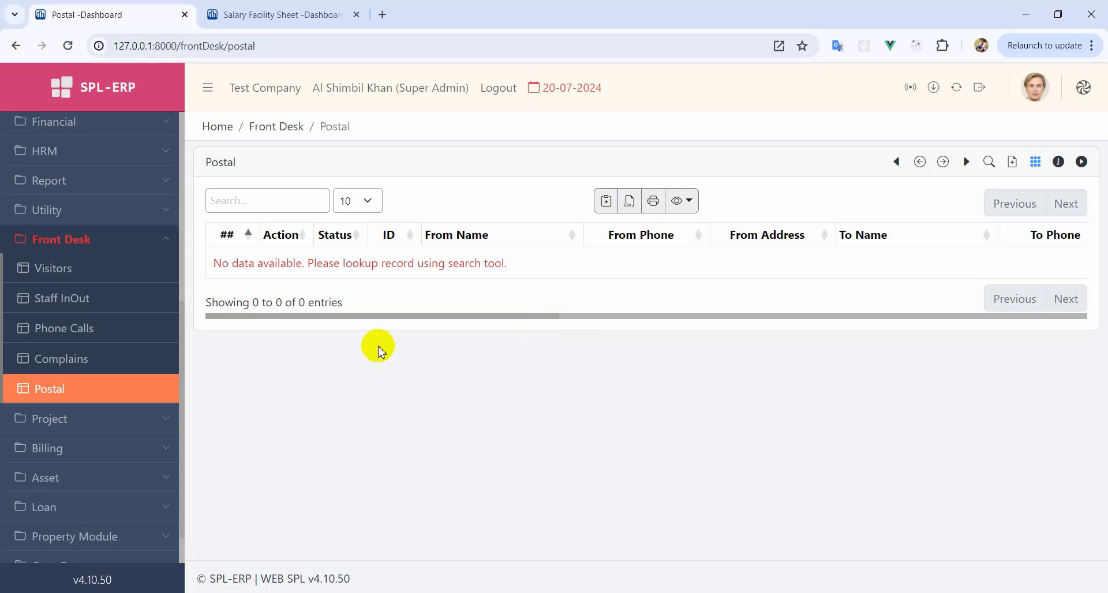
- Start an Active postal record with the sender's and recipient's names and phone numbers
click(1014, 163)
click(251, 221)
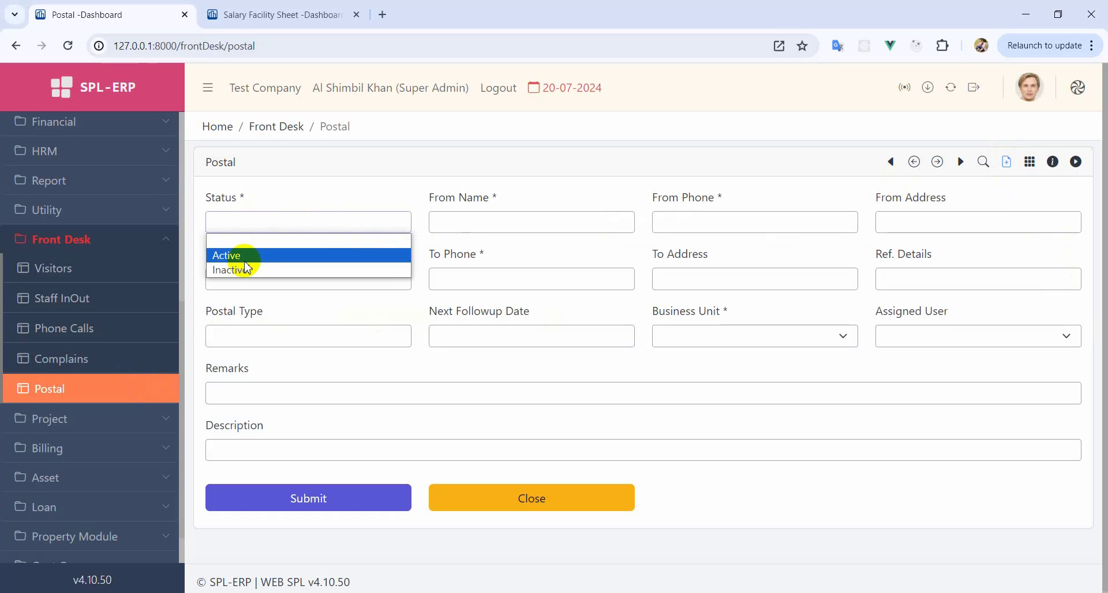
click(247, 255)
click(532, 219)
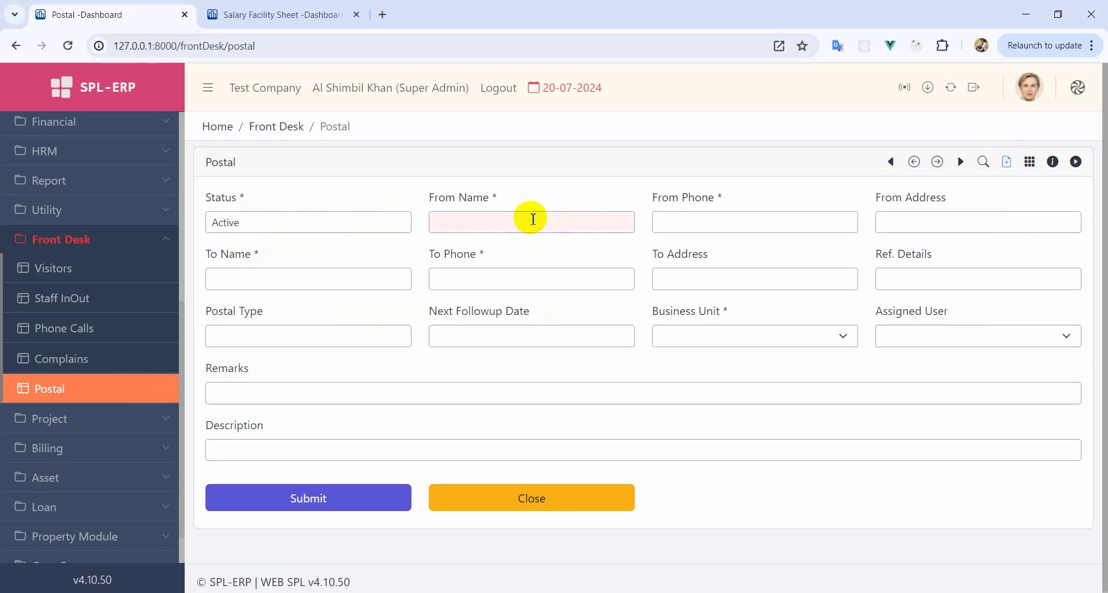
text(Mr. Rofiqul)
key(Tab)
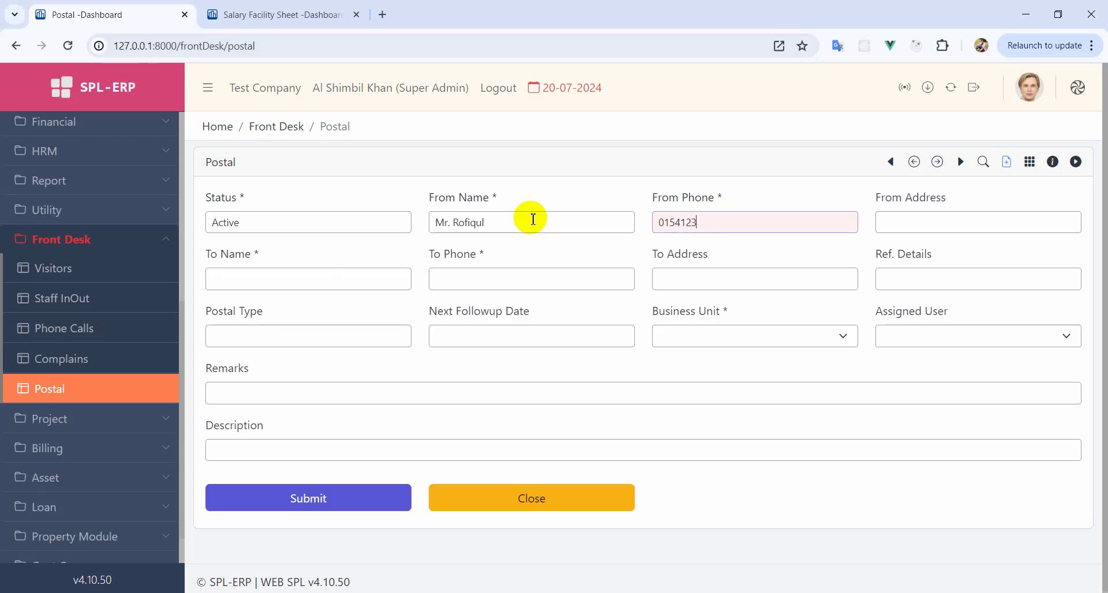
click(310, 280)
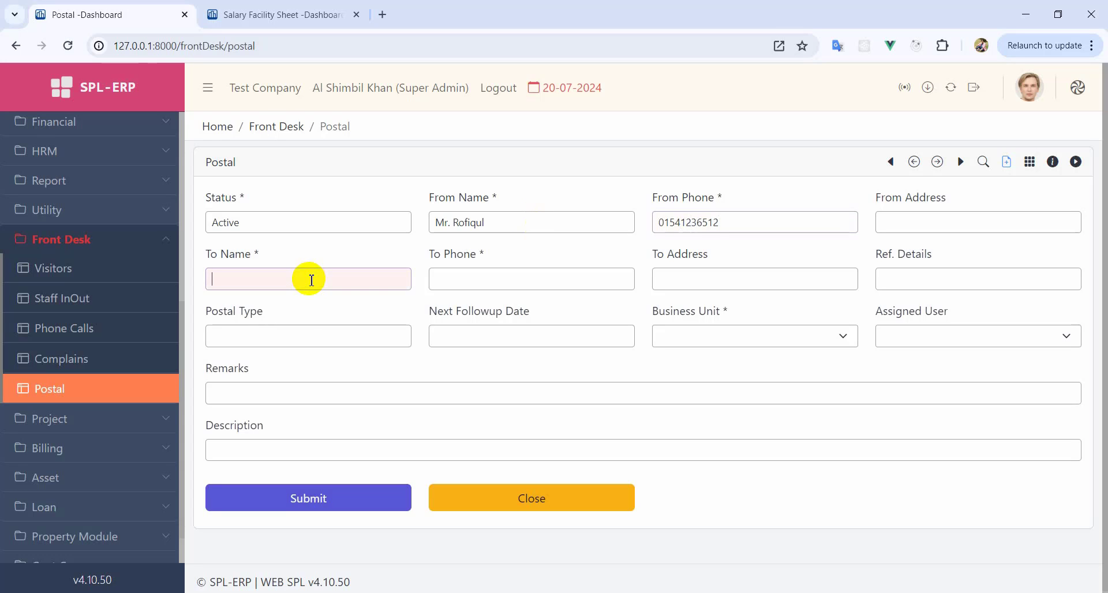
key(Tab)
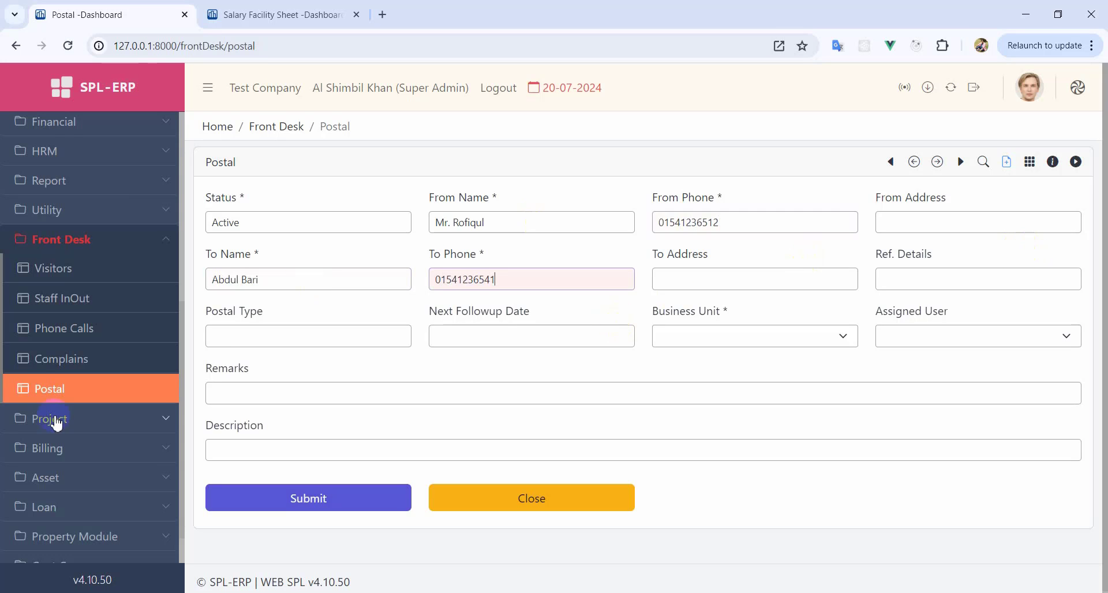
- Set follow-up 25-07-2024, Head Office and an assigned staff user, then submit the record
click(569, 332)
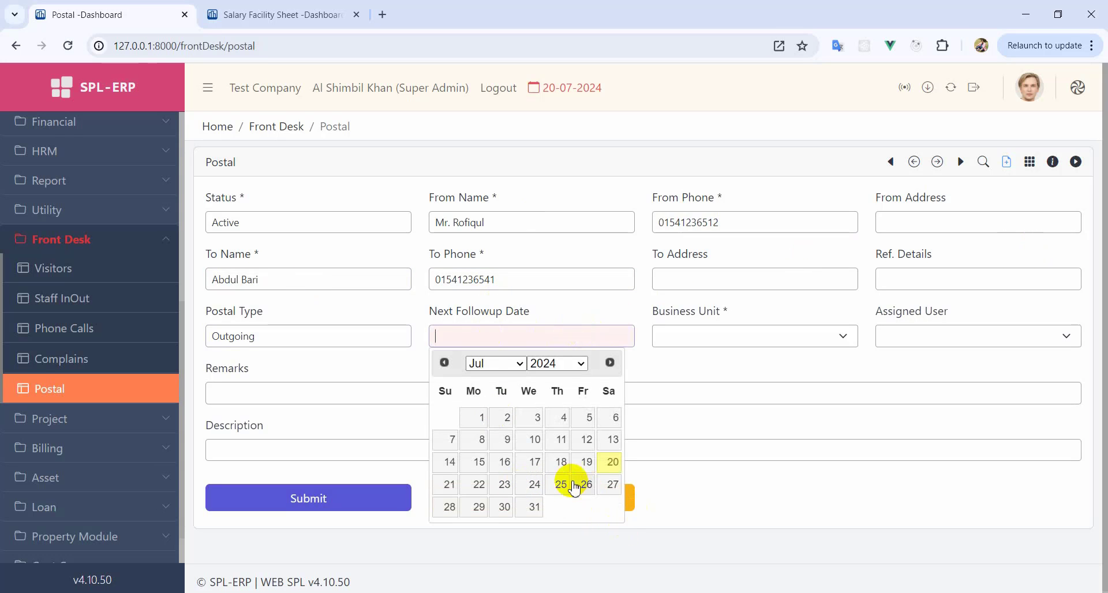
click(561, 485)
click(728, 335)
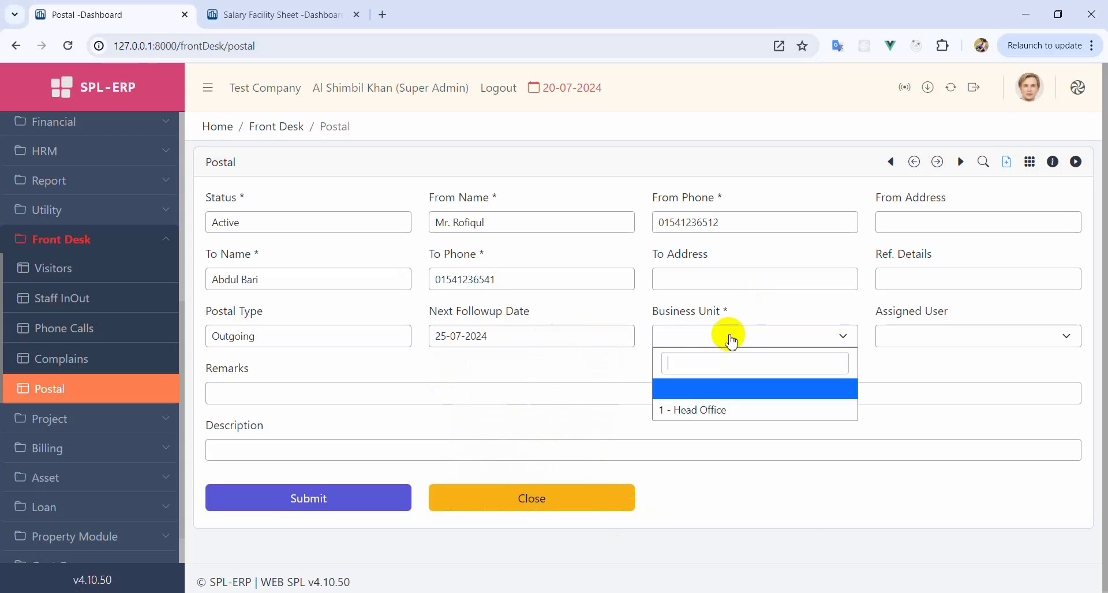
click(700, 411)
click(897, 337)
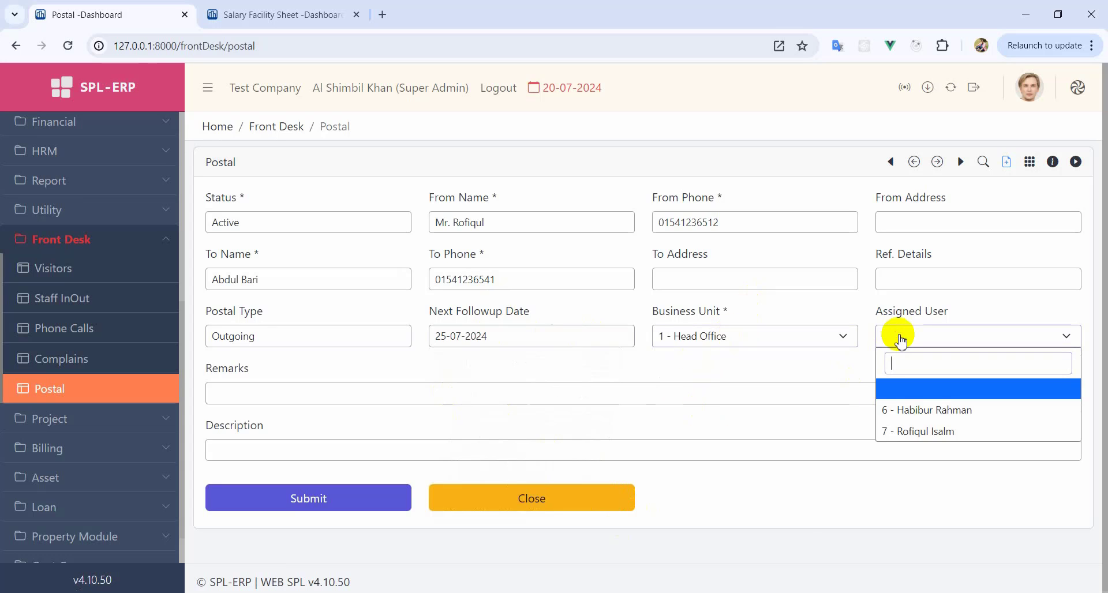
click(909, 431)
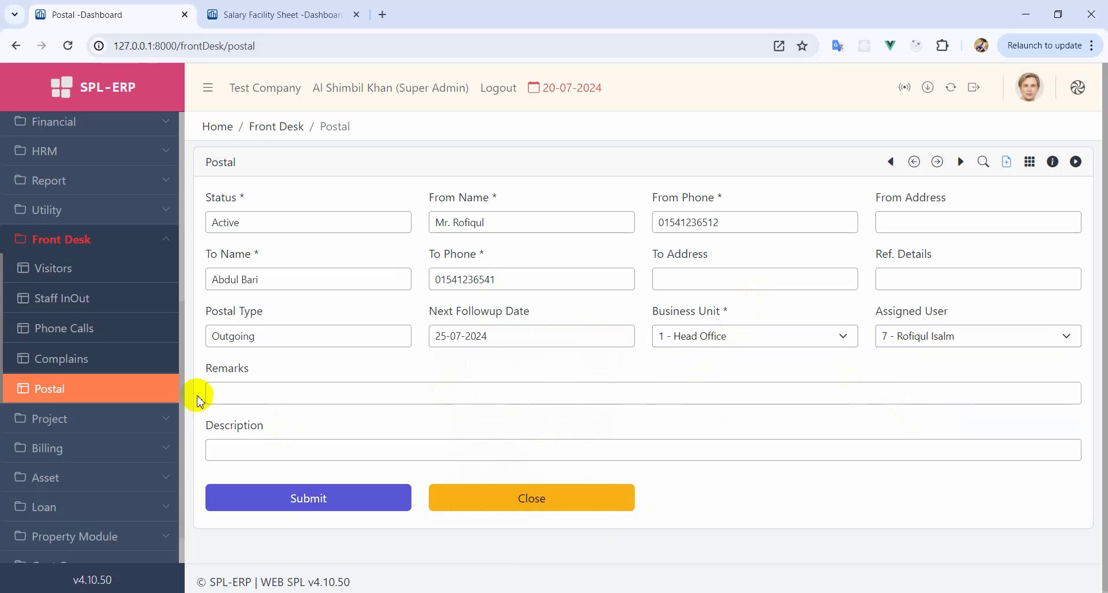
click(234, 396)
click(231, 447)
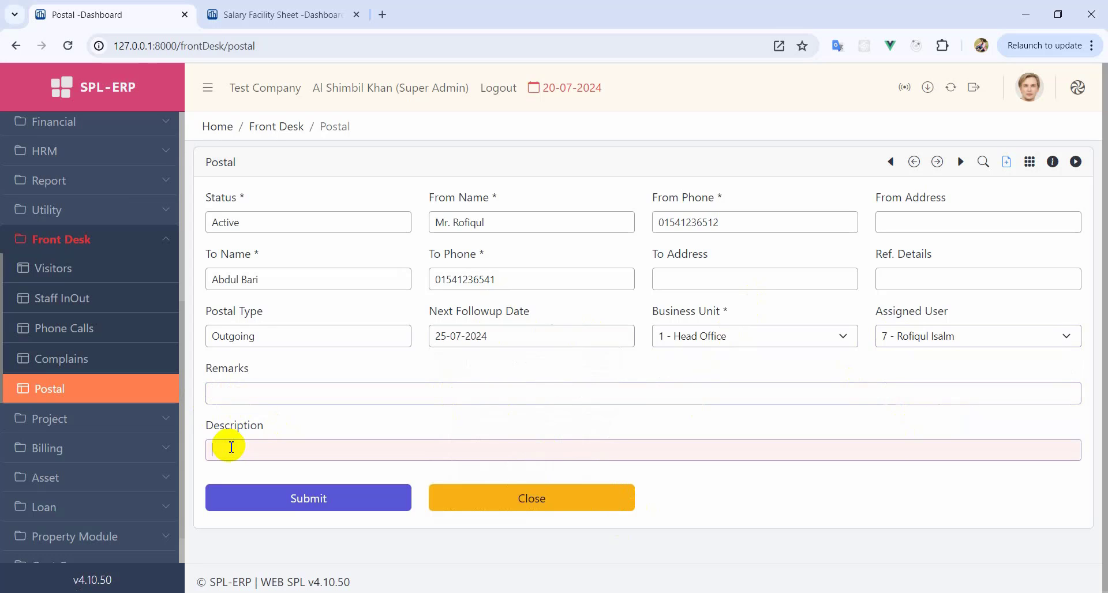
click(265, 386)
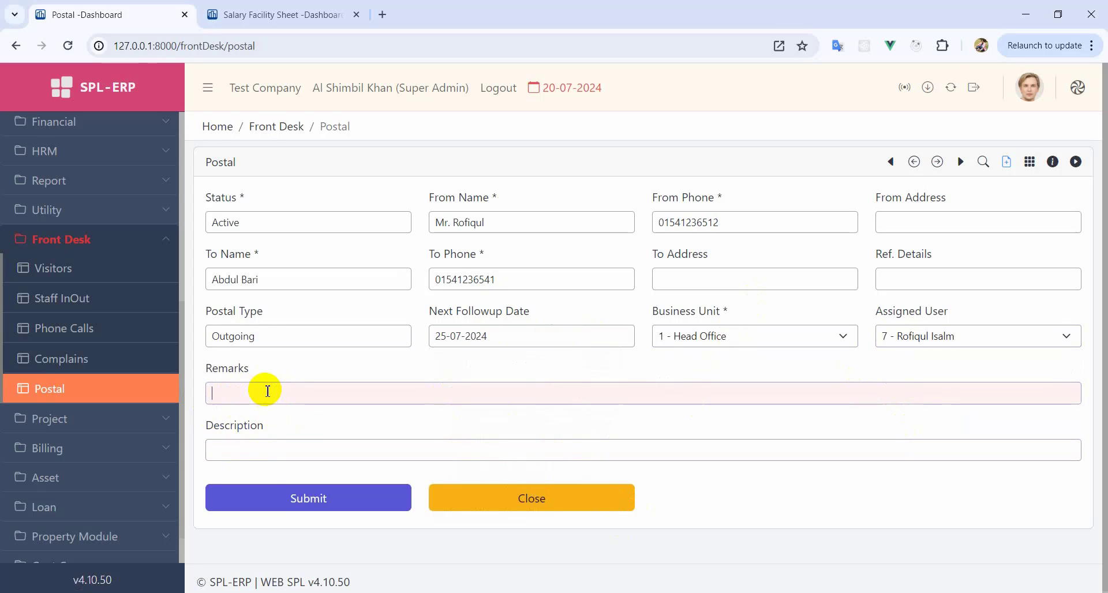
click(338, 498)
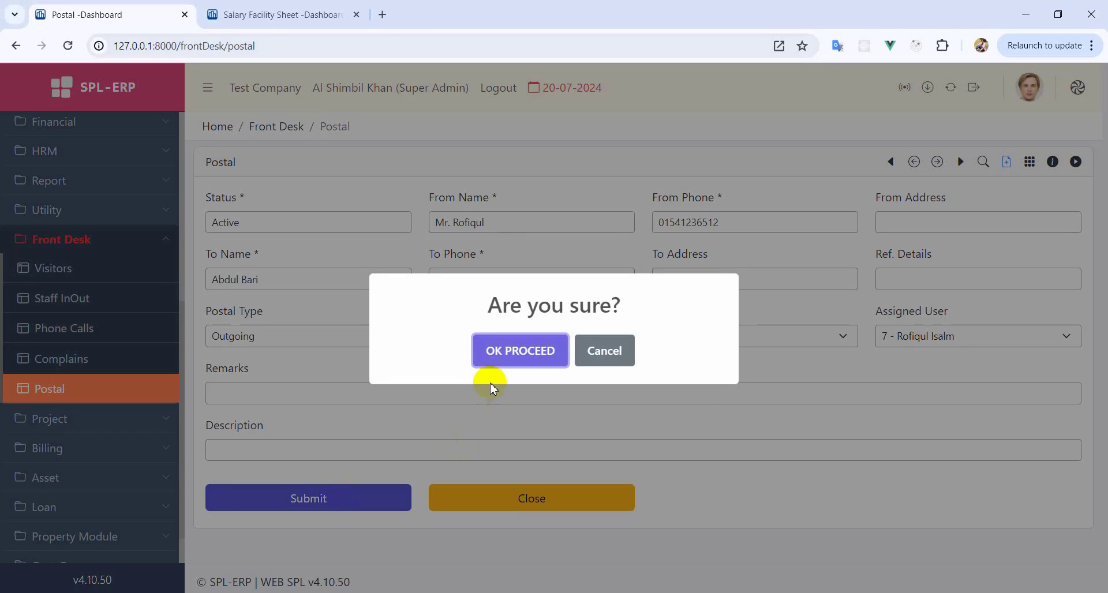
- Confirm the postal save, view it as entry 1, and collapse the Front Desk menu
click(507, 353)
click(557, 567)
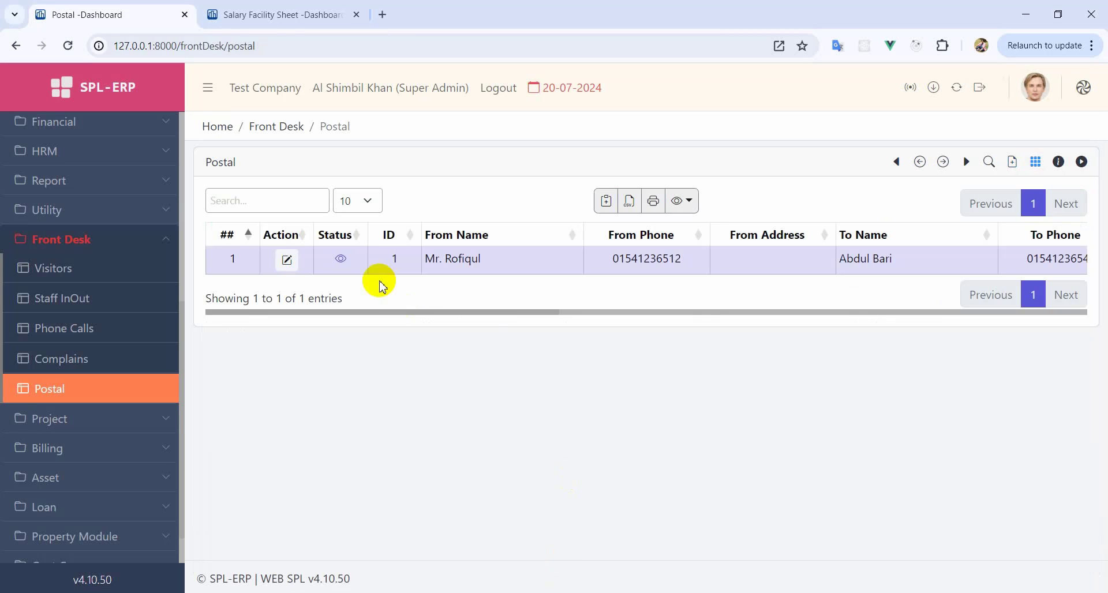
click(94, 247)
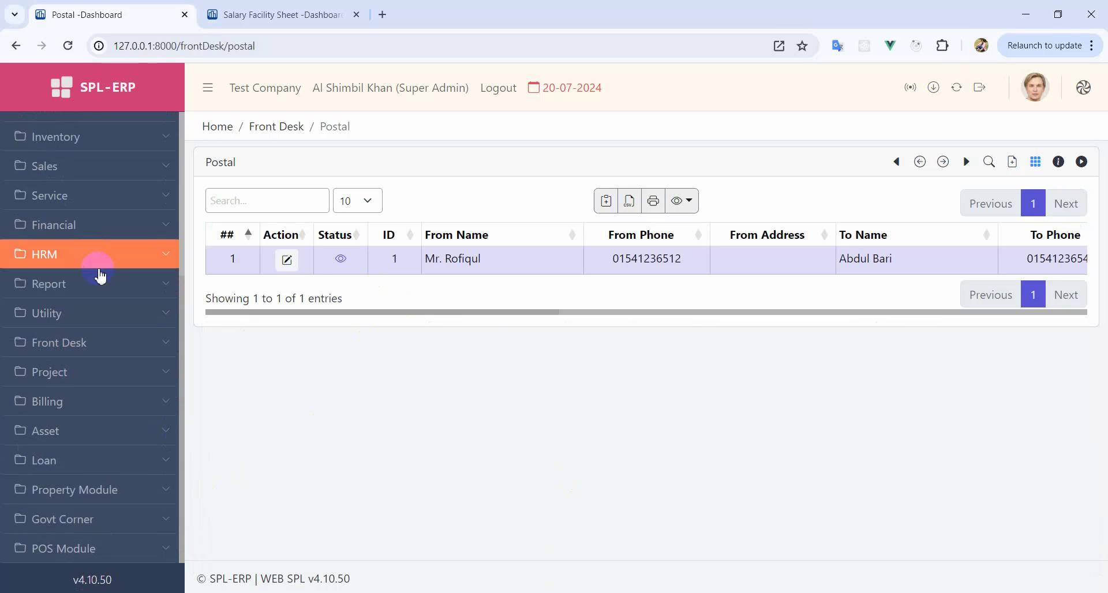